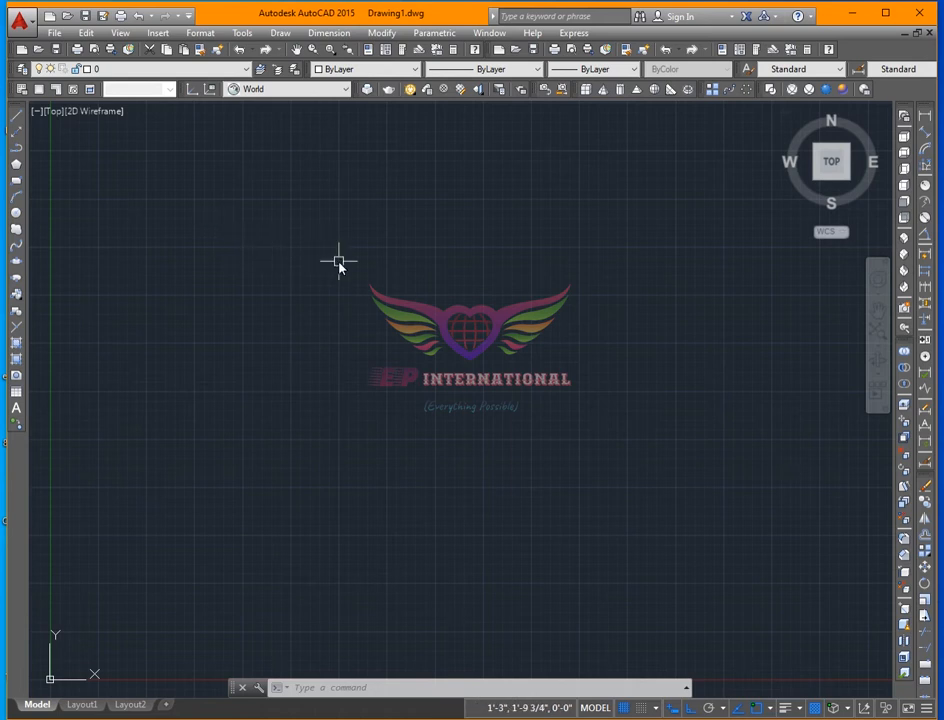
- Switch the drawing's length unit type to Decimal and back to Architectural, and apply the units settings
{"action": "type", "text": "UN"}
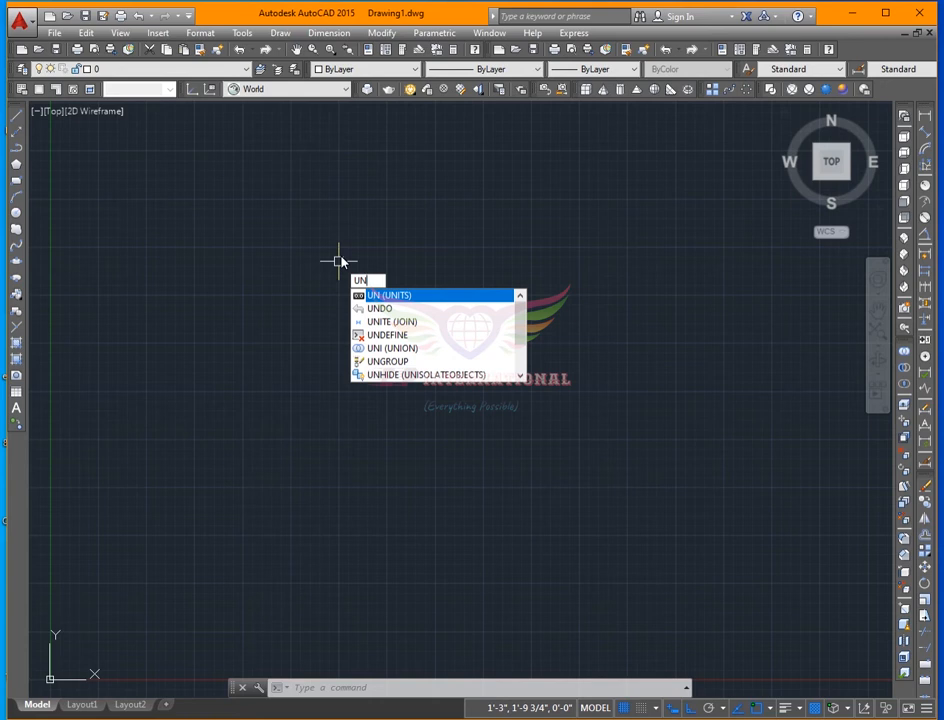
{"action": "key", "text": "Return"}
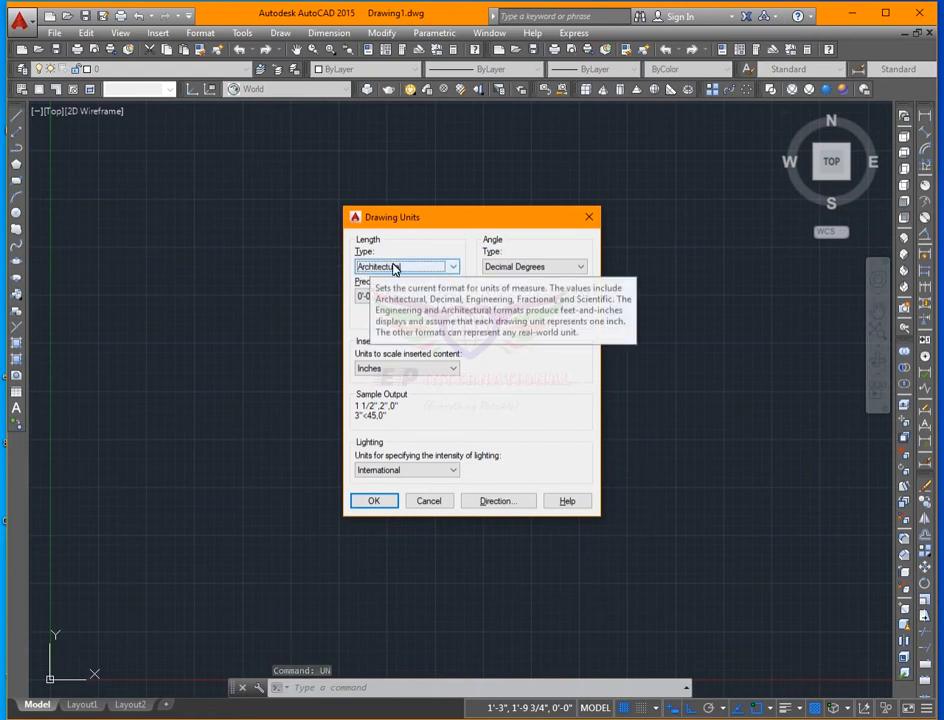
{"action": "left_click", "coordinate": [384, 268]}
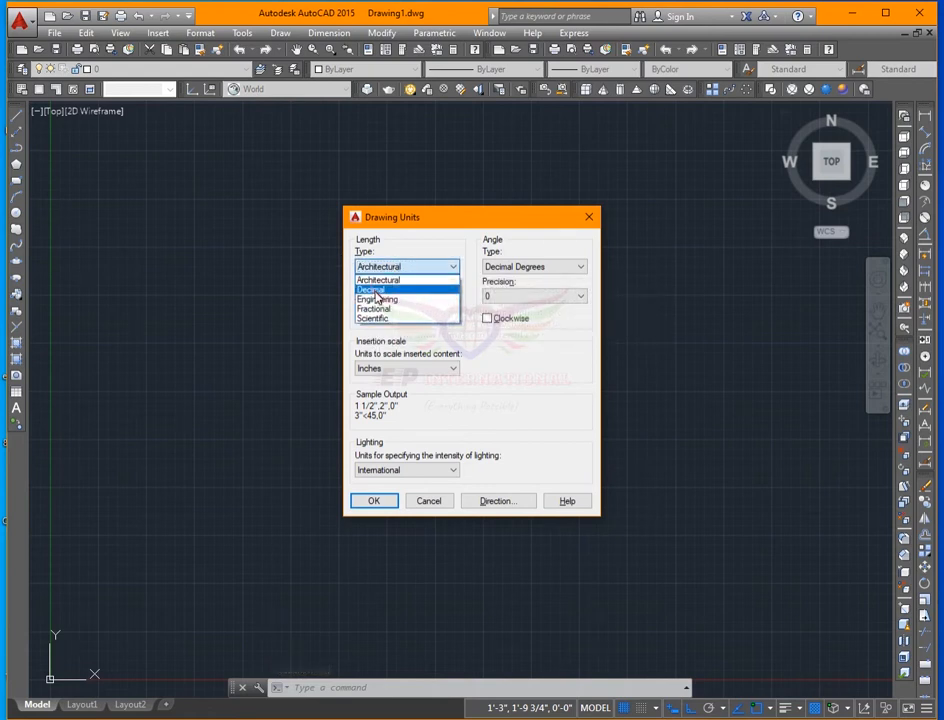
{"action": "left_click", "coordinate": [376, 291]}
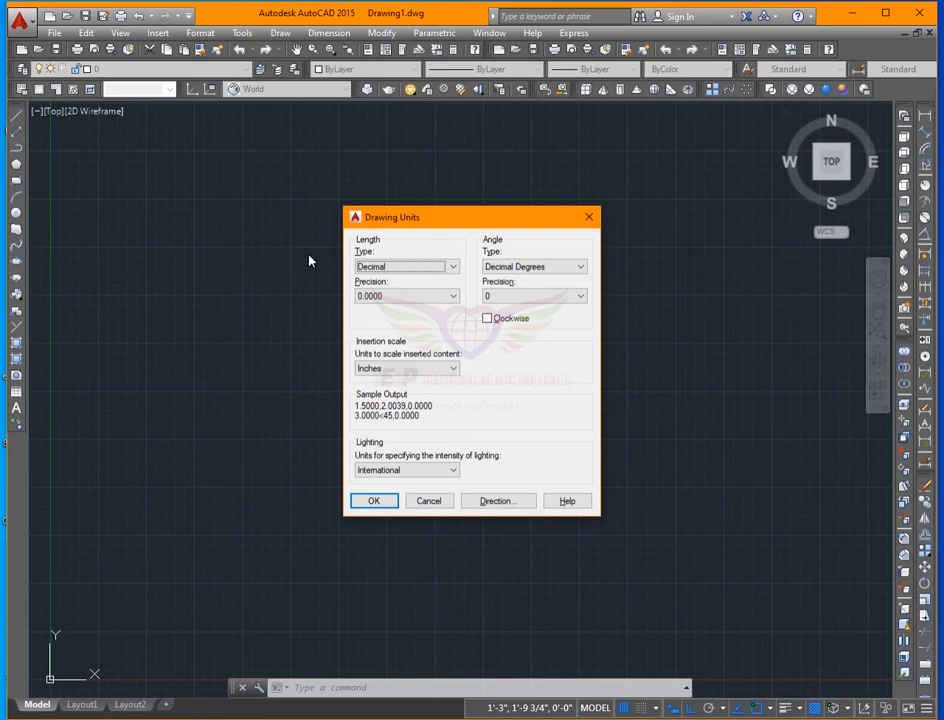
{"action": "left_click", "coordinate": [412, 267]}
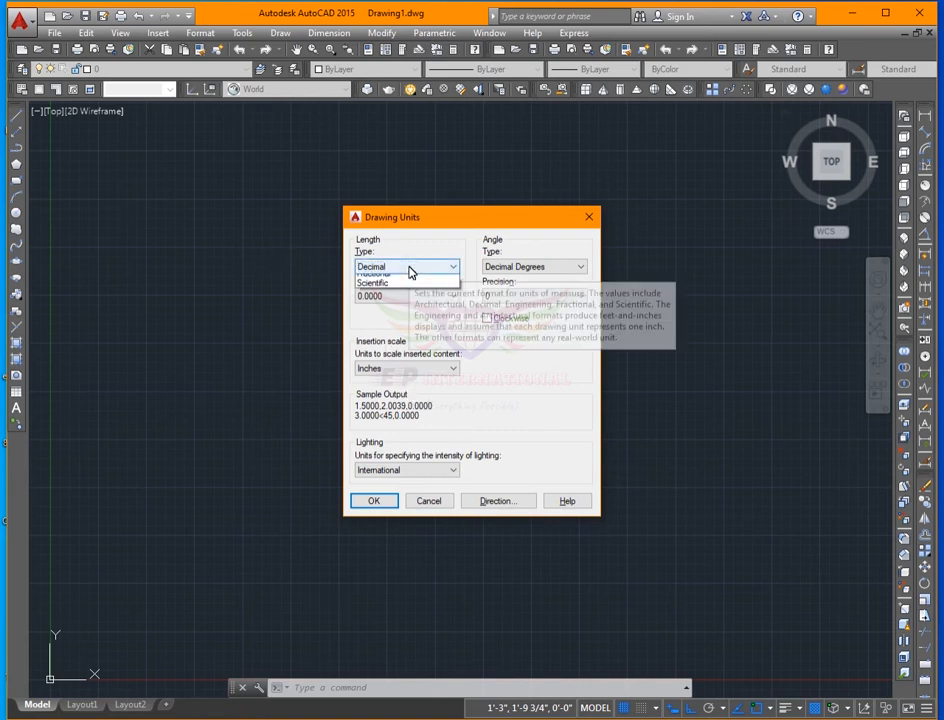
{"action": "left_click", "coordinate": [372, 280]}
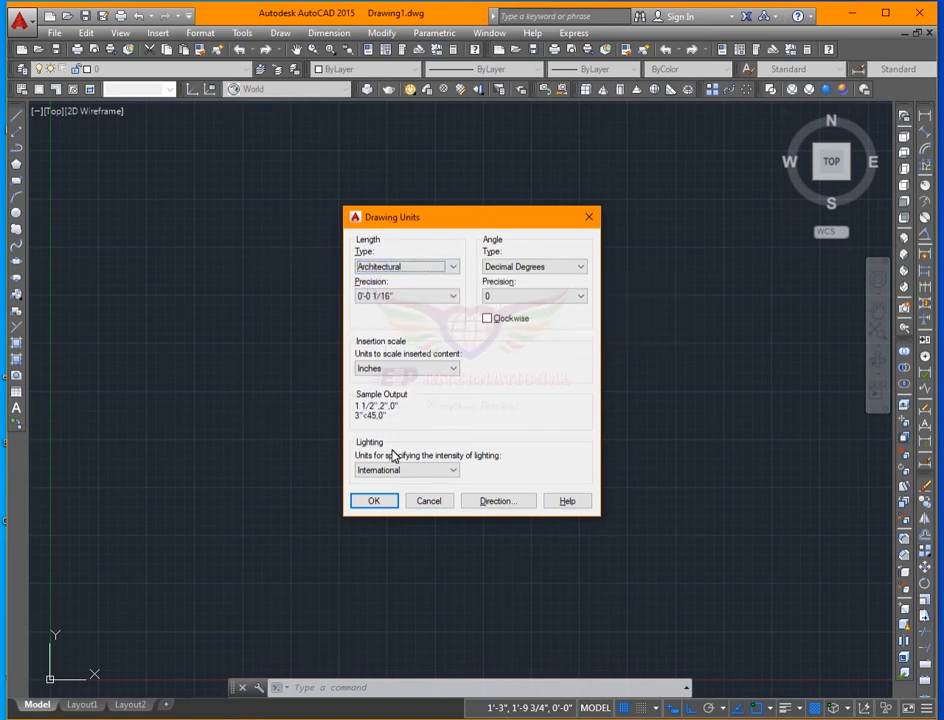
{"action": "left_click", "coordinate": [370, 501]}
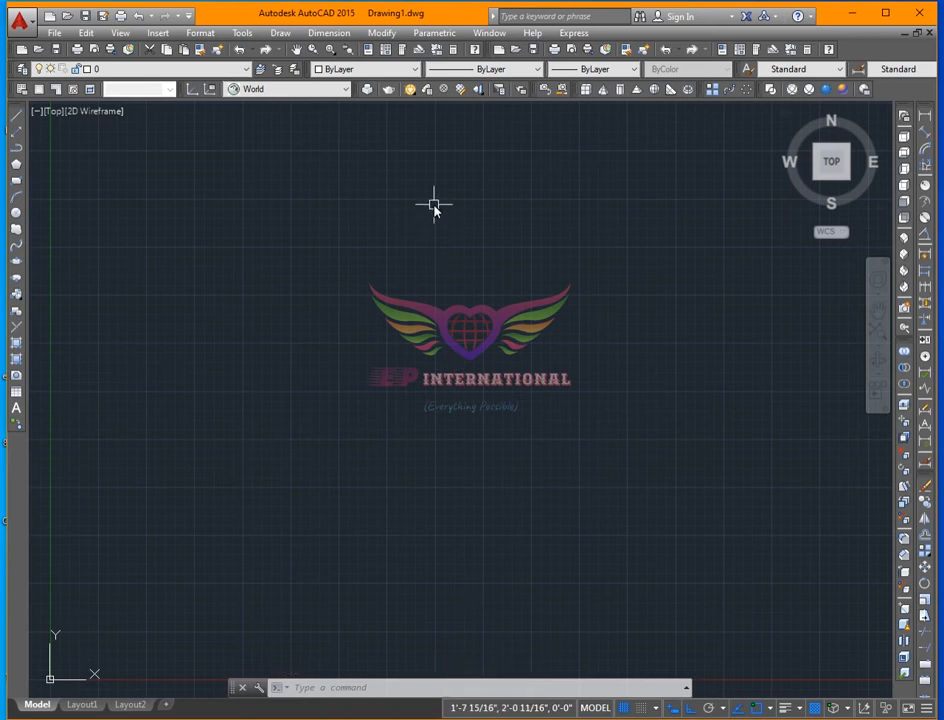
- Set the drawing units to the Decimal length type with Millimeters as the insertion scale
{"action": "type", "text": "UN"}
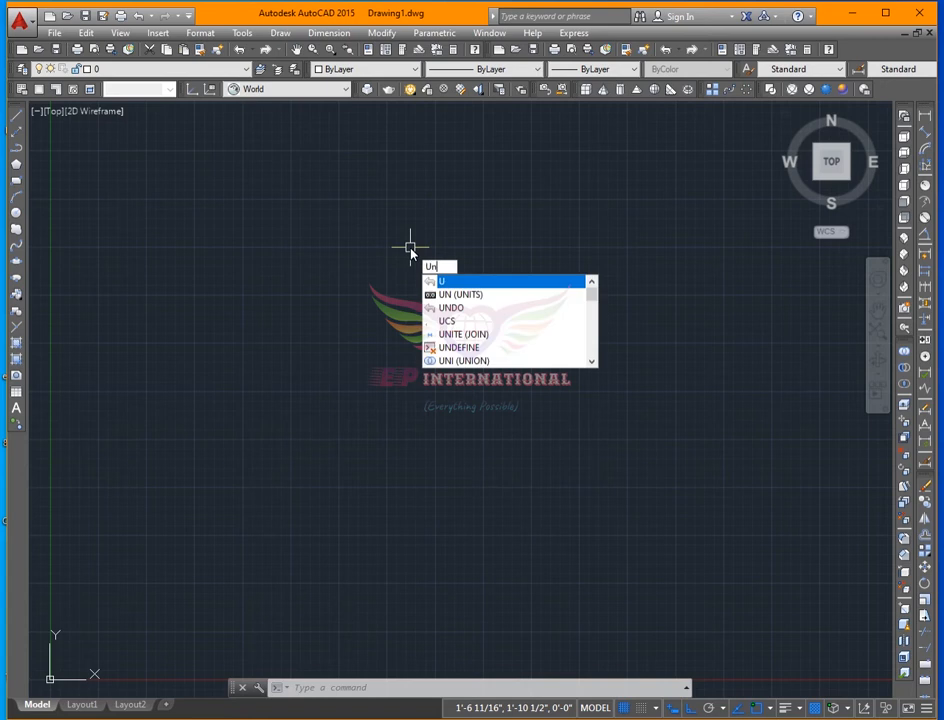
{"action": "key", "text": "Return"}
{"action": "left_click", "coordinate": [400, 268]}
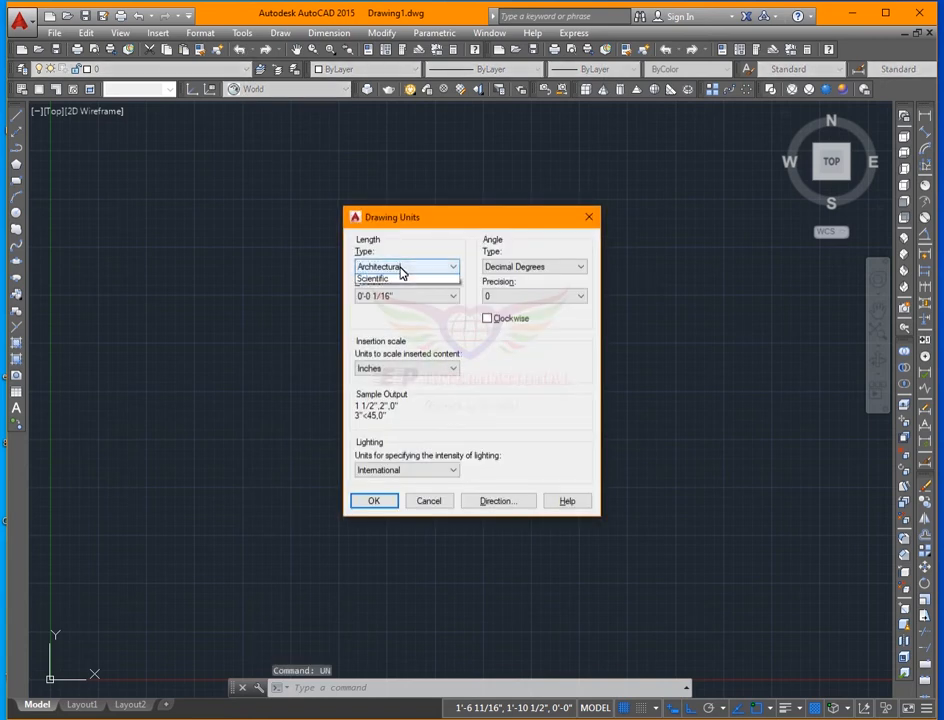
{"action": "left_click", "coordinate": [389, 288]}
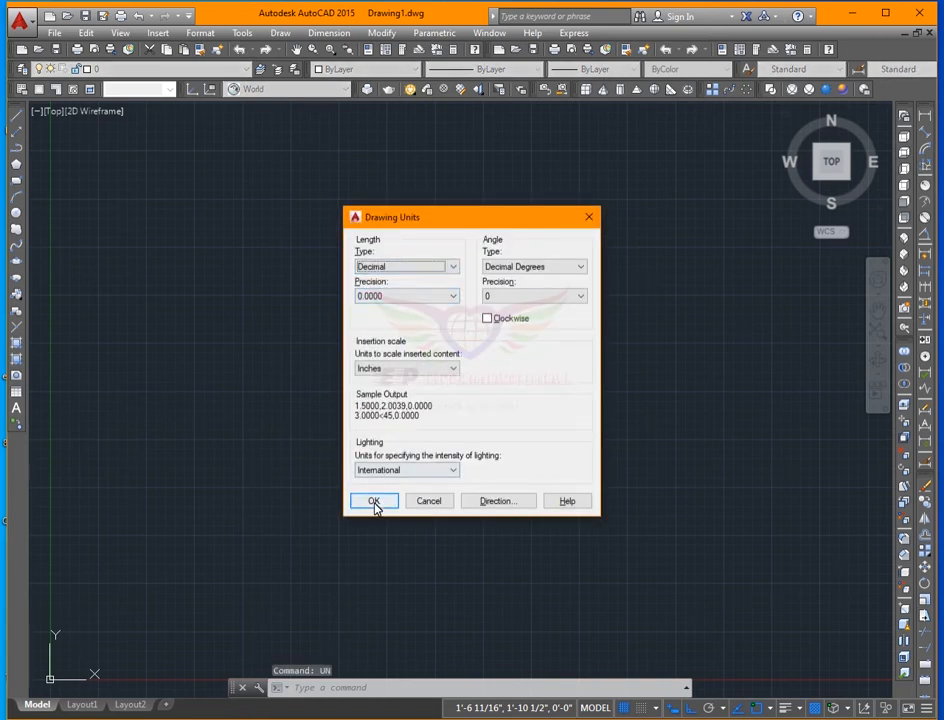
{"action": "left_click", "coordinate": [386, 369]}
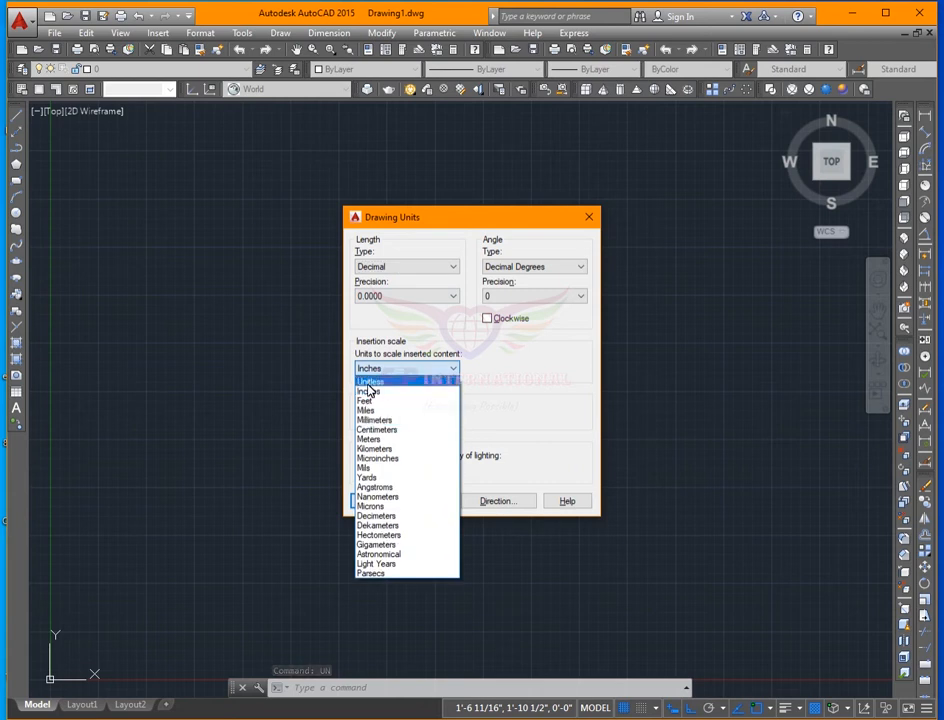
{"action": "left_click", "coordinate": [367, 422]}
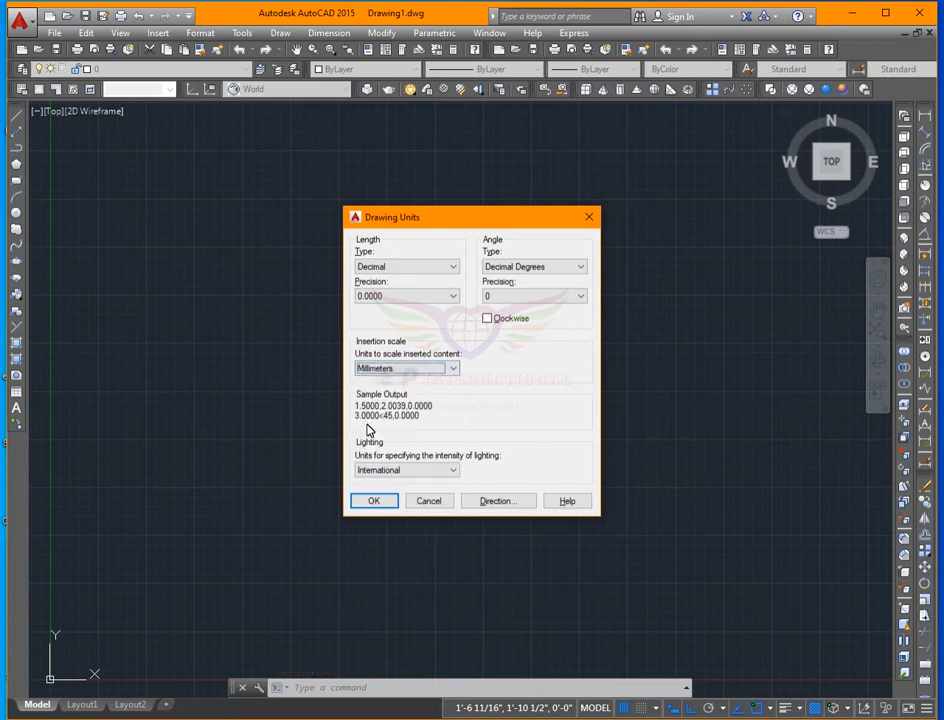
{"action": "left_click", "coordinate": [372, 503]}
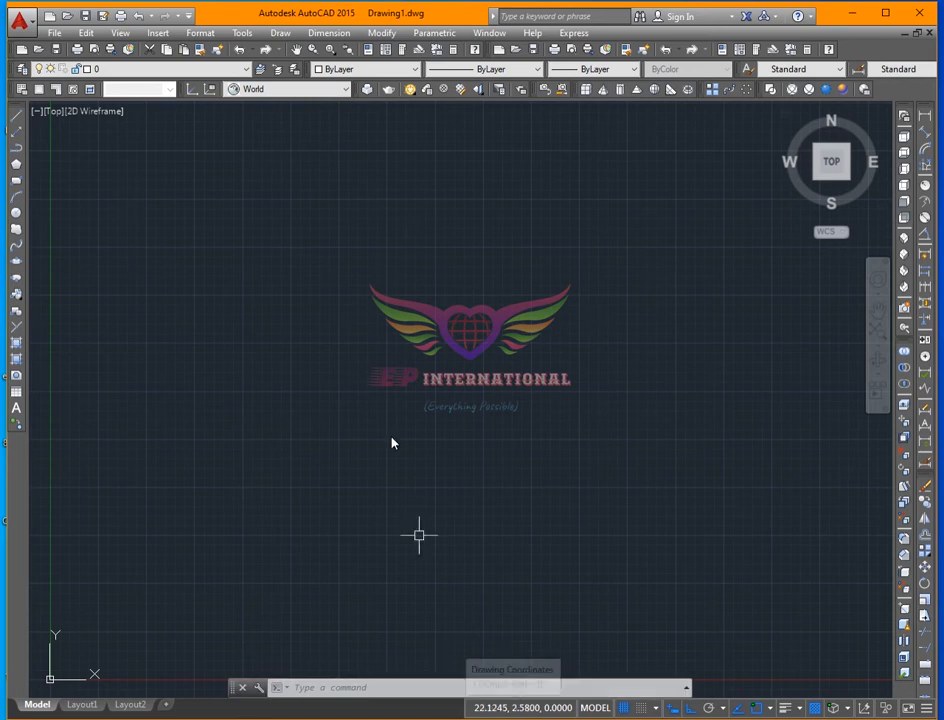
- Set the drawing units to the Architectural length type with Inches as the insertion scale
{"action": "type", "text": "u"}
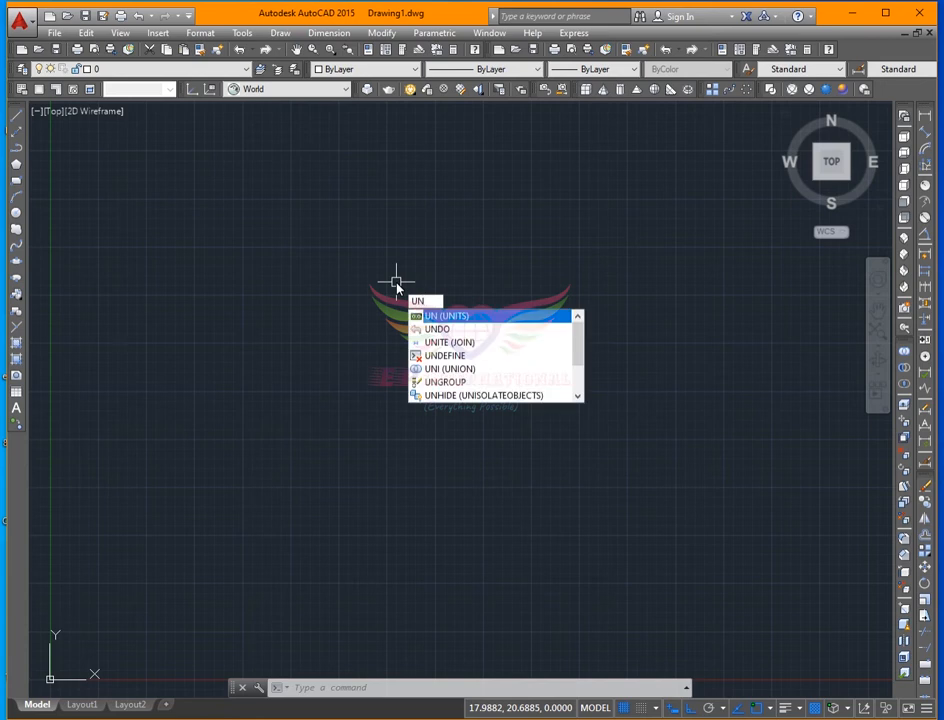
{"action": "type", "text": "n"}
{"action": "key", "text": "Return"}
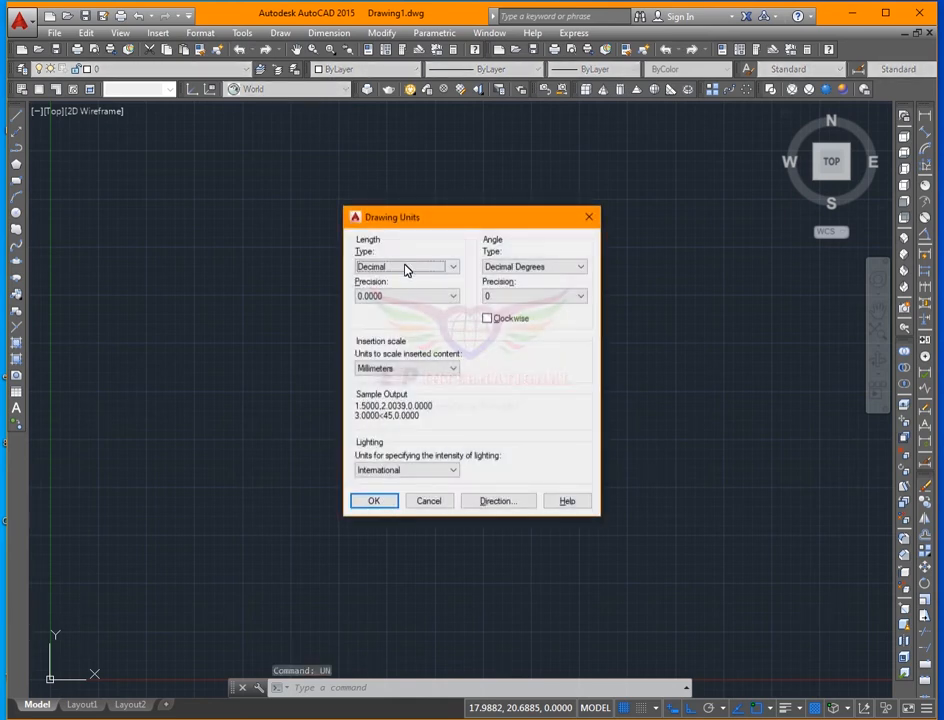
{"action": "left_click", "coordinate": [406, 267]}
{"action": "left_click", "coordinate": [396, 281]}
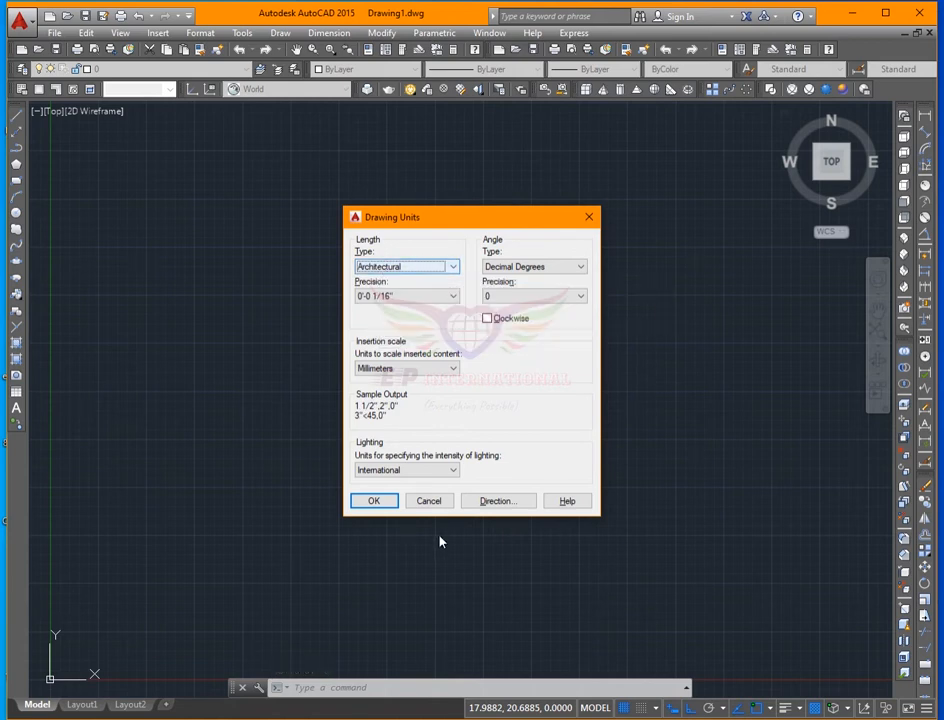
{"action": "left_click", "coordinate": [424, 370]}
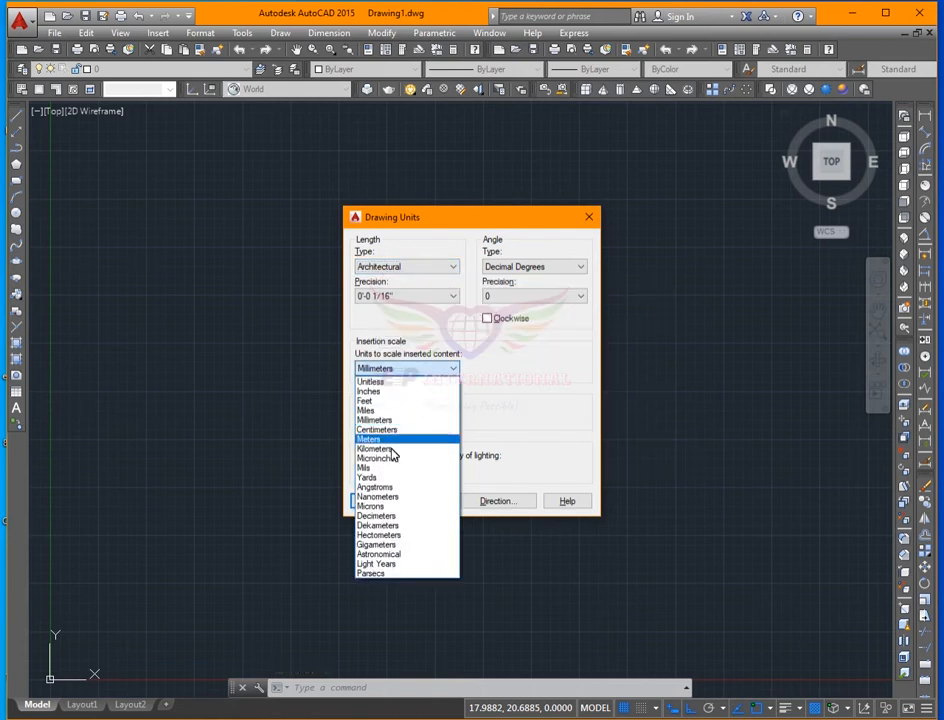
{"action": "left_click", "coordinate": [392, 390]}
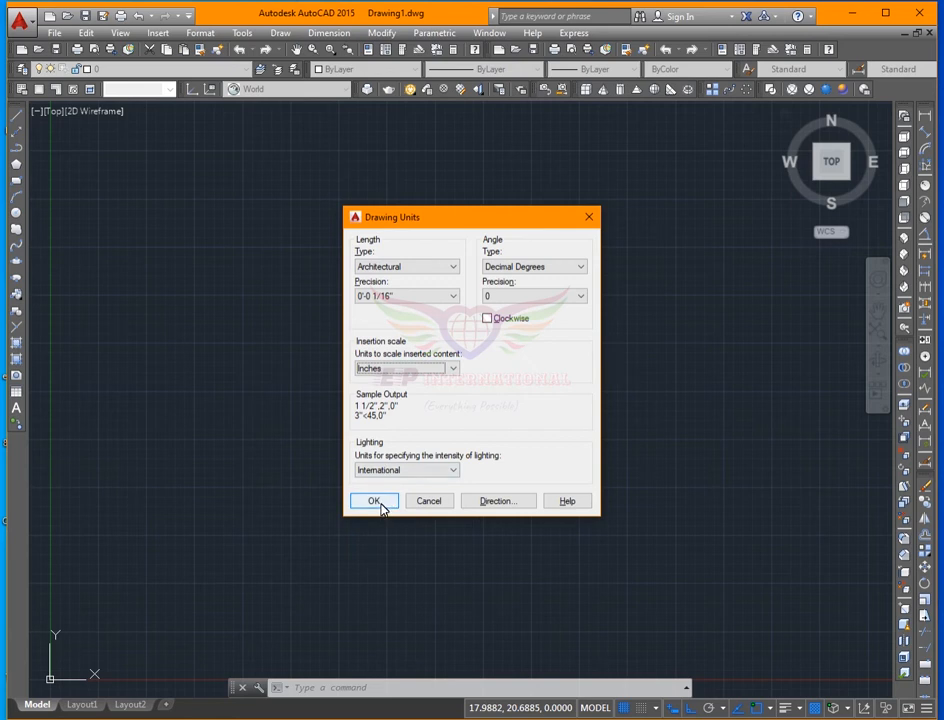
{"action": "left_click", "coordinate": [374, 501]}
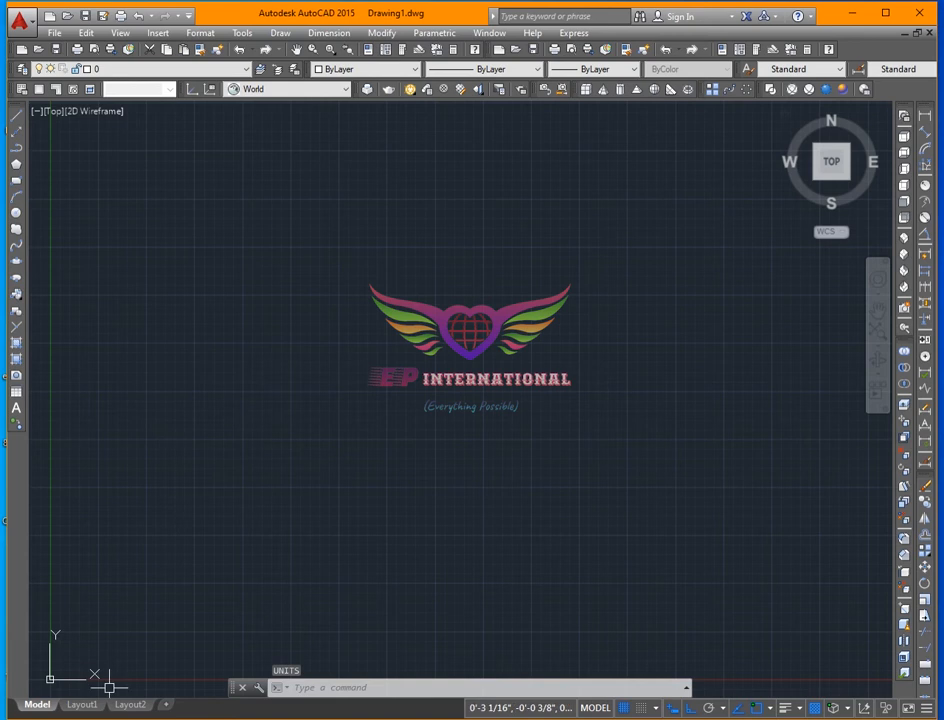
- Find the Windows On-Screen Keyboard through system search and open it over the drawing
{"action": "key", "text": "super"}
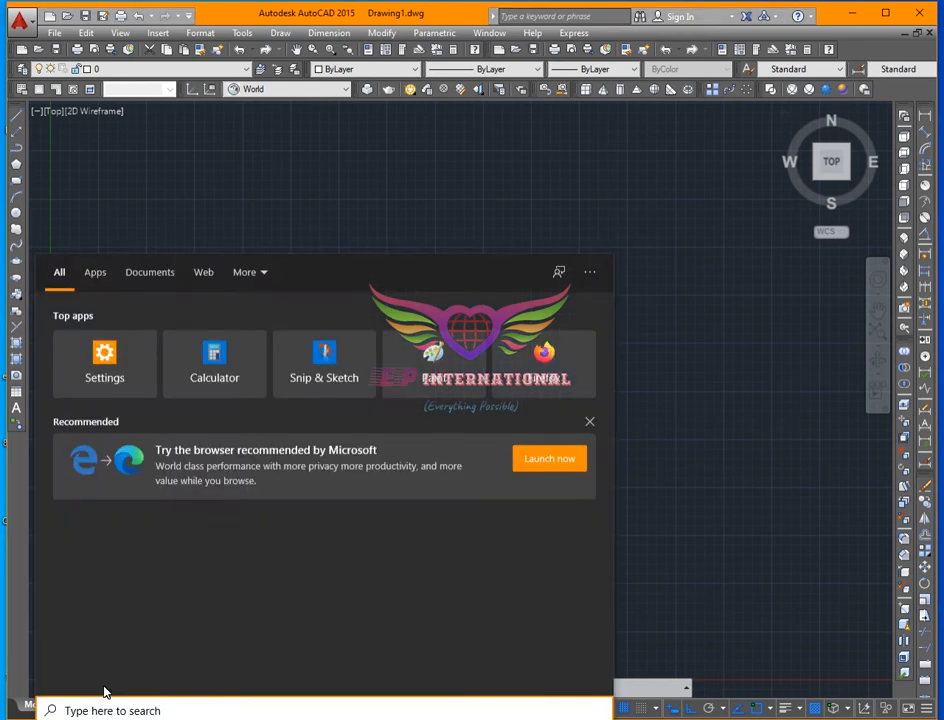
{"action": "type", "text": "os"}
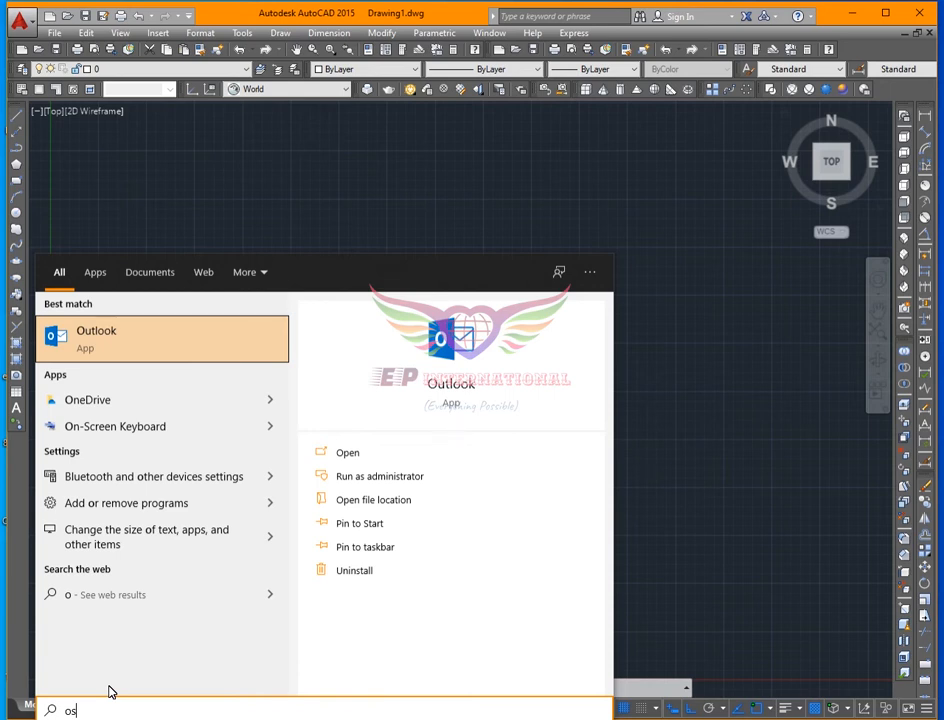
{"action": "left_click", "coordinate": [115, 426]}
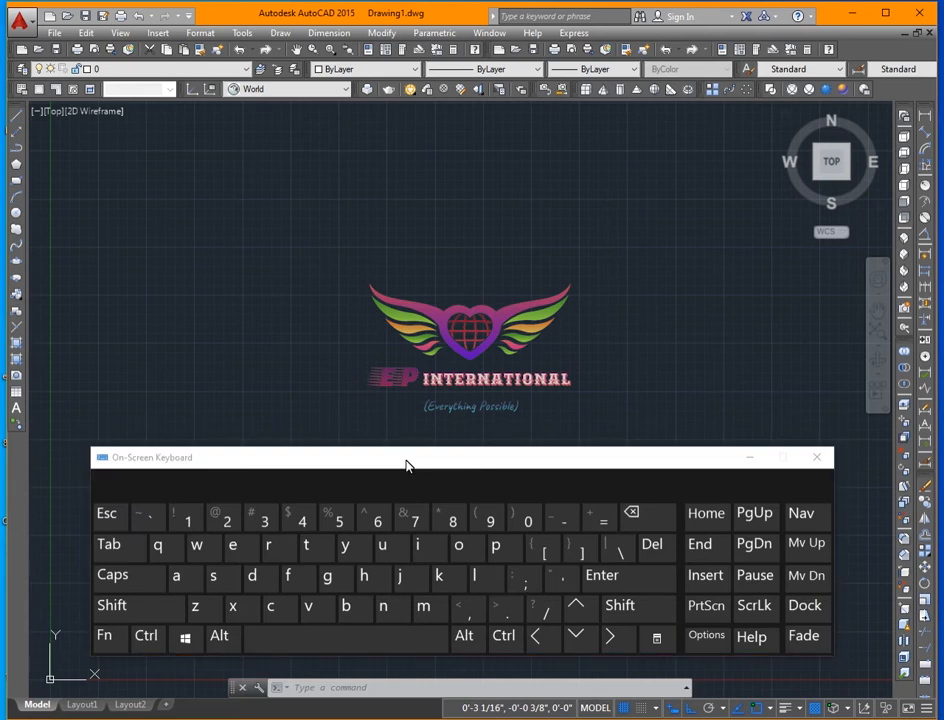
{"action": "left_click", "coordinate": [379, 459]}
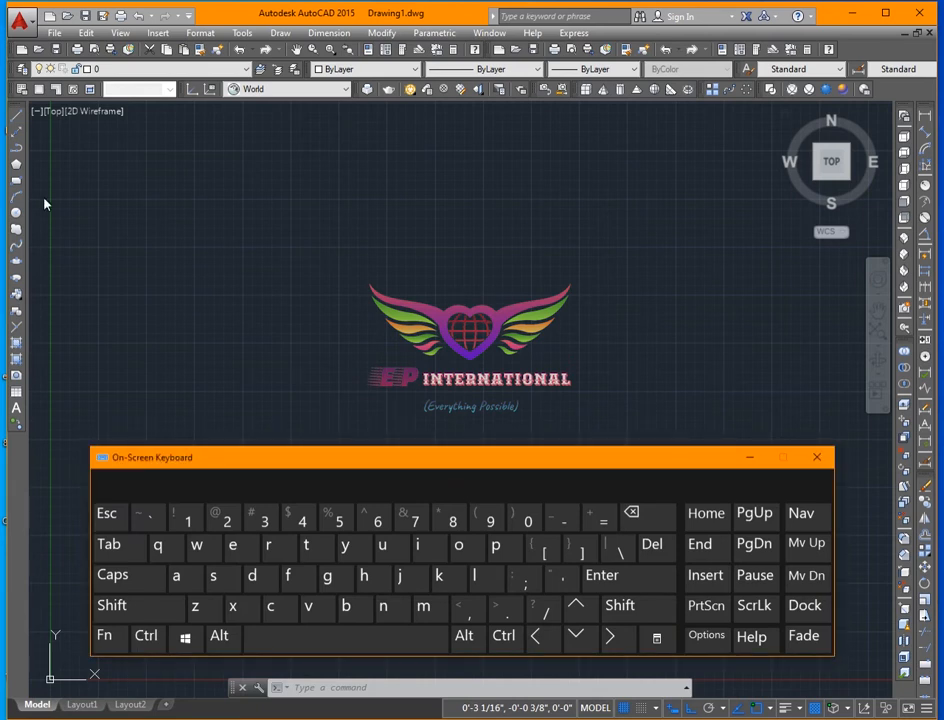
- Draw a 25' horizontal line running right from a point in the upper part of the drawing area
{"action": "left_click", "coordinate": [17, 116]}
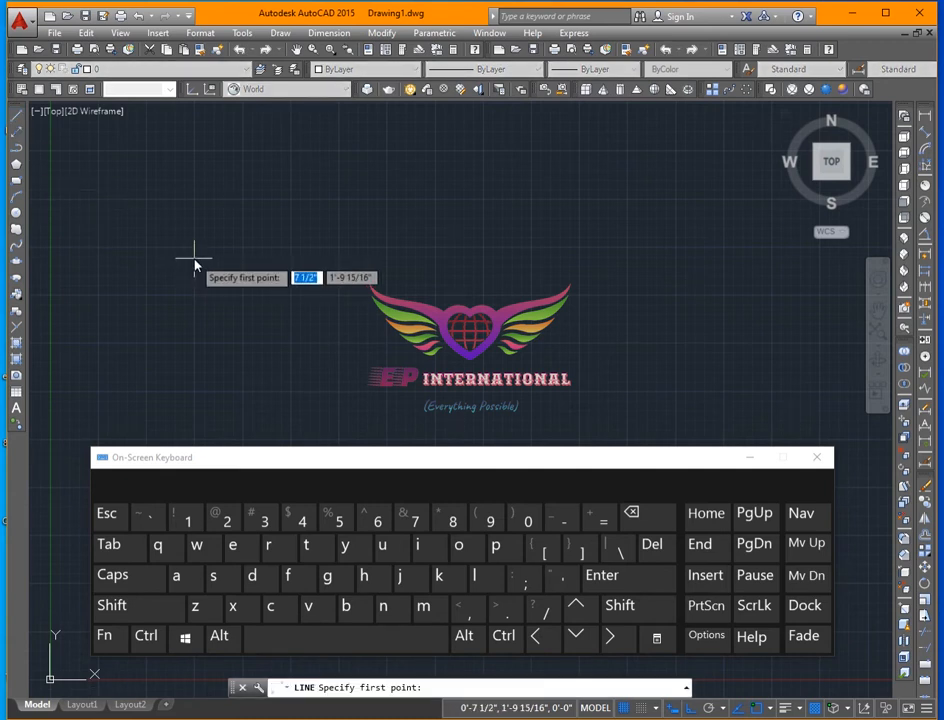
{"action": "left_click", "coordinate": [247, 174]}
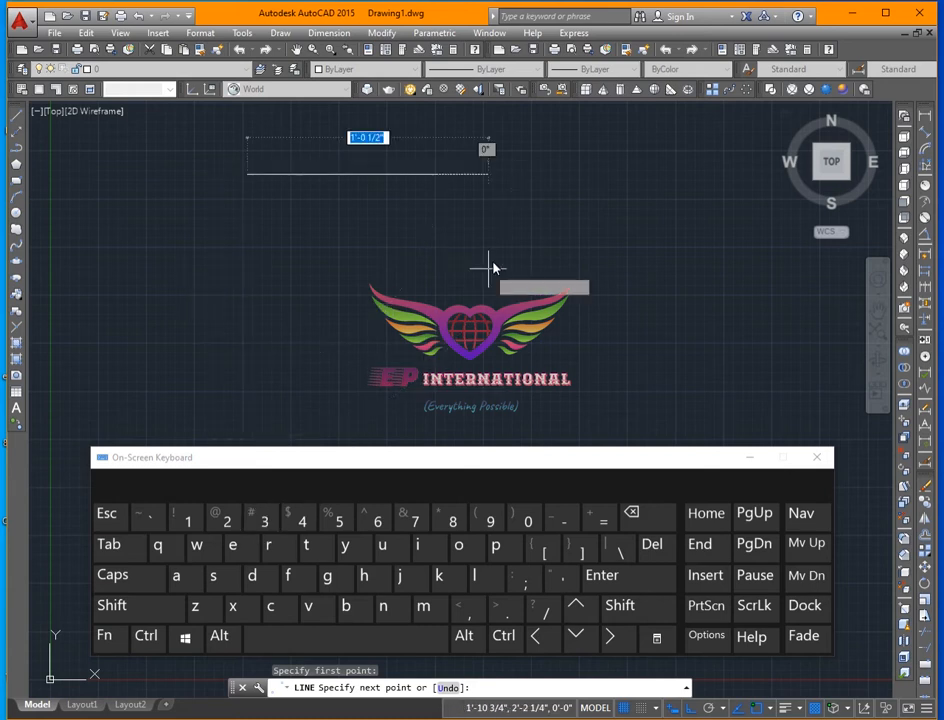
{"action": "type", "text": "25"}
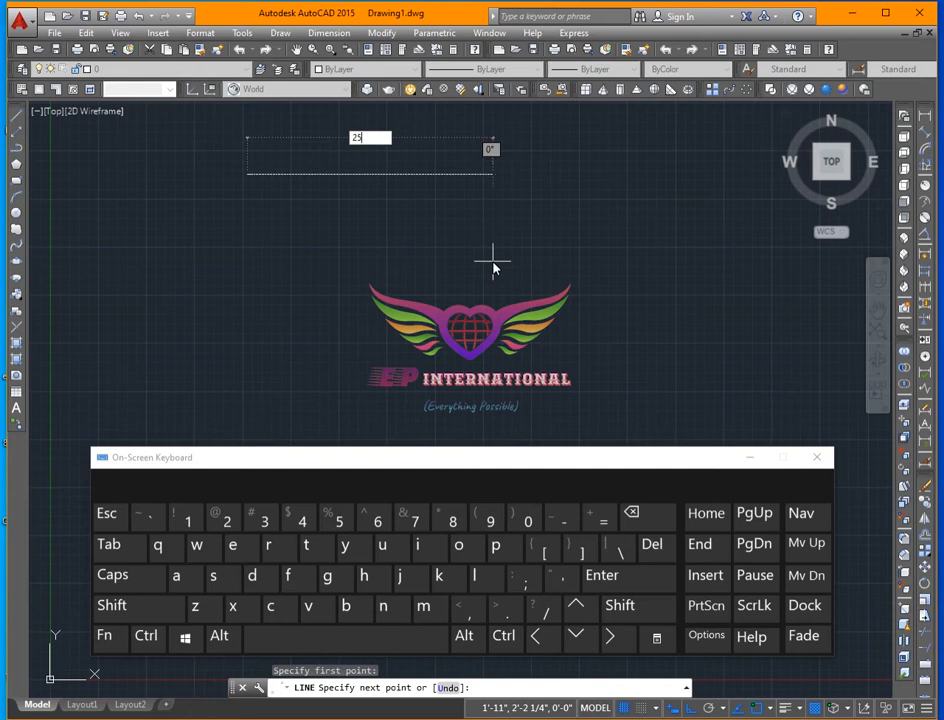
{"action": "left_click", "coordinate": [561, 583]}
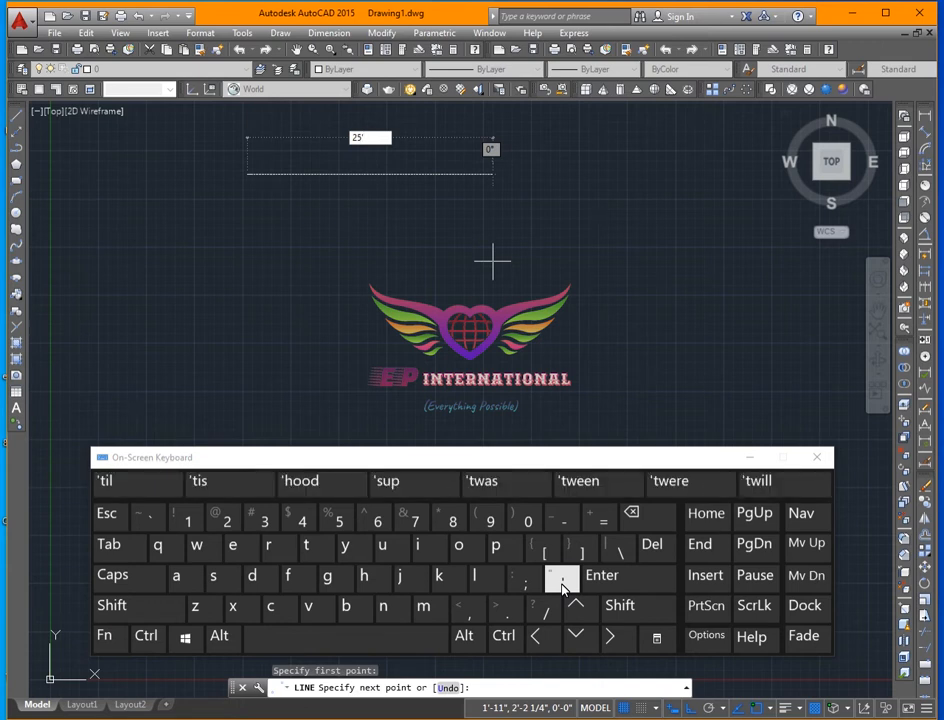
{"action": "left_click", "coordinate": [427, 640]}
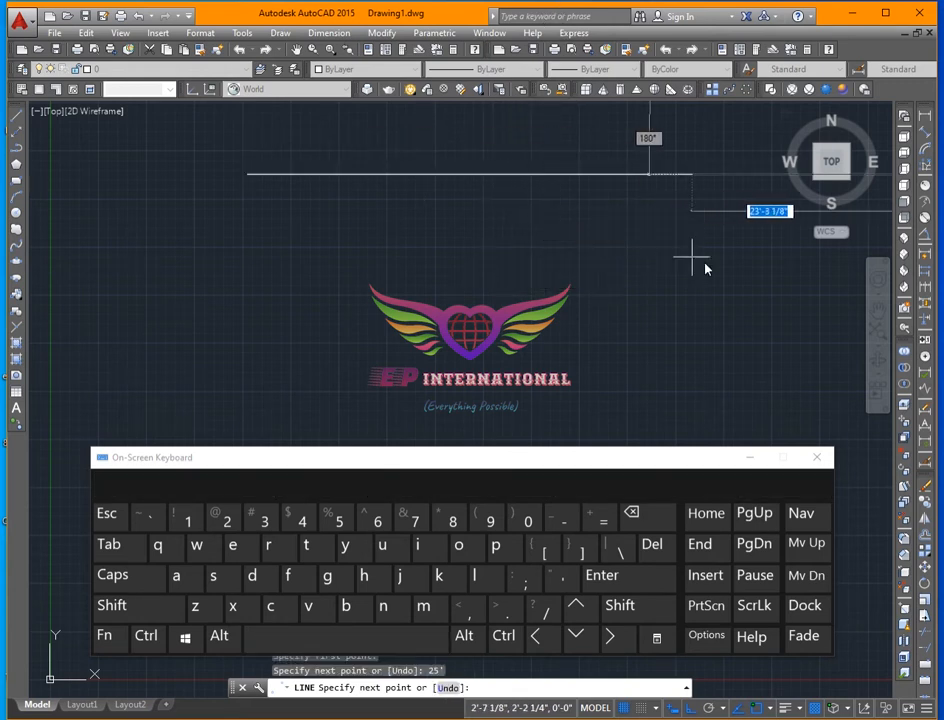
{"action": "left_click", "coordinate": [106, 513]}
{"action": "scroll", "coordinate": [387, 220], "scroll_direction": "down", "scroll_amount": 5}
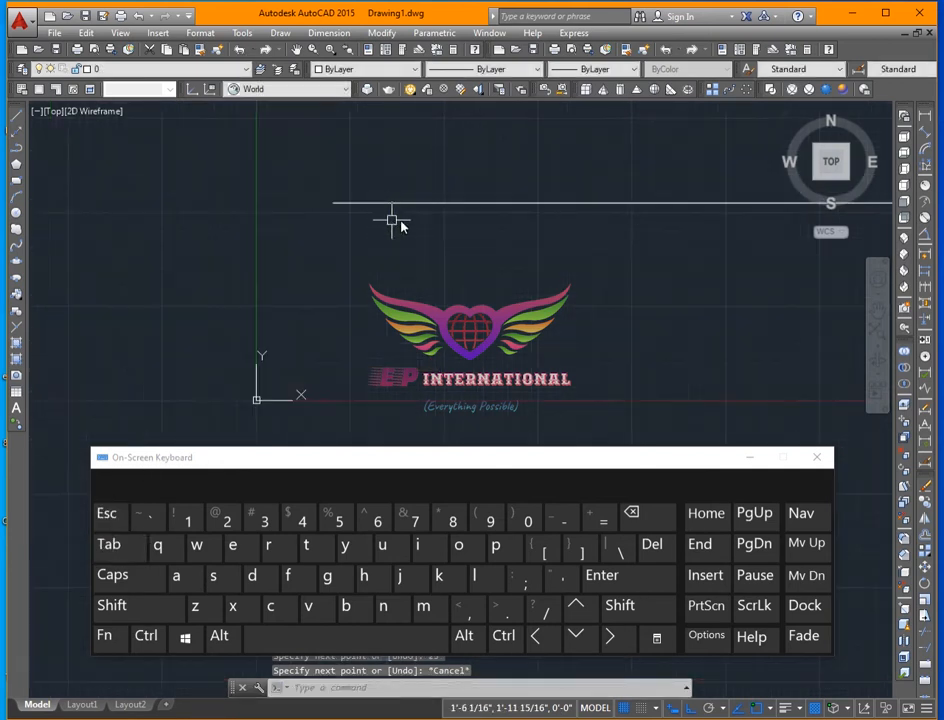
{"action": "mouse_move", "coordinate": [503, 234]}
{"action": "middle_mouse_down"}
{"action": "mouse_move", "coordinate": [464, 255]}
{"action": "mouse_move", "coordinate": [291, 249]}
{"action": "mouse_move", "coordinate": [354, 213]}
{"action": "mouse_move", "coordinate": [478, 230]}
{"action": "middle_mouse_up"}
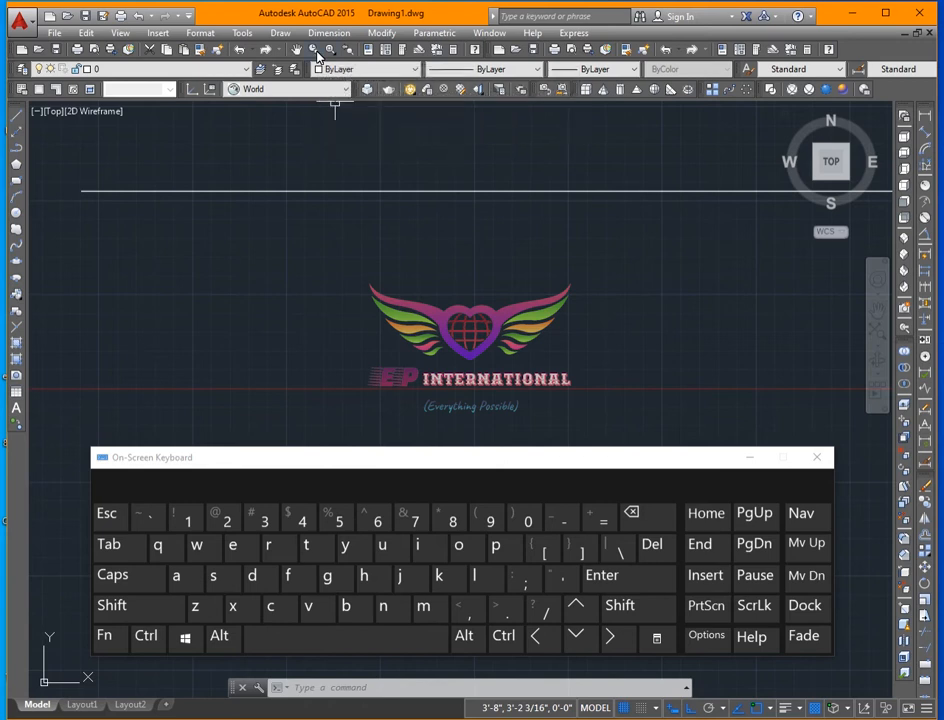
{"action": "left_click", "coordinate": [316, 53]}
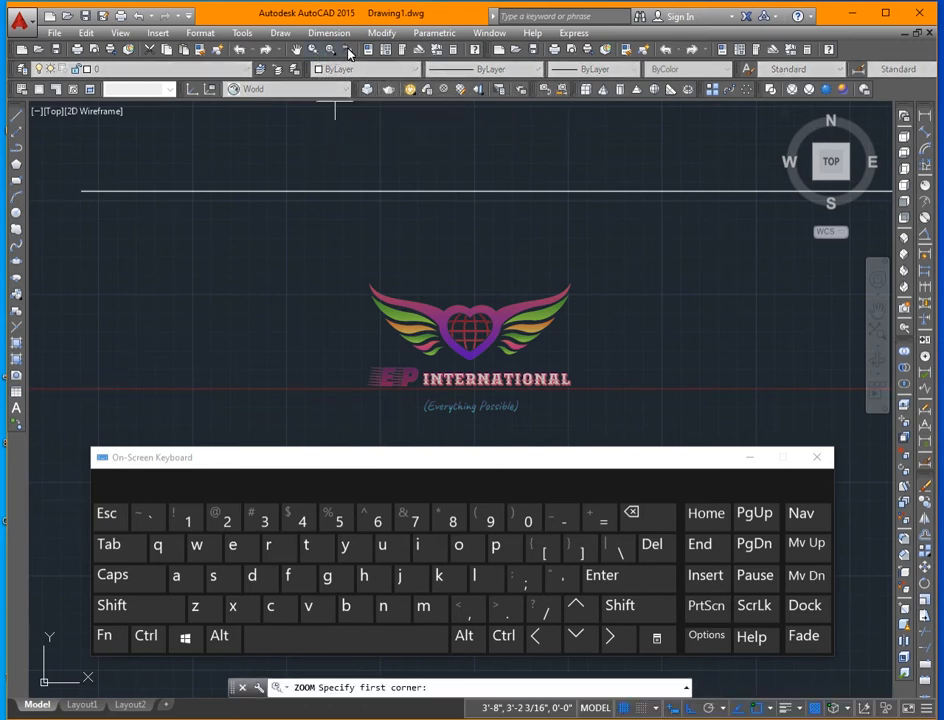
{"action": "left_click", "coordinate": [350, 55]}
{"action": "scroll", "coordinate": [313, 243], "scroll_direction": "down", "scroll_amount": 2}
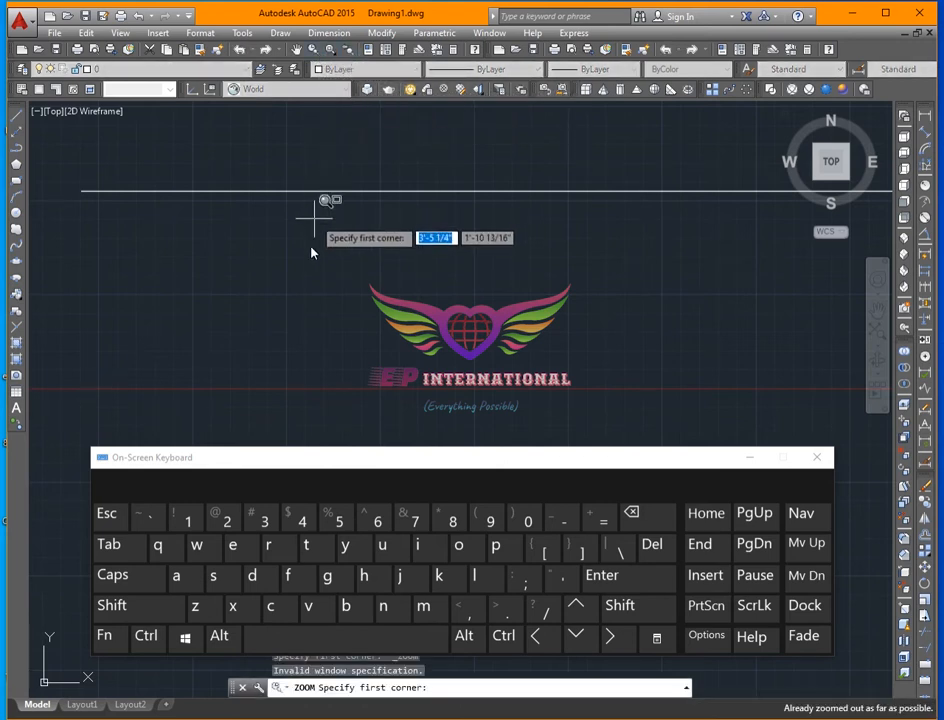
{"action": "key", "text": "Escape"}
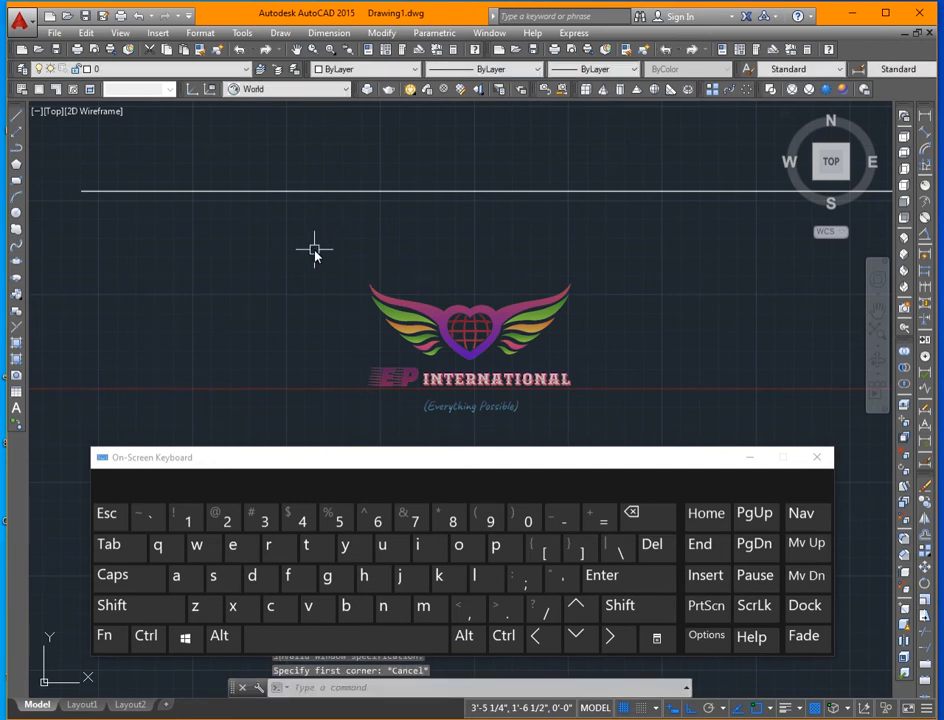
- Zoom the view with the All option to fit the whole 25' line
{"action": "type", "text": "z"}
{"action": "key", "text": "Return"}
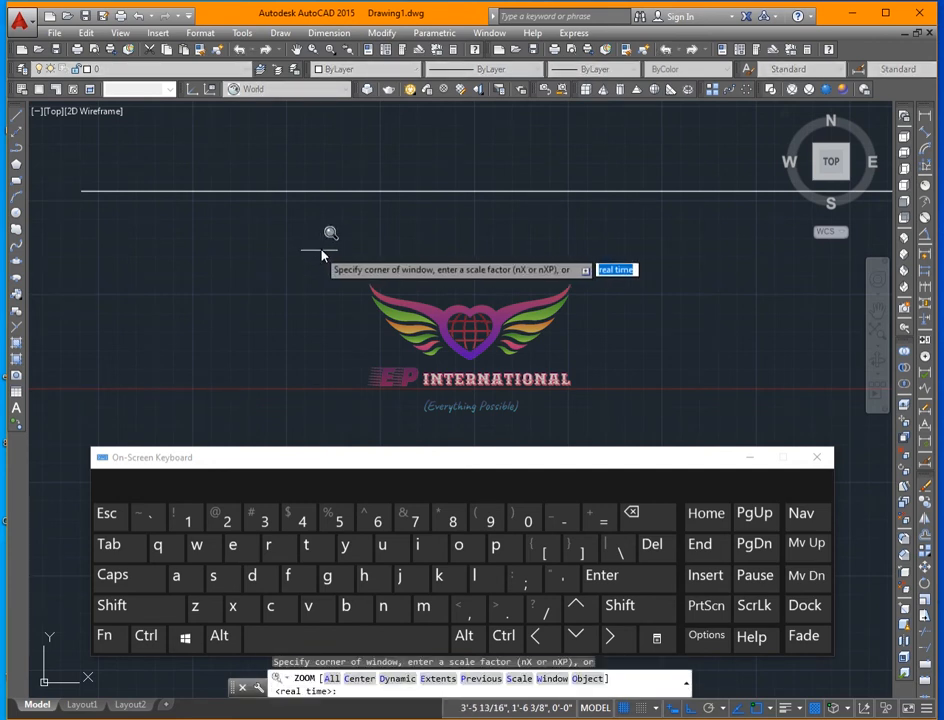
{"action": "type", "text": "a"}
{"action": "key", "text": "Return"}
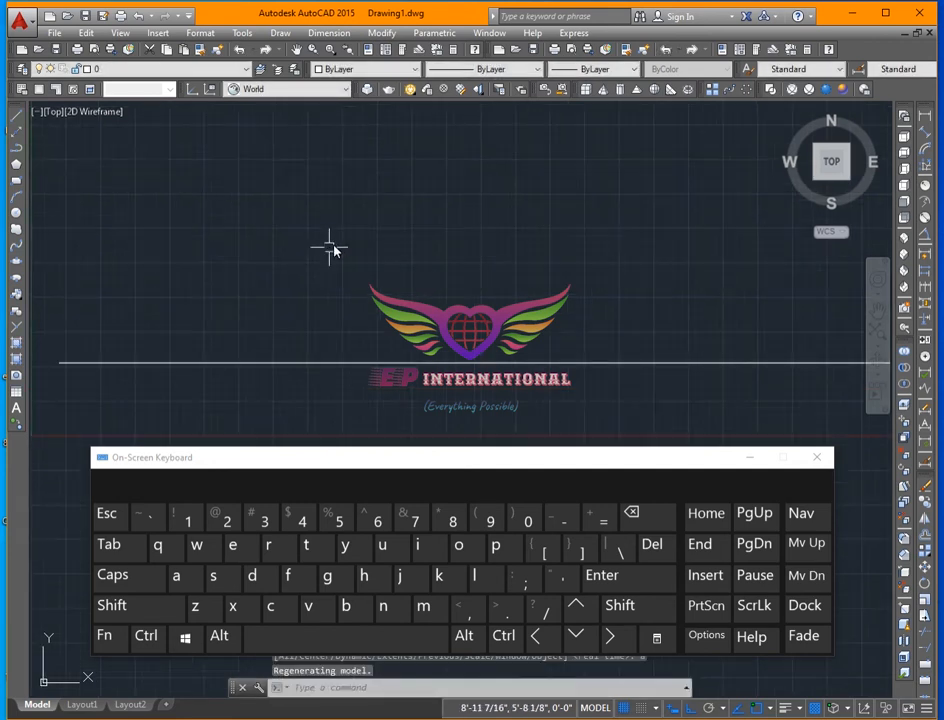
- Draw a 50' vertical line running up from the right end of the 25' horizontal line
{"action": "middle_click_drag", "start_coordinate": [363, 288], "coordinate": [497, 236]}
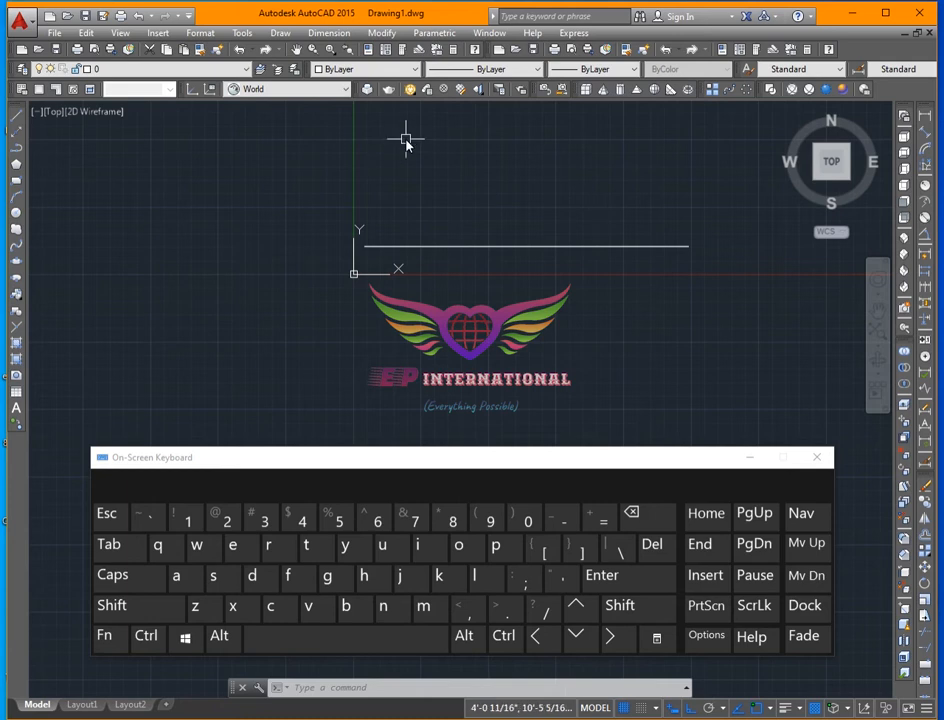
{"action": "left_click", "coordinate": [478, 575]}
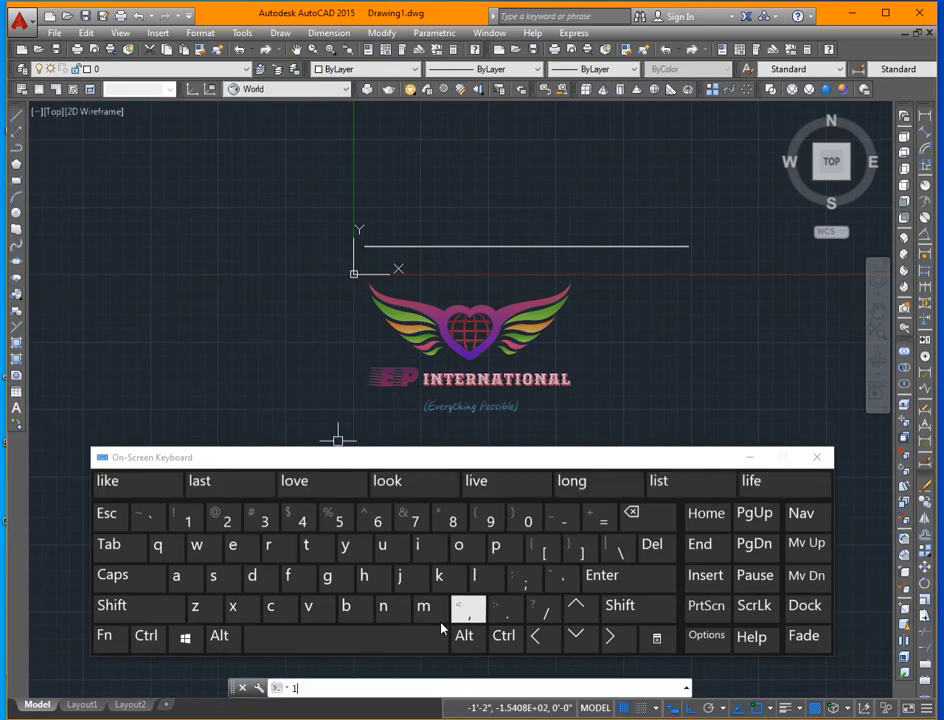
{"action": "key", "text": "Return"}
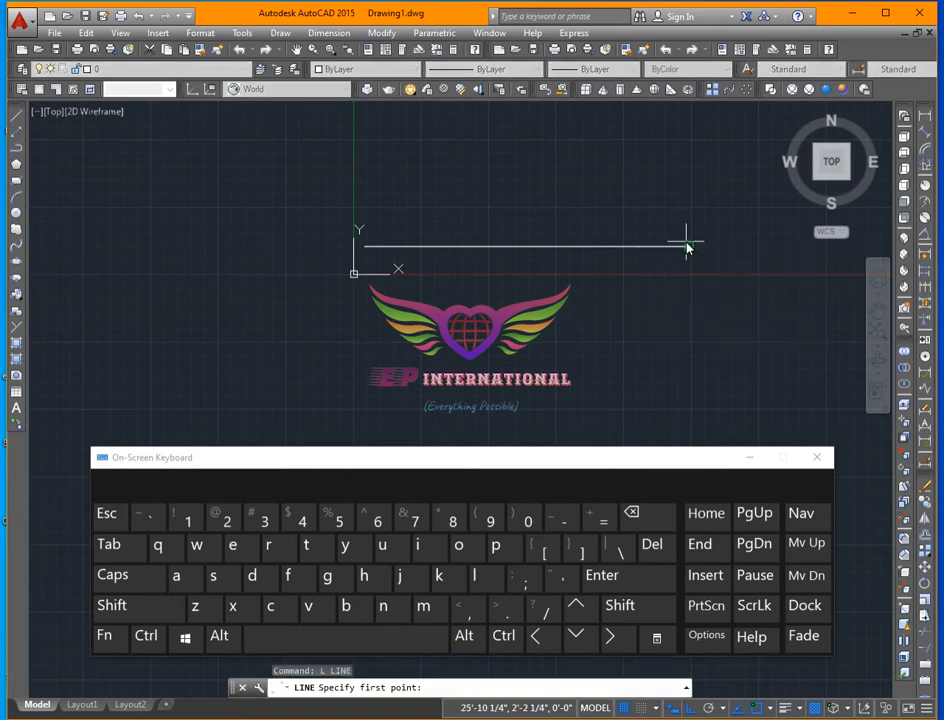
{"action": "left_click", "coordinate": [688, 247]}
{"action": "middle_click_drag", "start_coordinate": [670, 187], "coordinate": [665, 350]}
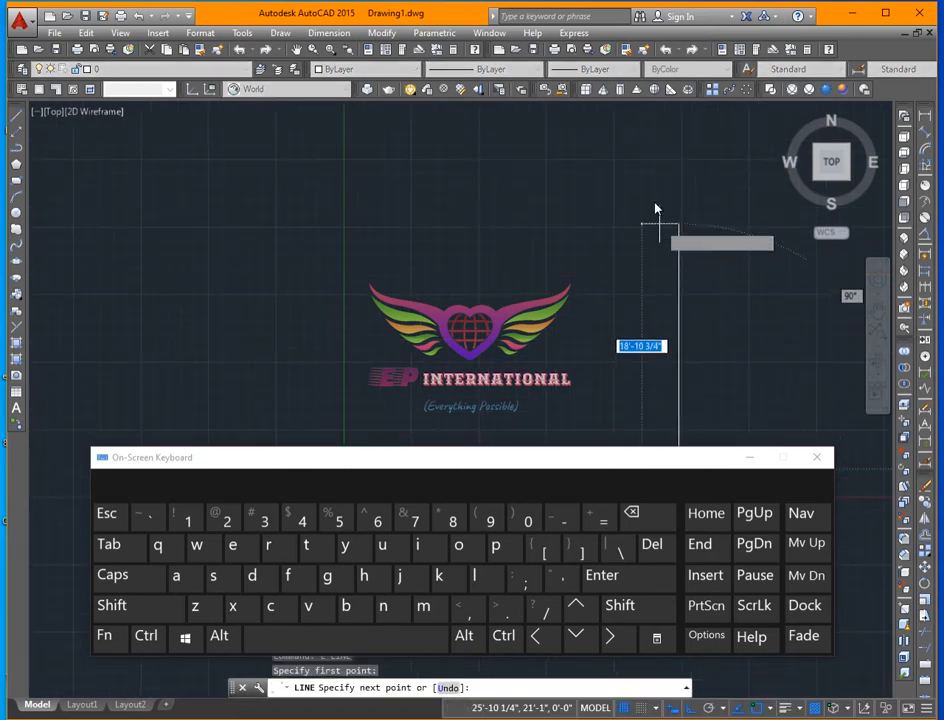
{"action": "type", "text": "50"}
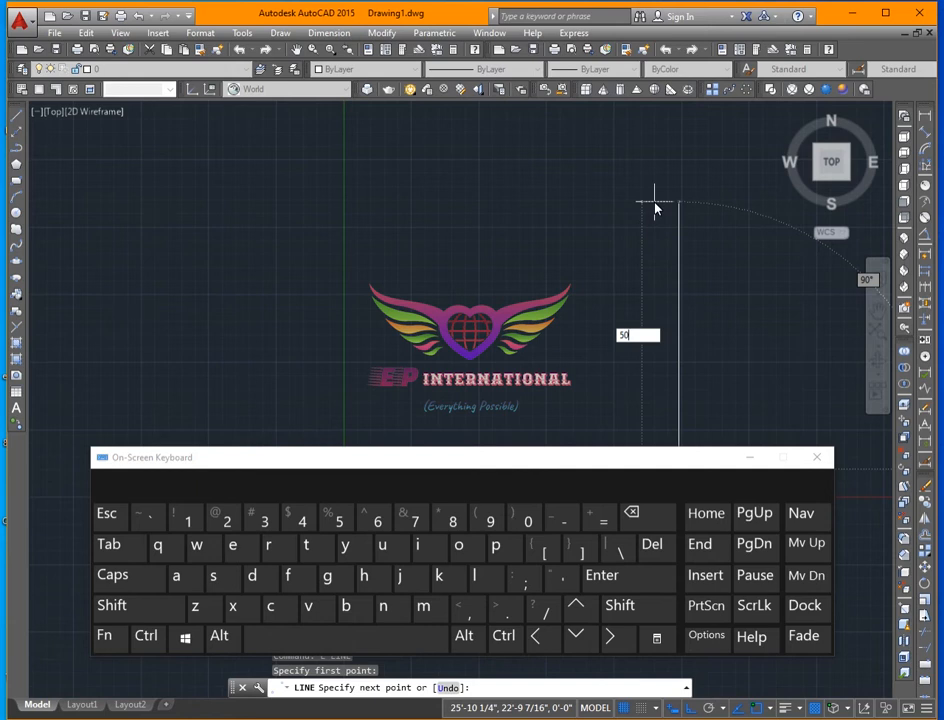
{"action": "left_click", "coordinate": [556, 583]}
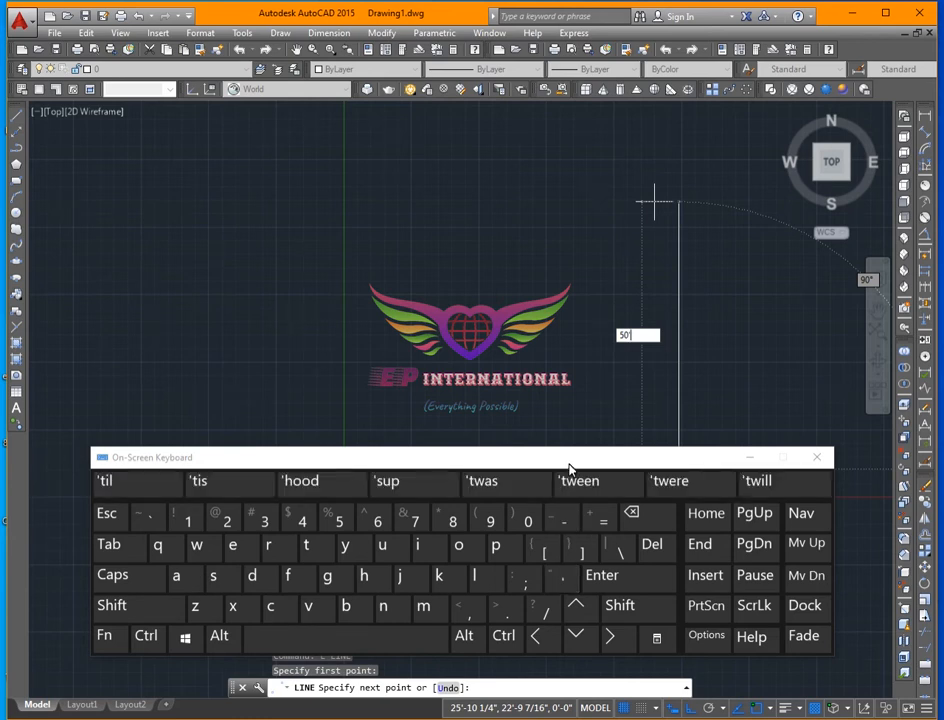
{"action": "left_click", "coordinate": [641, 585]}
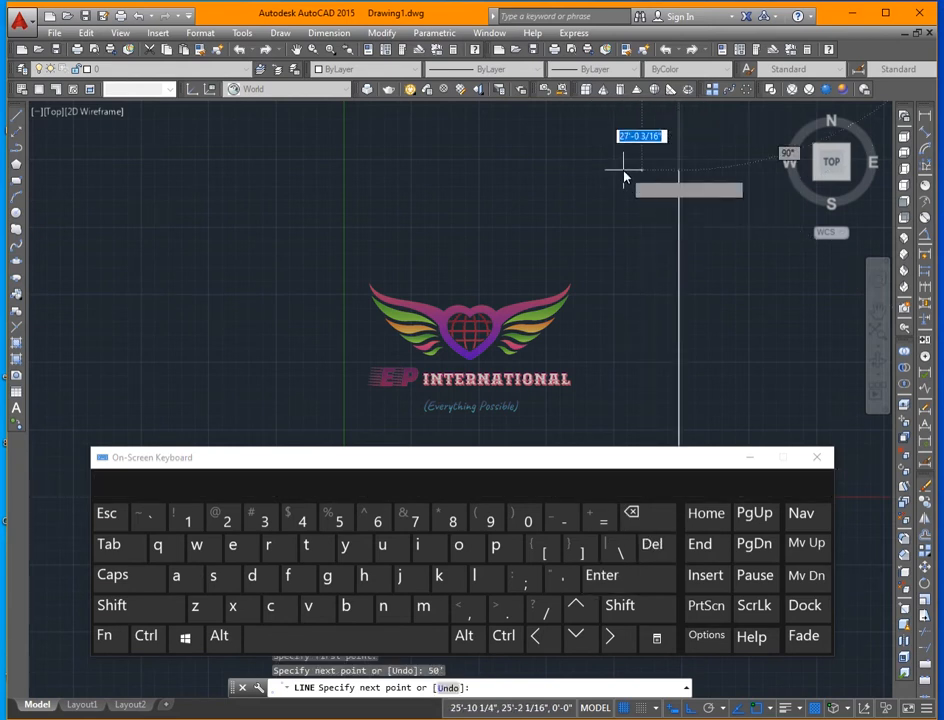
{"action": "left_click", "coordinate": [108, 513]}
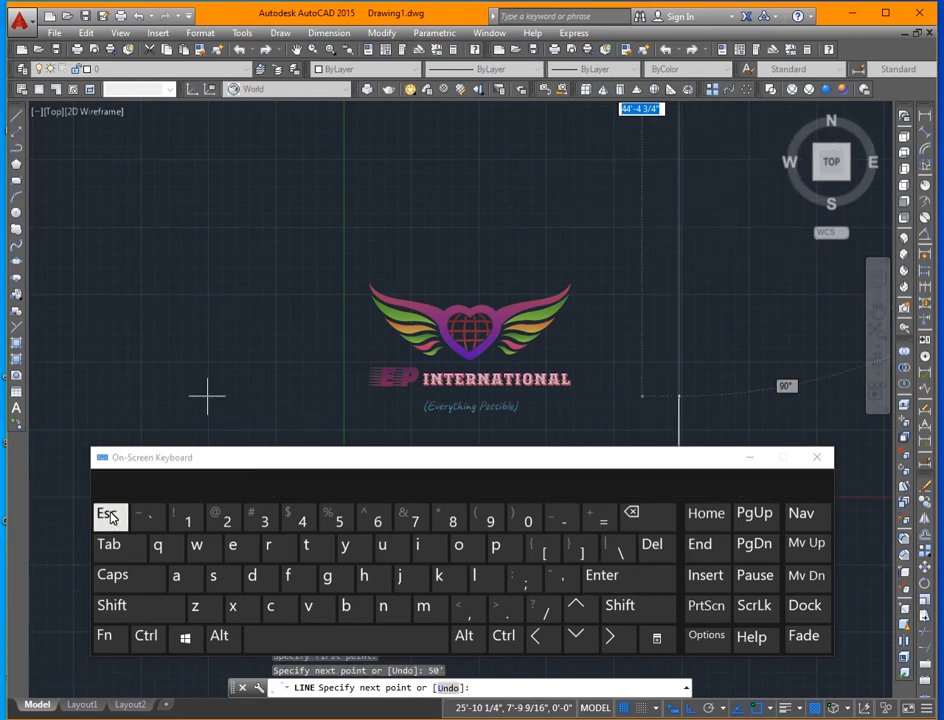
- Zoom the view with the All option to fit both the horizontal line and the tall vertical line
{"action": "scroll", "coordinate": [600, 325], "scroll_direction": "down", "scroll_amount": 2}
{"action": "middle_click_drag", "start_coordinate": [630, 382], "coordinate": [605, 319]}
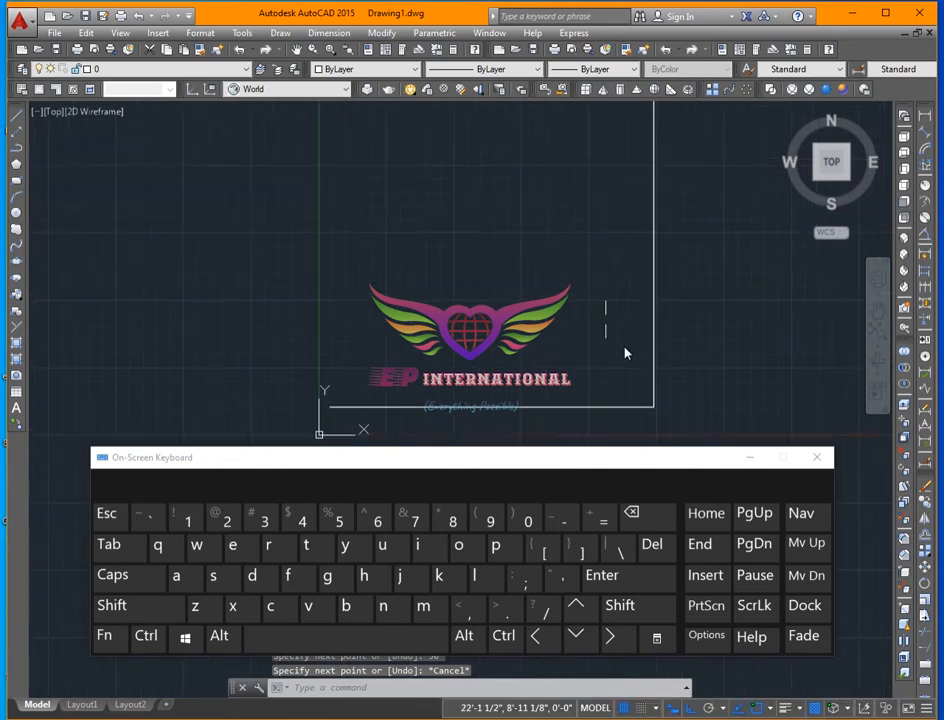
{"action": "type", "text": "z"}
{"action": "key", "text": "Return"}
{"action": "type", "text": "a"}
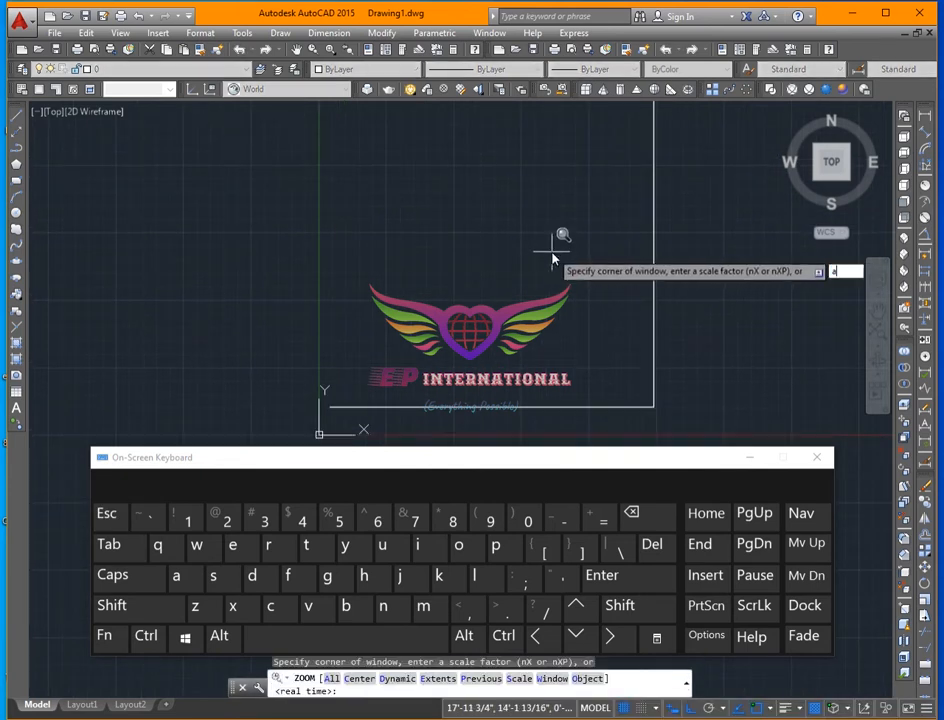
{"action": "key", "text": "Return"}
{"action": "middle_click_drag", "start_coordinate": [529, 253], "coordinate": [552, 220]}
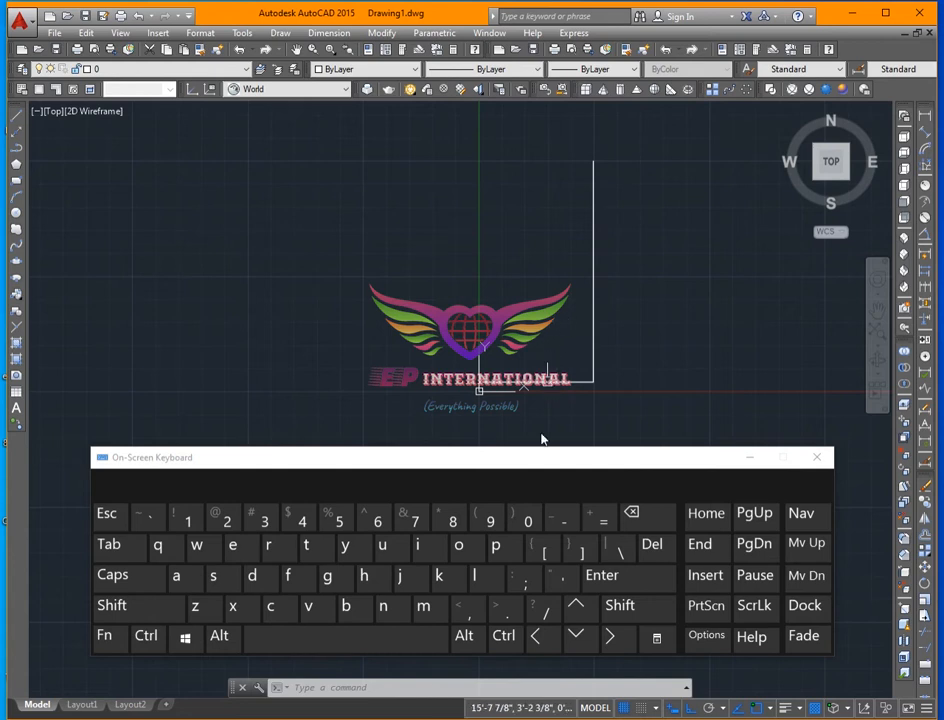
- Draw a 50' line up from the left end of the horizontal line and join it to the right vertical's upper end, closing the rectangle
{"action": "left_click", "coordinate": [476, 579]}
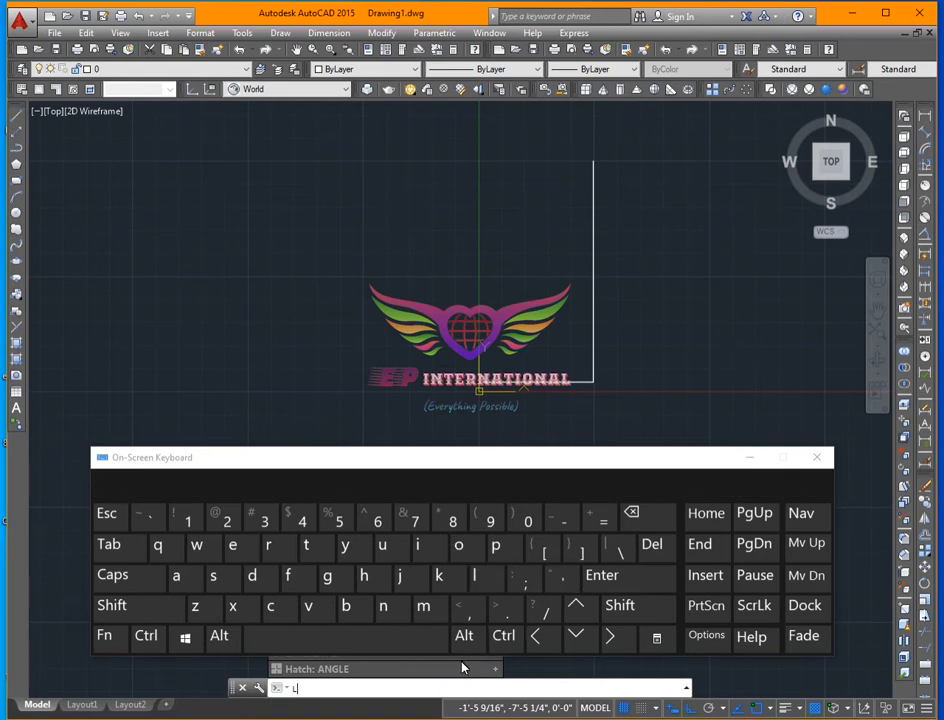
{"action": "left_click", "coordinate": [432, 640]}
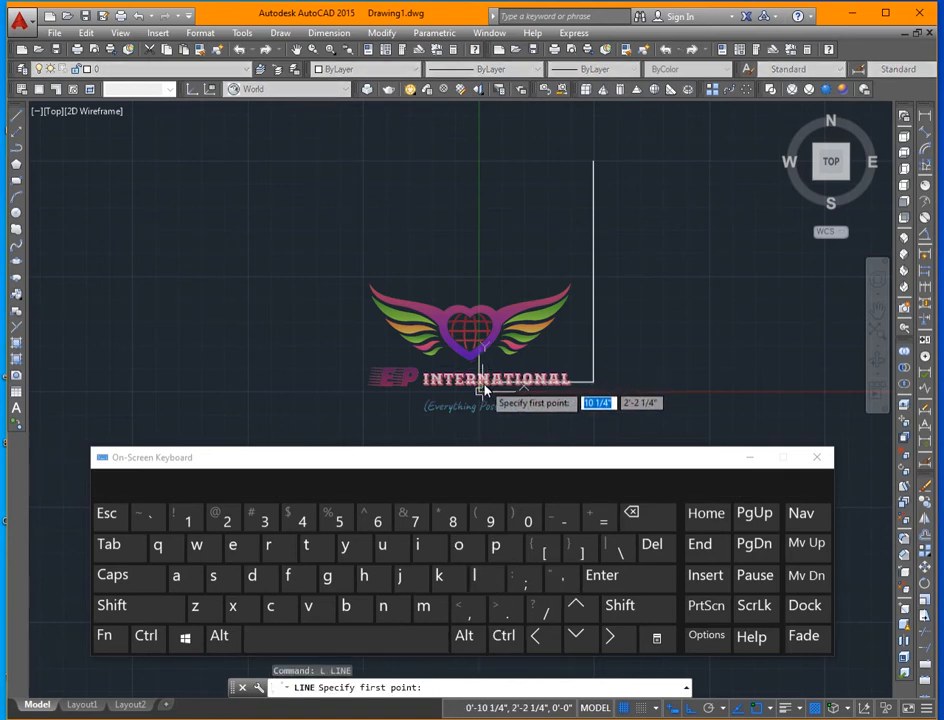
{"action": "left_click", "coordinate": [479, 390]}
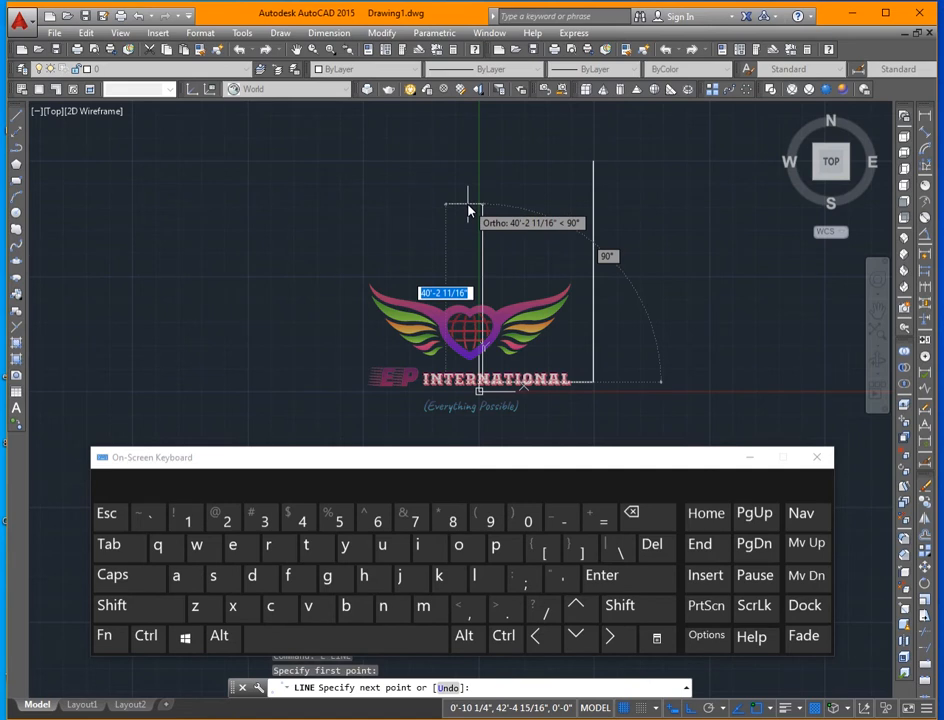
{"action": "type", "text": "50"}
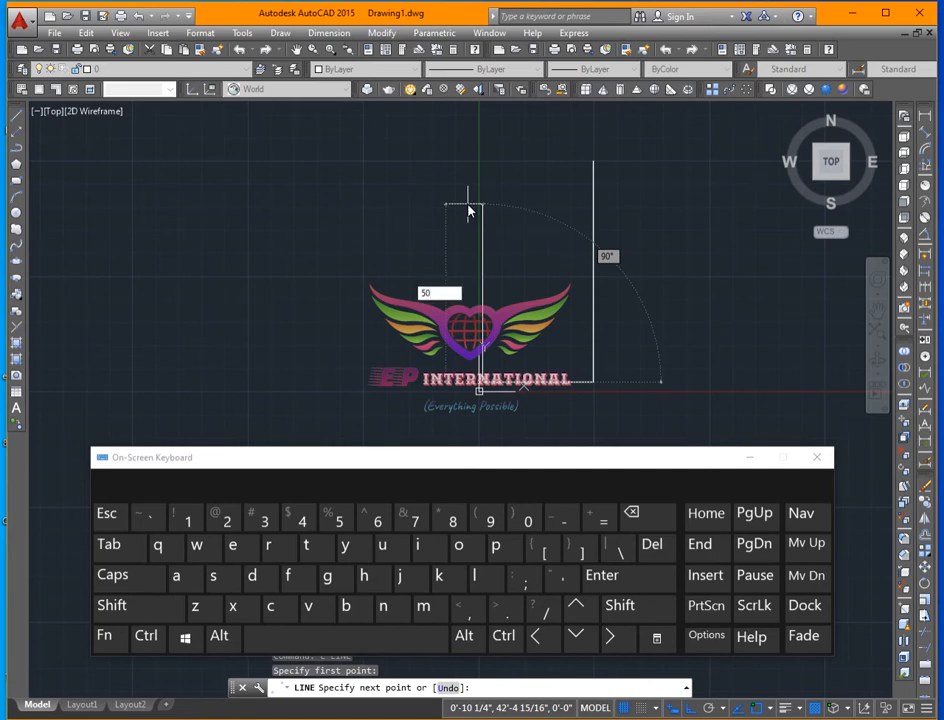
{"action": "left_click", "coordinate": [558, 577]}
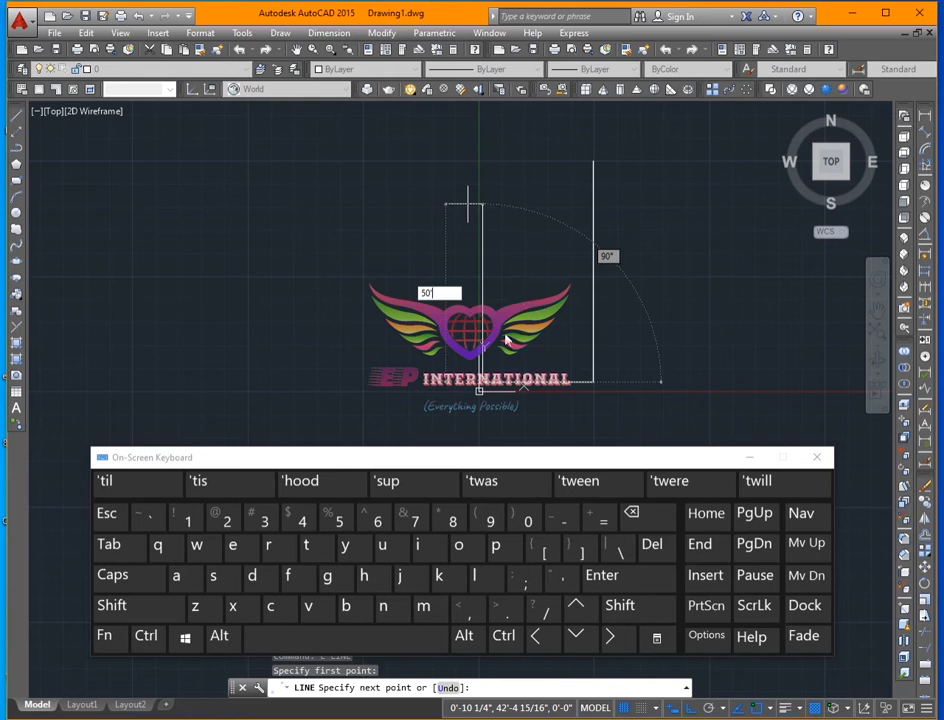
{"action": "left_click", "coordinate": [608, 577]}
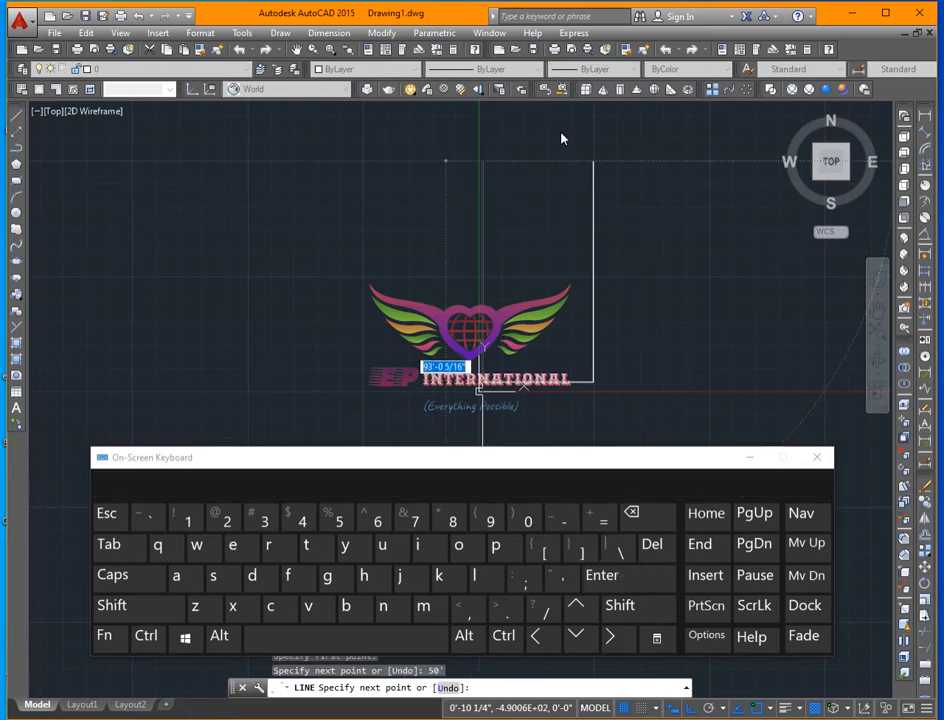
{"action": "left_click", "coordinate": [597, 158]}
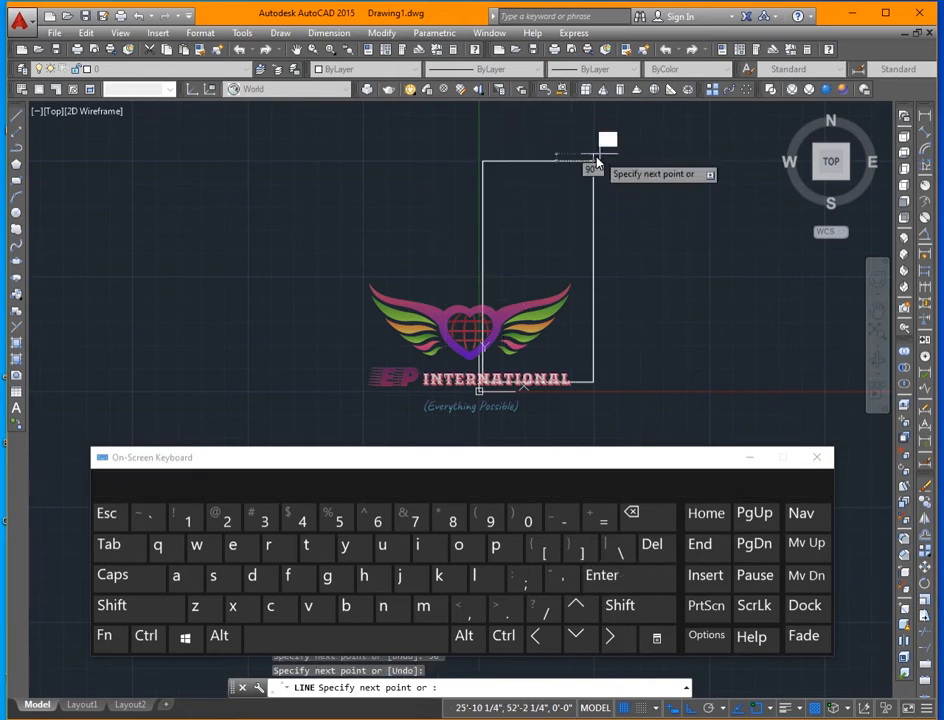
{"action": "key", "text": "Return"}
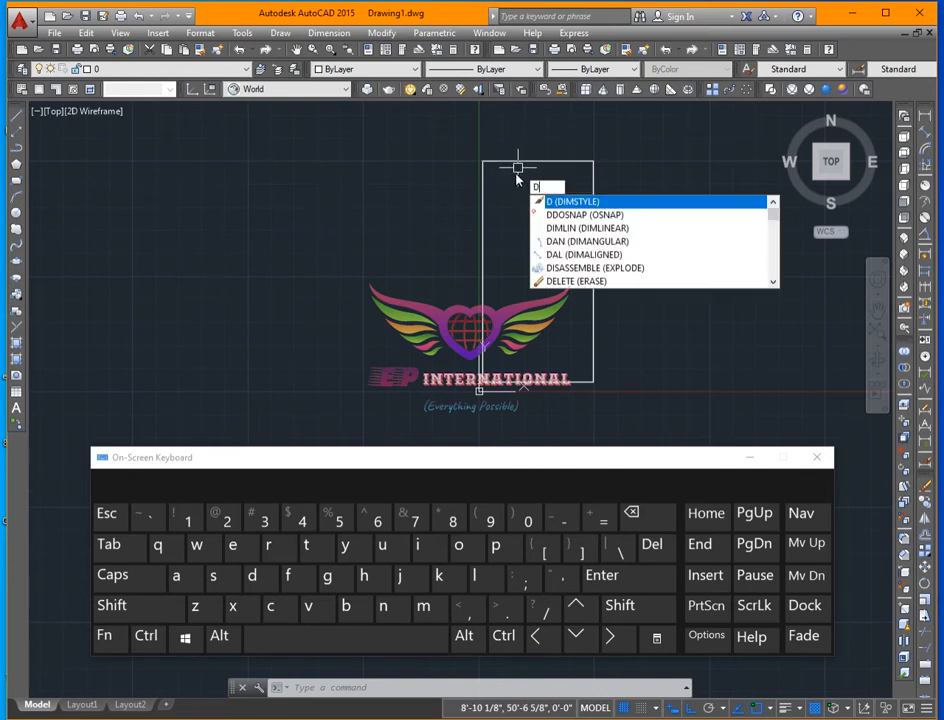
- Modify the Standard dimension style so its primary linear unit format is Architectural
{"action": "key", "text": "Return"}
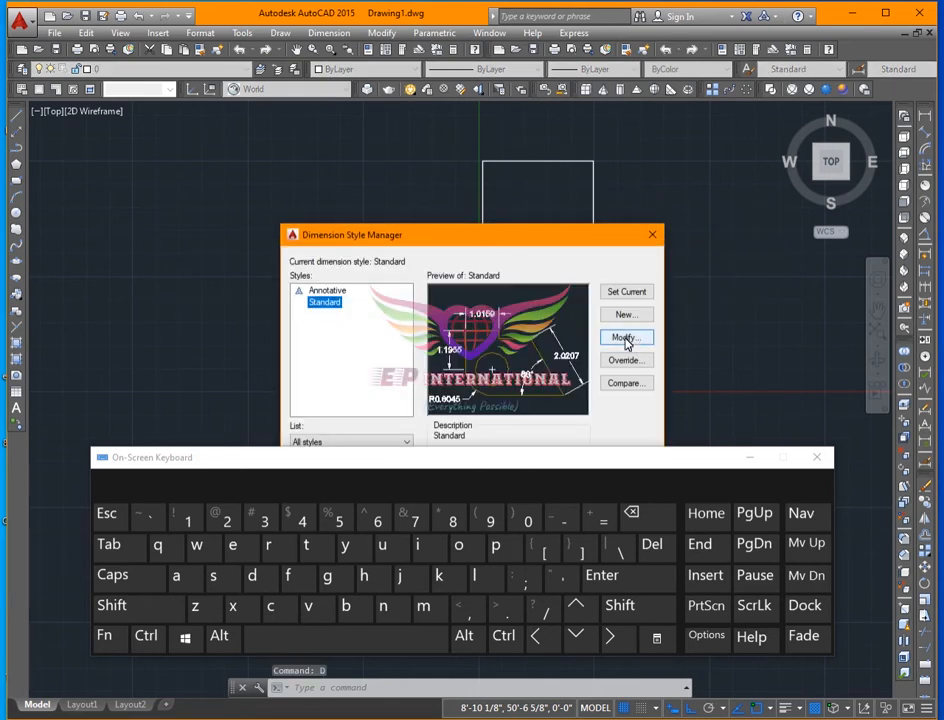
{"action": "left_click", "coordinate": [626, 339]}
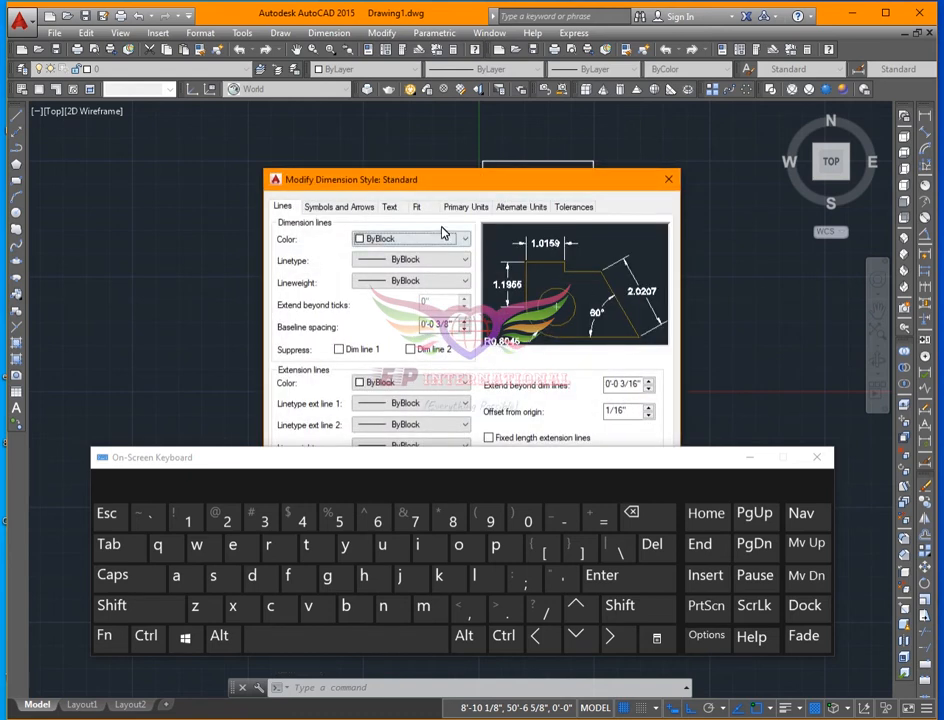
{"action": "left_click", "coordinate": [458, 207]}
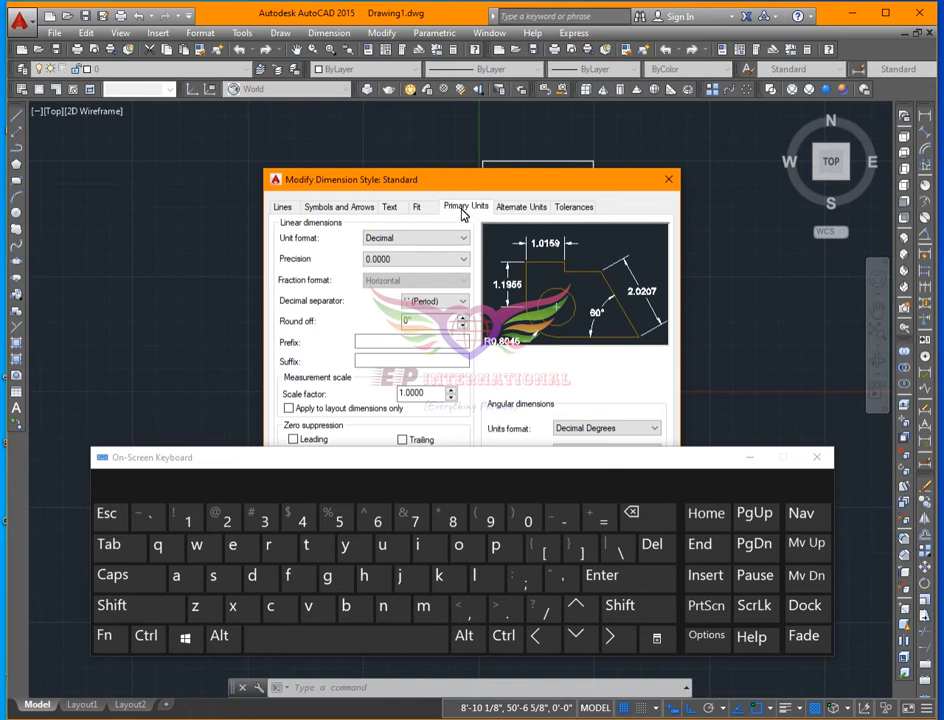
{"action": "left_click", "coordinate": [456, 244]}
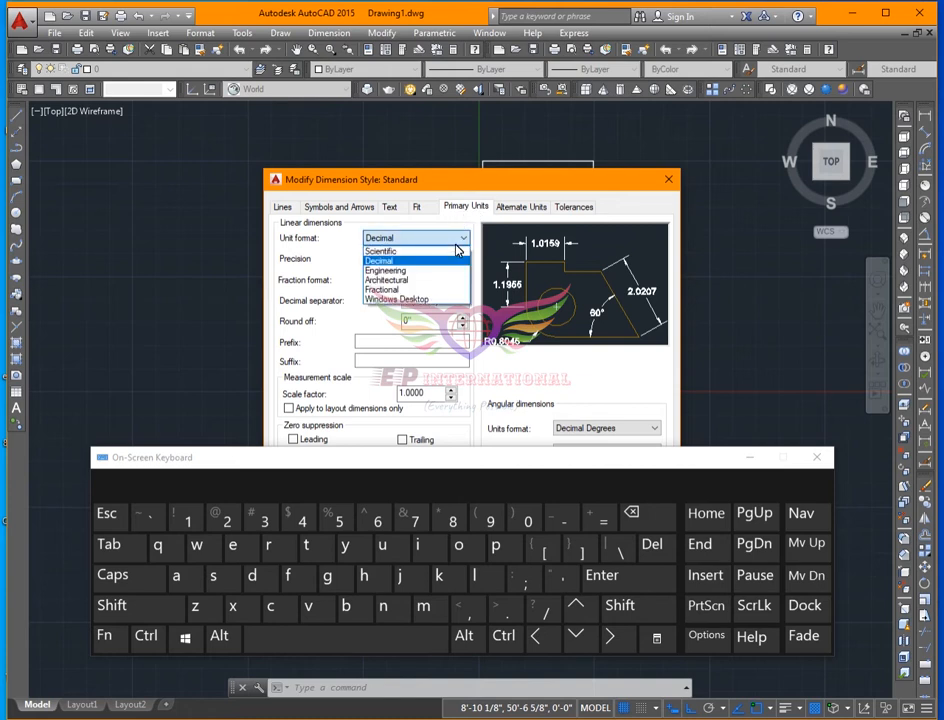
{"action": "left_click", "coordinate": [414, 280]}
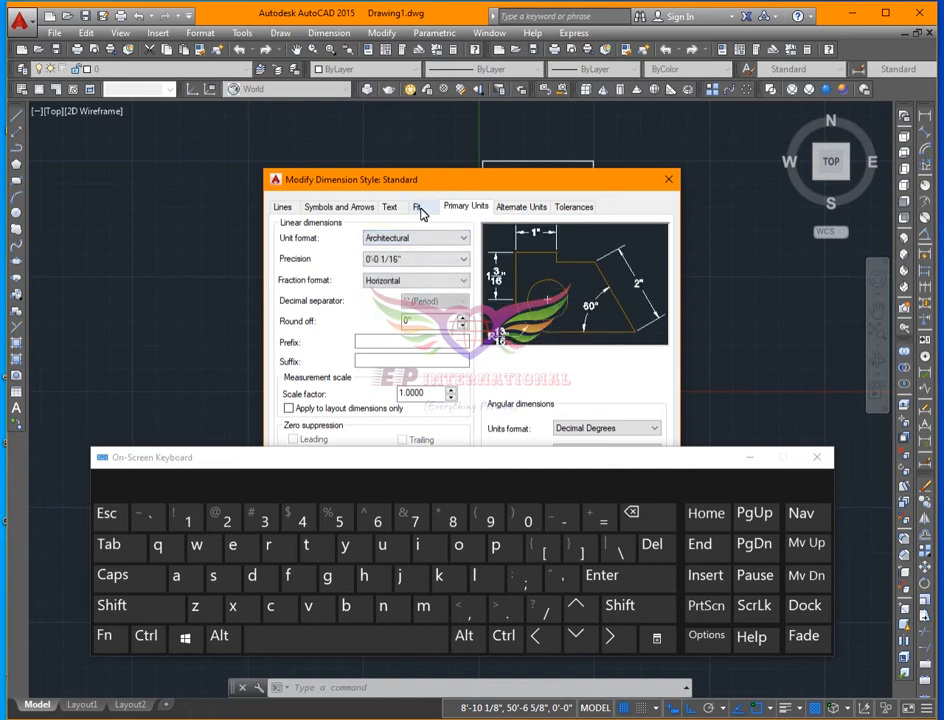
- Set the Standard dimension style's overall scale for dimension features to 30, then accept the changes and close the style manager
{"action": "left_click", "coordinate": [419, 208]}
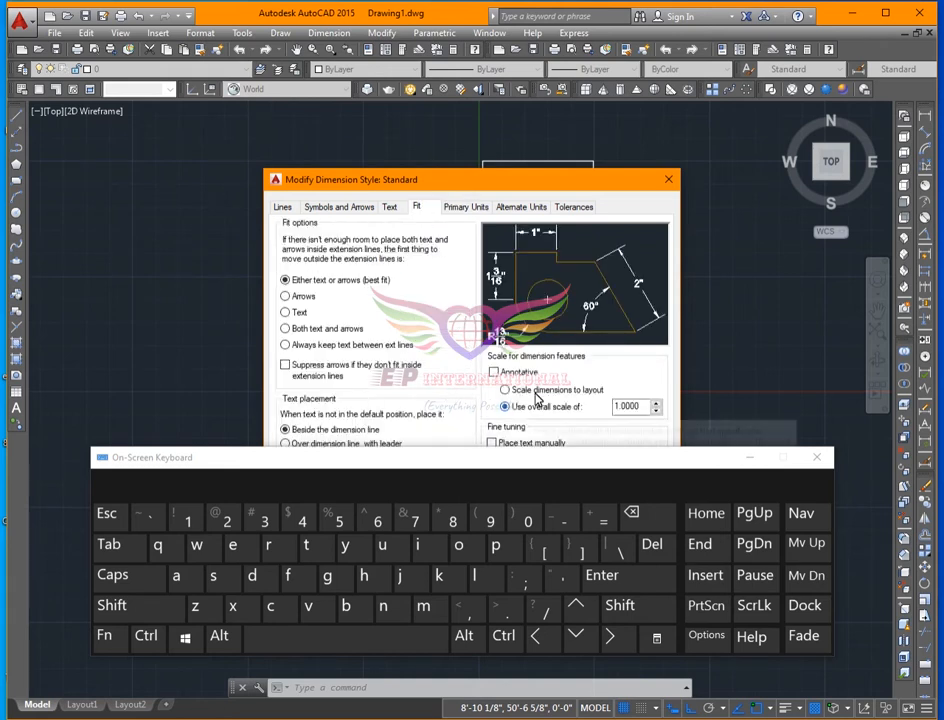
{"action": "double_click", "coordinate": [628, 406]}
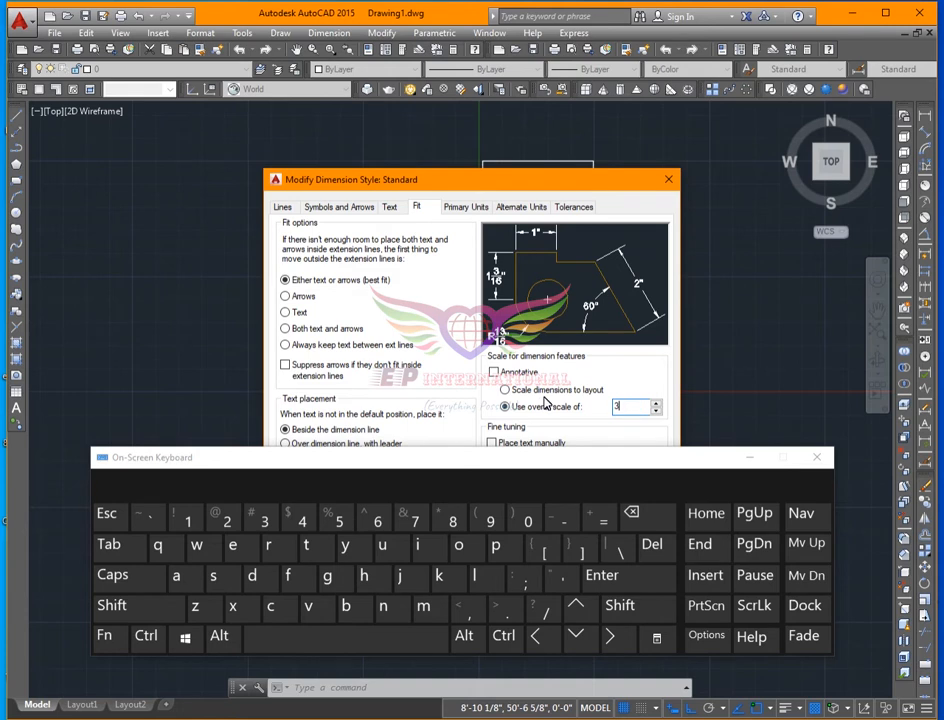
{"action": "left_click_drag", "start_coordinate": [548, 192], "coordinate": [526, 111]}
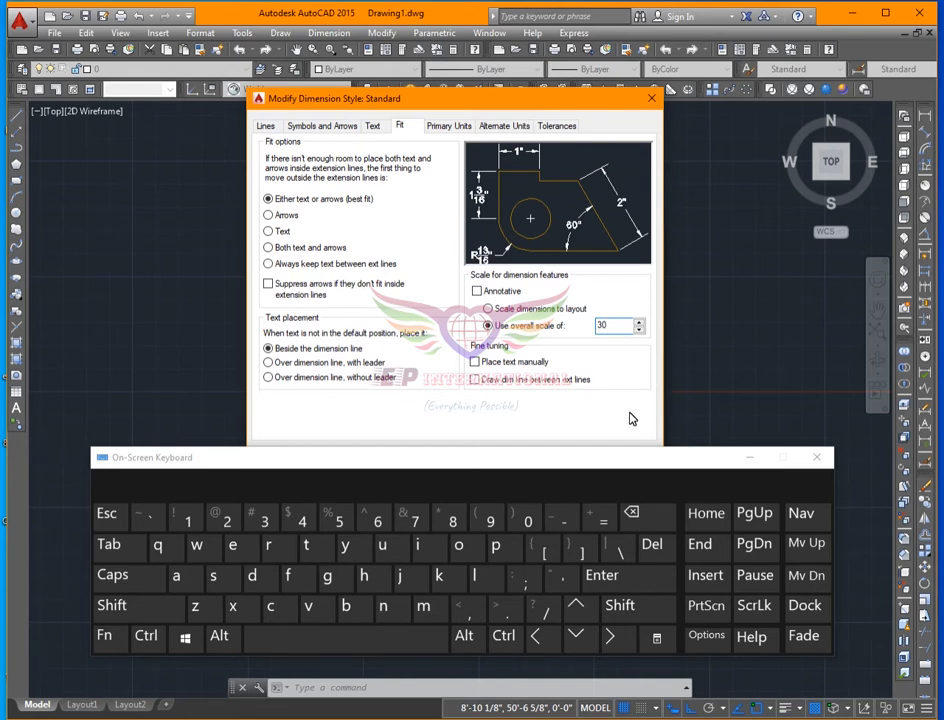
{"action": "left_click_drag", "start_coordinate": [533, 100], "coordinate": [537, 58]}
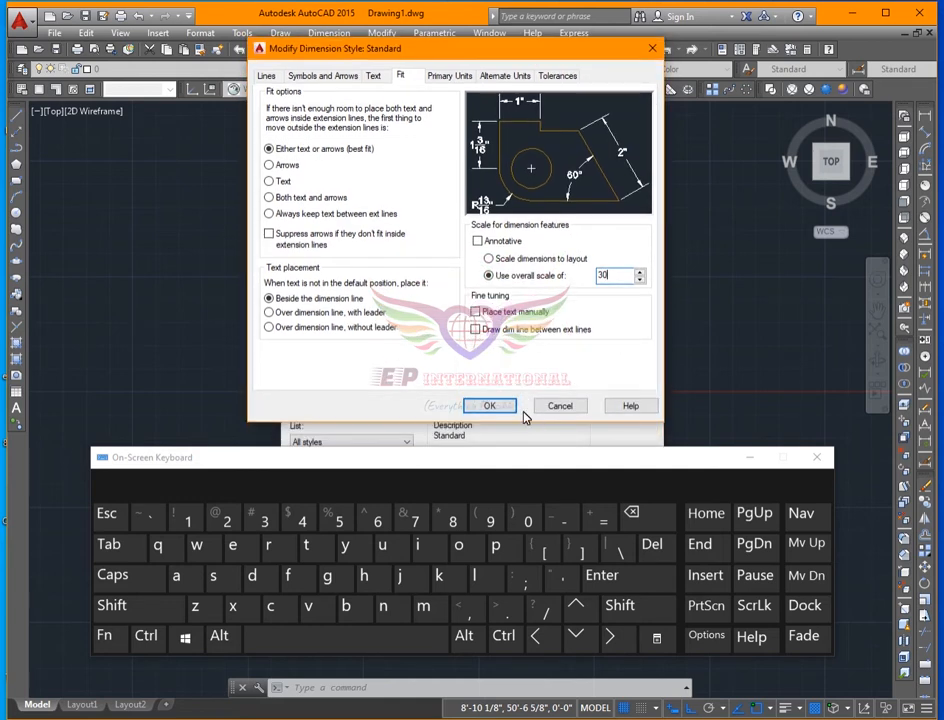
{"action": "left_click", "coordinate": [490, 406]}
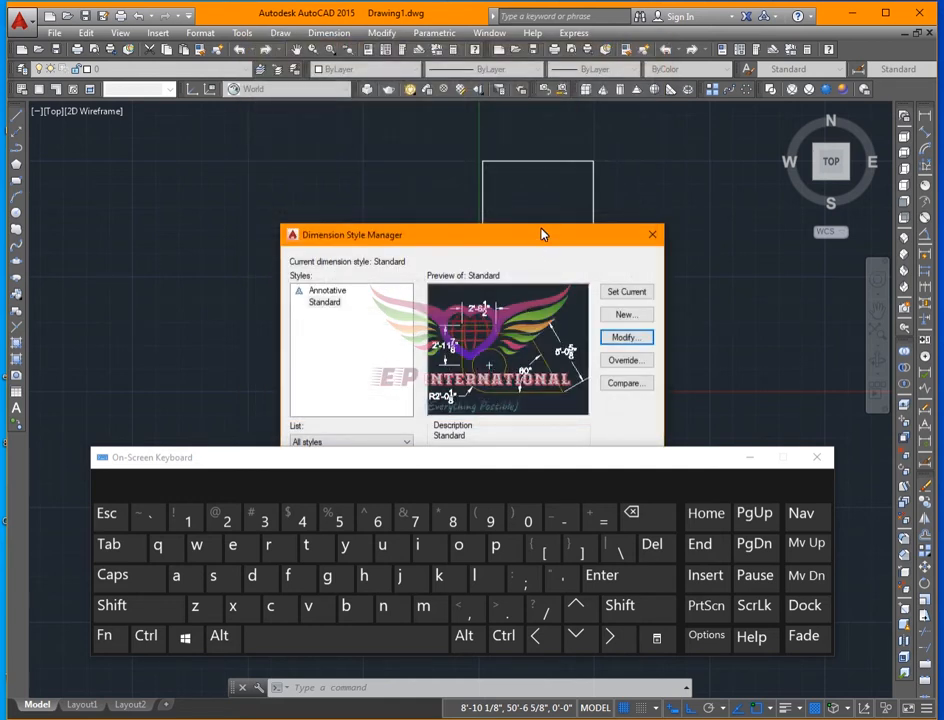
{"action": "left_click_drag", "start_coordinate": [612, 245], "coordinate": [622, 140]}
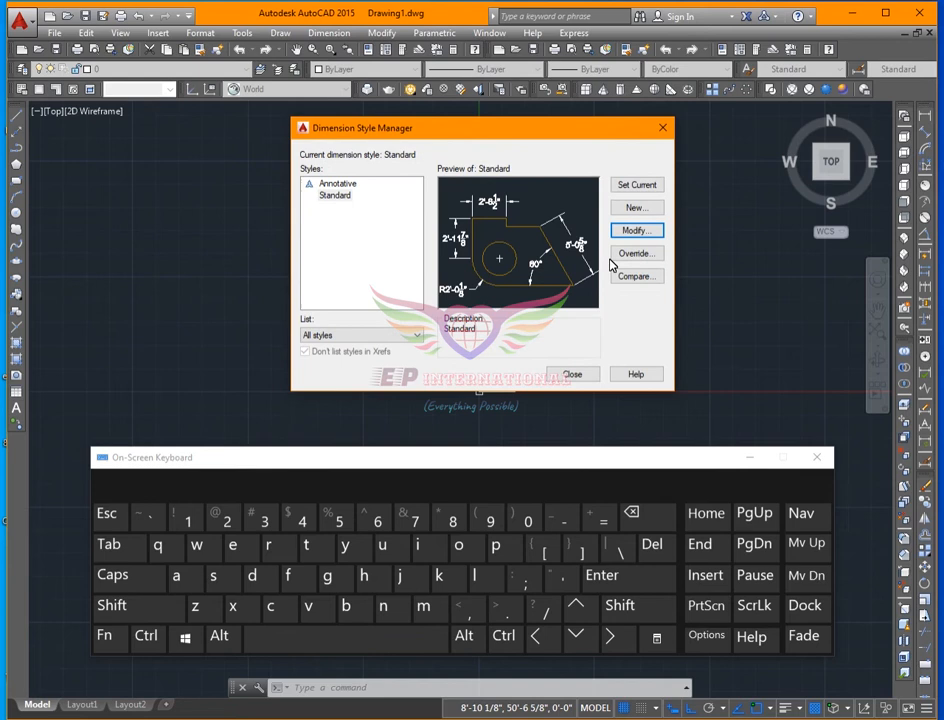
{"action": "left_click", "coordinate": [572, 373]}
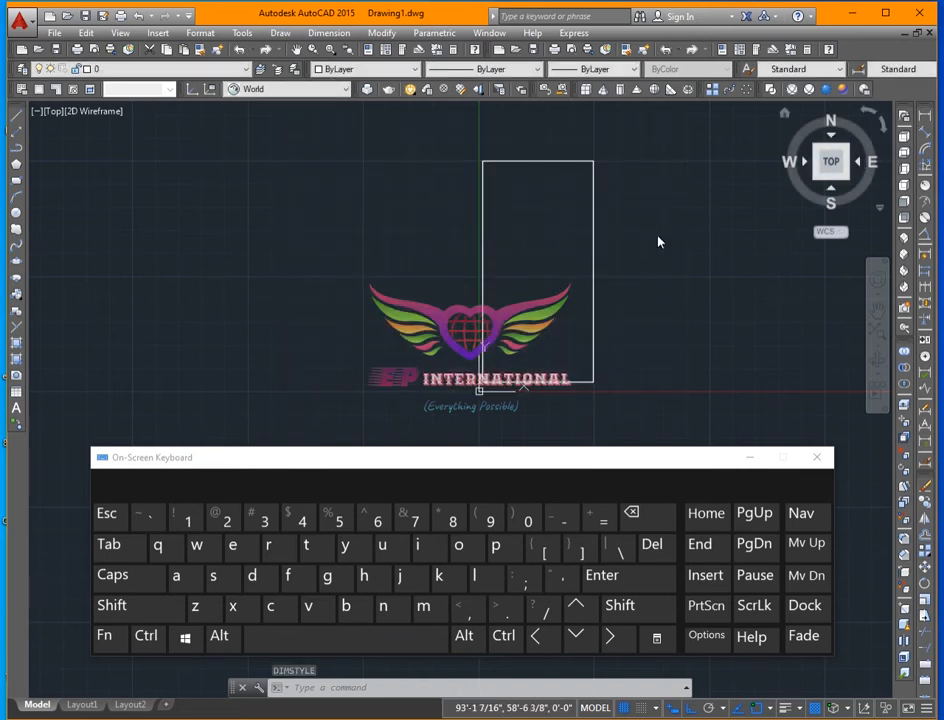
- Add a linear dimension to the rectangle's upper horizontal edge, placing it just above the edge
{"action": "left_click", "coordinate": [924, 120]}
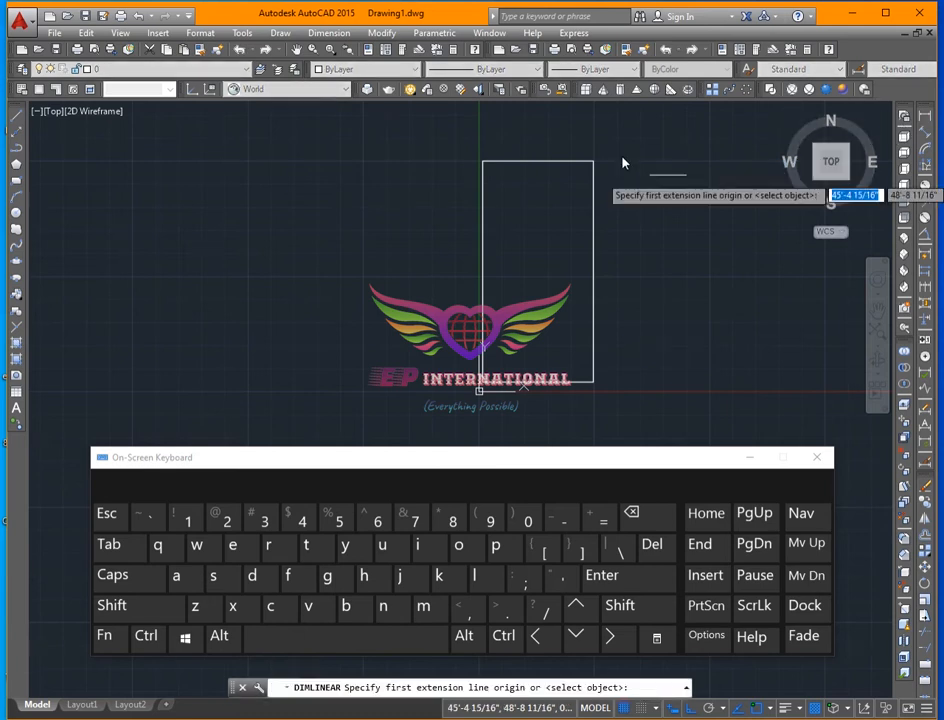
{"action": "left_click", "coordinate": [482, 160]}
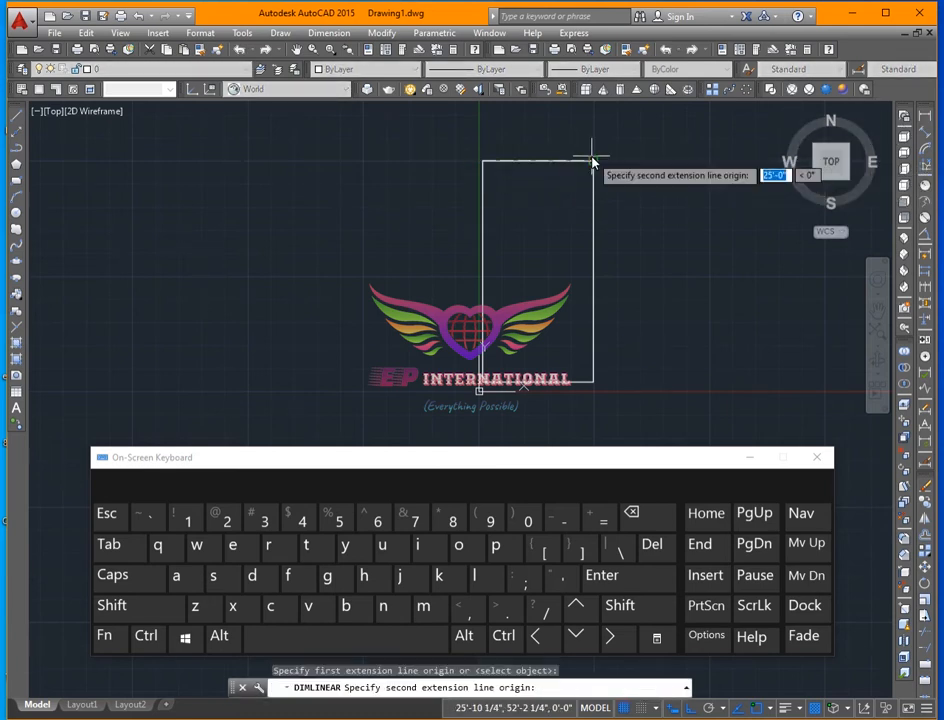
{"action": "left_click", "coordinate": [593, 160]}
{"action": "left_click", "coordinate": [537, 140]}
{"action": "scroll", "coordinate": [536, 135], "scroll_direction": "up", "scroll_amount": 8}
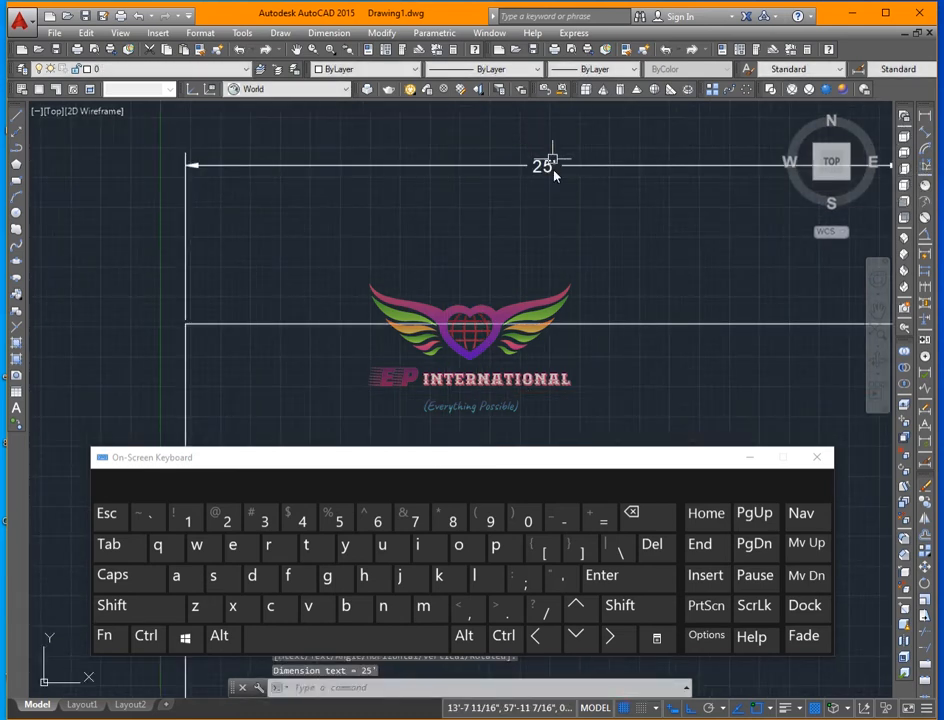
{"action": "mouse_move", "coordinate": [552, 169]}
{"action": "middle_mouse_down"}
{"action": "mouse_move", "coordinate": [516, 219]}
{"action": "mouse_move", "coordinate": [464, 238]}
{"action": "middle_mouse_up"}
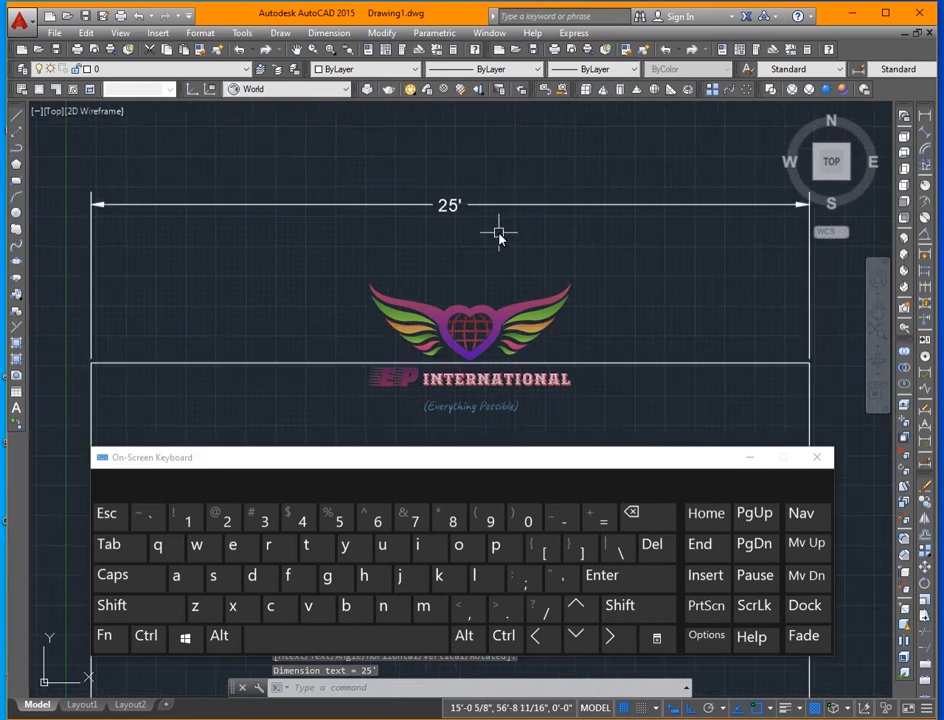
- Change the colour of the linear dimension above the rectangle's upper edge to Red
{"action": "left_click", "coordinate": [508, 215]}
{"action": "left_click", "coordinate": [497, 169]}
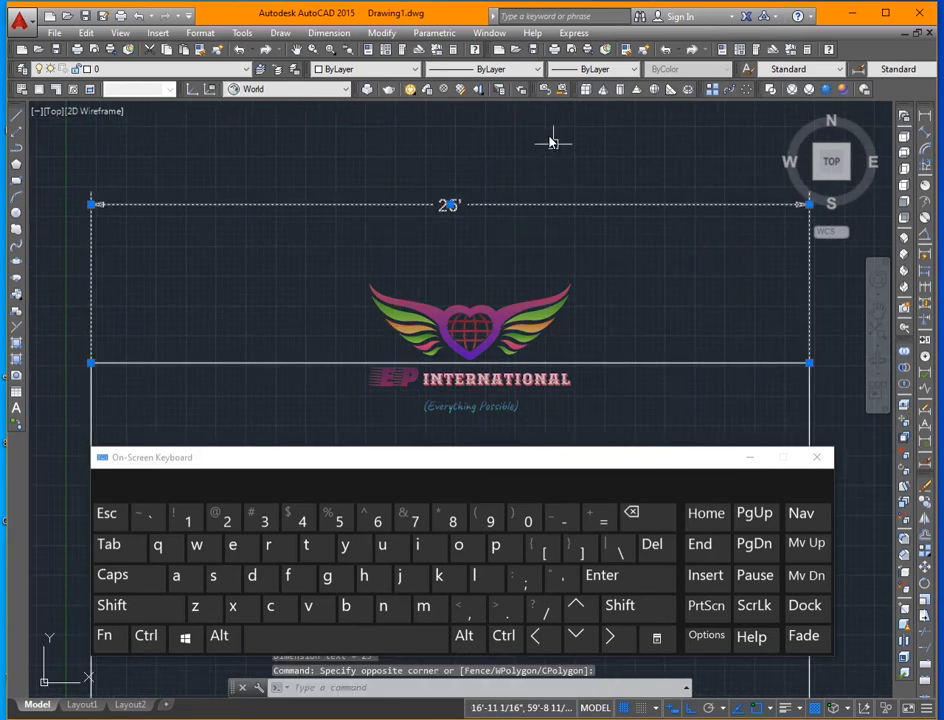
{"action": "left_click", "coordinate": [365, 69]}
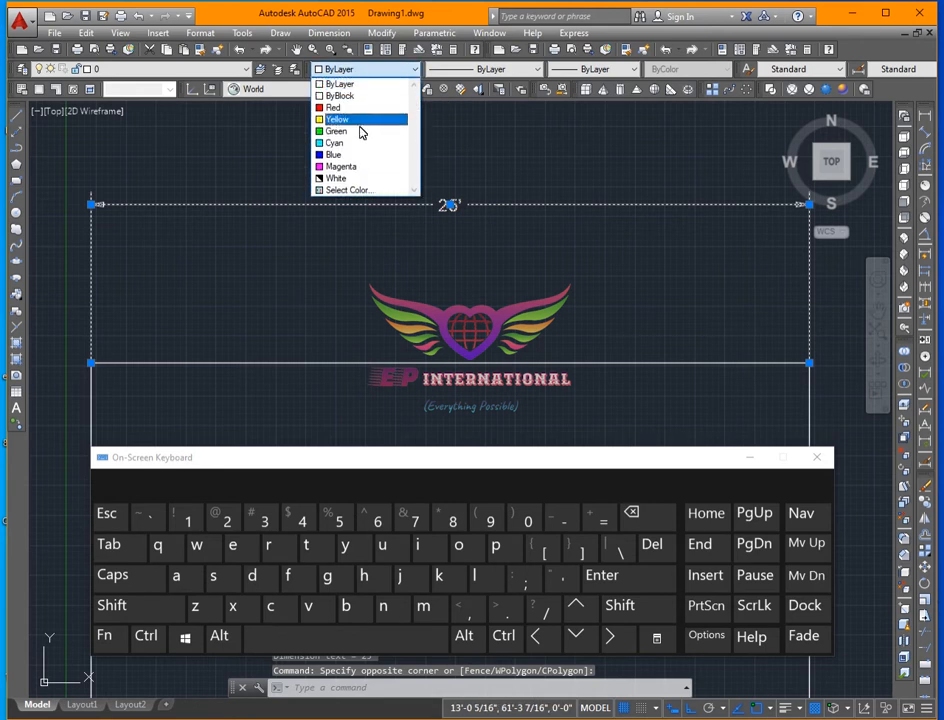
{"action": "left_click", "coordinate": [360, 107]}
{"action": "scroll", "coordinate": [373, 262], "scroll_direction": "down", "scroll_amount": 4}
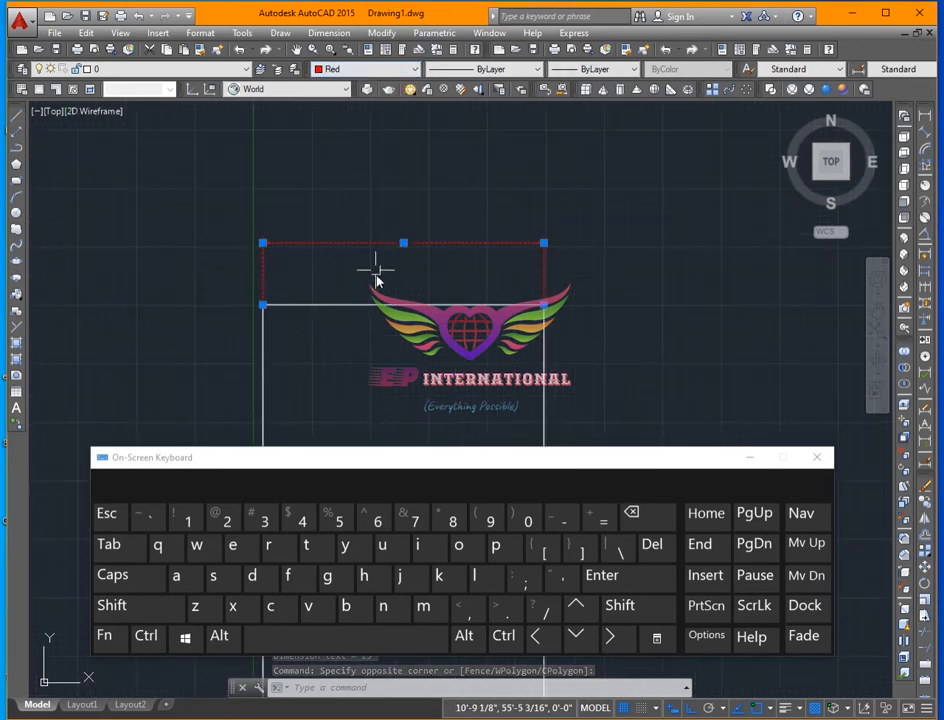
{"action": "key", "text": "Escape"}
{"action": "scroll", "coordinate": [417, 268], "scroll_direction": "down", "scroll_amount": 5}
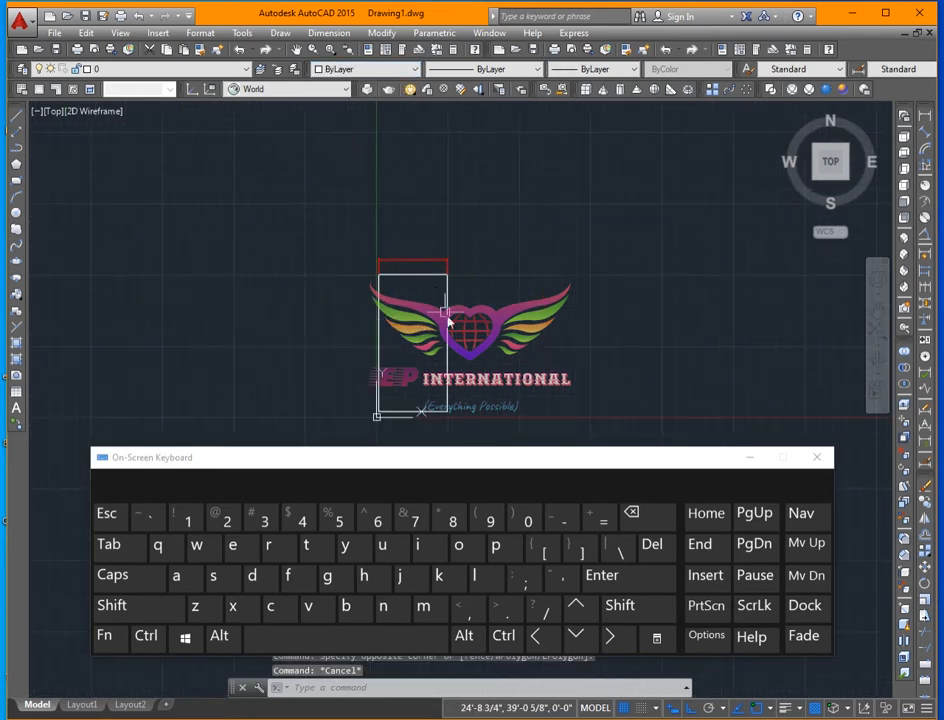
- Add a vertical linear dimension for the rectangle's height, placing it just outside the right edge
{"action": "left_click", "coordinate": [927, 117]}
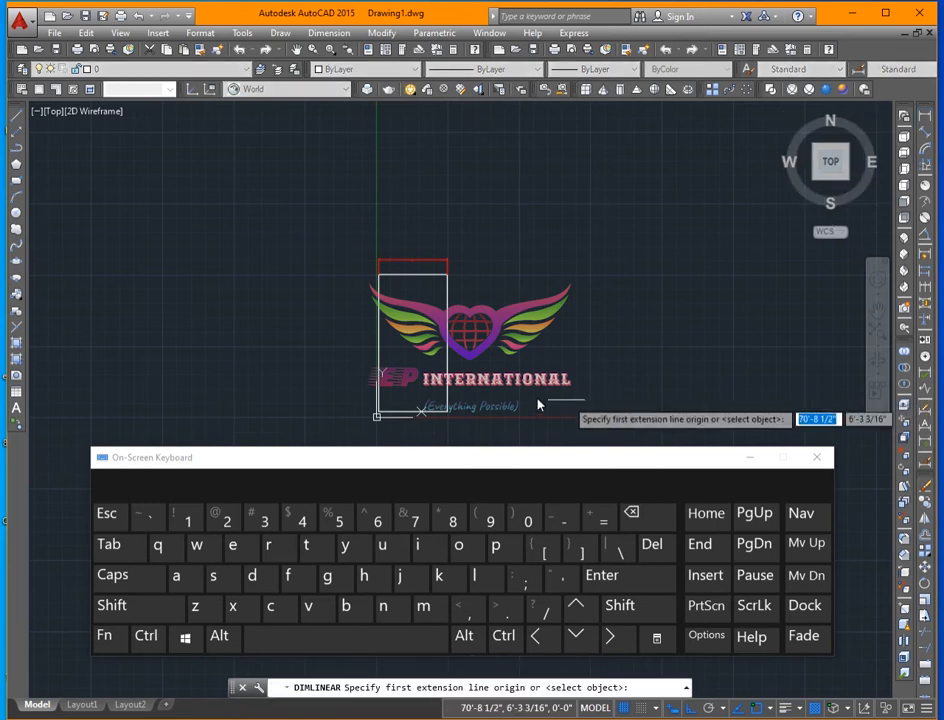
{"action": "left_click", "coordinate": [377, 416]}
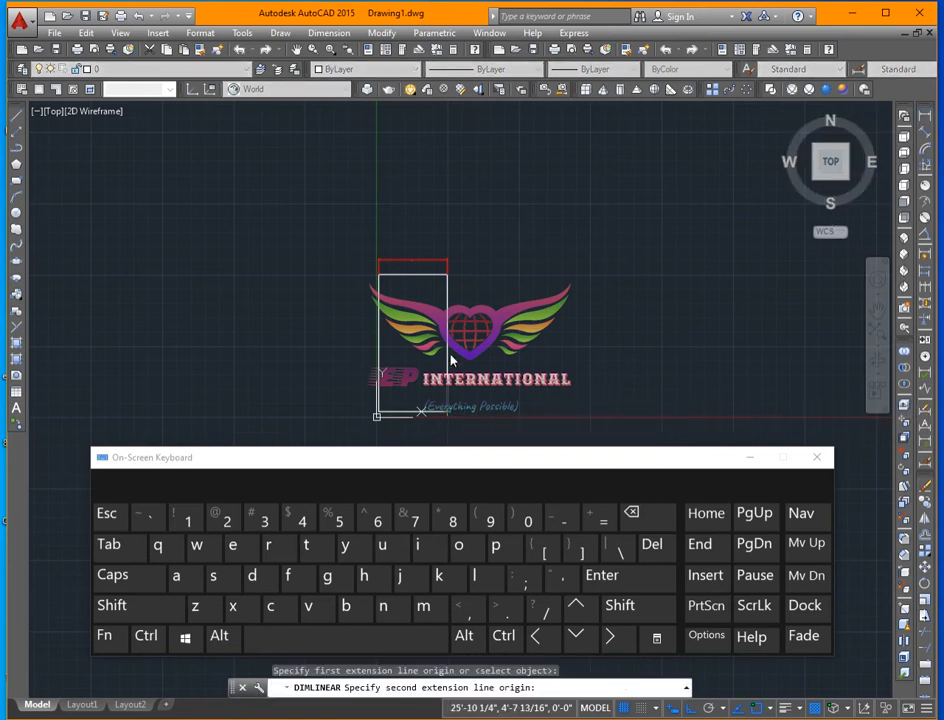
{"action": "left_click", "coordinate": [446, 273]}
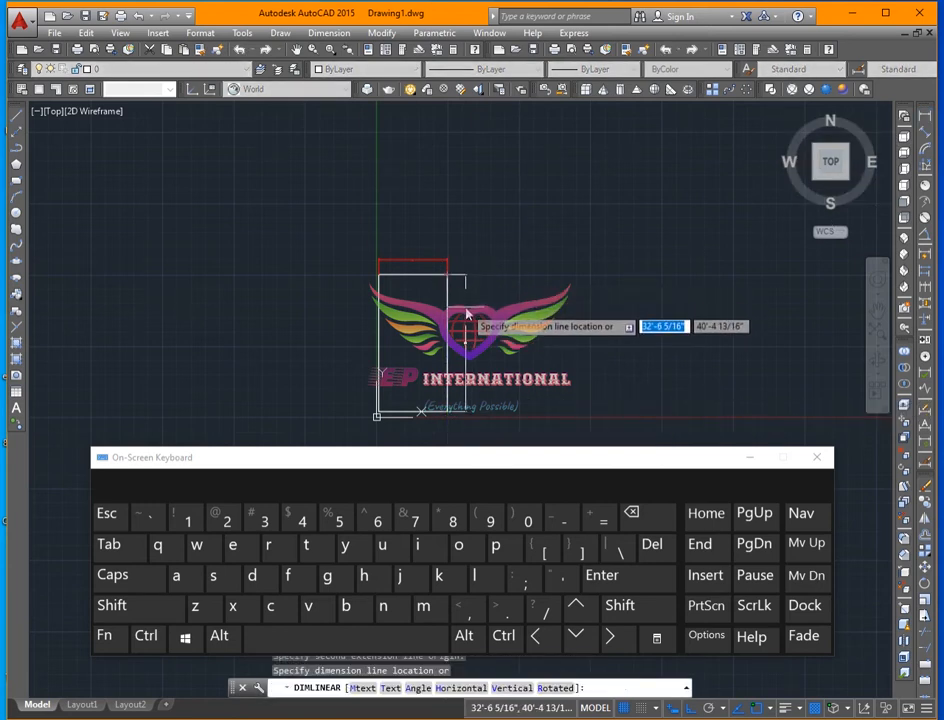
{"action": "left_click", "coordinate": [466, 268]}
- Change the colour of the vertical dimension beside the rectangle to Red
{"action": "scroll", "coordinate": [480, 262], "scroll_direction": "up", "scroll_amount": 3}
{"action": "left_click", "coordinate": [505, 265]}
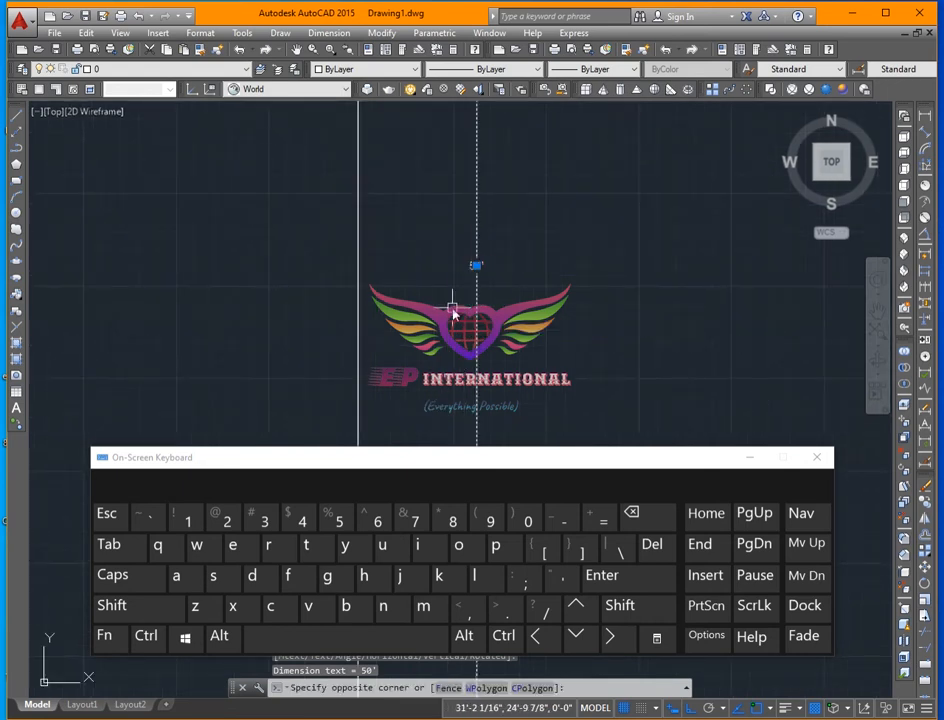
{"action": "left_click", "coordinate": [449, 310]}
{"action": "left_click", "coordinate": [395, 69]}
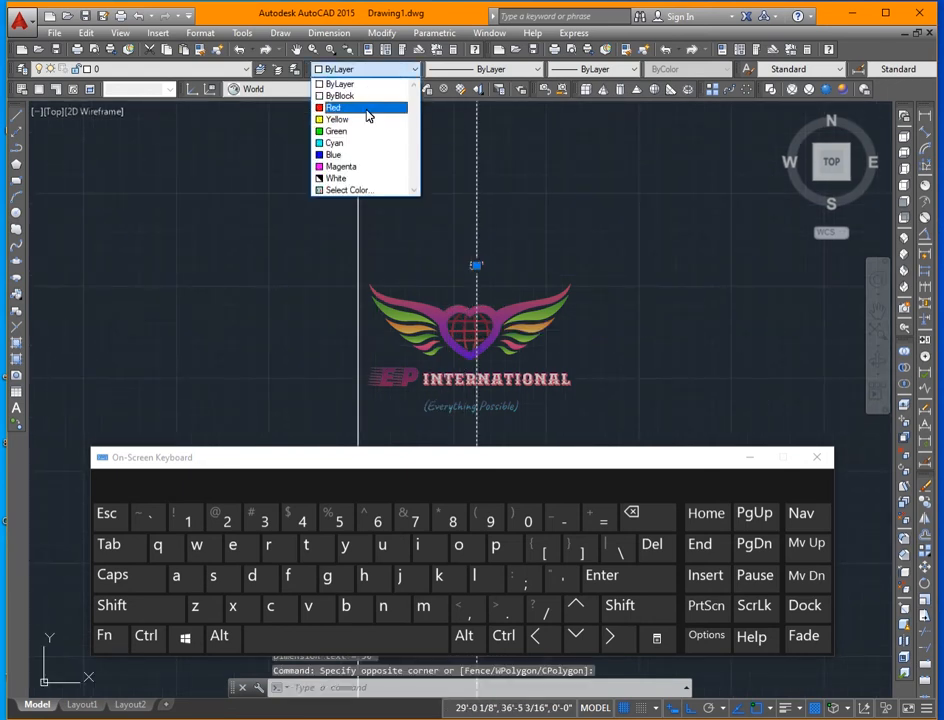
{"action": "left_click", "coordinate": [366, 108]}
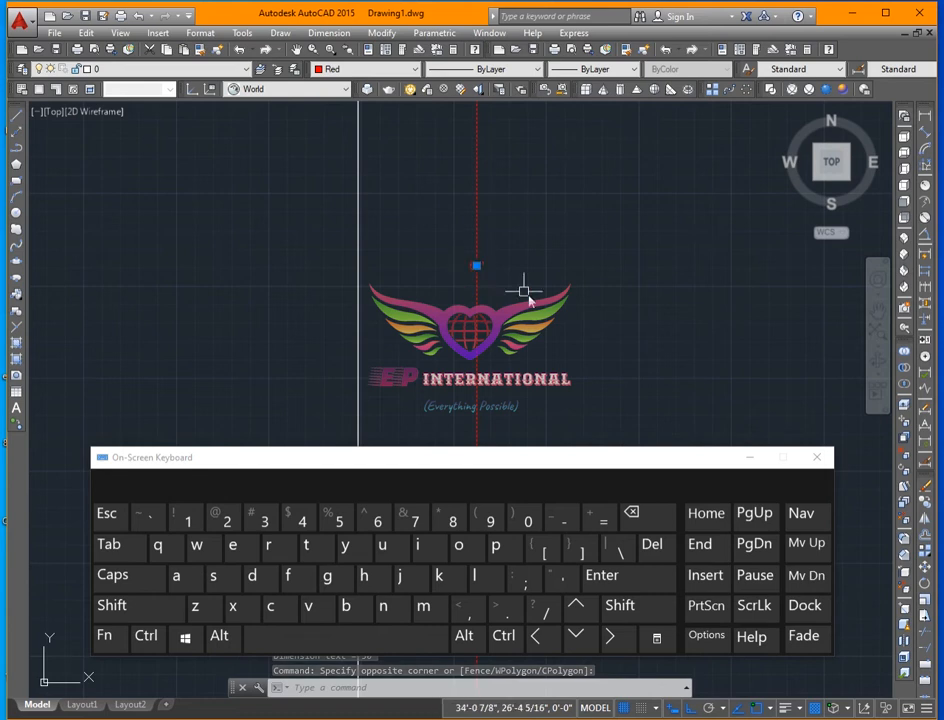
{"action": "key", "text": "Escape"}
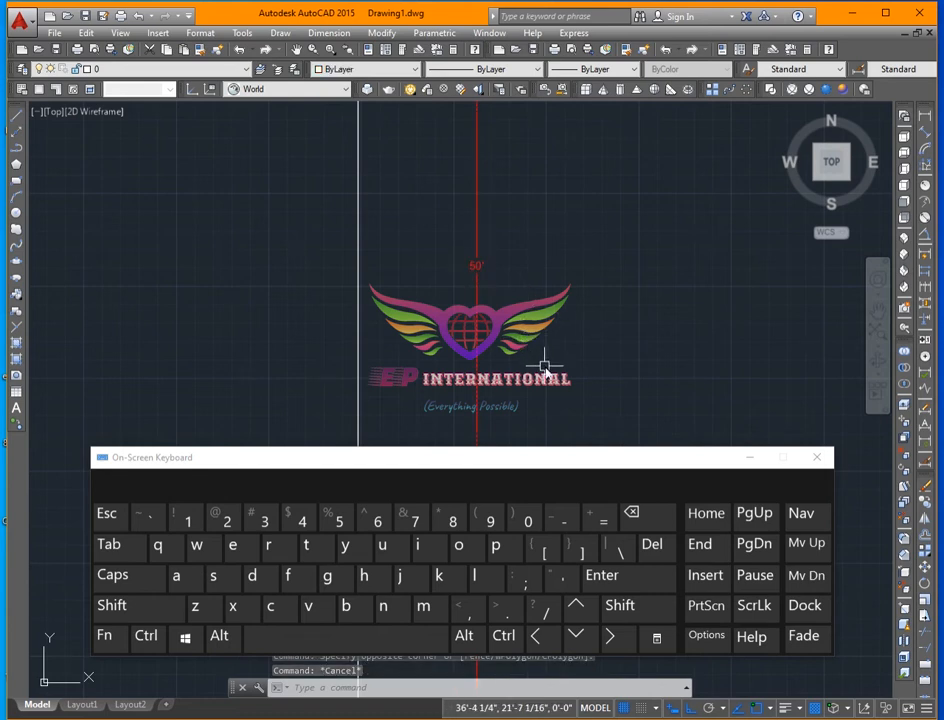
- Erase both red dimensions, the one above the rectangle and the one beside its right edge
{"action": "scroll", "coordinate": [529, 341], "scroll_direction": "down", "scroll_amount": 3}
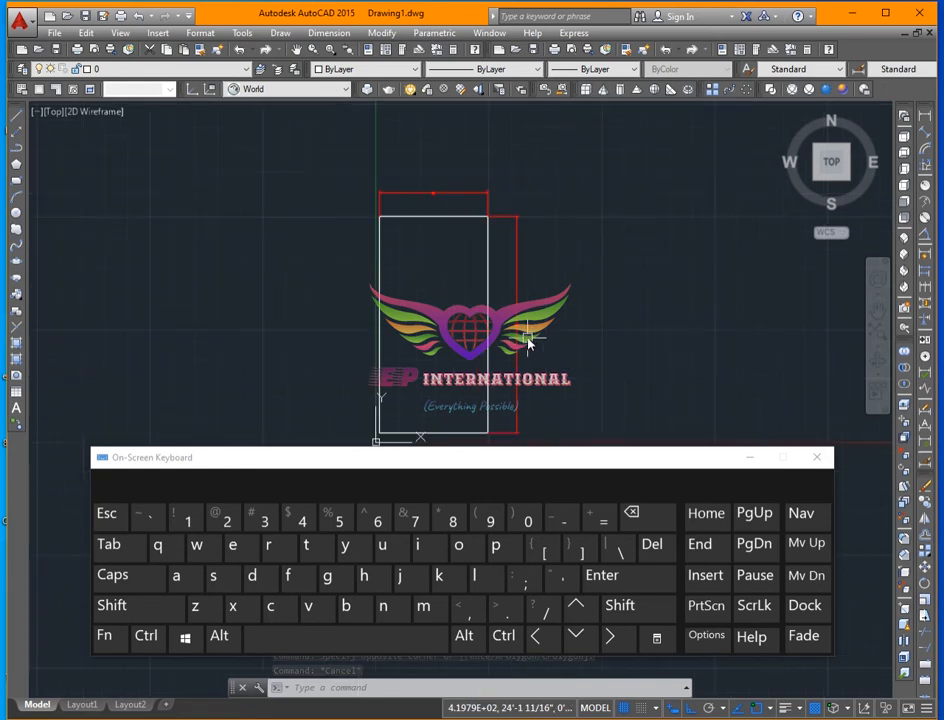
{"action": "scroll", "coordinate": [529, 341], "scroll_direction": "up", "scroll_amount": 3}
{"action": "scroll", "coordinate": [510, 320], "scroll_direction": "down", "scroll_amount": 2}
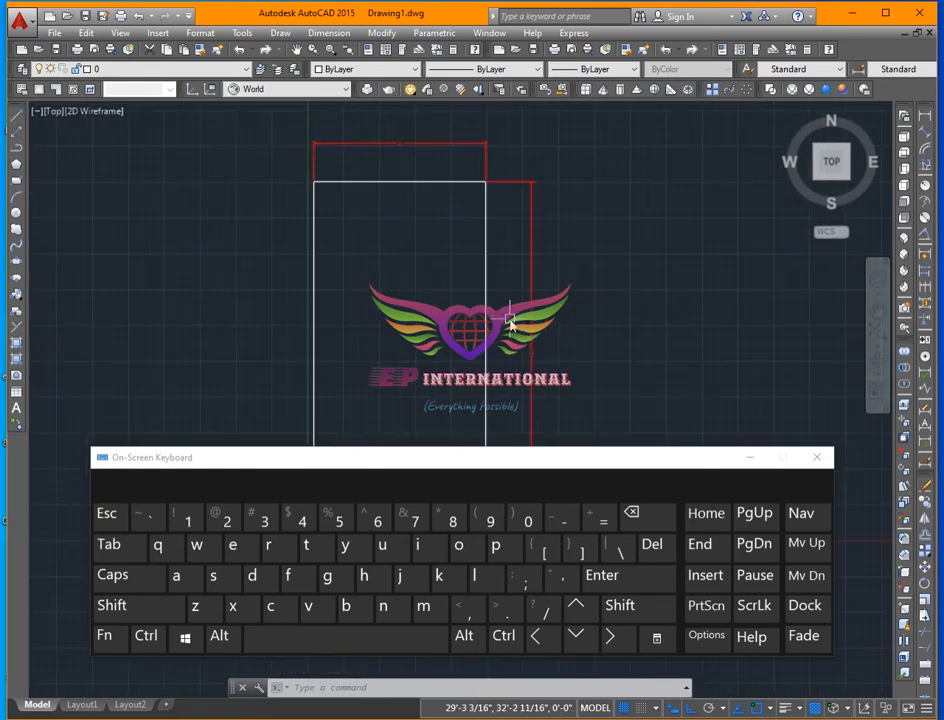
{"action": "left_click", "coordinate": [489, 132]}
{"action": "left_click", "coordinate": [451, 150]}
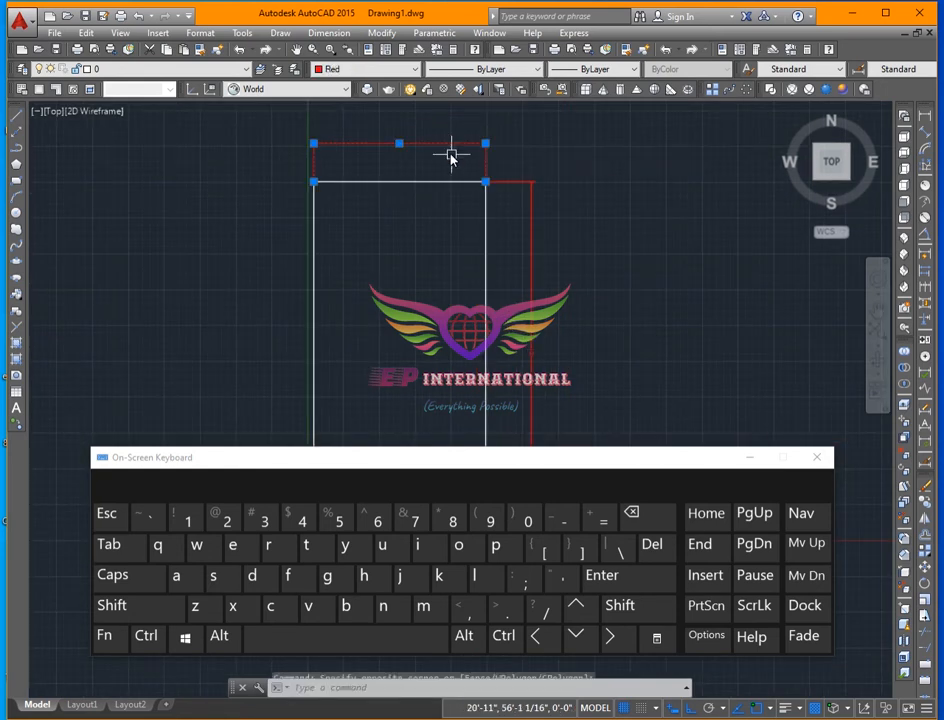
{"action": "left_click", "coordinate": [566, 168]}
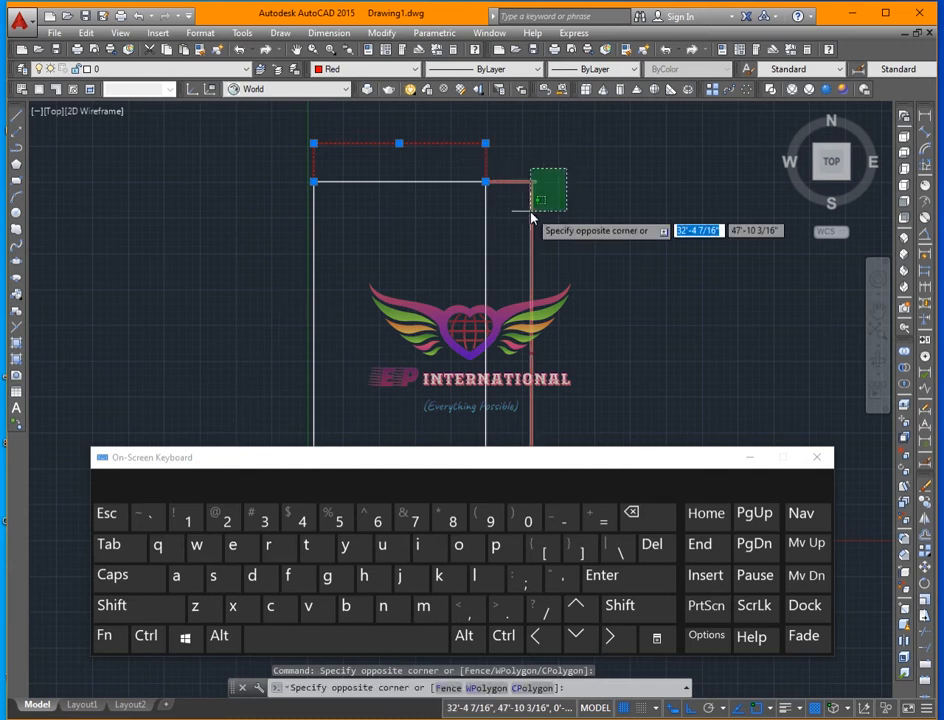
{"action": "left_click", "coordinate": [531, 213]}
{"action": "key", "text": "Delete"}
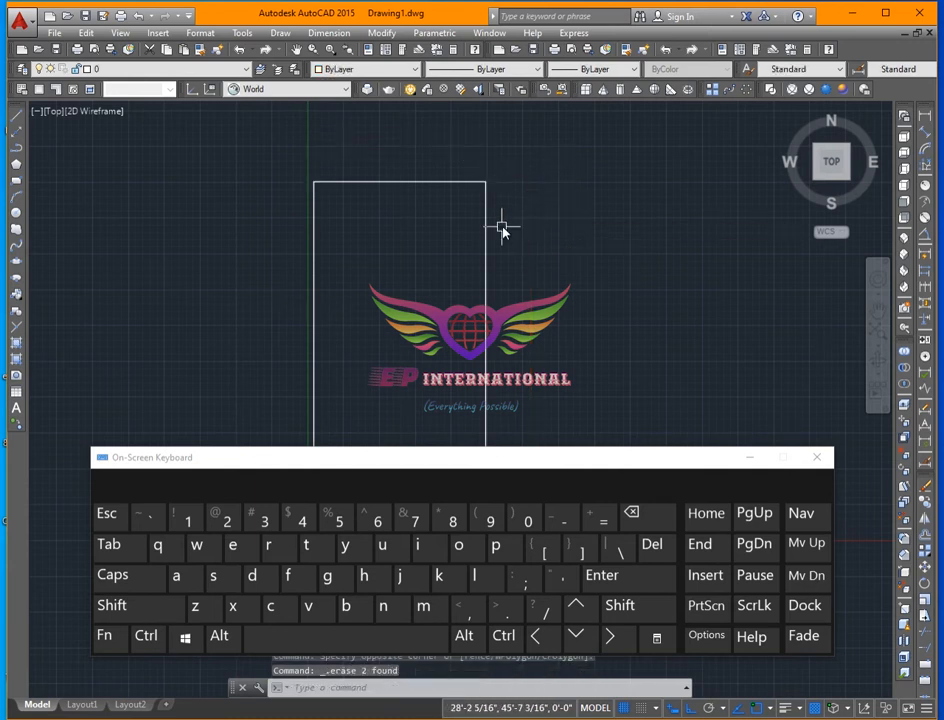
- Move the on-screen keyboard clear of the drawing so the rectangle's lower edge is uncovered
{"action": "middle_click_drag", "start_coordinate": [501, 228], "coordinate": [607, 199]}
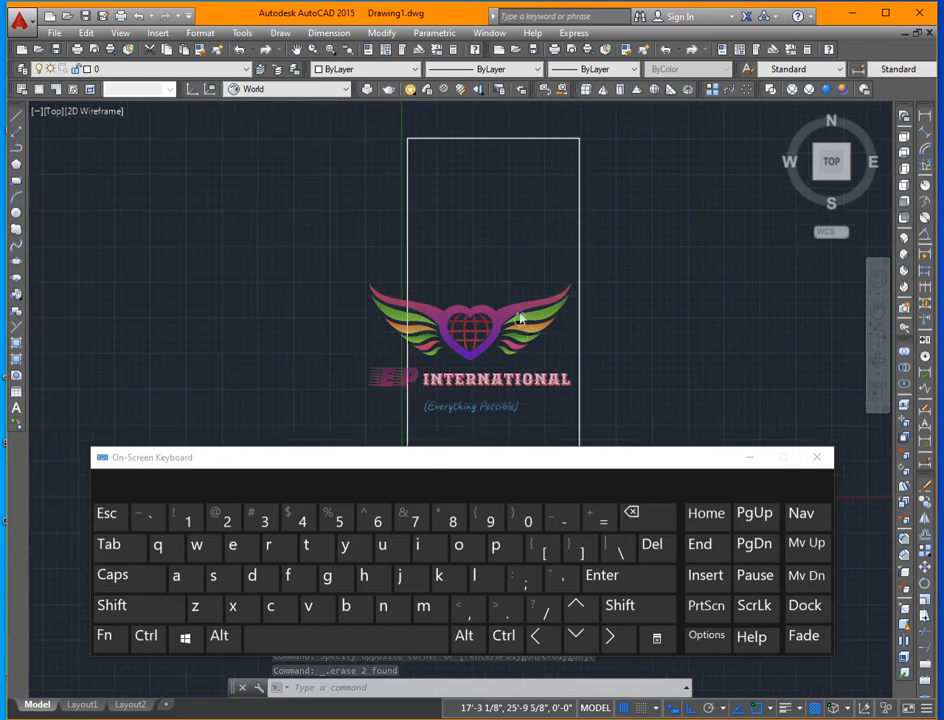
{"action": "scroll", "coordinate": [520, 293], "scroll_direction": "down", "scroll_amount": 2}
{"action": "scroll", "coordinate": [513, 290], "scroll_direction": "up", "scroll_amount": 2}
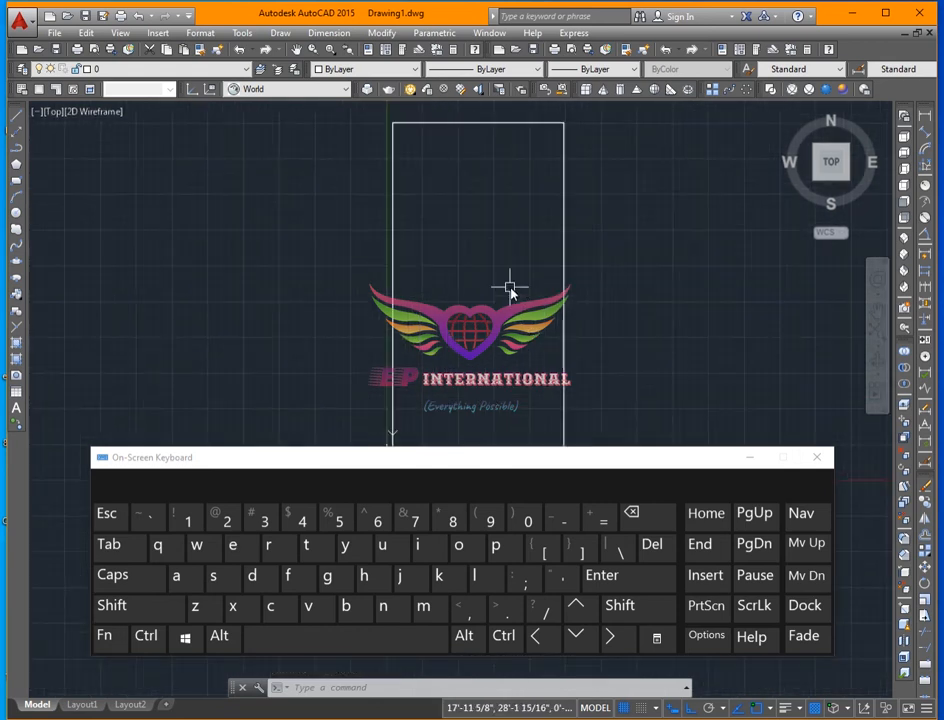
{"action": "mouse_move", "coordinate": [506, 284]}
{"action": "middle_mouse_down"}
{"action": "mouse_move", "coordinate": [547, 257]}
{"action": "mouse_move", "coordinate": [550, 270]}
{"action": "mouse_move", "coordinate": [556, 263]}
{"action": "middle_mouse_up"}
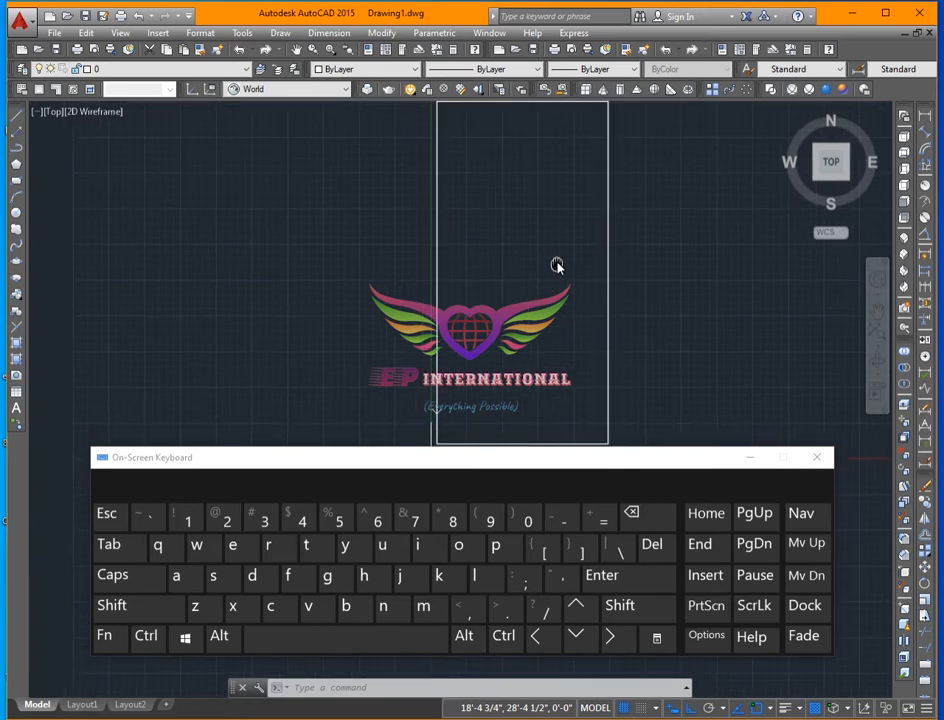
{"action": "left_click_drag", "start_coordinate": [513, 463], "coordinate": [506, 506]}
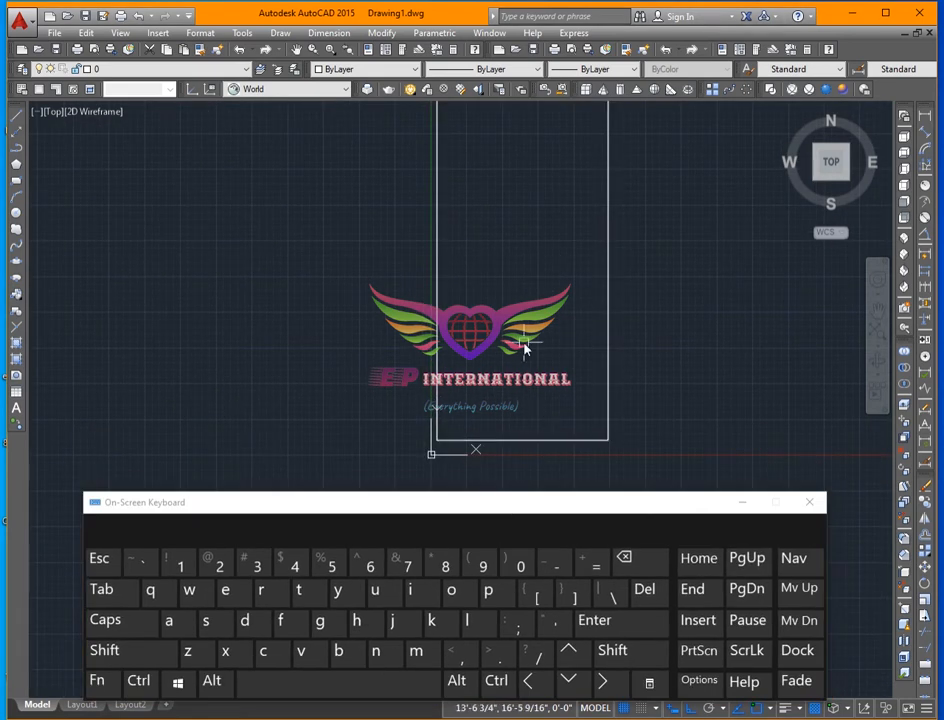
{"action": "middle_click_drag", "start_coordinate": [527, 413], "coordinate": [518, 443]}
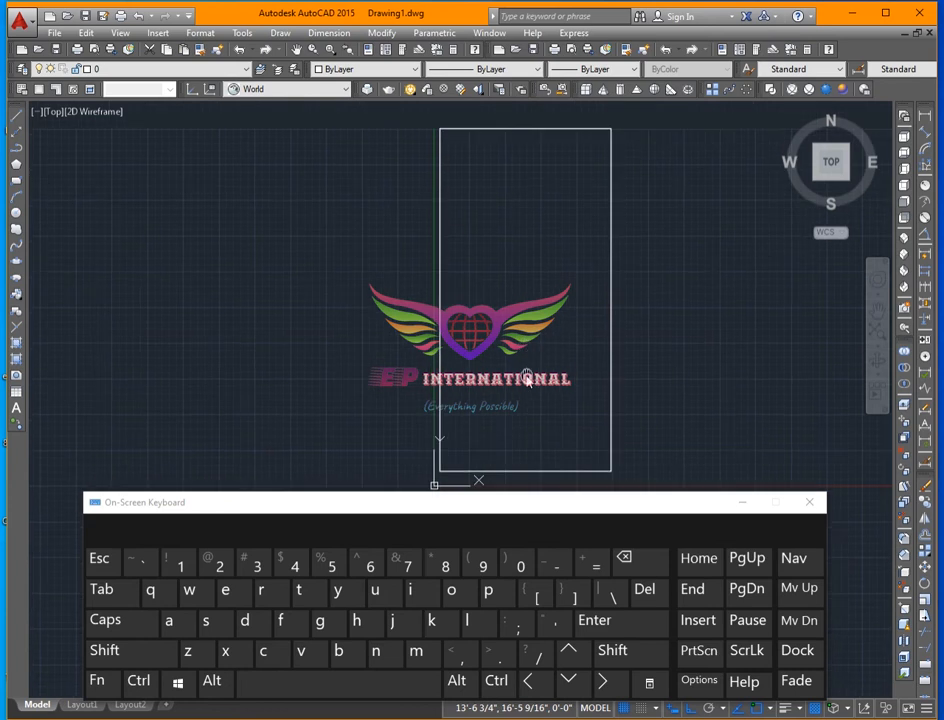
- Offset the rectangle's right vertical edge 9" toward the inside
{"action": "left_click", "coordinate": [456, 593]}
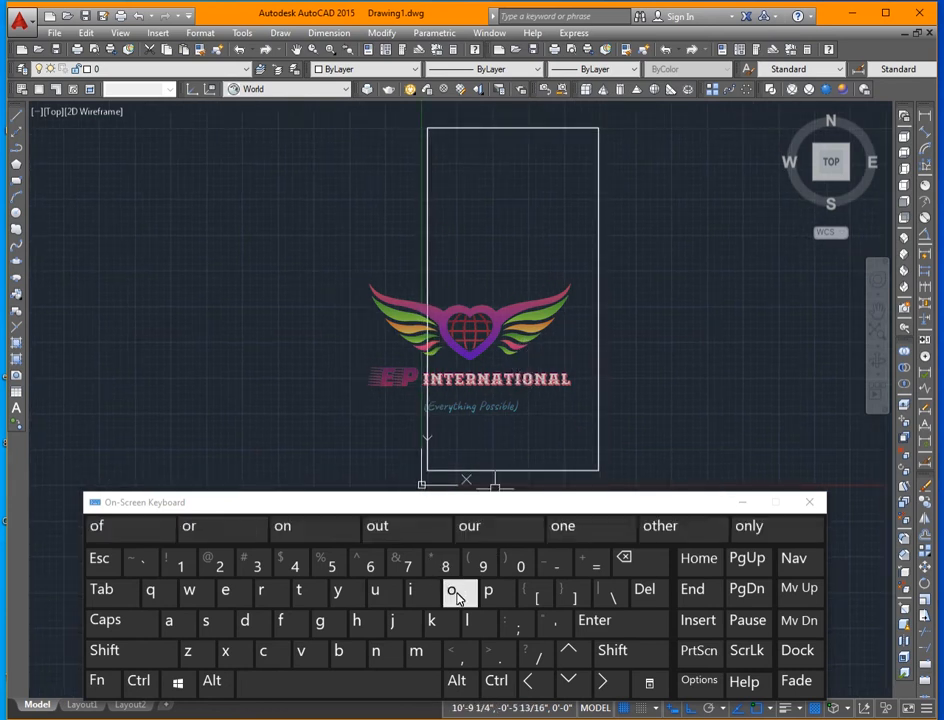
{"action": "left_click", "coordinate": [622, 622]}
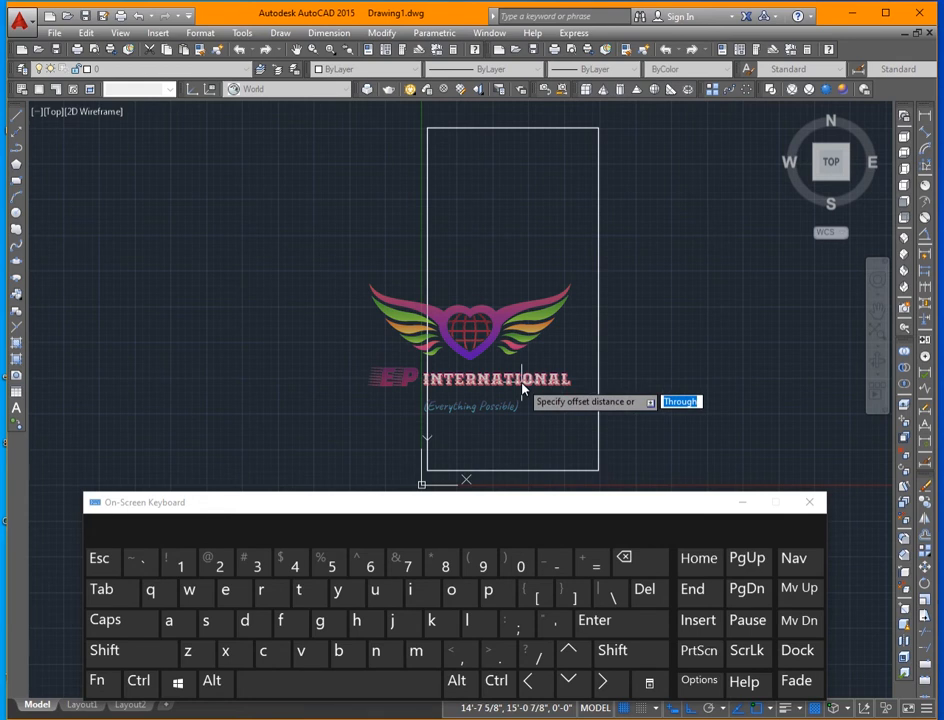
{"action": "type", "text": "9"}
{"action": "left_click", "coordinate": [616, 660]}
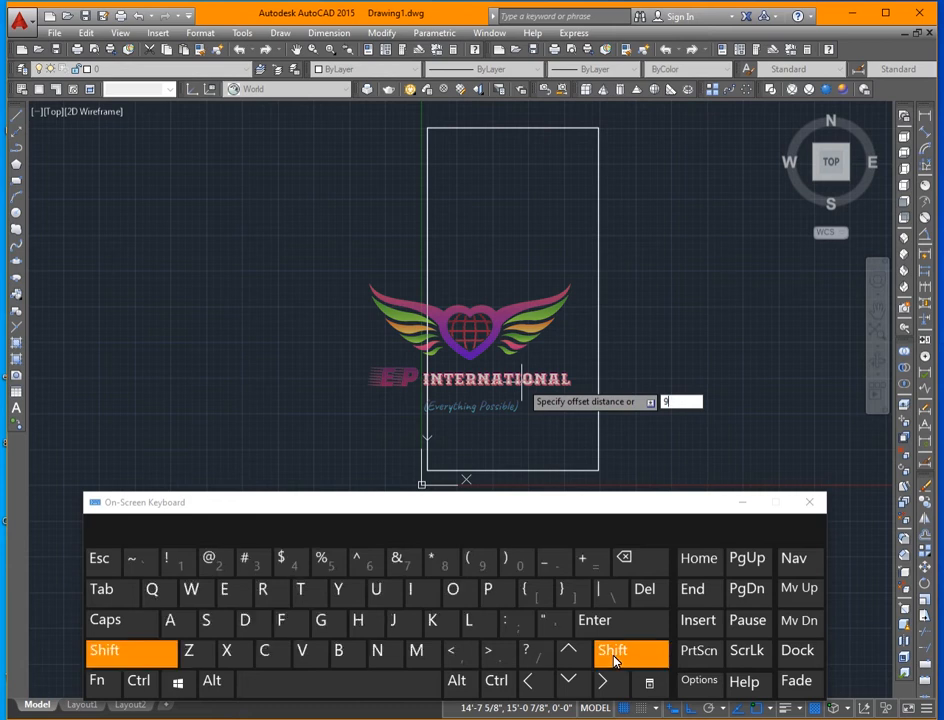
{"action": "left_click", "coordinate": [555, 625]}
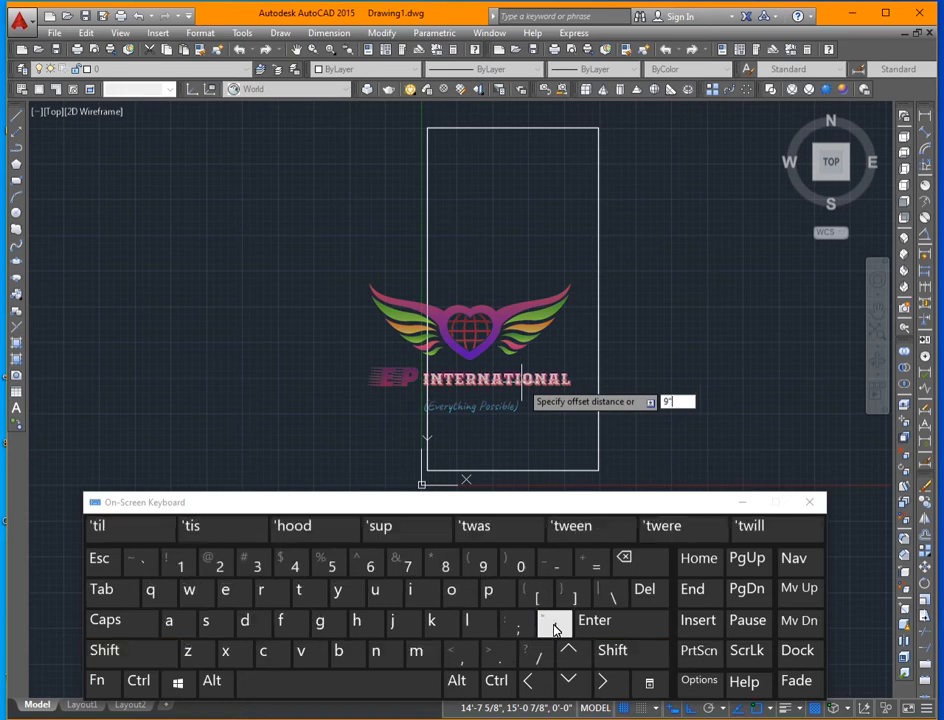
{"action": "left_click", "coordinate": [410, 692]}
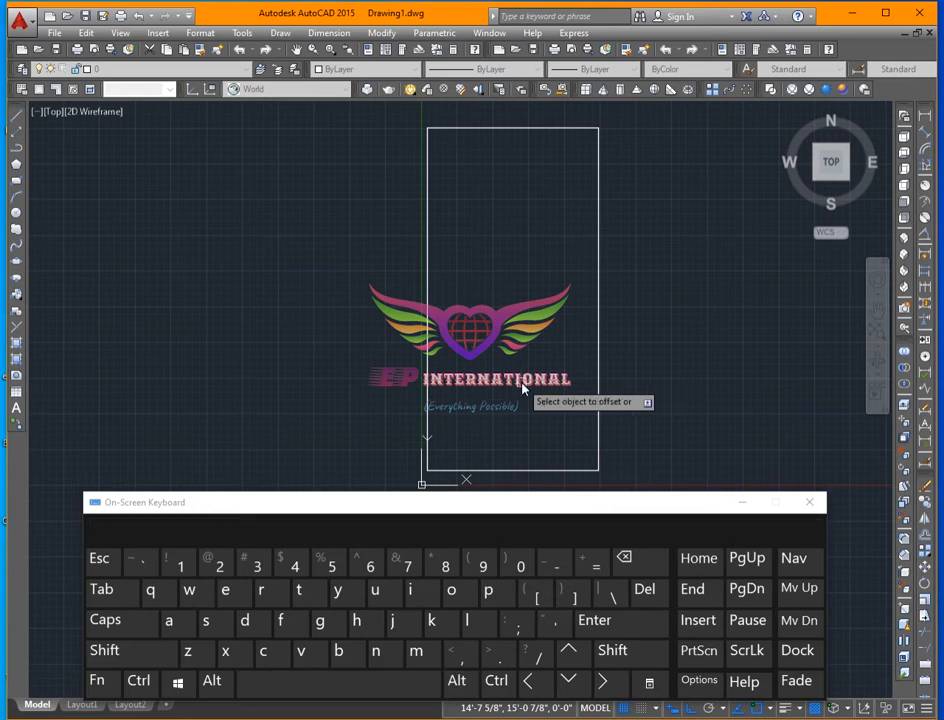
{"action": "left_click", "coordinate": [600, 212]}
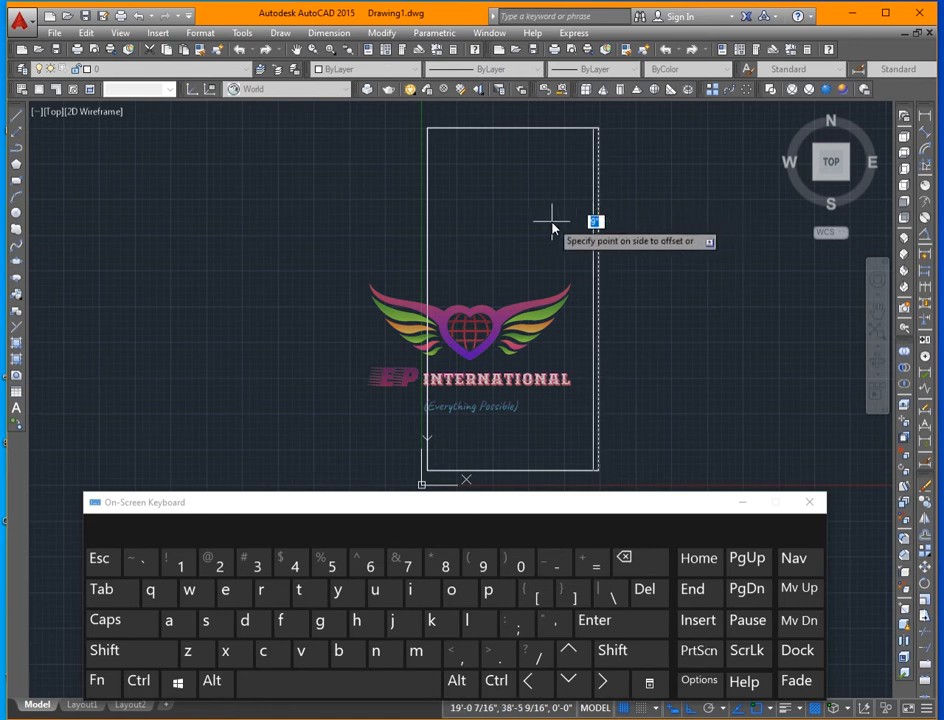
{"action": "left_click", "coordinate": [552, 228]}
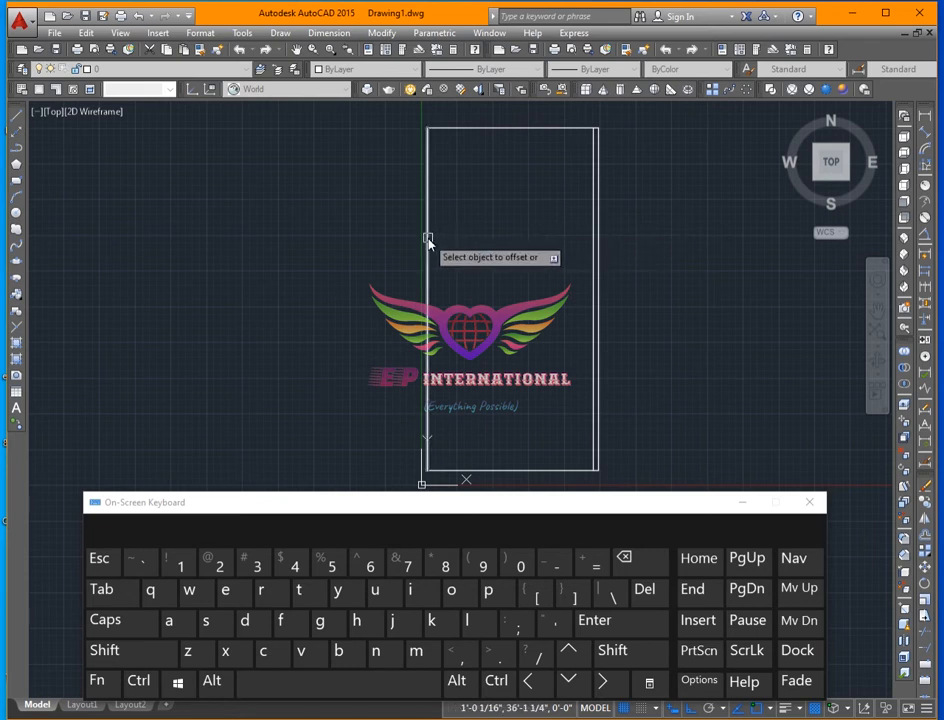
- Offset the rectangle's upper horizontal edge inward by the same 9" distance and end the offset
{"action": "left_click", "coordinate": [528, 129]}
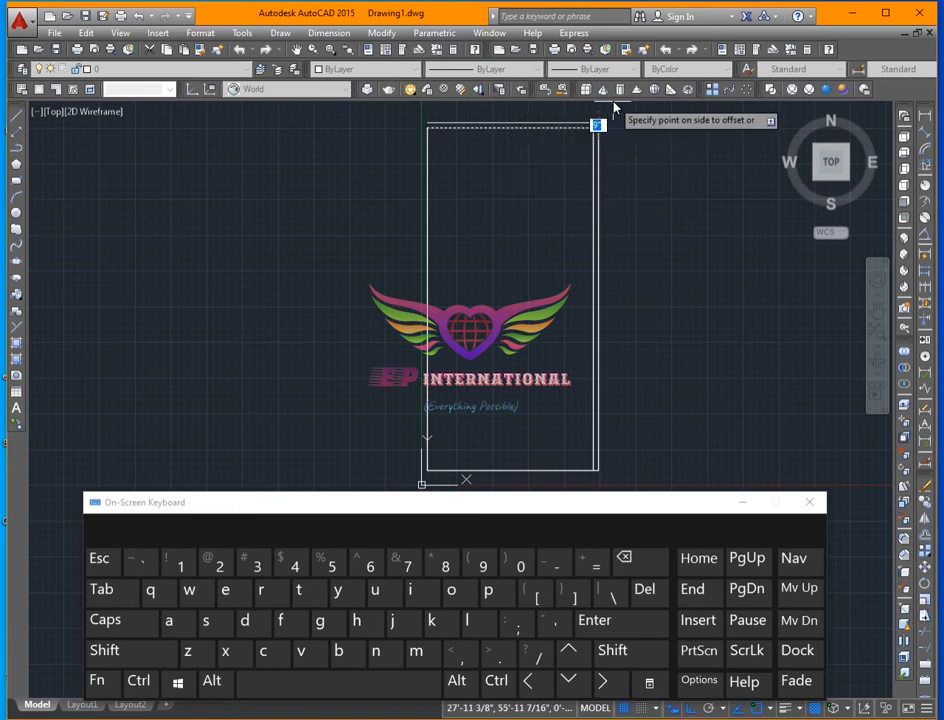
{"action": "left_click", "coordinate": [537, 213]}
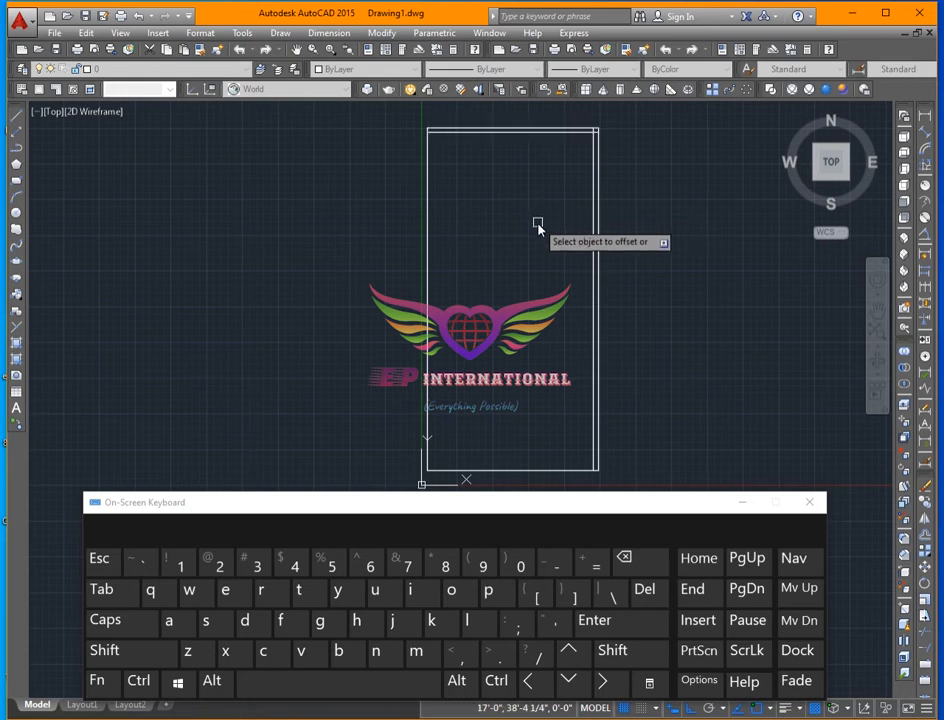
{"action": "left_click", "coordinate": [103, 568]}
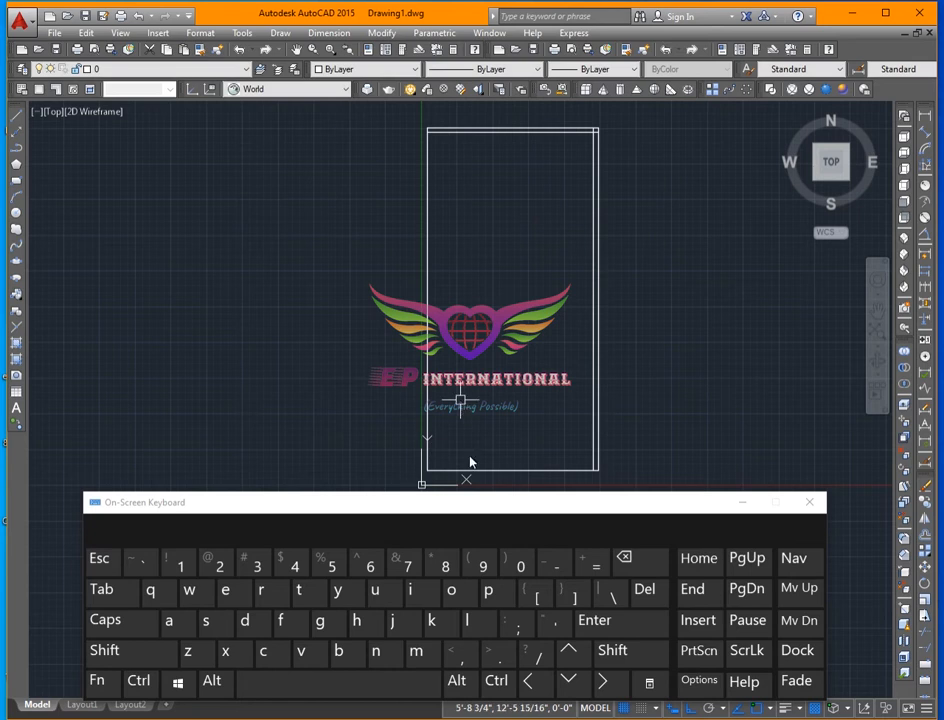
- Offset the rectangle's left vertical edge 4.5" toward the inside
{"action": "left_click", "coordinate": [452, 591]}
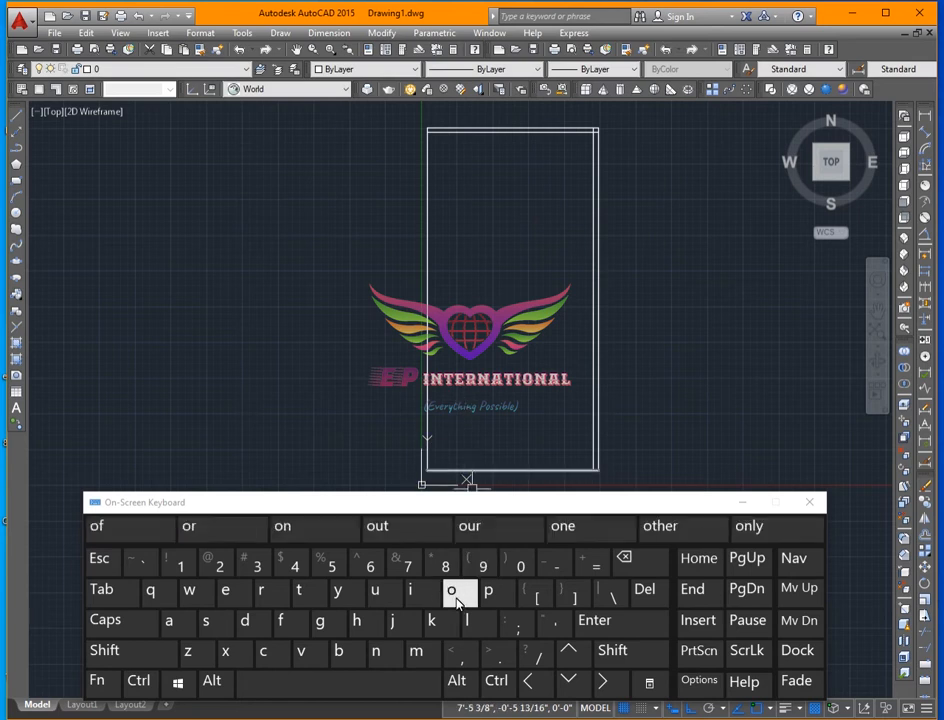
{"action": "left_click", "coordinate": [591, 622]}
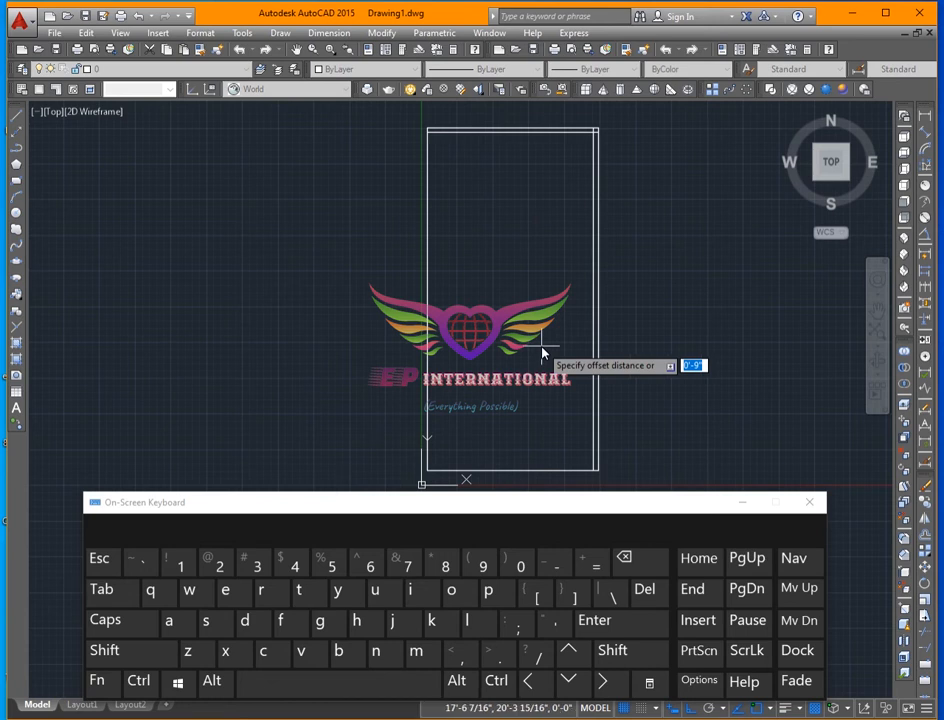
{"action": "type", "text": "4.5"}
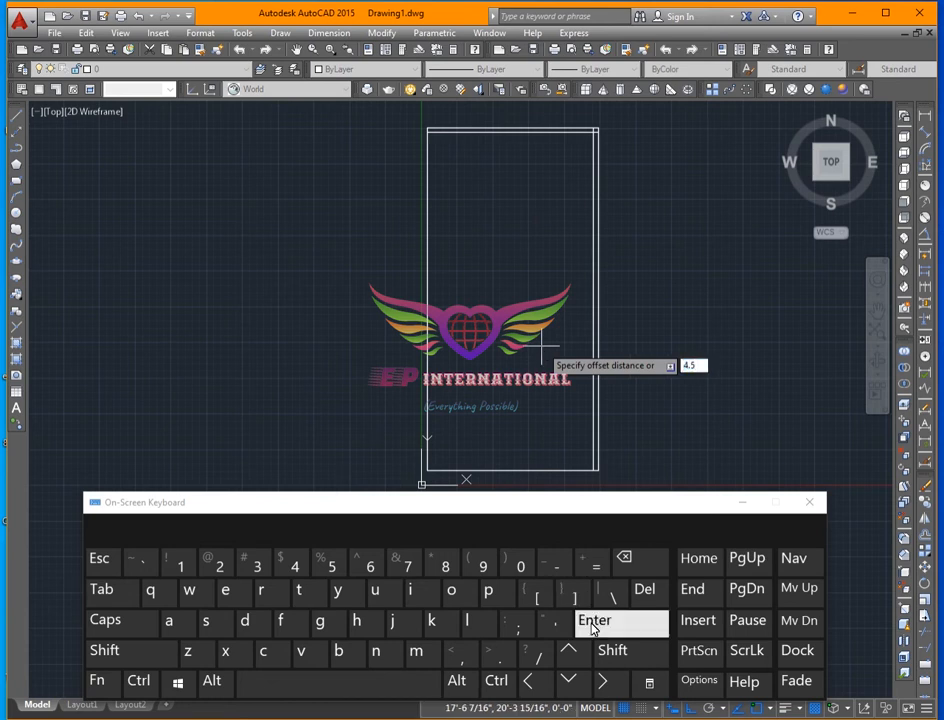
{"action": "left_click", "coordinate": [620, 650]}
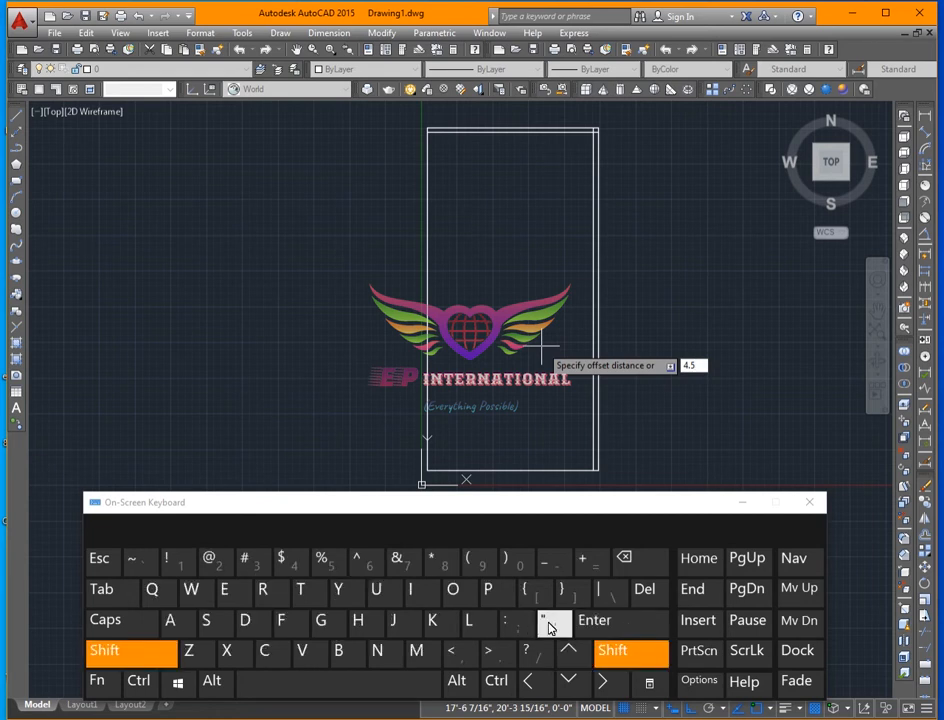
{"action": "left_click", "coordinate": [614, 660]}
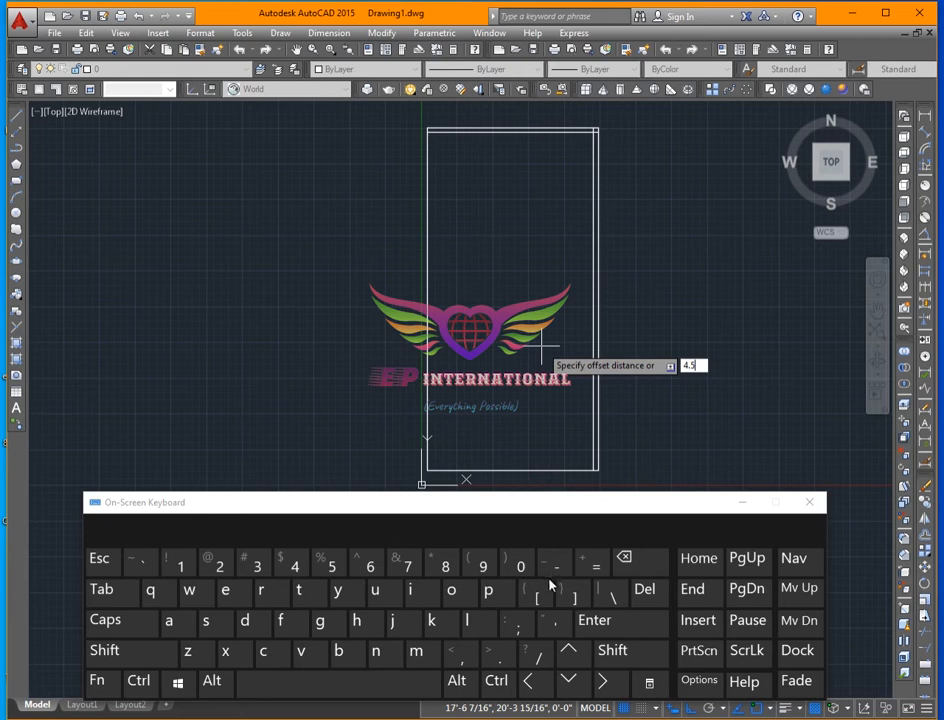
{"action": "left_click", "coordinate": [615, 652]}
{"action": "left_click", "coordinate": [558, 625]}
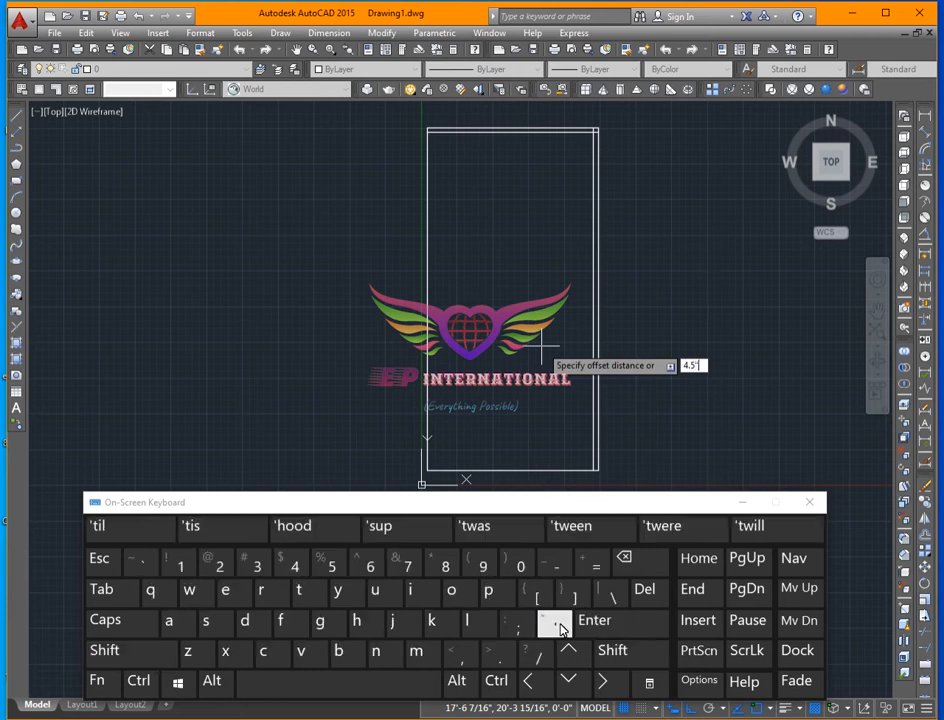
{"action": "left_click", "coordinate": [612, 624]}
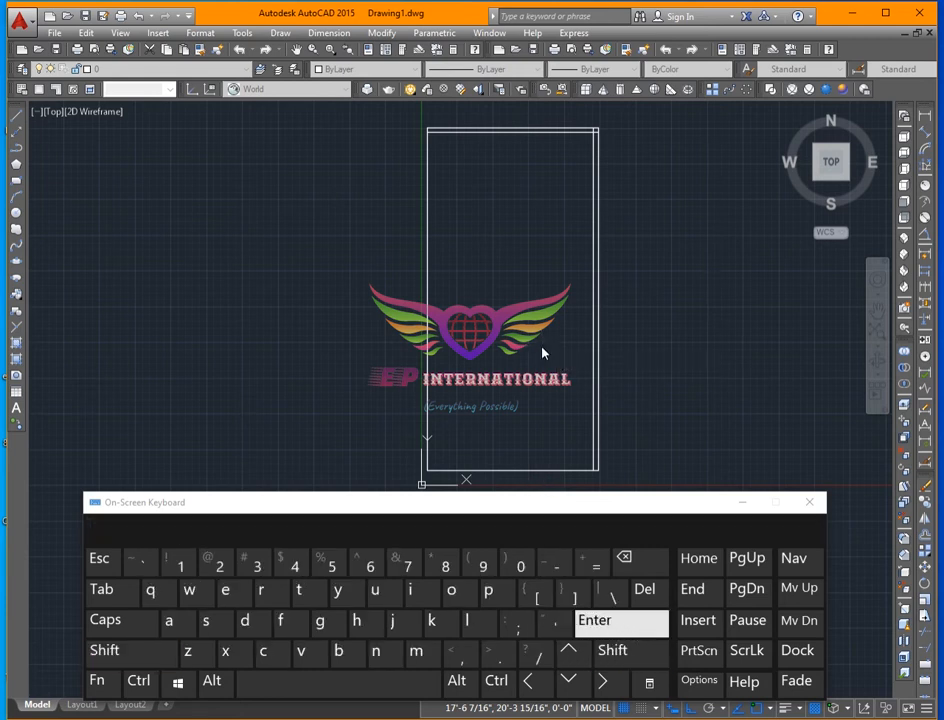
{"action": "left_click", "coordinate": [434, 188]}
{"action": "left_click", "coordinate": [468, 202]}
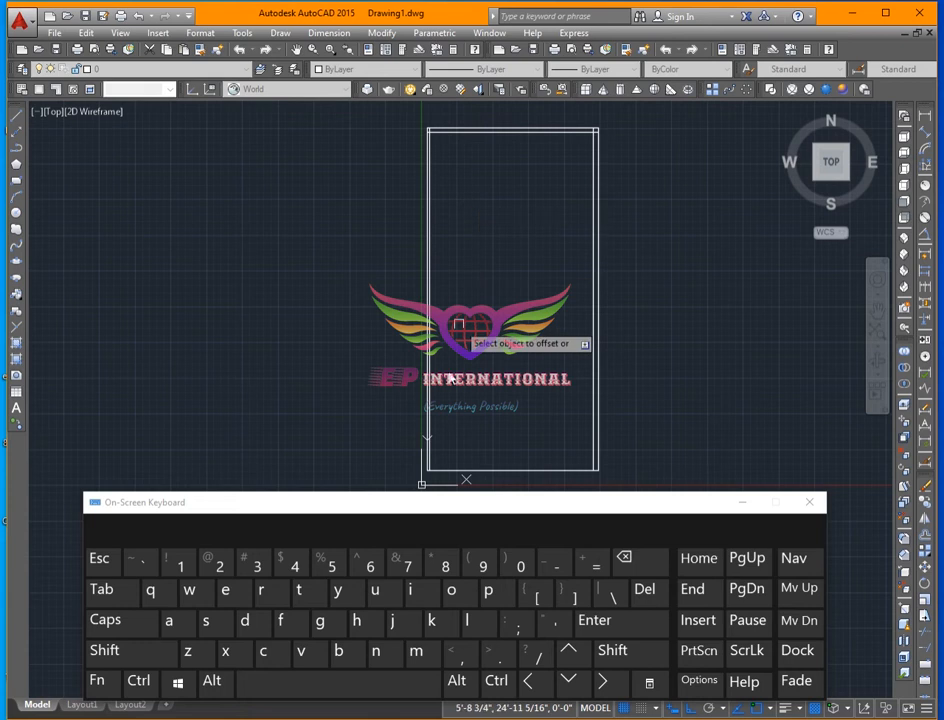
- Offset the rectangle's lower horizontal edge inward by the same 4.5" distance and end the offset
{"action": "left_click", "coordinate": [479, 466]}
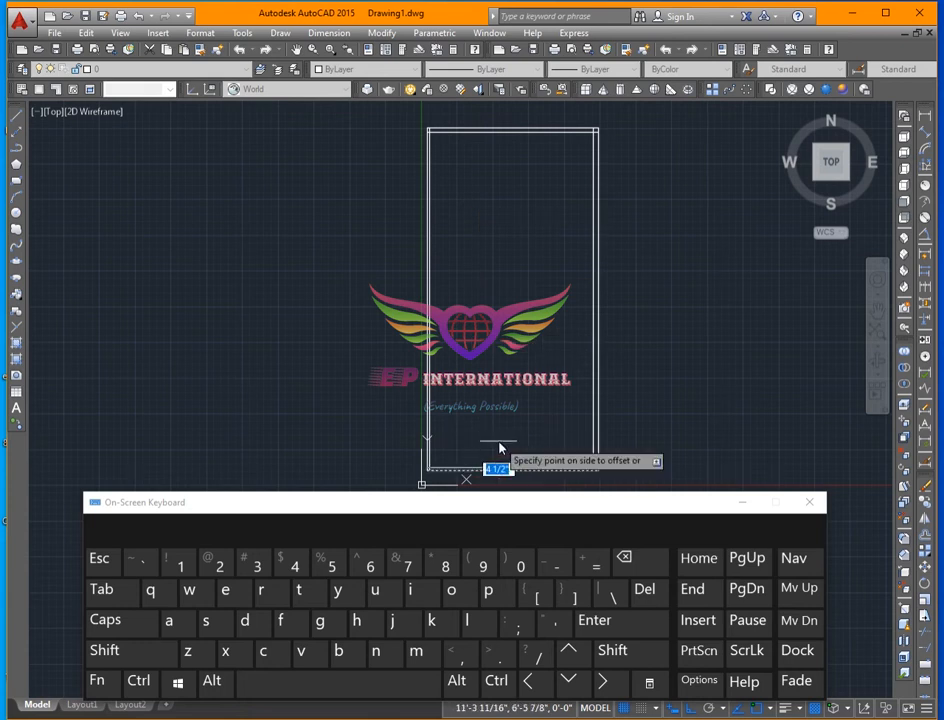
{"action": "left_click", "coordinate": [501, 444]}
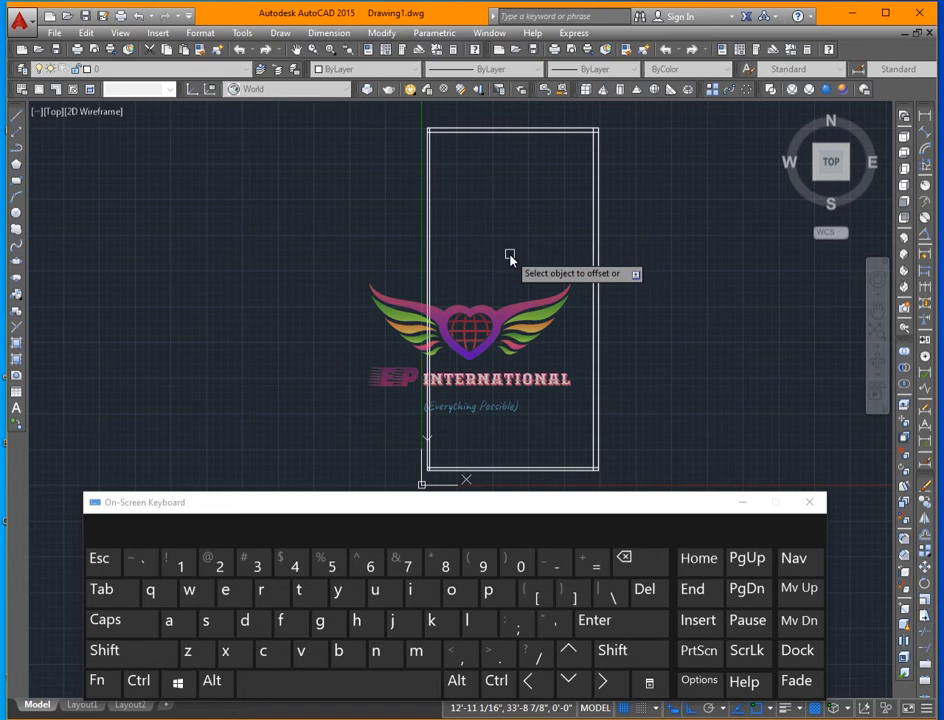
{"action": "key", "text": "Escape"}
- Trim the overlapping ends of the inner wall lines at the rectangle's upper-right and upper-left corners
{"action": "scroll", "coordinate": [590, 118], "scroll_direction": "up", "scroll_amount": 5}
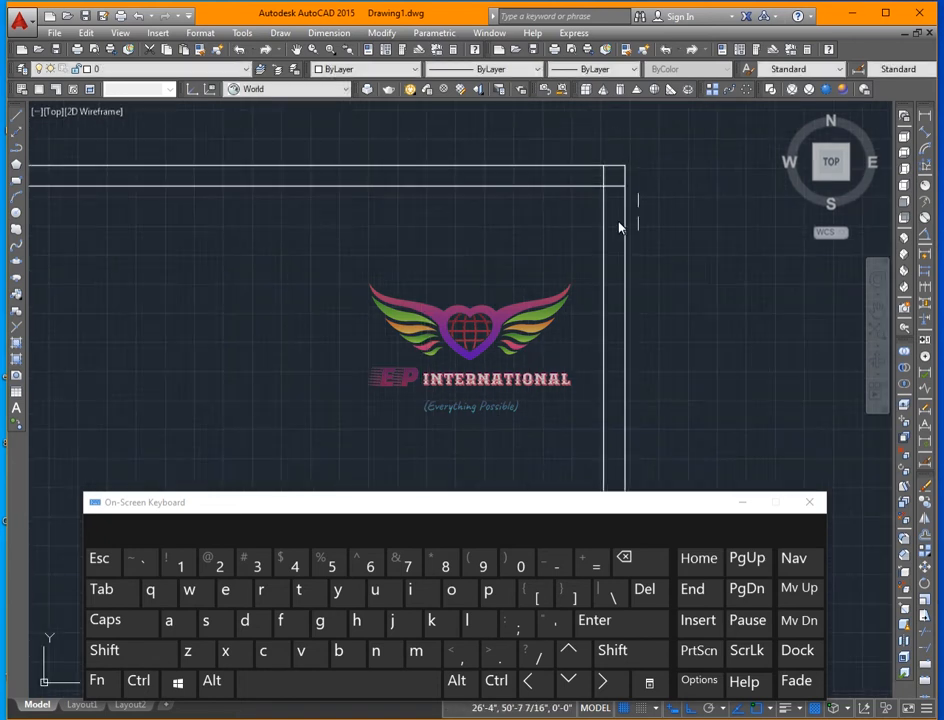
{"action": "scroll", "coordinate": [610, 175], "scroll_direction": "down", "scroll_amount": 8}
{"action": "scroll", "coordinate": [526, 289], "scroll_direction": "up", "scroll_amount": 8}
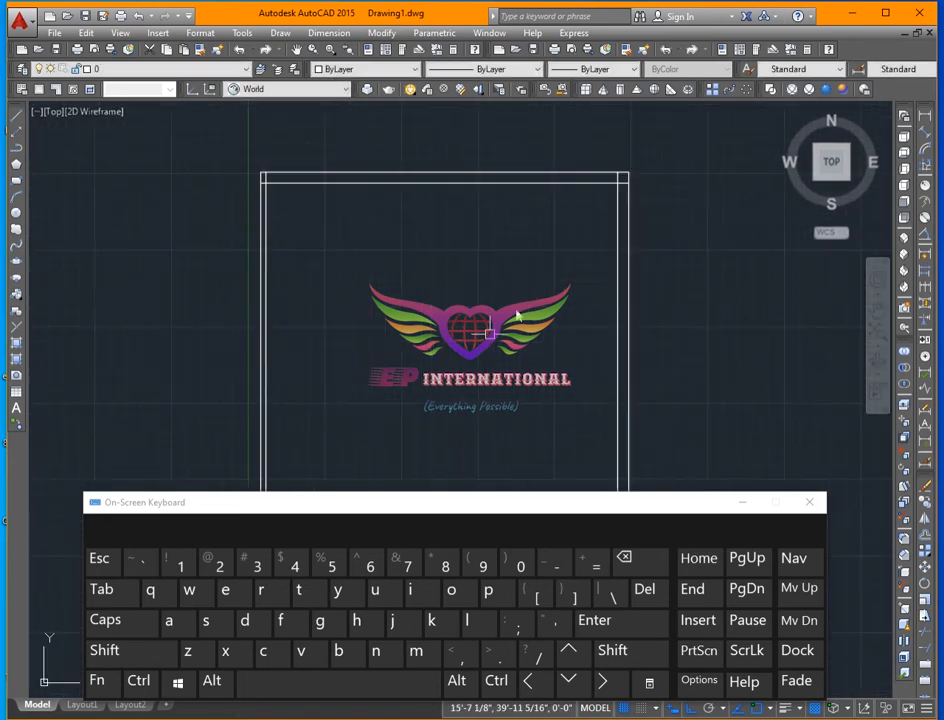
{"action": "left_click", "coordinate": [309, 592]}
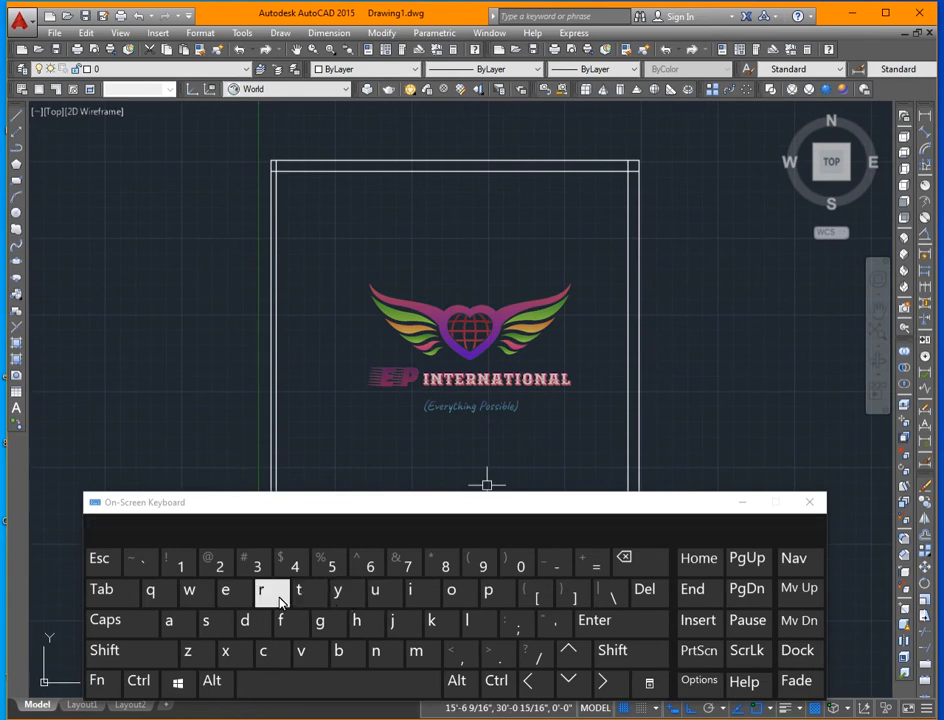
{"action": "left_click", "coordinate": [281, 602]}
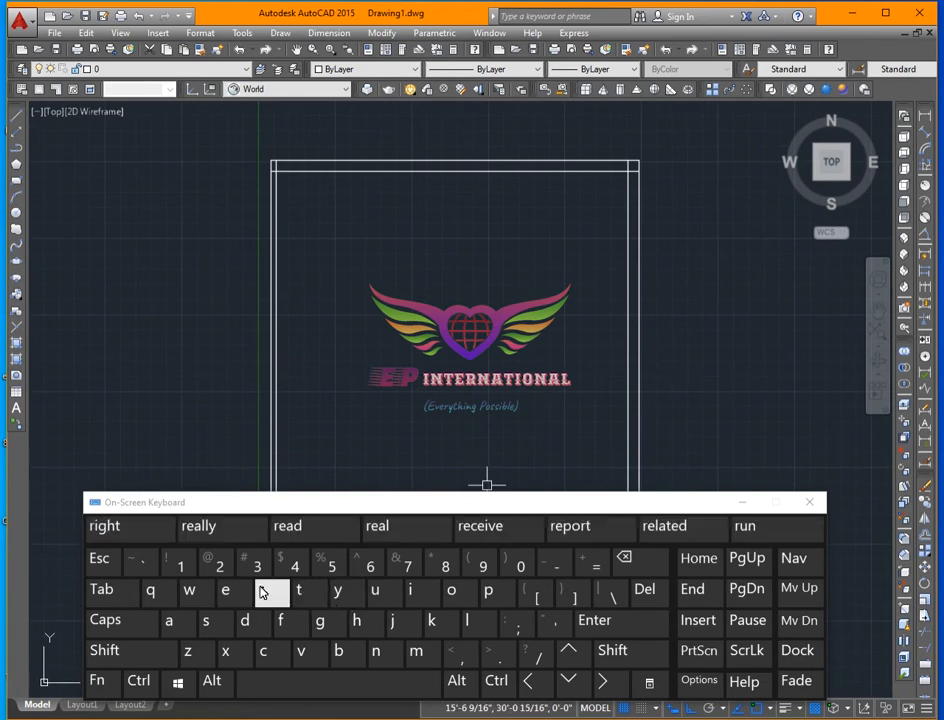
{"action": "left_click", "coordinate": [320, 697]}
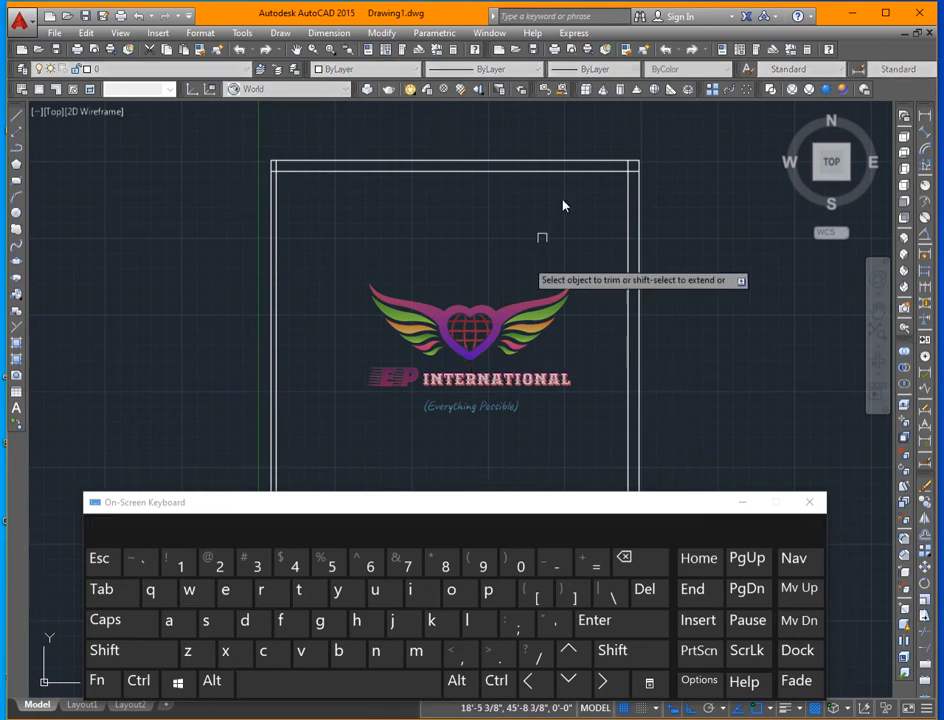
{"action": "scroll", "coordinate": [630, 165], "scroll_direction": "up", "scroll_amount": 5}
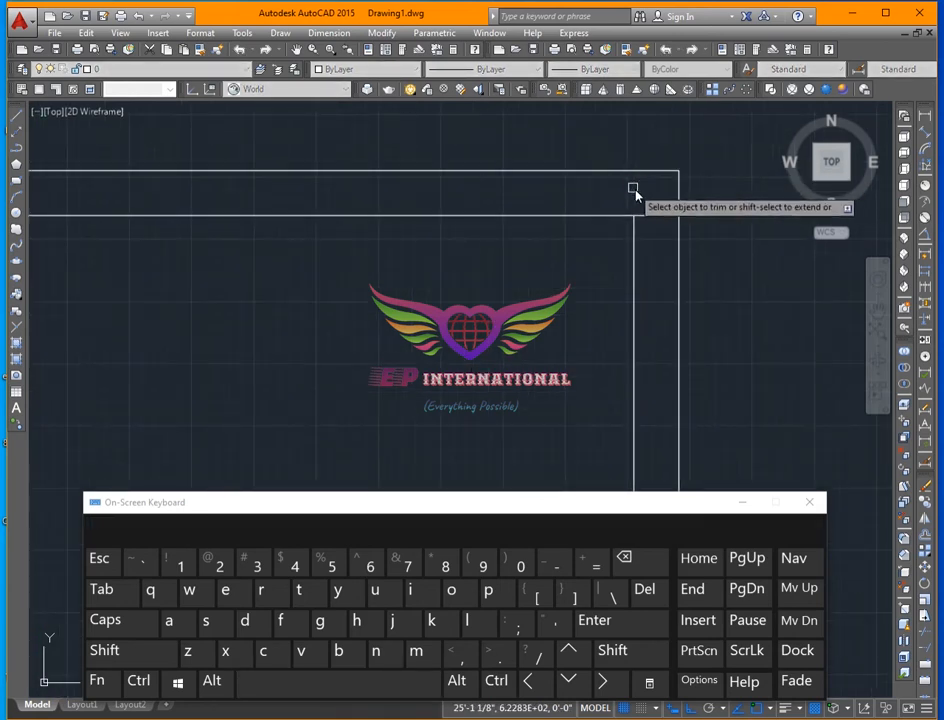
{"action": "scroll", "coordinate": [712, 230], "scroll_direction": "down", "scroll_amount": 5}
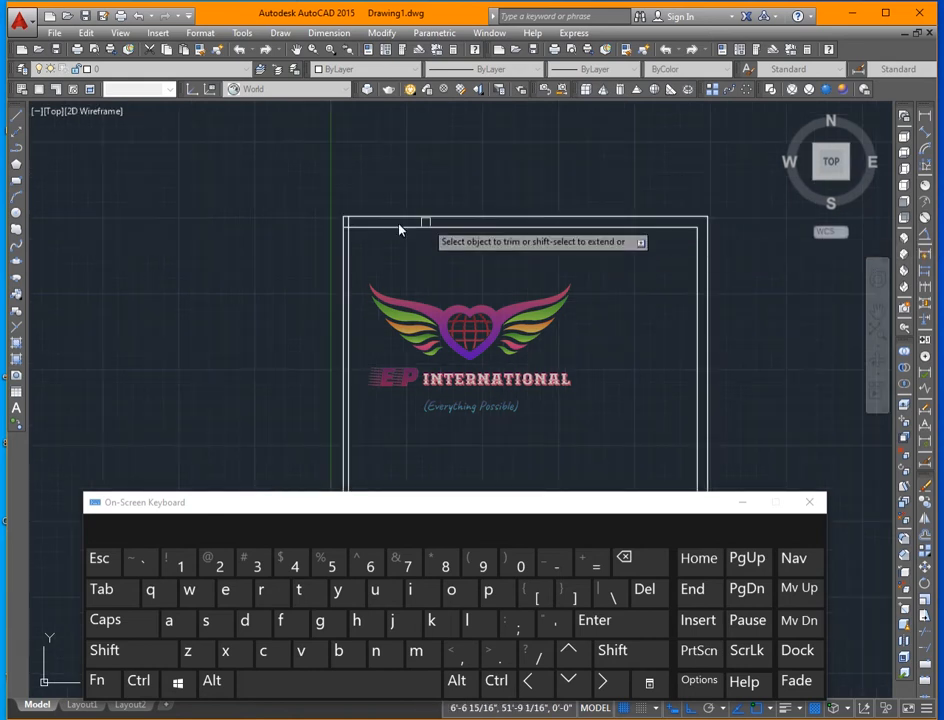
{"action": "scroll", "coordinate": [358, 230], "scroll_direction": "up", "scroll_amount": 3}
{"action": "scroll", "coordinate": [358, 230], "scroll_direction": "up", "scroll_amount": 4}
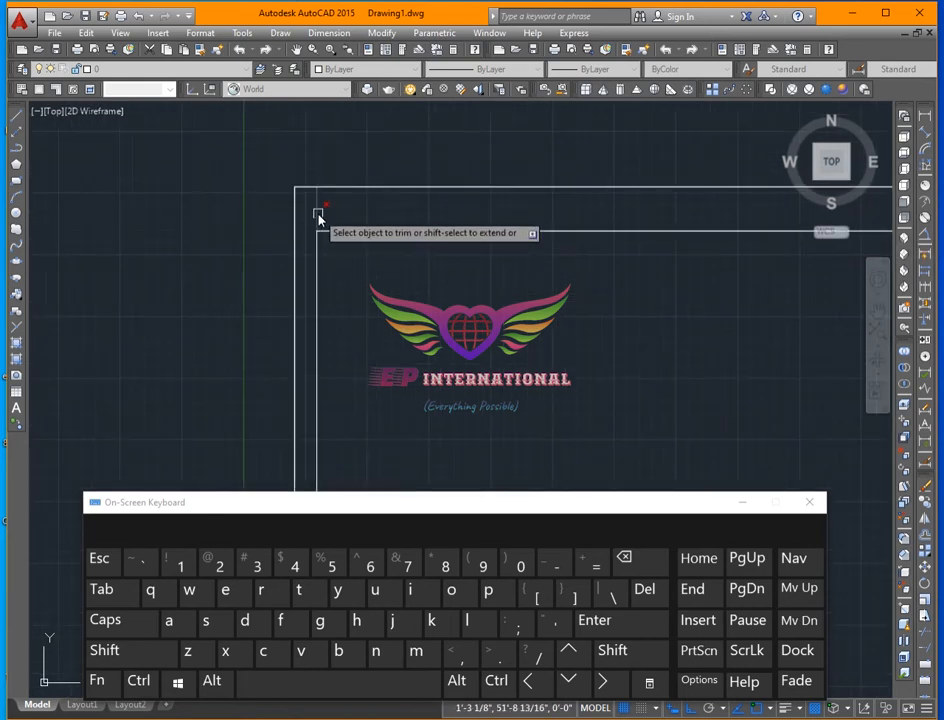
- Trim the overlapping ends of the inner wall lines at the lower-left and lower-right corners and end the trim
{"action": "scroll", "coordinate": [330, 215], "scroll_direction": "down", "scroll_amount": 5}
{"action": "scroll", "coordinate": [312, 372], "scroll_direction": "up", "scroll_amount": 5}
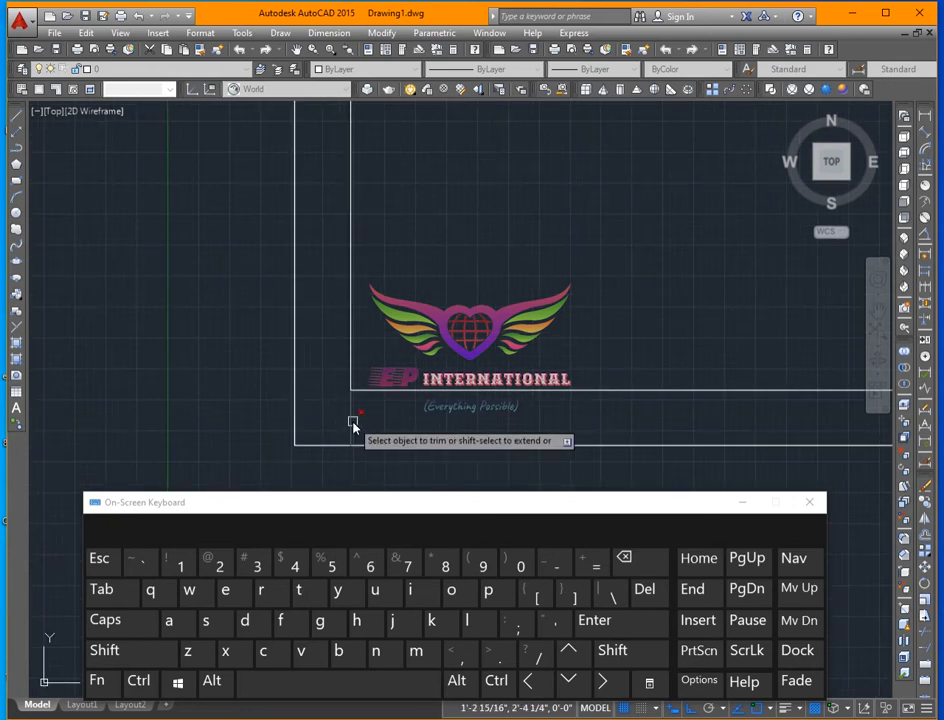
{"action": "scroll", "coordinate": [310, 392], "scroll_direction": "down", "scroll_amount": 2}
{"action": "scroll", "coordinate": [311, 390], "scroll_direction": "down", "scroll_amount": 1}
{"action": "scroll", "coordinate": [448, 402], "scroll_direction": "down", "scroll_amount": 4}
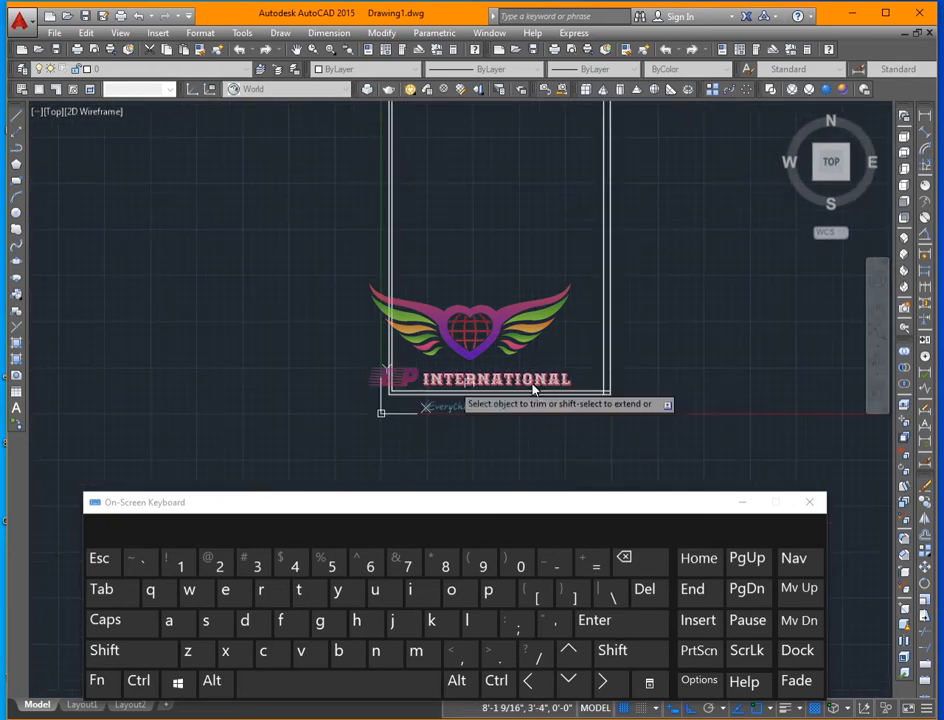
{"action": "scroll", "coordinate": [588, 404], "scroll_direction": "up", "scroll_amount": 8}
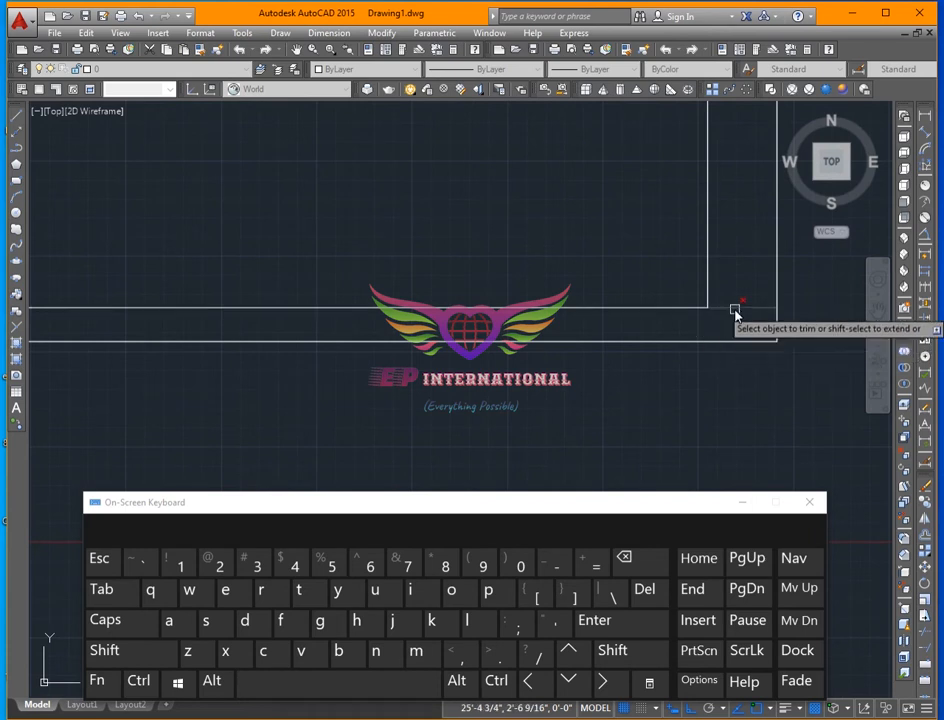
{"action": "scroll", "coordinate": [653, 362], "scroll_direction": "down", "scroll_amount": 5}
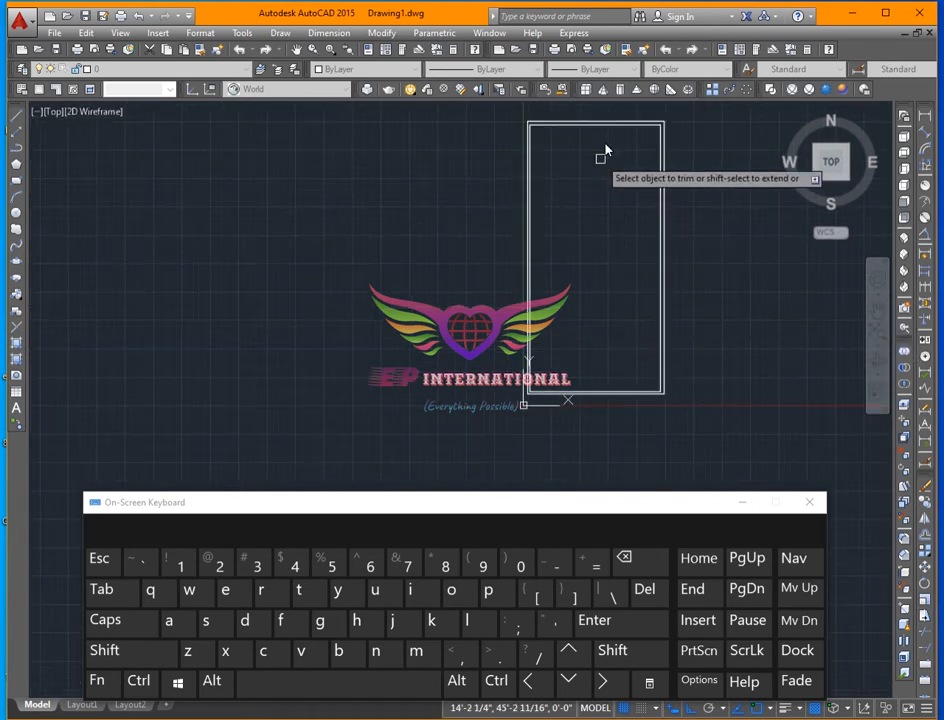
{"action": "scroll", "coordinate": [593, 112], "scroll_direction": "up", "scroll_amount": 4}
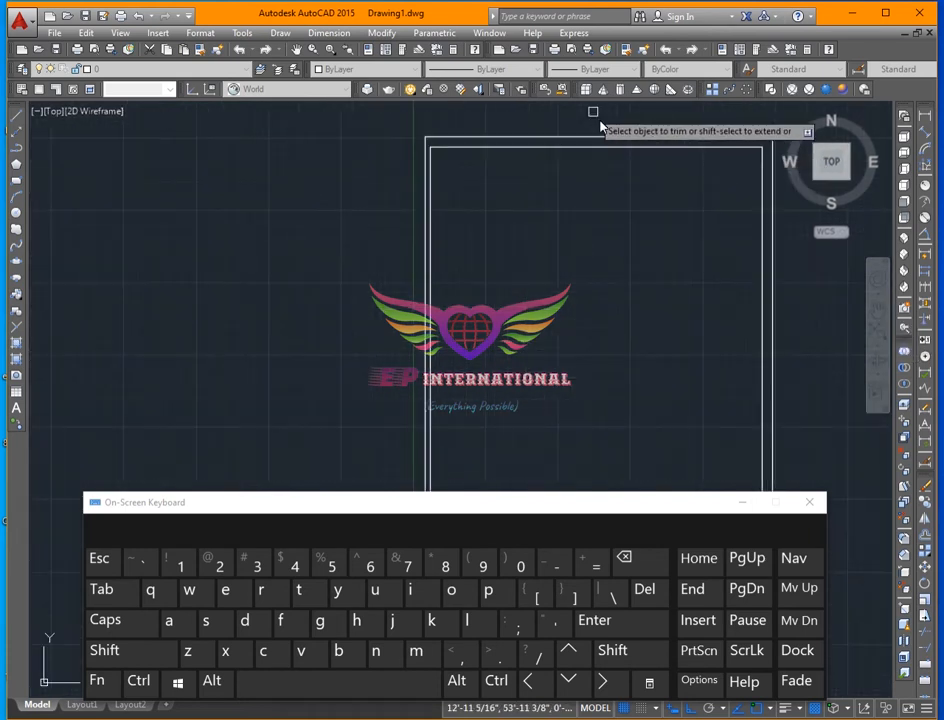
{"action": "scroll", "coordinate": [506, 204], "scroll_direction": "up", "scroll_amount": 2}
{"action": "scroll", "coordinate": [520, 240], "scroll_direction": "down", "scroll_amount": 4}
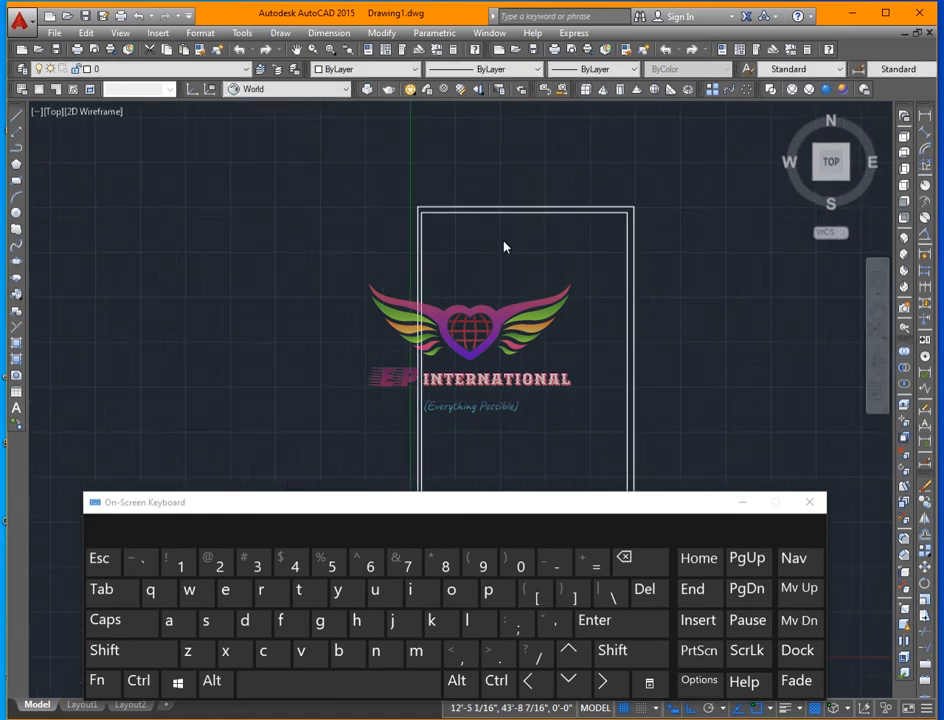
- Draw a vertical line from the midpoint of the inner upper wall line down to about three quarters of the interior height
{"action": "scroll", "coordinate": [506, 248], "scroll_direction": "down", "scroll_amount": 5}
{"action": "scroll", "coordinate": [515, 240], "scroll_direction": "up", "scroll_amount": 4}
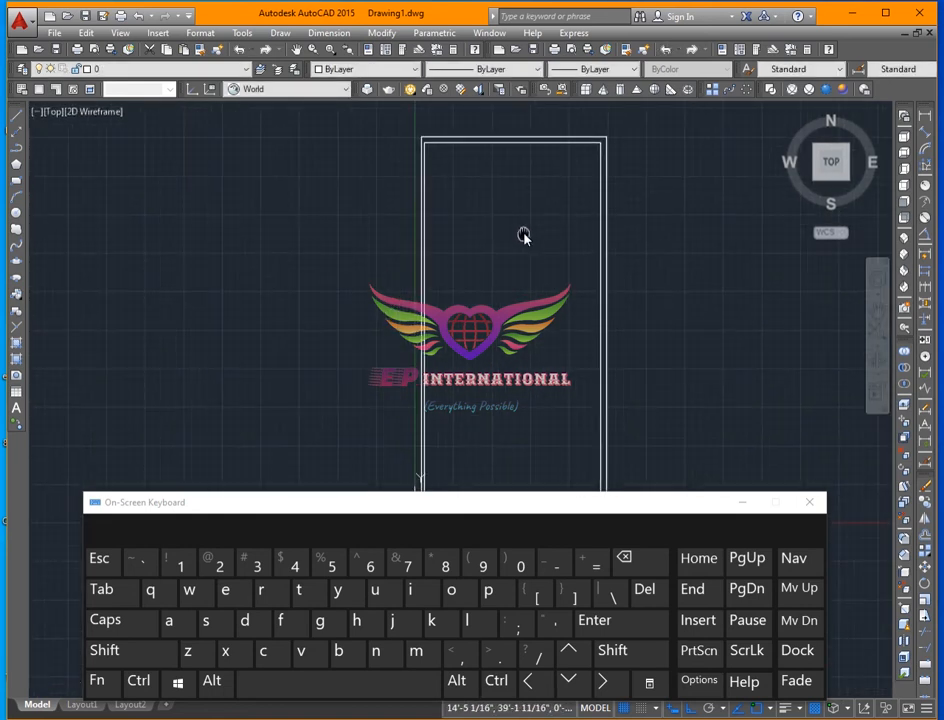
{"action": "middle_click_drag", "start_coordinate": [524, 236], "coordinate": [531, 217]}
{"action": "left_click", "coordinate": [470, 622]}
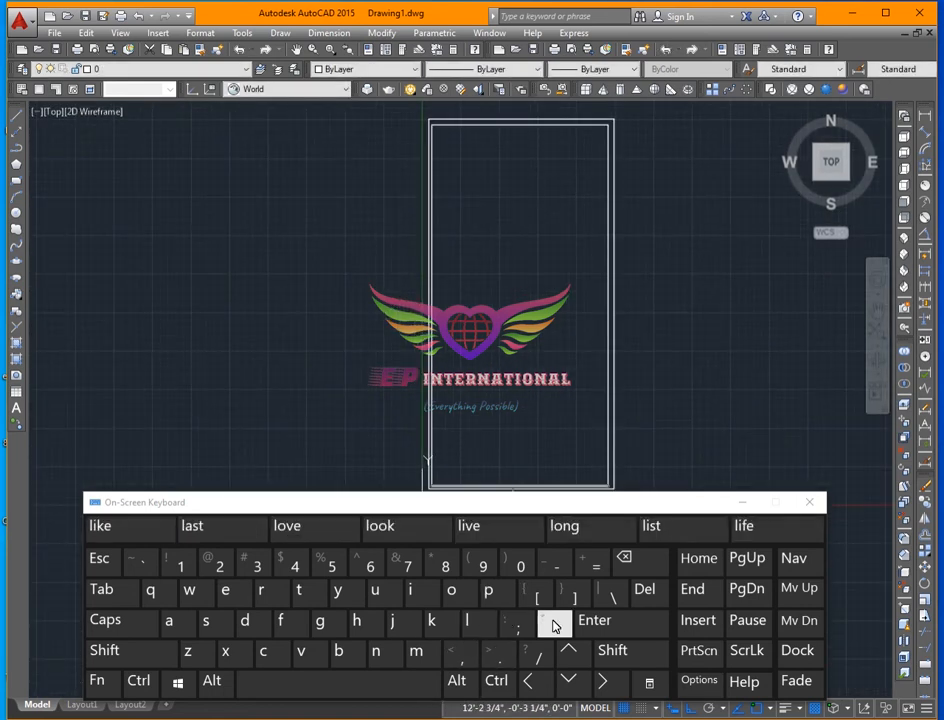
{"action": "left_click", "coordinate": [592, 622]}
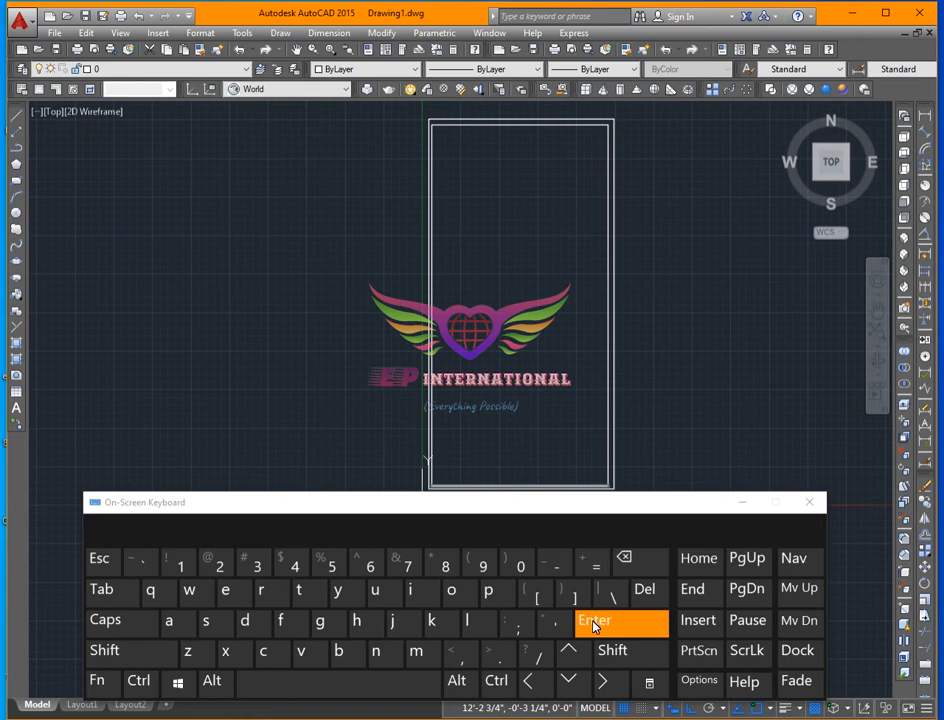
{"action": "left_click", "coordinate": [519, 129]}
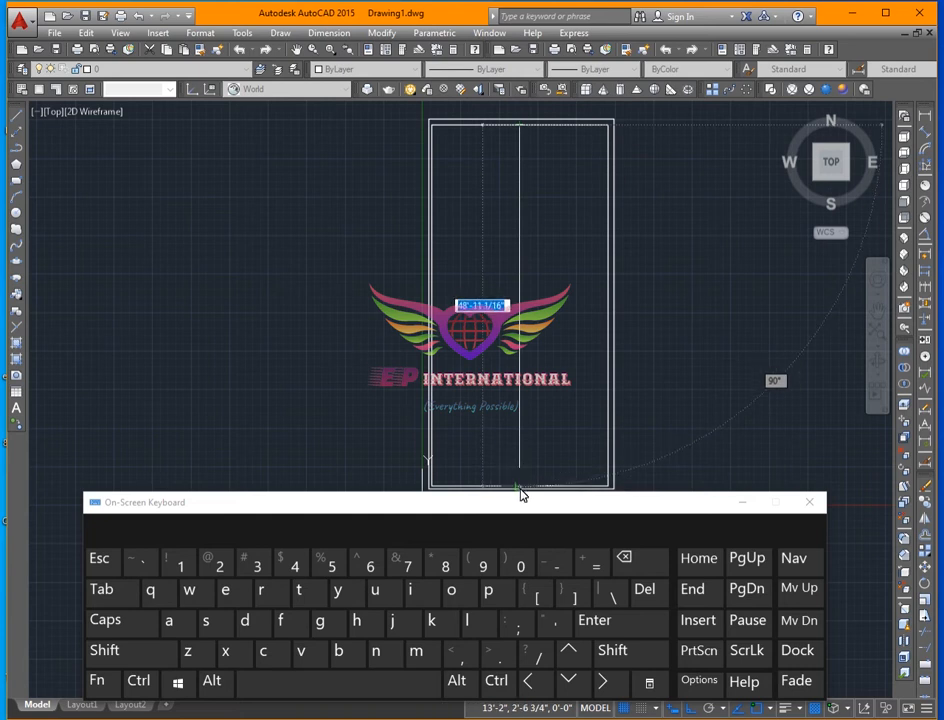
{"action": "key", "text": "Escape"}
{"action": "left_click", "coordinate": [518, 404]}
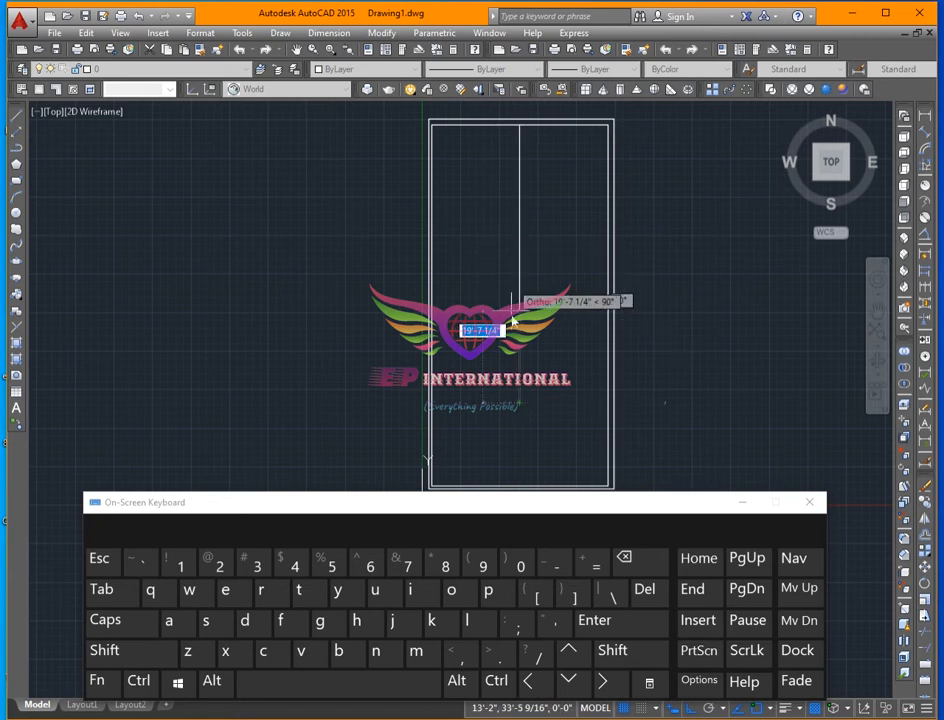
{"action": "key", "text": "Escape"}
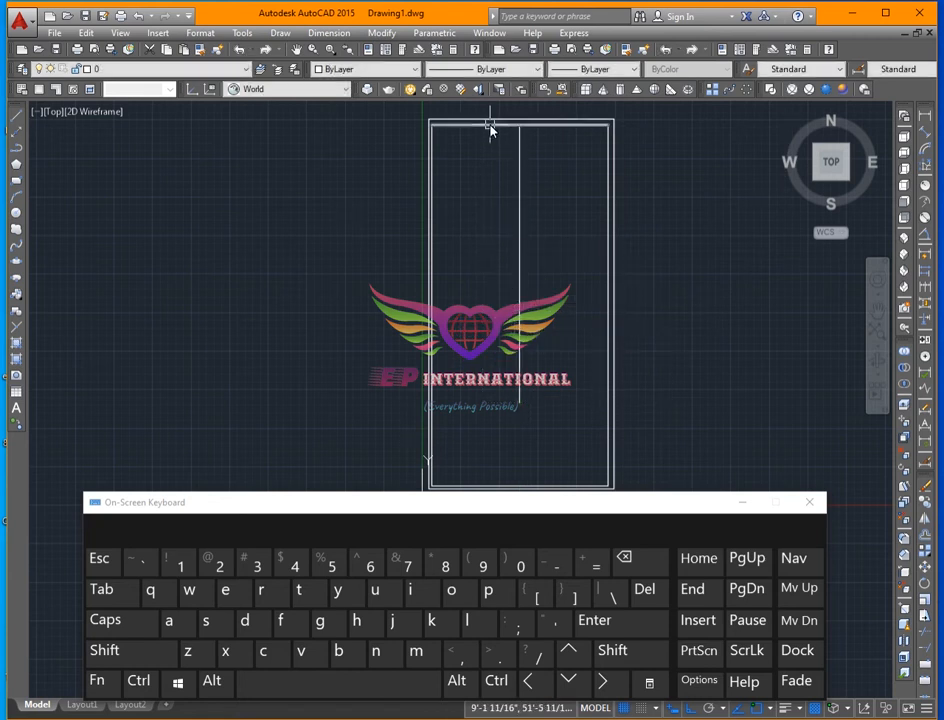
- Offset the inner upper wall line 13' downward into the plan and end the offset
{"action": "type", "text": "o"}
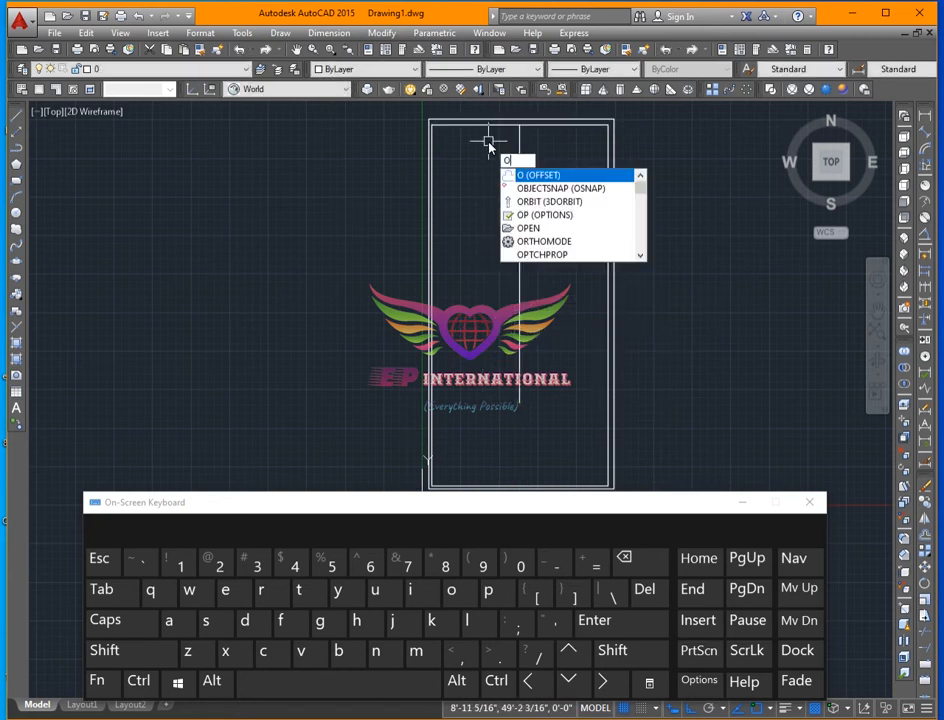
{"action": "key", "text": "Return"}
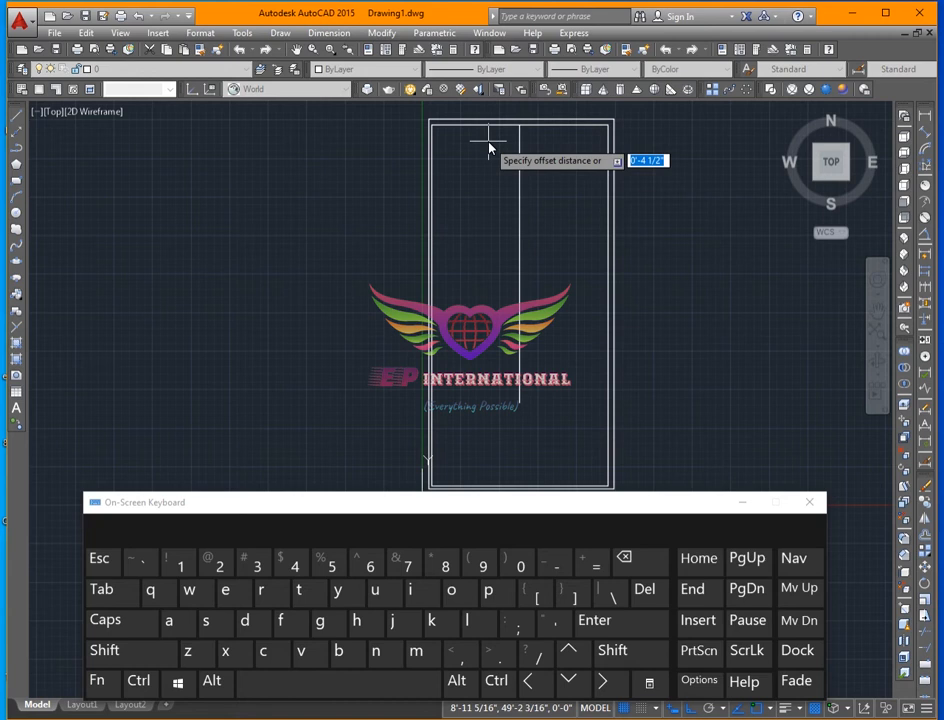
{"action": "type", "text": "13"}
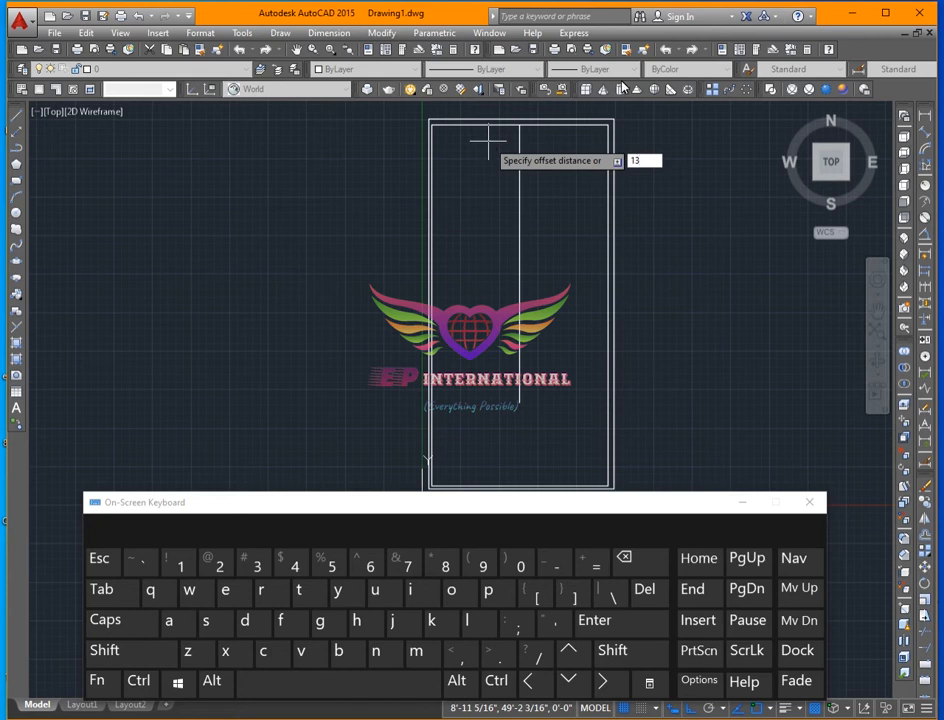
{"action": "left_click", "coordinate": [548, 621]}
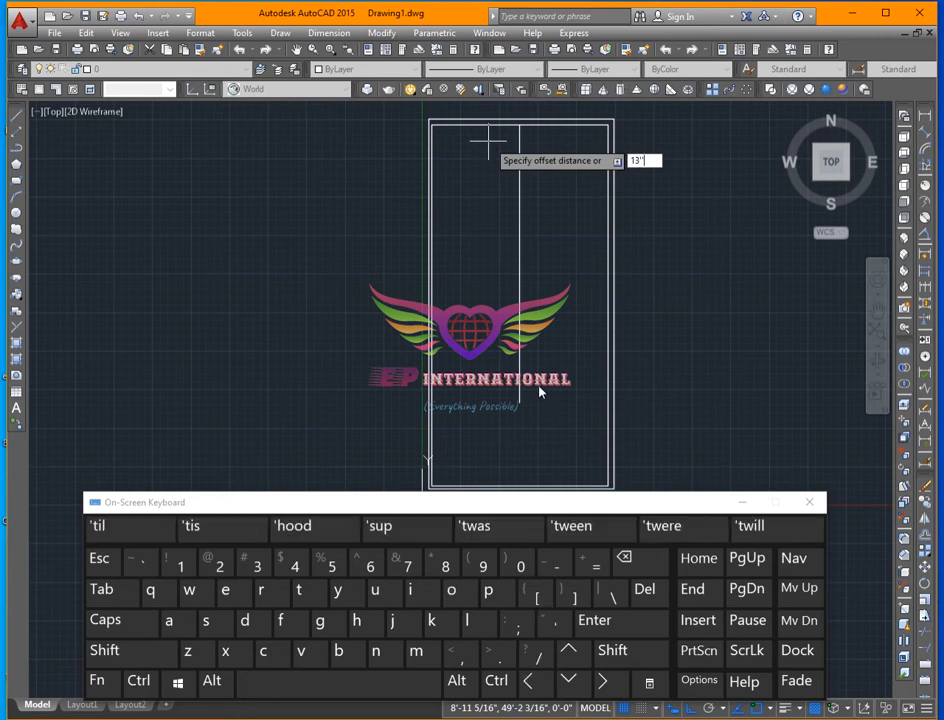
{"action": "key", "text": "Return"}
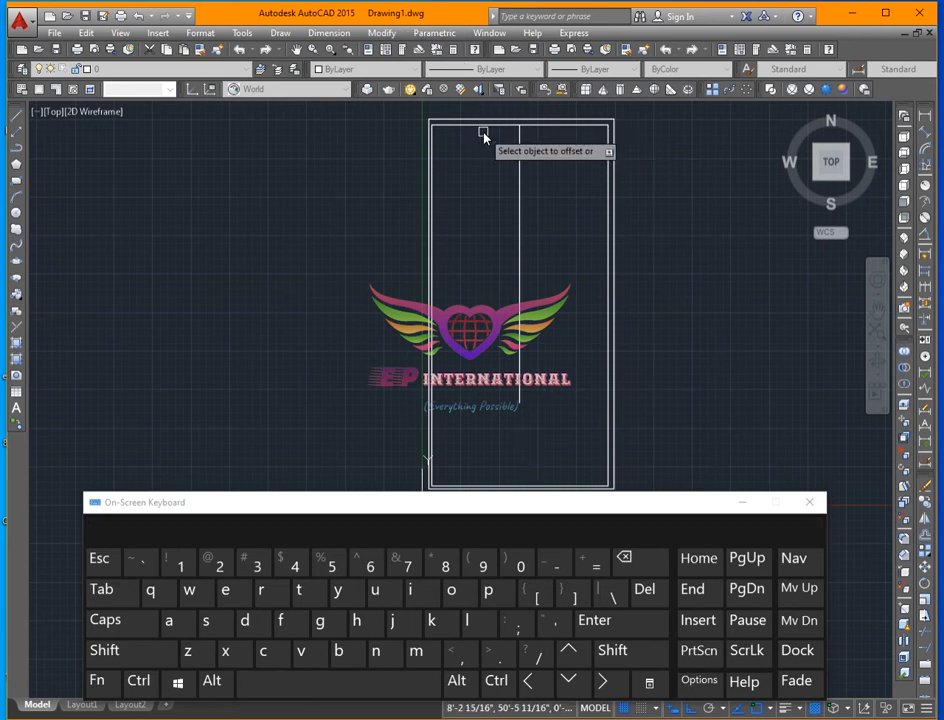
{"action": "left_click", "coordinate": [481, 126]}
{"action": "left_click", "coordinate": [475, 236]}
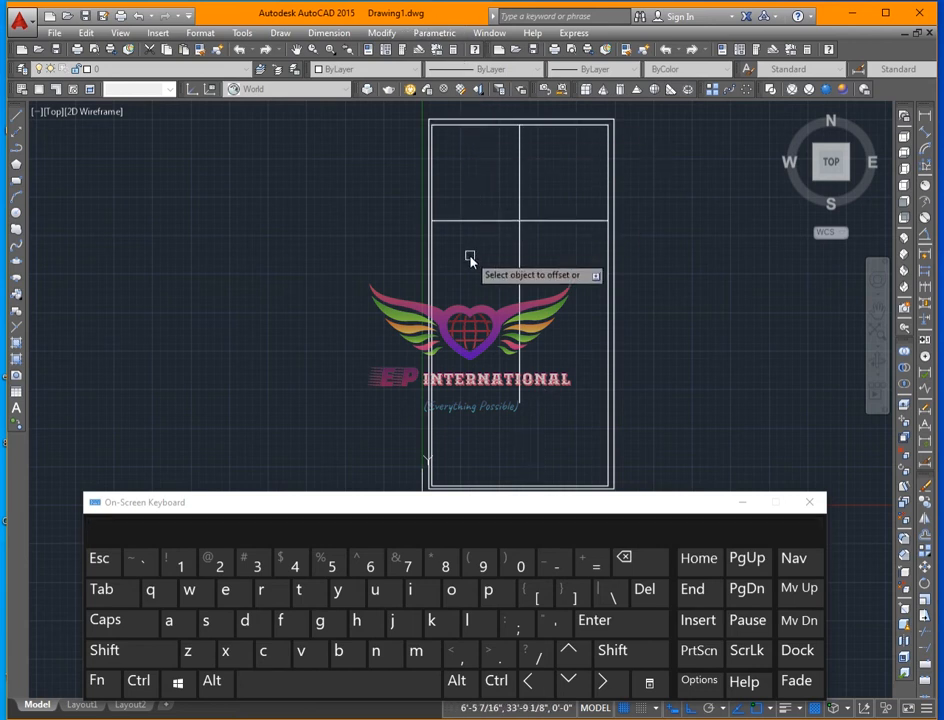
{"action": "key", "text": "Return"}
- Offset the new horizontal interior line 9" downward to form the cross wall, and end the offset
{"action": "key", "text": "Return"}
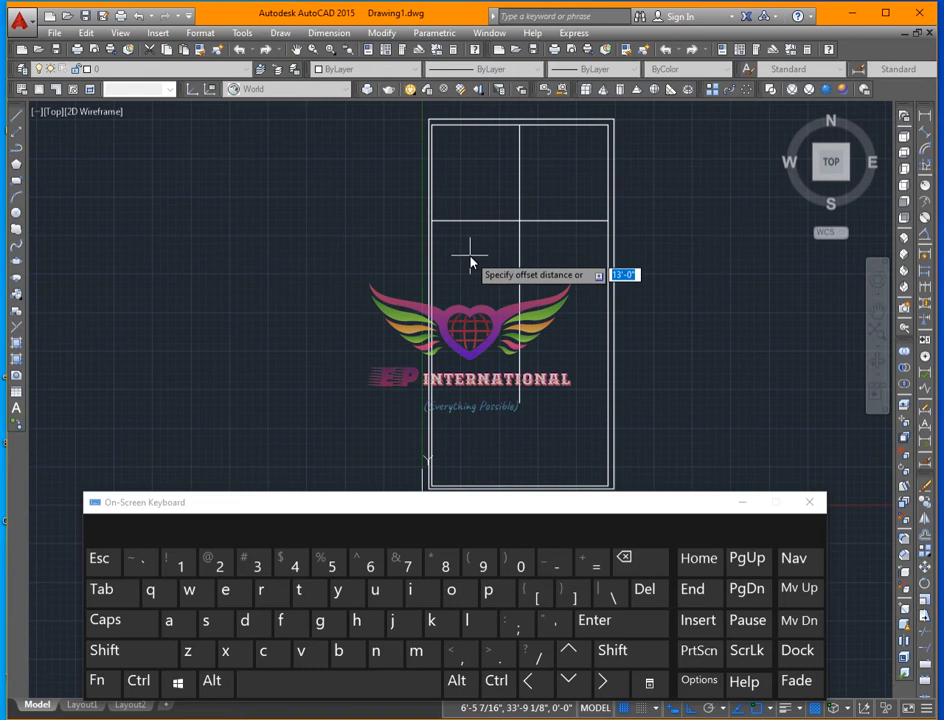
{"action": "type", "text": "9"}
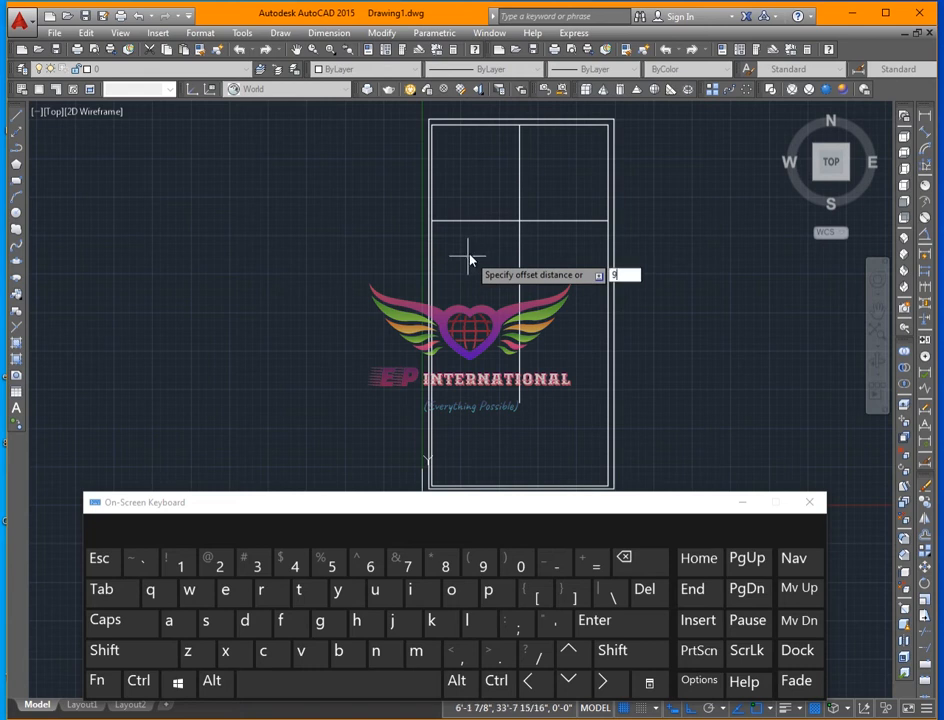
{"action": "key", "text": "Return"}
{"action": "left_click", "coordinate": [470, 222]}
{"action": "left_click", "coordinate": [460, 266]}
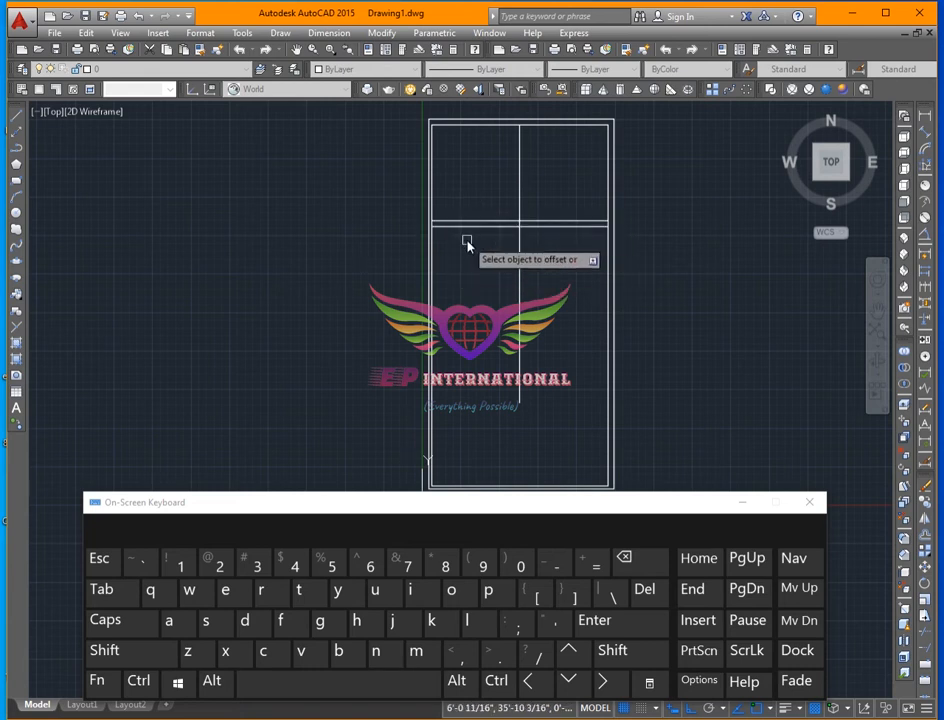
{"action": "key", "text": "Return"}
- Offset the central vertical line 4.5" to both sides and delete the original centre line
{"action": "key", "text": "Return"}
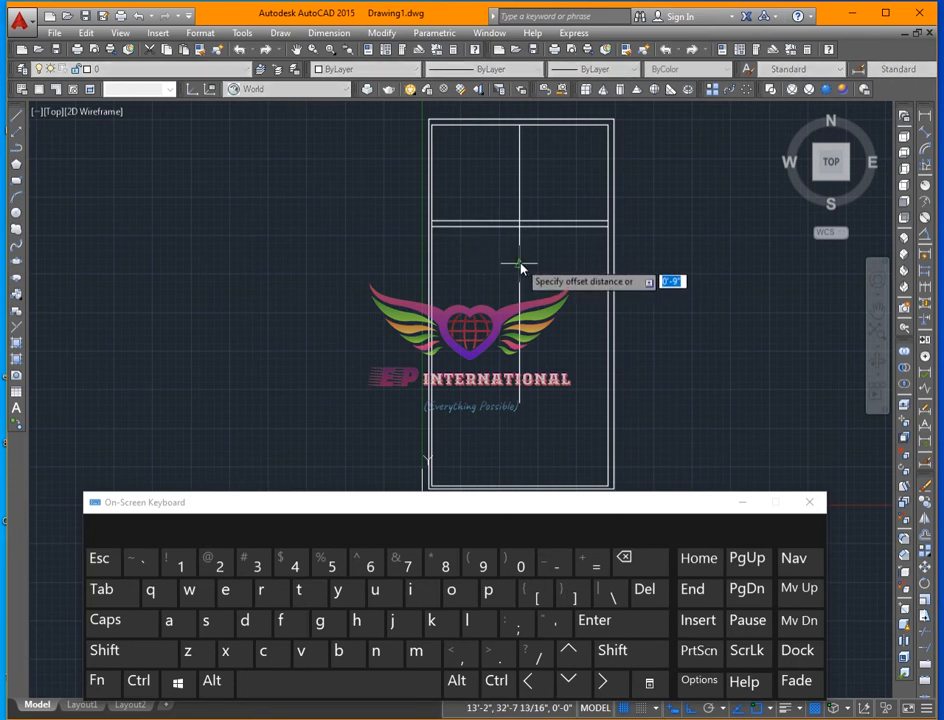
{"action": "key", "text": "Return"}
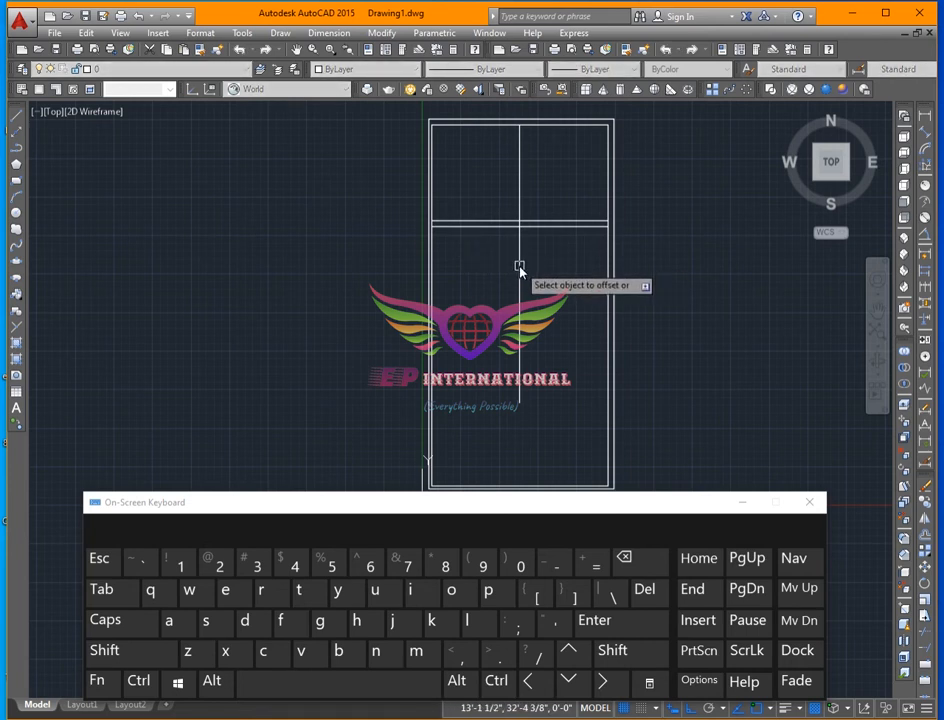
{"action": "left_click", "coordinate": [519, 266]}
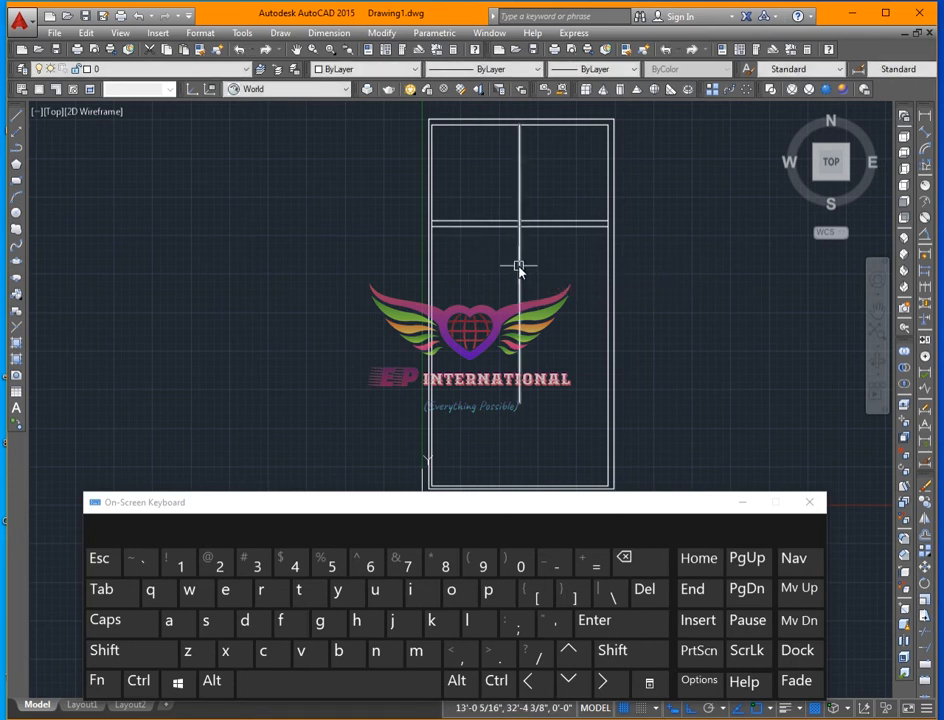
{"action": "type", "text": "4.5"}
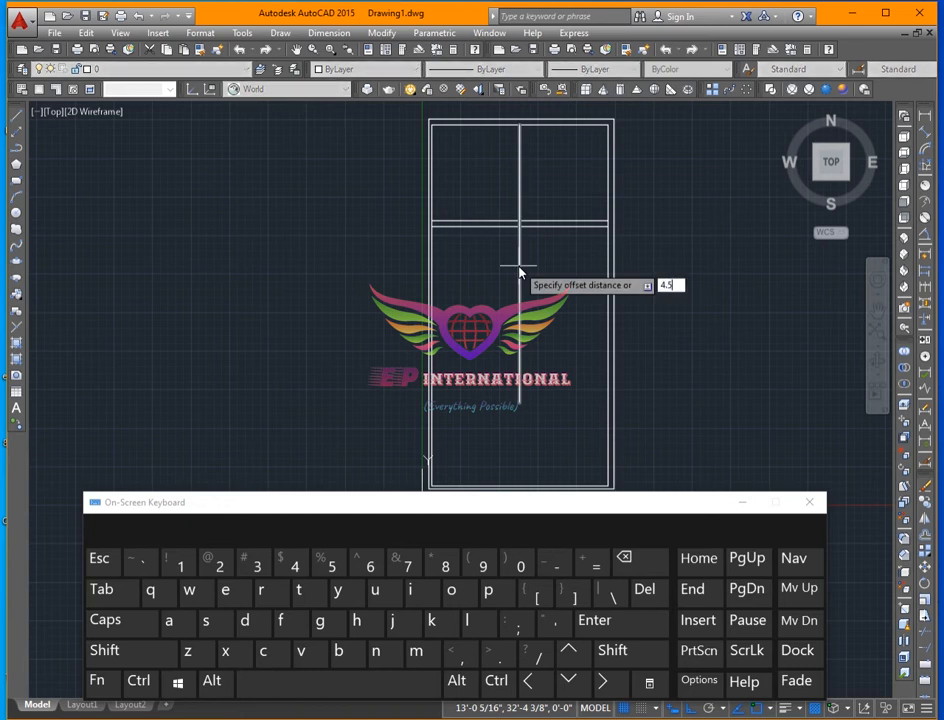
{"action": "key", "text": "Return"}
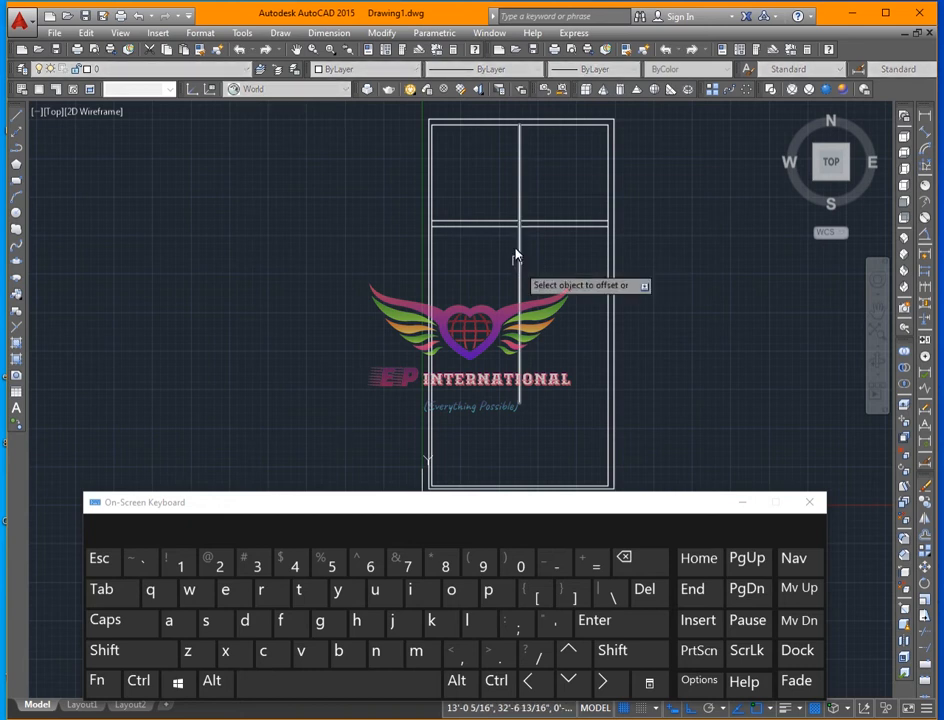
{"action": "scroll", "coordinate": [519, 165], "scroll_direction": "up", "scroll_amount": 3}
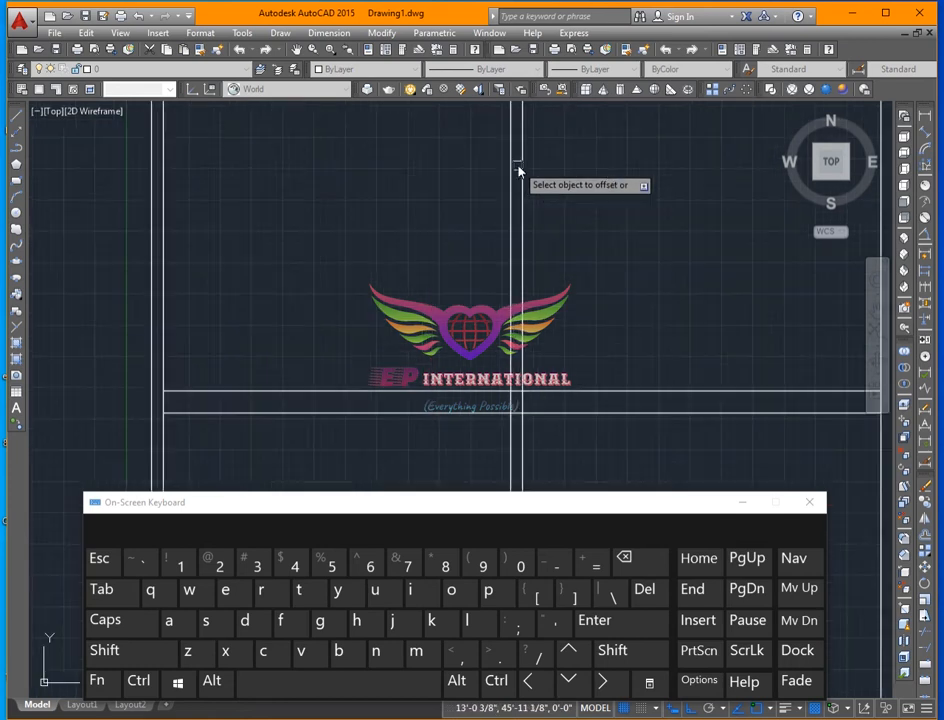
{"action": "scroll", "coordinate": [472, 403], "scroll_direction": "down", "scroll_amount": 2}
{"action": "scroll", "coordinate": [492, 304], "scroll_direction": "up", "scroll_amount": 1}
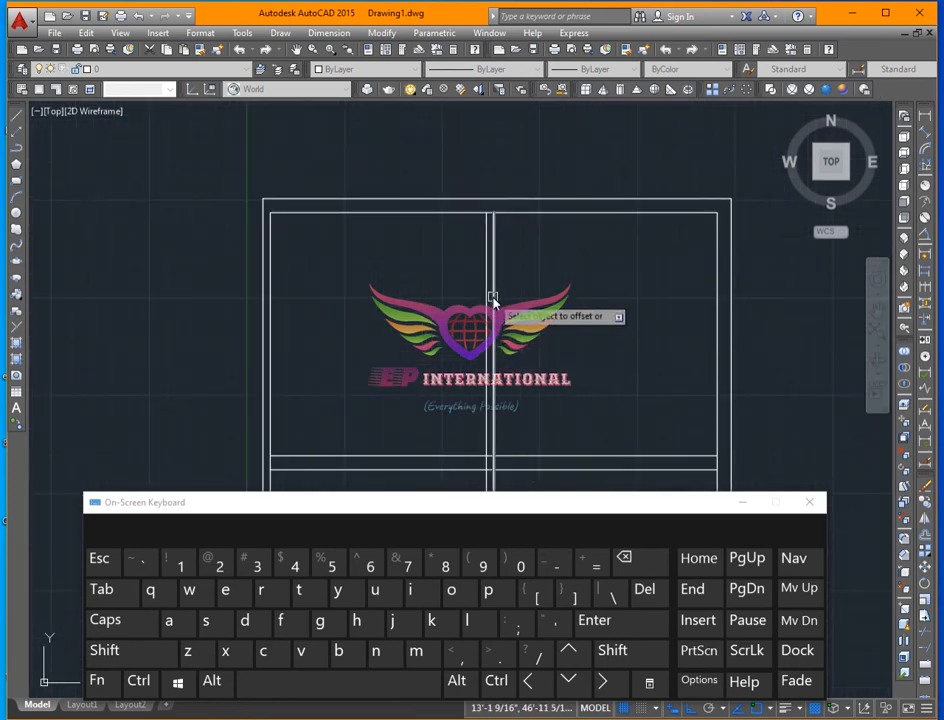
{"action": "left_click", "coordinate": [491, 308]}
{"action": "left_click", "coordinate": [512, 295]}
{"action": "key", "text": "Escape"}
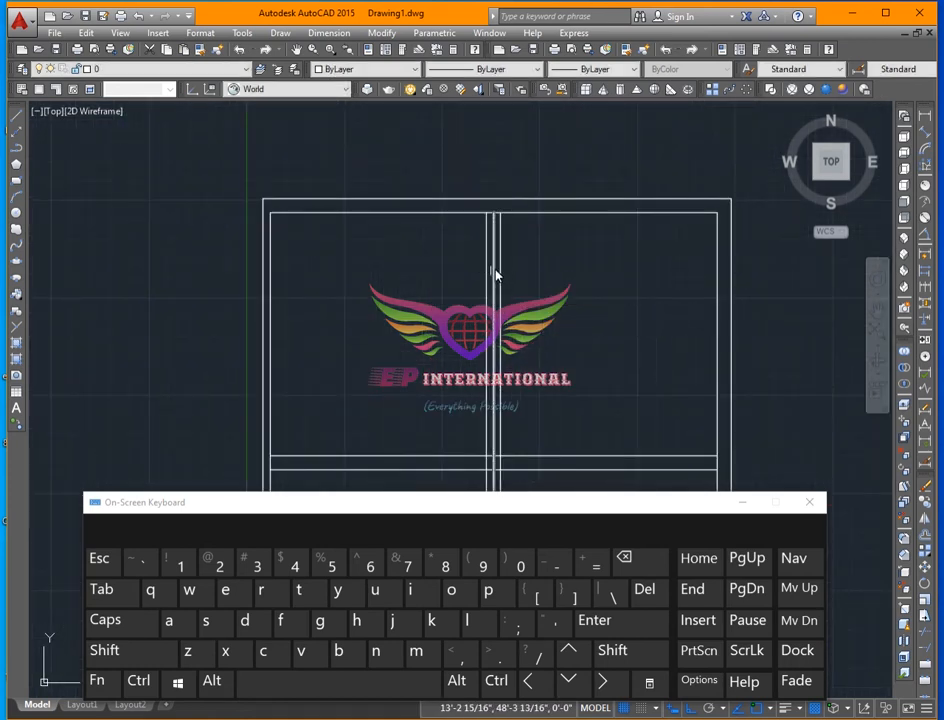
{"action": "left_click", "coordinate": [495, 270]}
{"action": "key", "text": "Delete"}
- Trim the vertical partition lines below the cross wall and clear the overlapping segments where the partition meets it
{"action": "scroll", "coordinate": [505, 272], "scroll_direction": "down", "scroll_amount": 4}
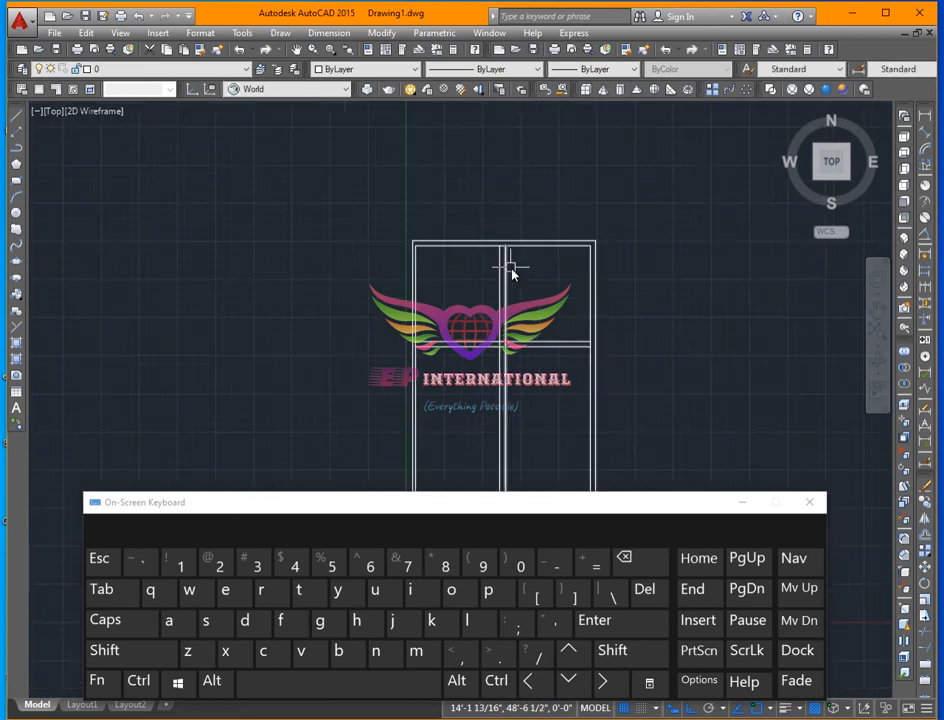
{"action": "scroll", "coordinate": [491, 392], "scroll_direction": "up", "scroll_amount": 1}
{"action": "middle_click_drag", "start_coordinate": [491, 392], "coordinate": [535, 280]}
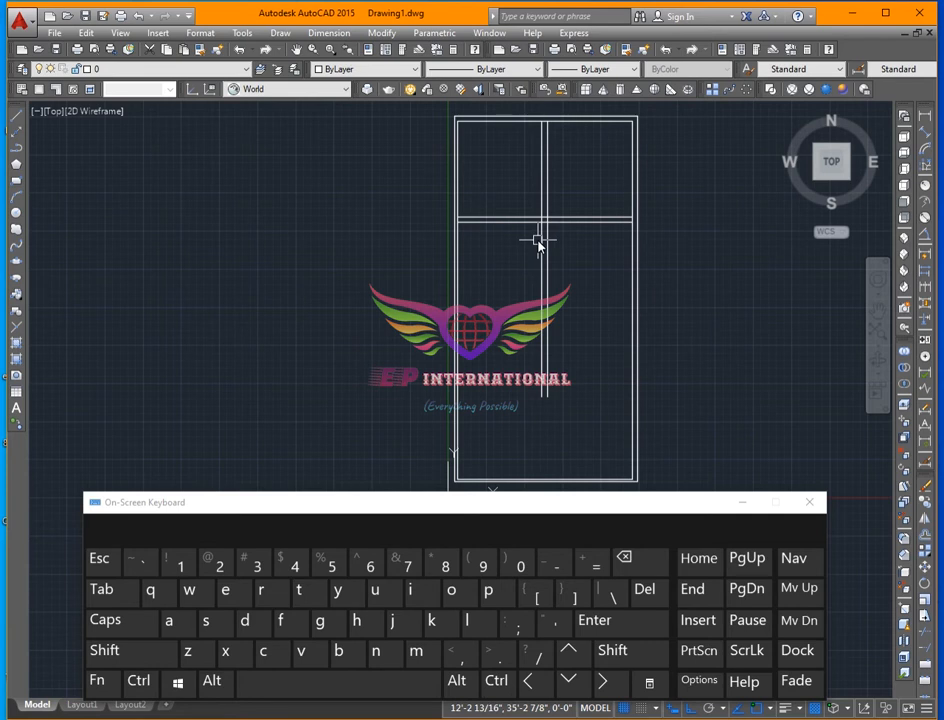
{"action": "type", "text": "tr"}
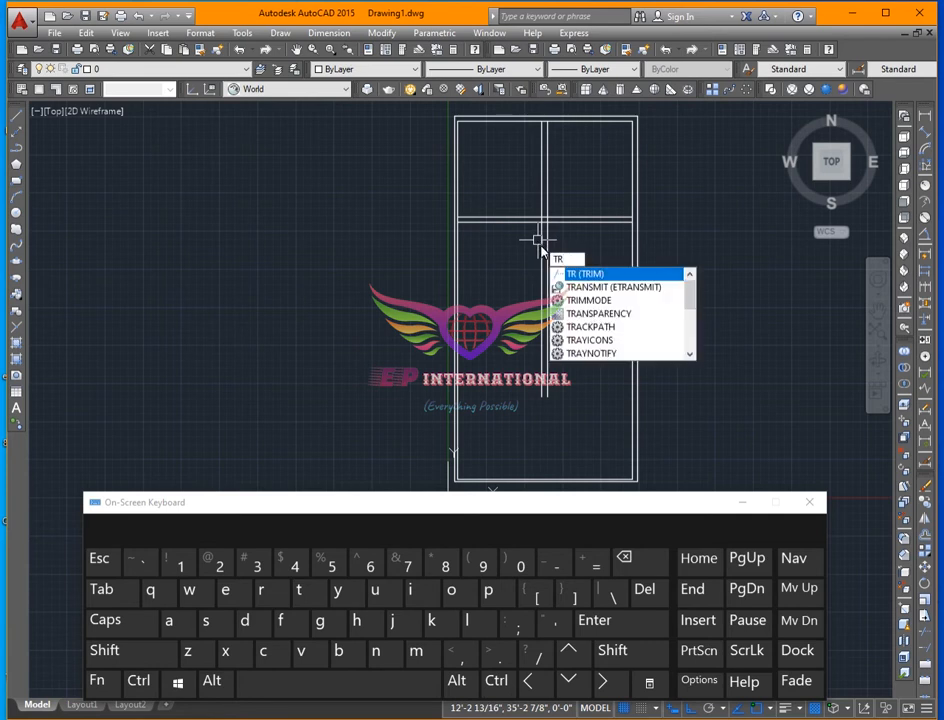
{"action": "key", "text": "Return"}
{"action": "key", "text": "Return"}
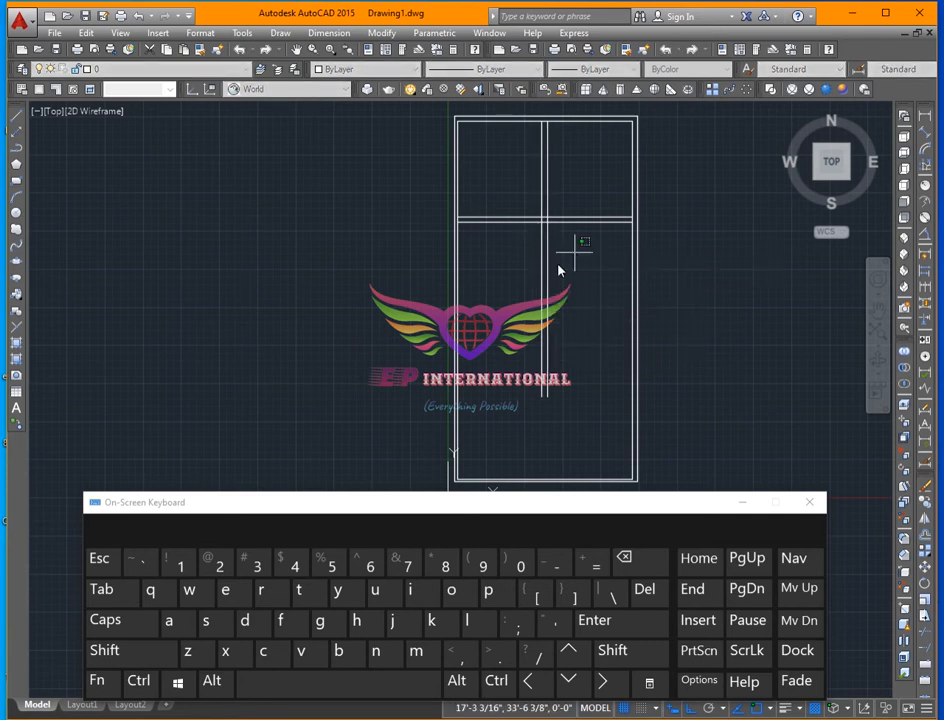
{"action": "left_click", "coordinate": [545, 290]}
{"action": "scroll", "coordinate": [537, 212], "scroll_direction": "up", "scroll_amount": 5}
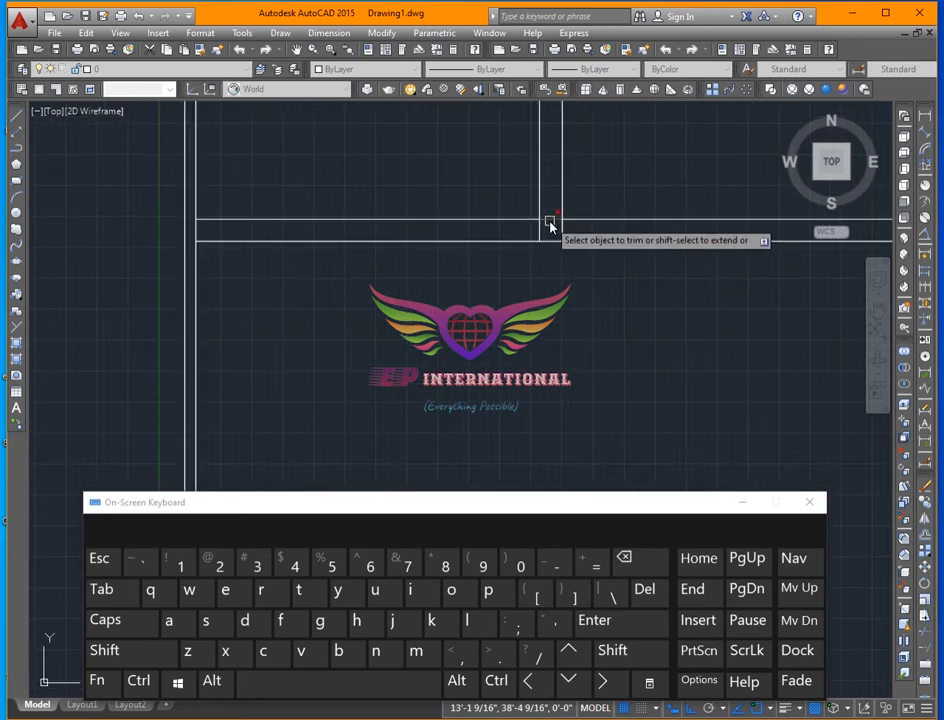
{"action": "left_click", "coordinate": [560, 232]}
{"action": "left_click", "coordinate": [531, 255]}
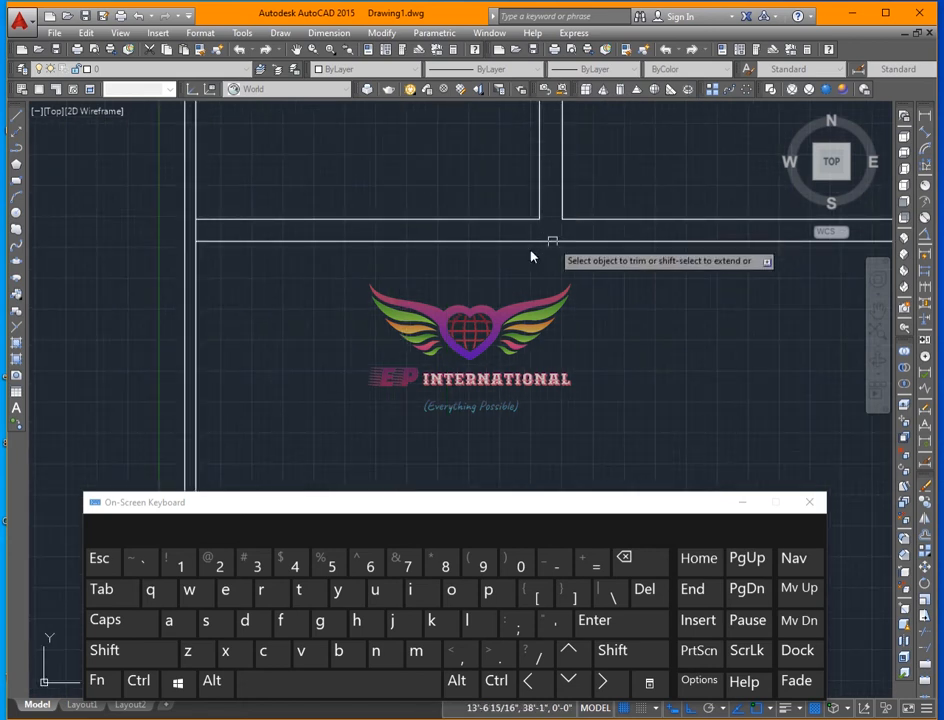
- Trim the inner wall segments where the cross wall meets both side walls and the partition meets the upper wall
{"action": "left_click", "coordinate": [197, 235]}
{"action": "scroll", "coordinate": [527, 305], "scroll_direction": "down", "scroll_amount": 4}
{"action": "scroll", "coordinate": [525, 282], "scroll_direction": "up", "scroll_amount": 4}
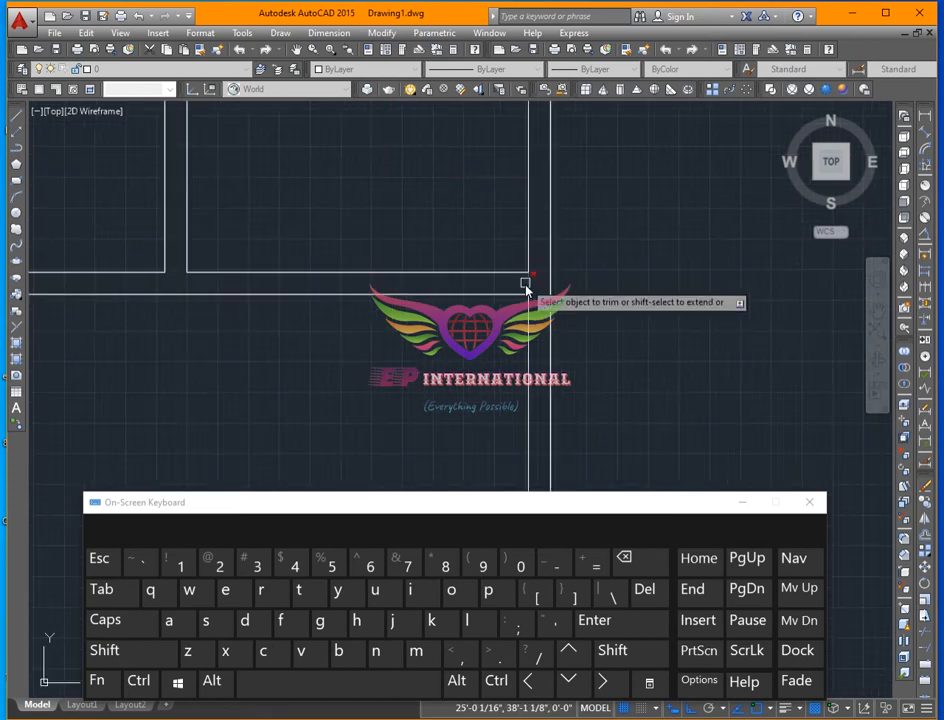
{"action": "left_click", "coordinate": [550, 318]}
{"action": "scroll", "coordinate": [552, 318], "scroll_direction": "down", "scroll_amount": 5}
{"action": "scroll", "coordinate": [402, 150], "scroll_direction": "up", "scroll_amount": 5}
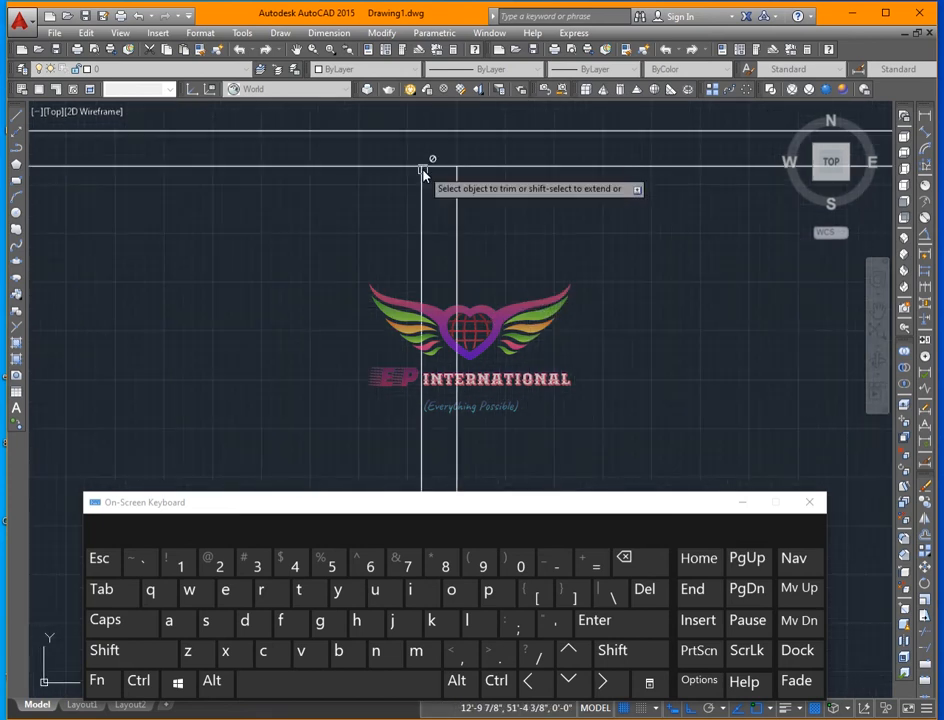
{"action": "left_click", "coordinate": [431, 168]}
{"action": "scroll", "coordinate": [431, 172], "scroll_direction": "down", "scroll_amount": 4}
{"action": "scroll", "coordinate": [465, 230], "scroll_direction": "up", "scroll_amount": 3}
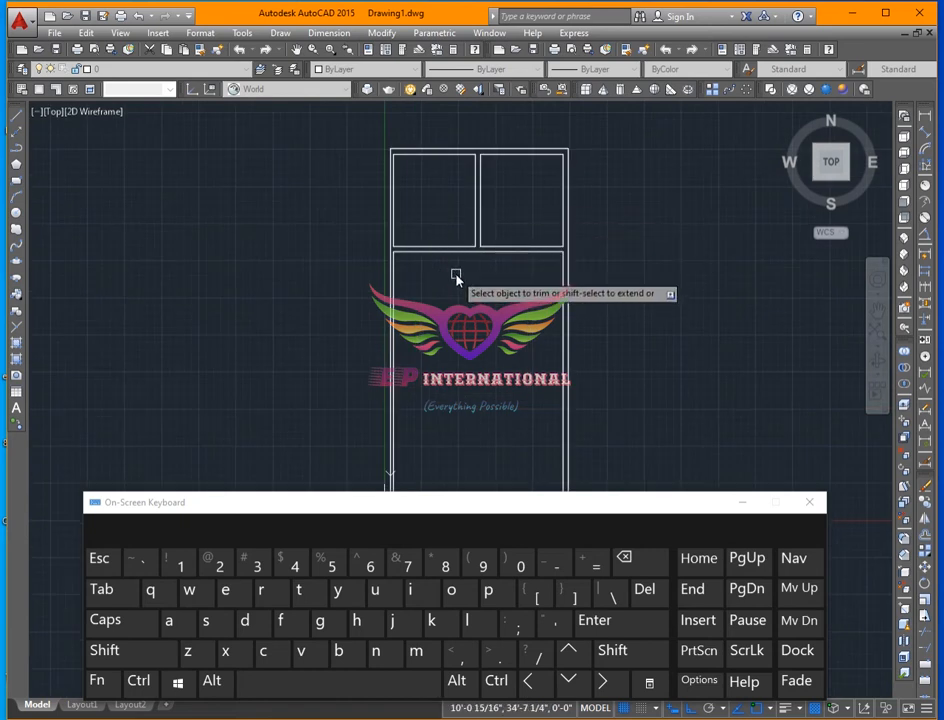
{"action": "key", "text": "Escape"}
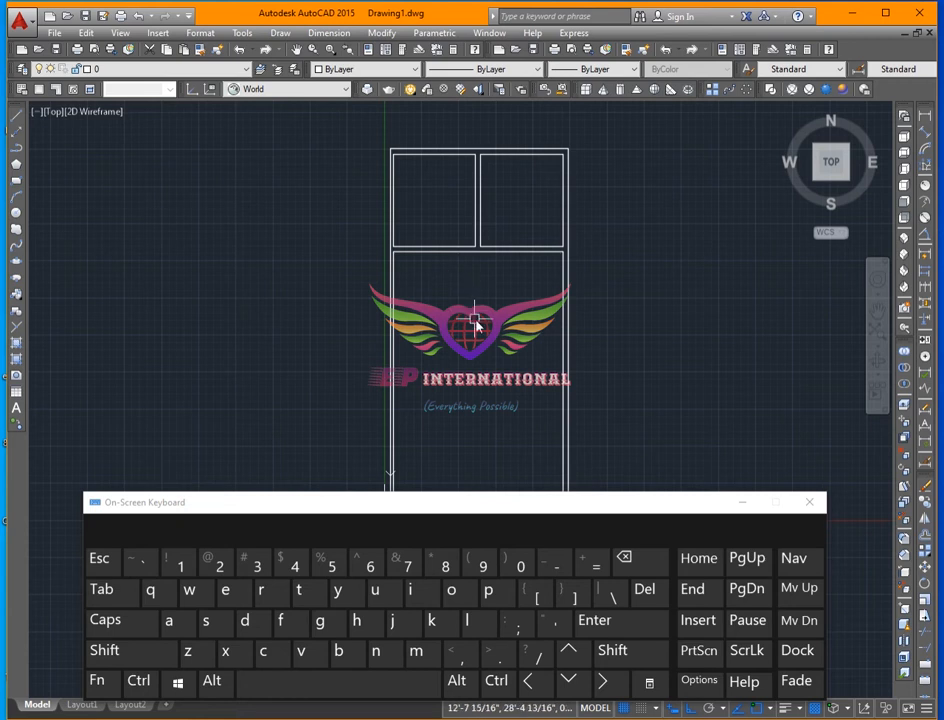
- Draw a short vertical line across the 9" cross wall, from the lower end of the partition's left line to the wall's lower edge
{"action": "scroll", "coordinate": [495, 292], "scroll_direction": "up", "scroll_amount": 2}
{"action": "scroll", "coordinate": [497, 290], "scroll_direction": "down", "scroll_amount": 2}
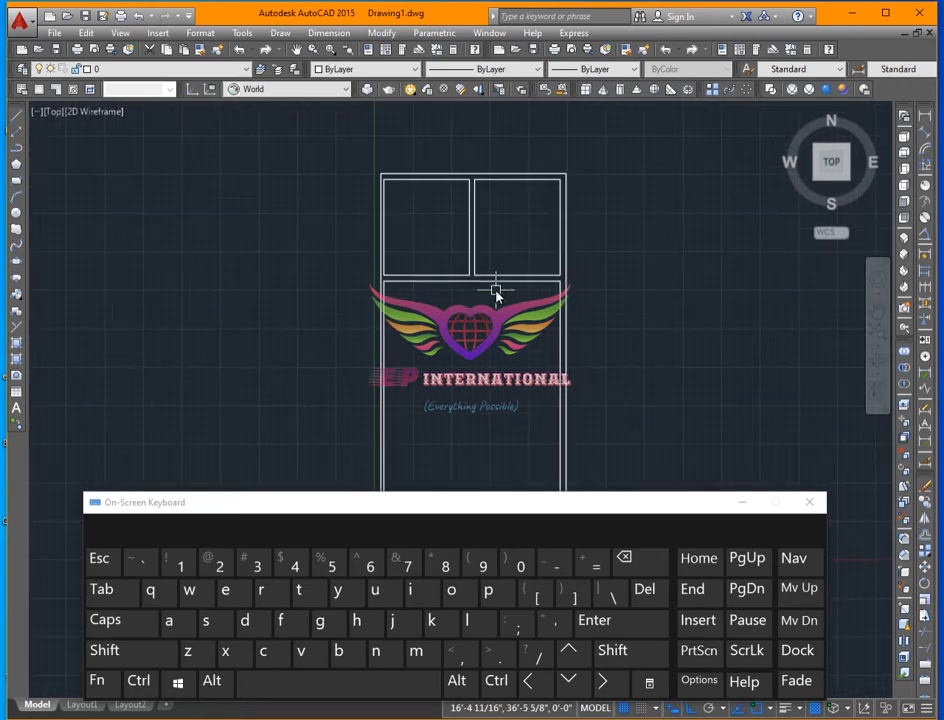
{"action": "middle_click_drag", "start_coordinate": [480, 333], "coordinate": [527, 298]}
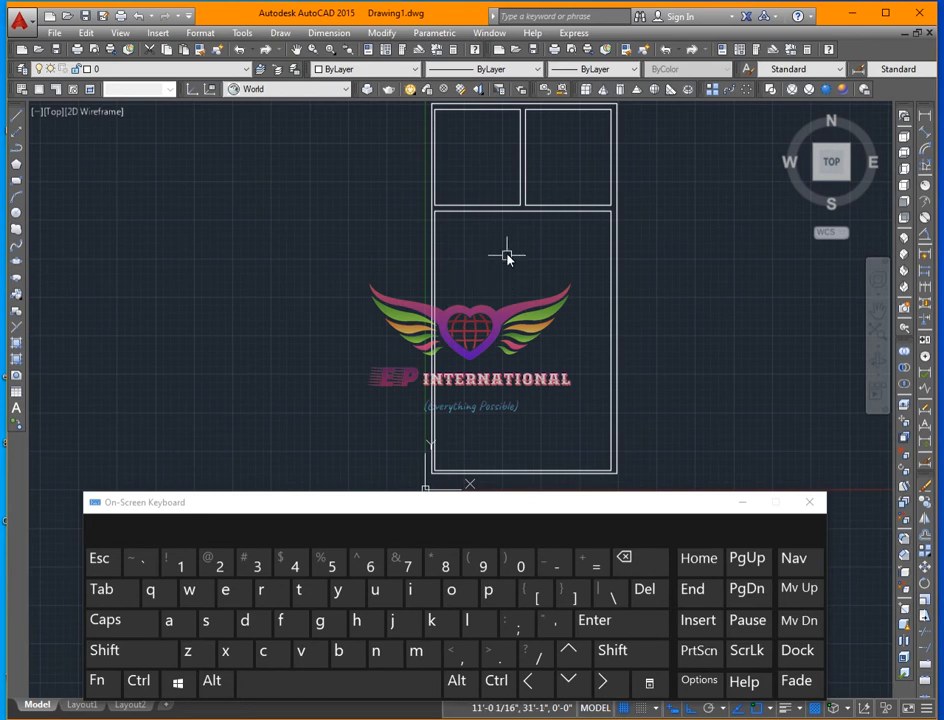
{"action": "scroll", "coordinate": [493, 217], "scroll_direction": "up", "scroll_amount": 2}
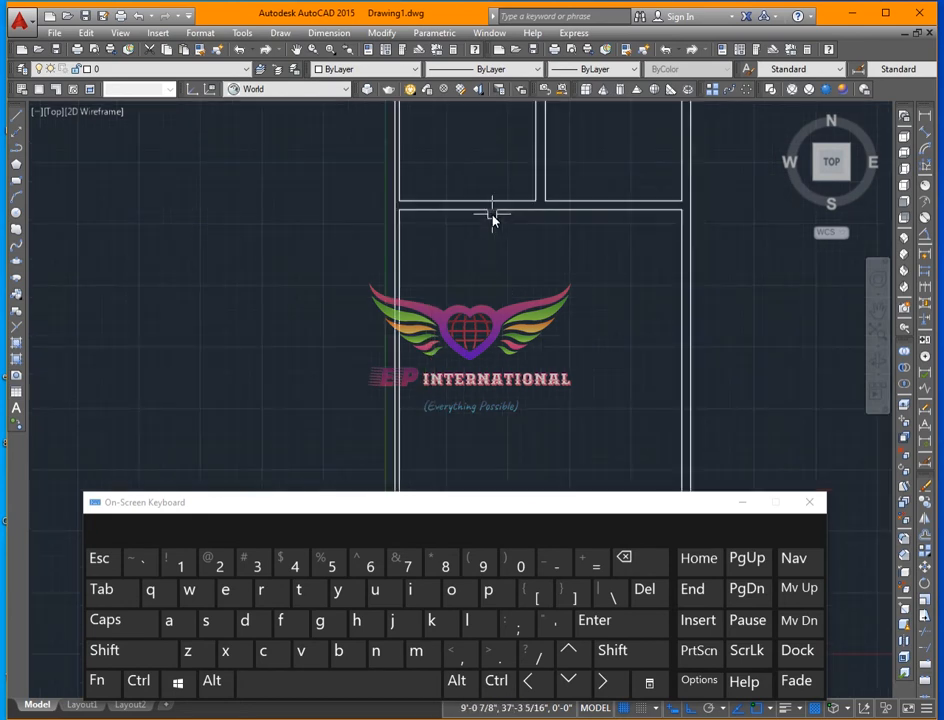
{"action": "type", "text": "l"}
{"action": "key", "text": "Return"}
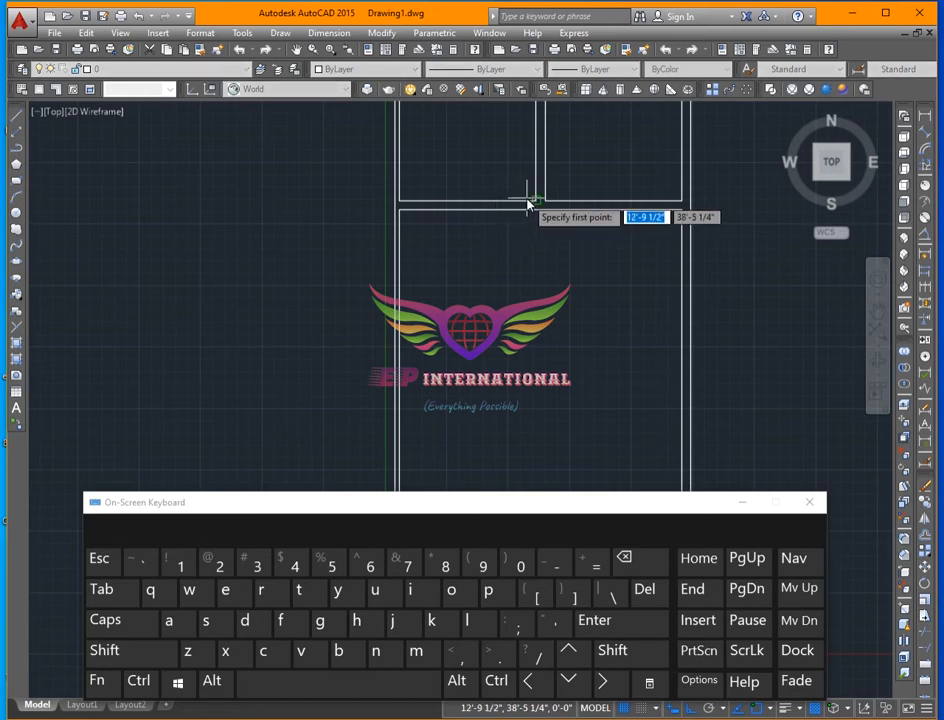
{"action": "scroll", "coordinate": [533, 222], "scroll_direction": "up", "scroll_amount": 2}
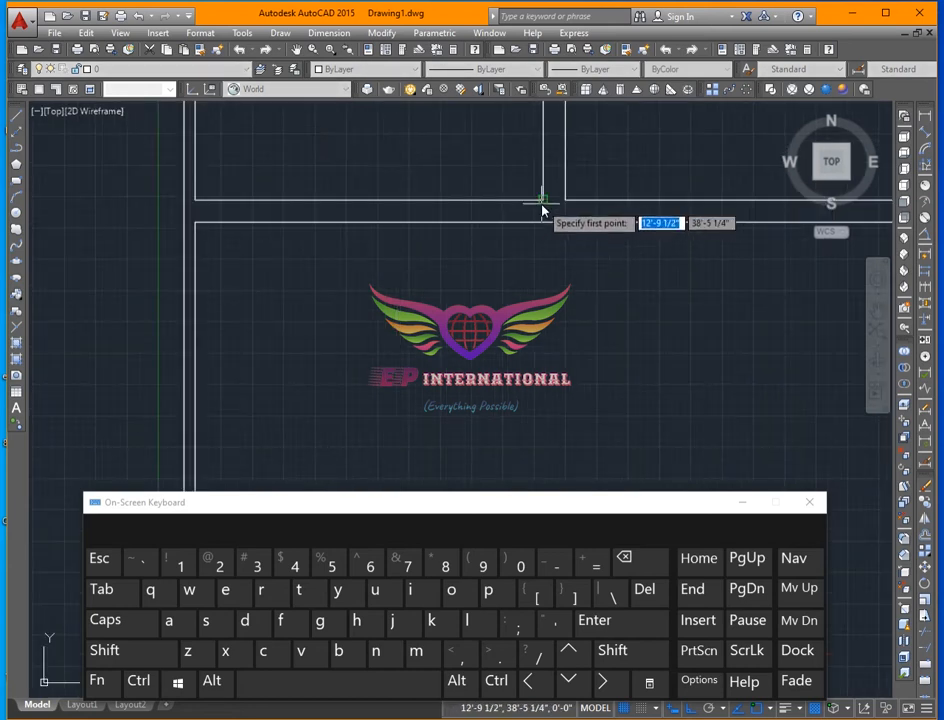
{"action": "left_click", "coordinate": [542, 212]}
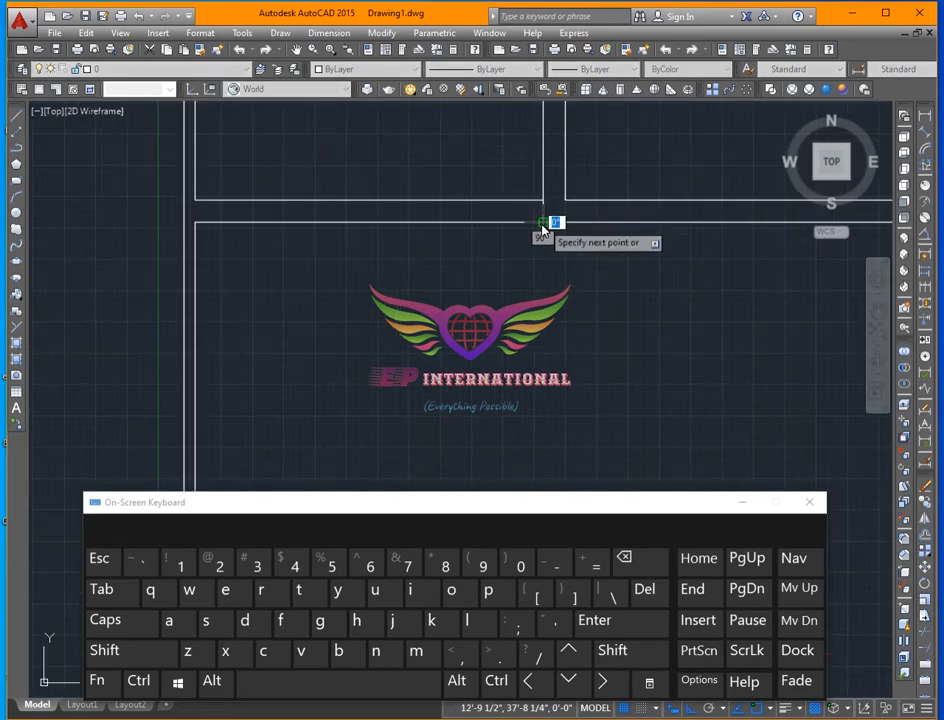
{"action": "key", "text": "Escape"}
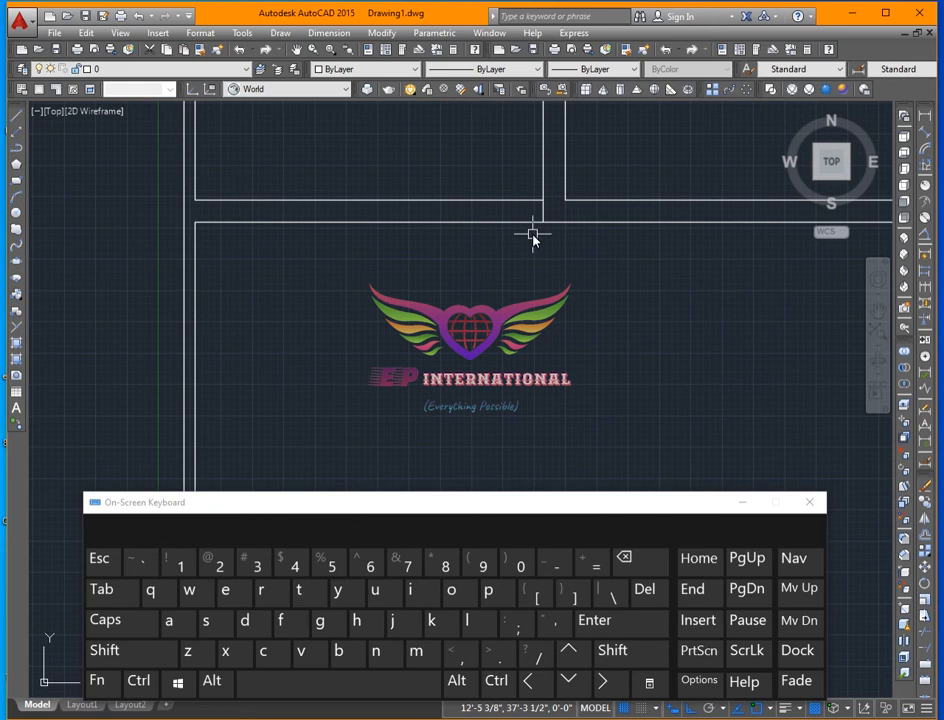
- Offset the short vertical line below the partition's left side 4.5" to the left within the cross wall
{"action": "type", "text": "o"}
{"action": "key", "text": "Return"}
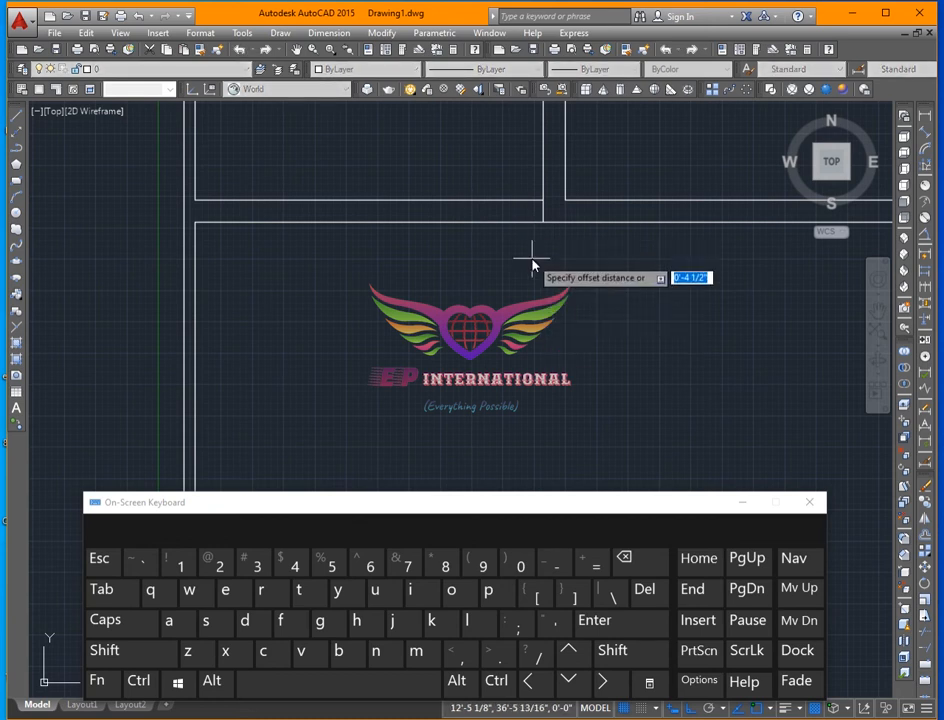
{"action": "type", "text": "4.5"}
{"action": "key", "text": "Return"}
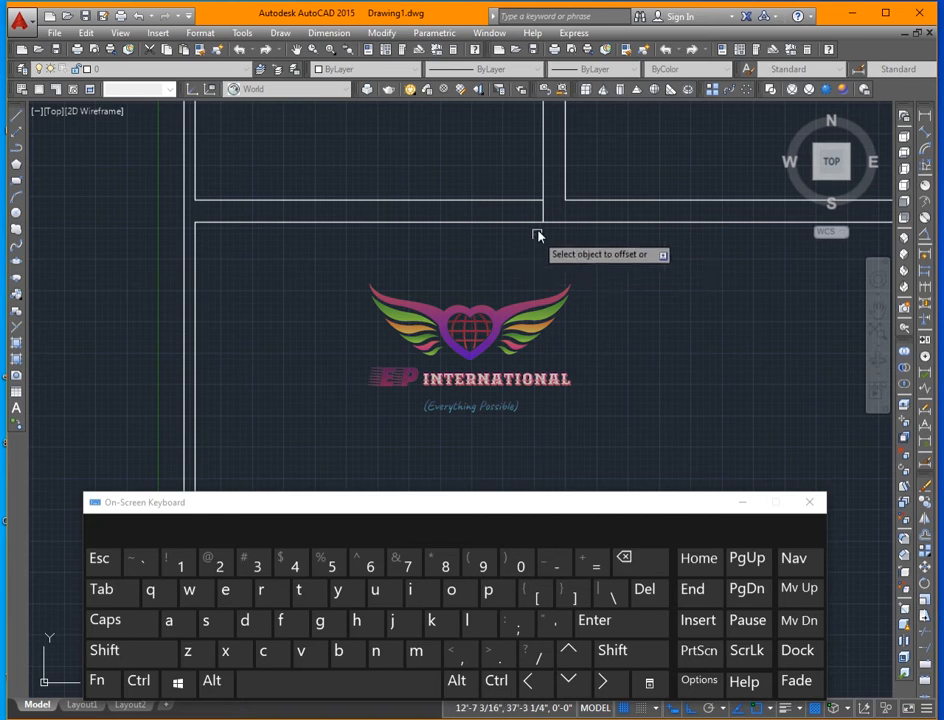
{"action": "key", "text": "Return"}
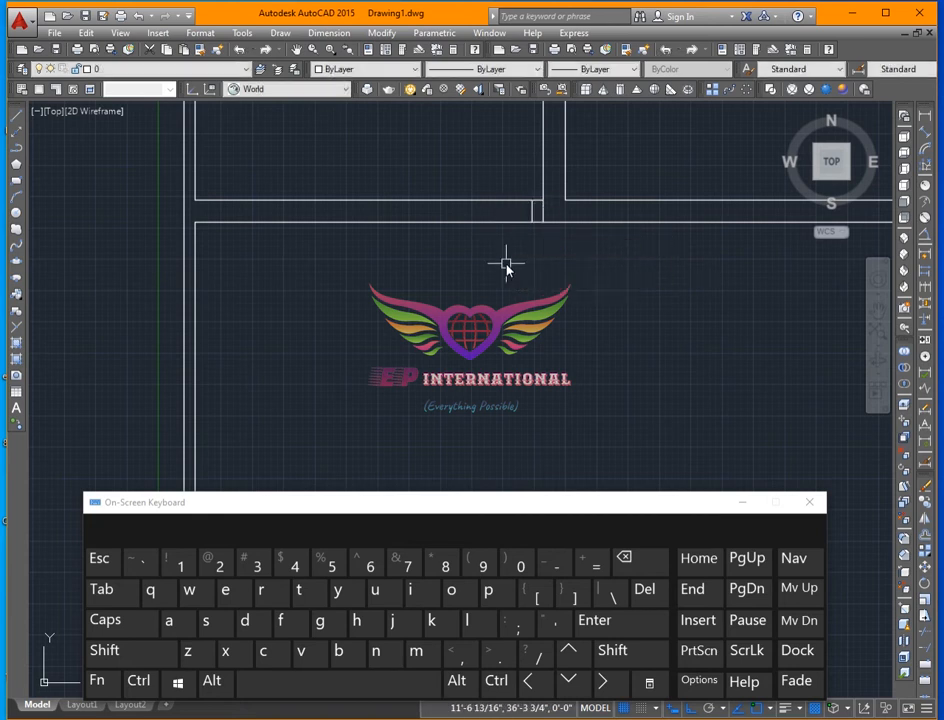
- Offset the left door-jamb line beside the partition 3.5' to the left to mark the opening's far side
{"action": "key", "text": "Return"}
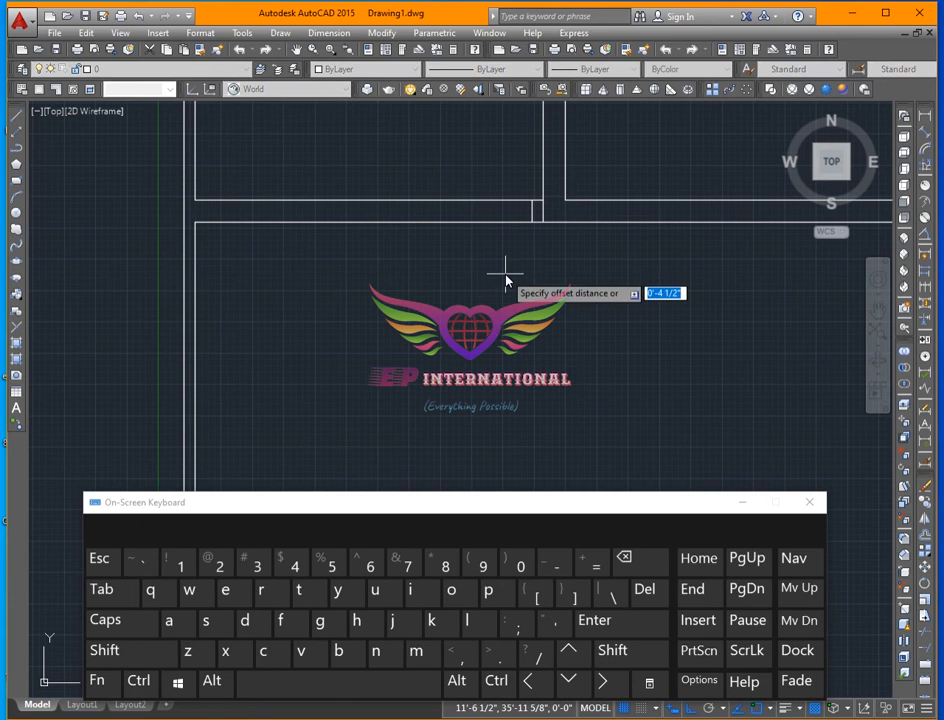
{"action": "type", "text": "3."}
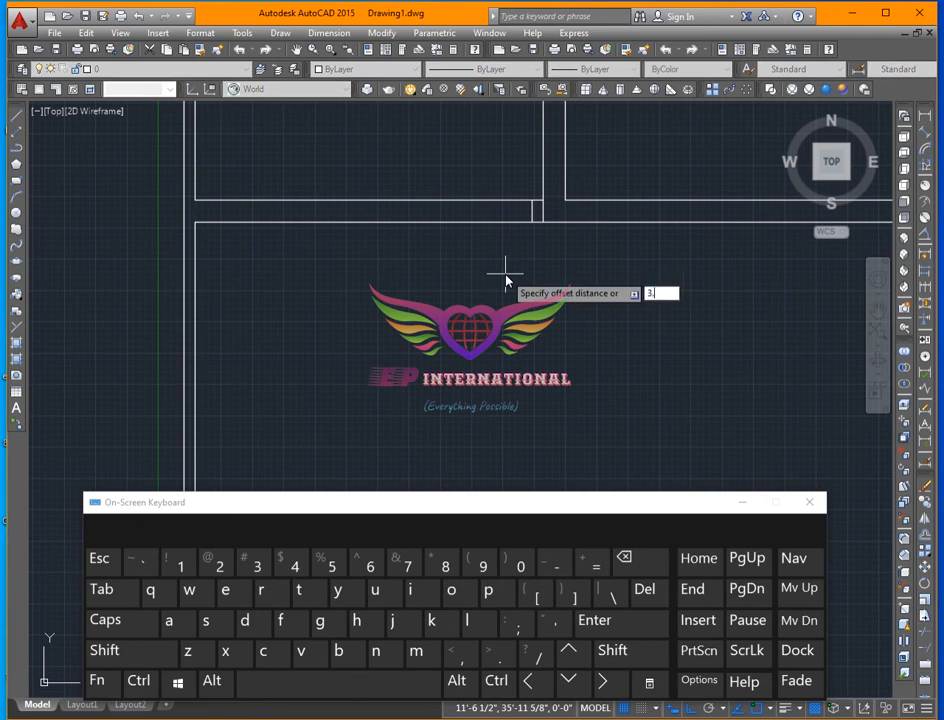
{"action": "type", "text": "5"}
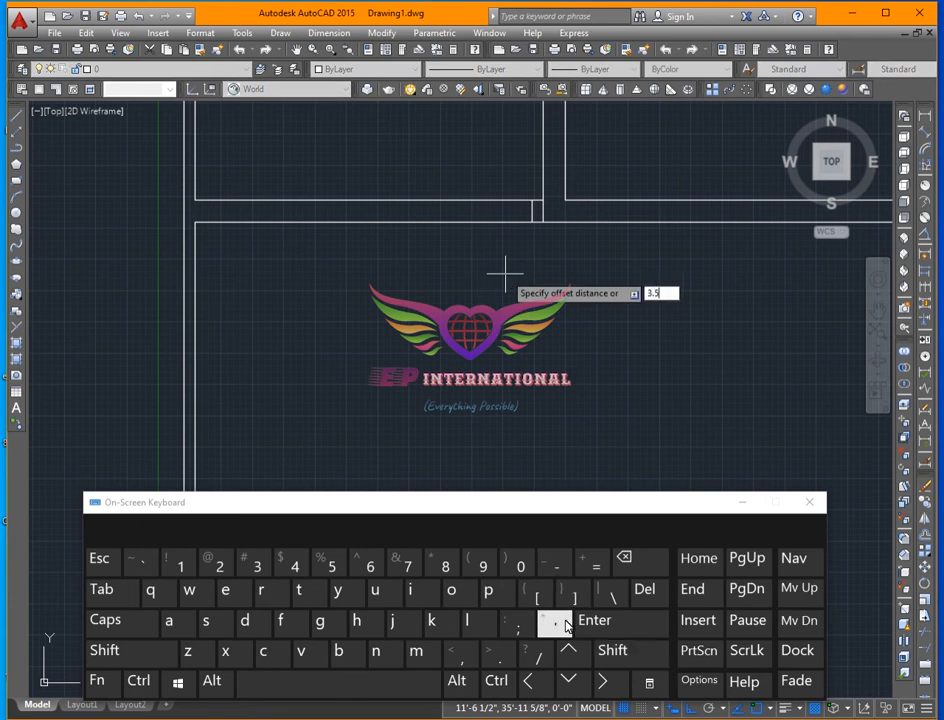
{"action": "left_click", "coordinate": [550, 622]}
{"action": "key", "text": "Return"}
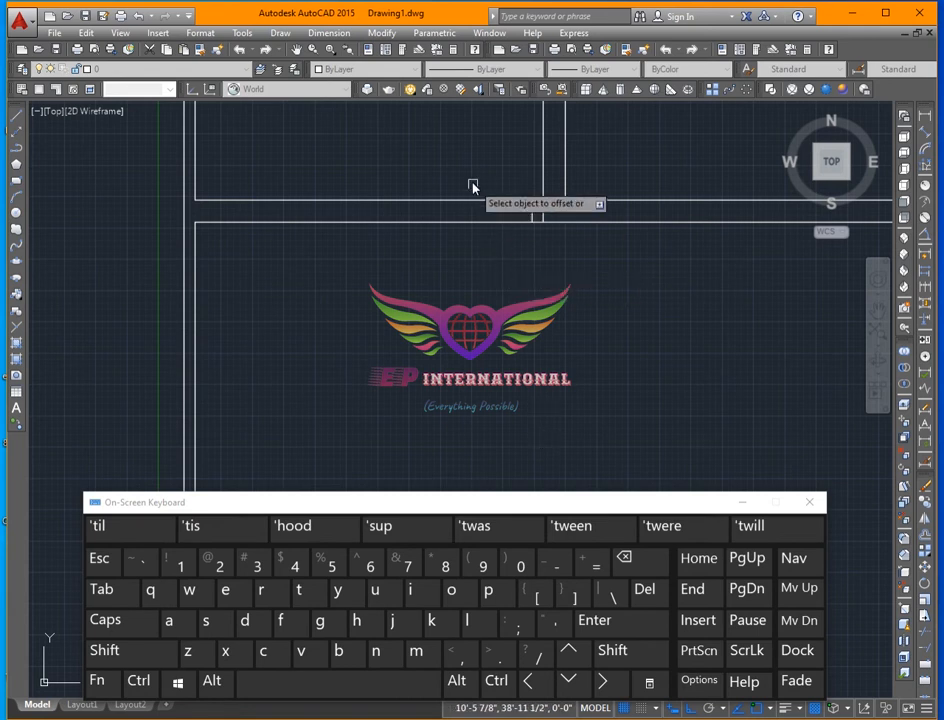
{"action": "left_click", "coordinate": [472, 224]}
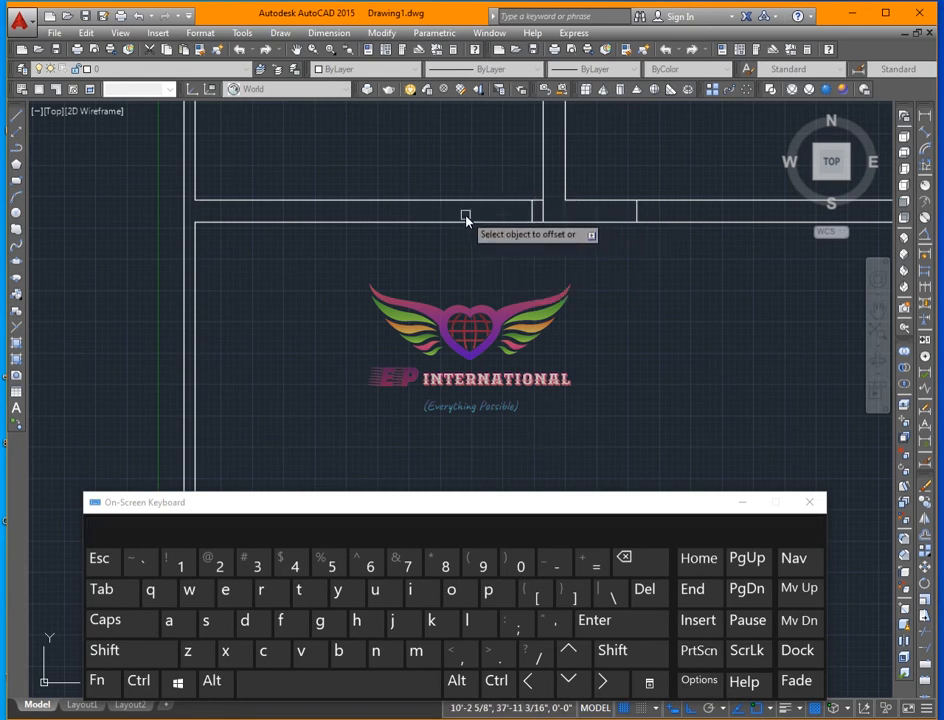
{"action": "left_click", "coordinate": [529, 217]}
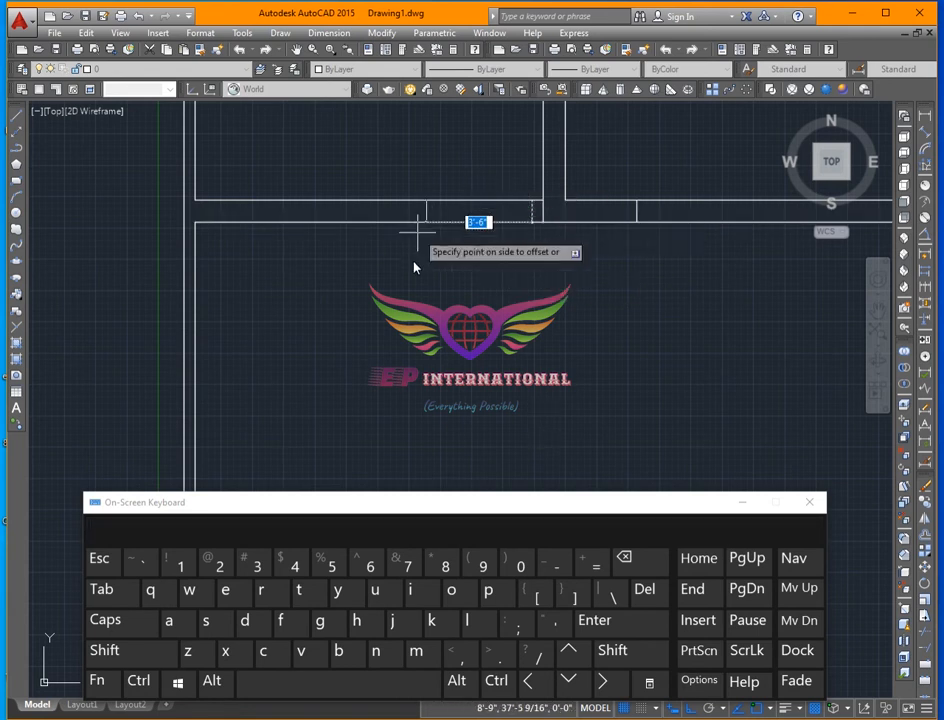
{"action": "left_click", "coordinate": [412, 265]}
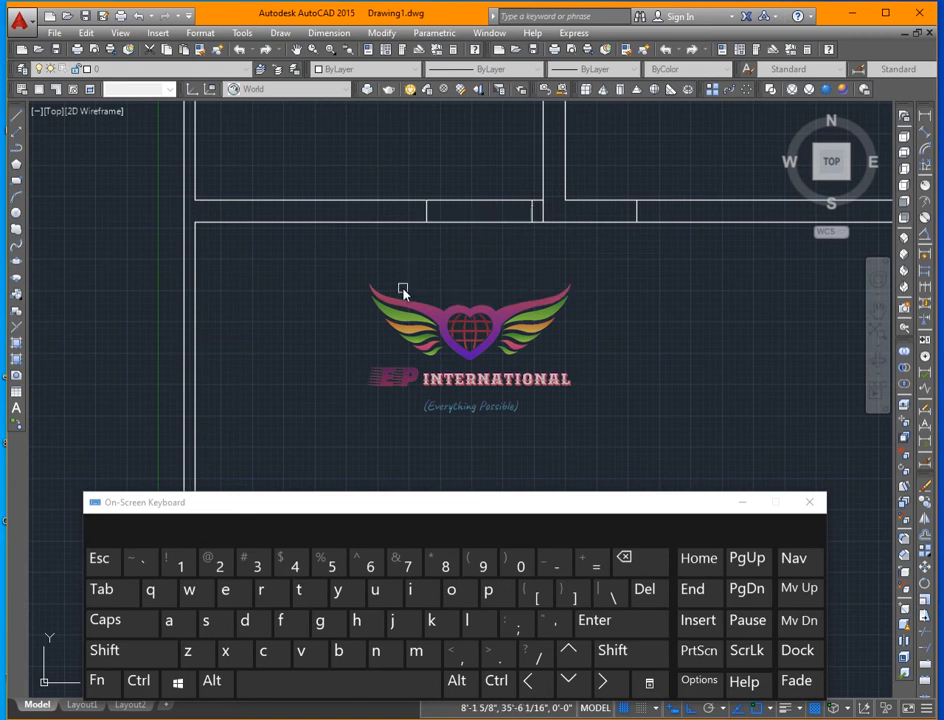
- Delete the stray offset line in the cross wall to the right of the partition
{"action": "left_click", "coordinate": [637, 215]}
{"action": "key", "text": "Escape"}
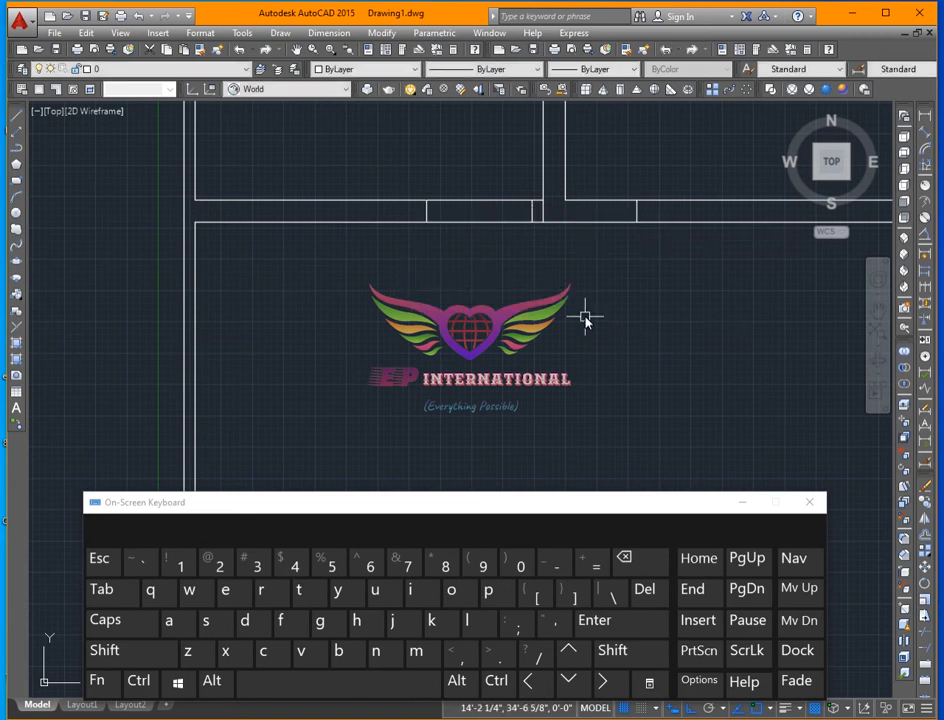
{"action": "left_click", "coordinate": [636, 213]}
{"action": "key", "text": "Delete"}
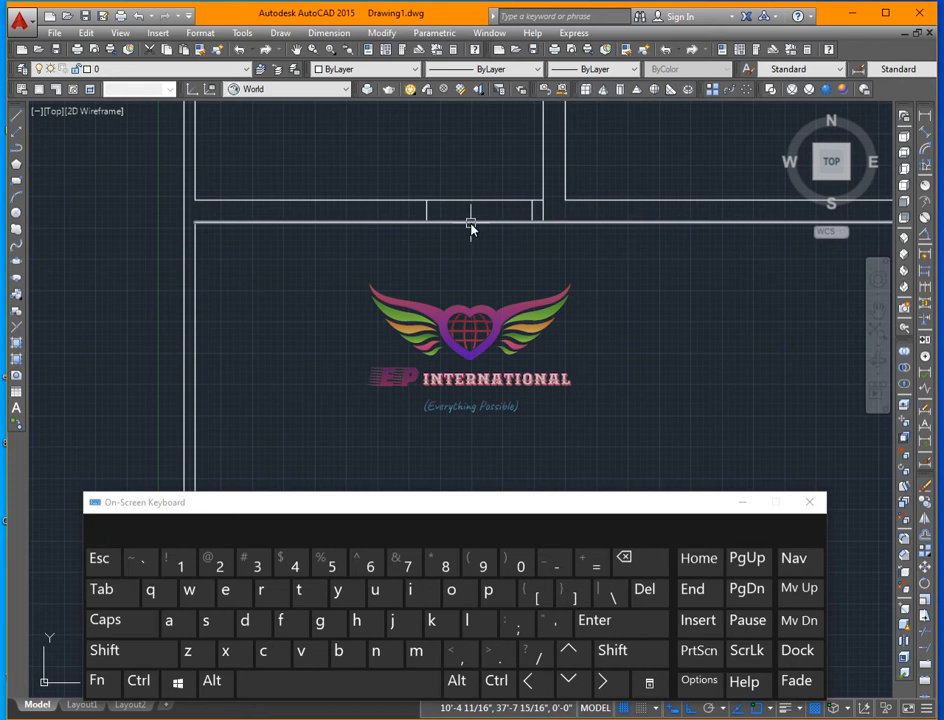
- Trim both cross-wall lines between the two jamb lines to open the left room's doorway
{"action": "type", "text": "t"}
{"action": "key", "text": "Return"}
{"action": "key", "text": "Return"}
{"action": "left_click", "coordinate": [489, 188]}
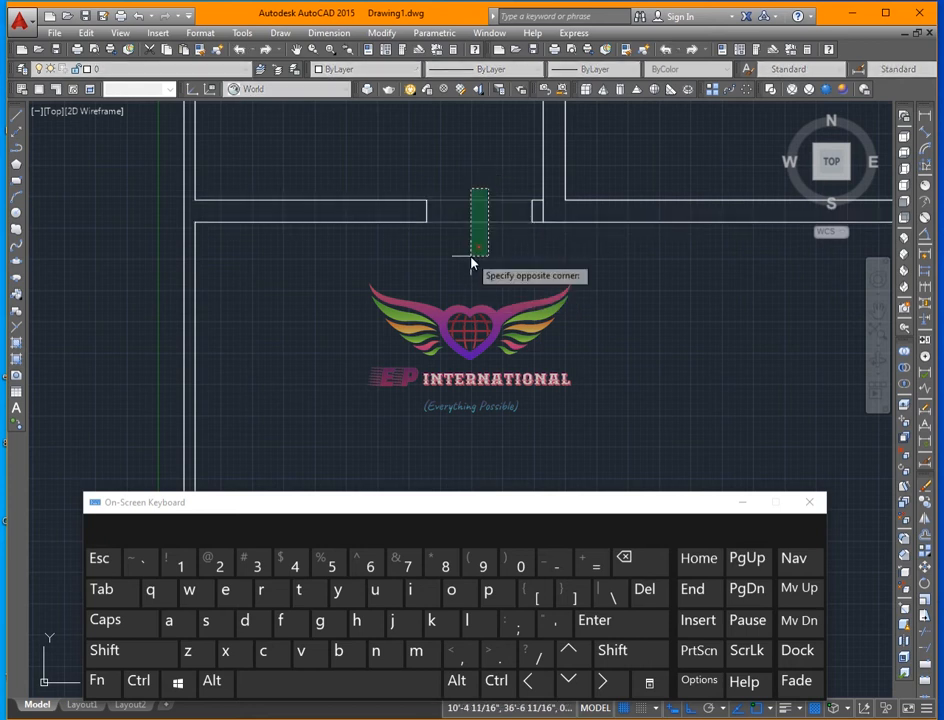
{"action": "left_click", "coordinate": [470, 256]}
{"action": "scroll", "coordinate": [543, 214], "scroll_direction": "up", "scroll_amount": 4}
{"action": "key", "text": "Escape"}
- Delete the short vertical construction line crossing the cross wall below the partition's left line
{"action": "left_click", "coordinate": [543, 208]}
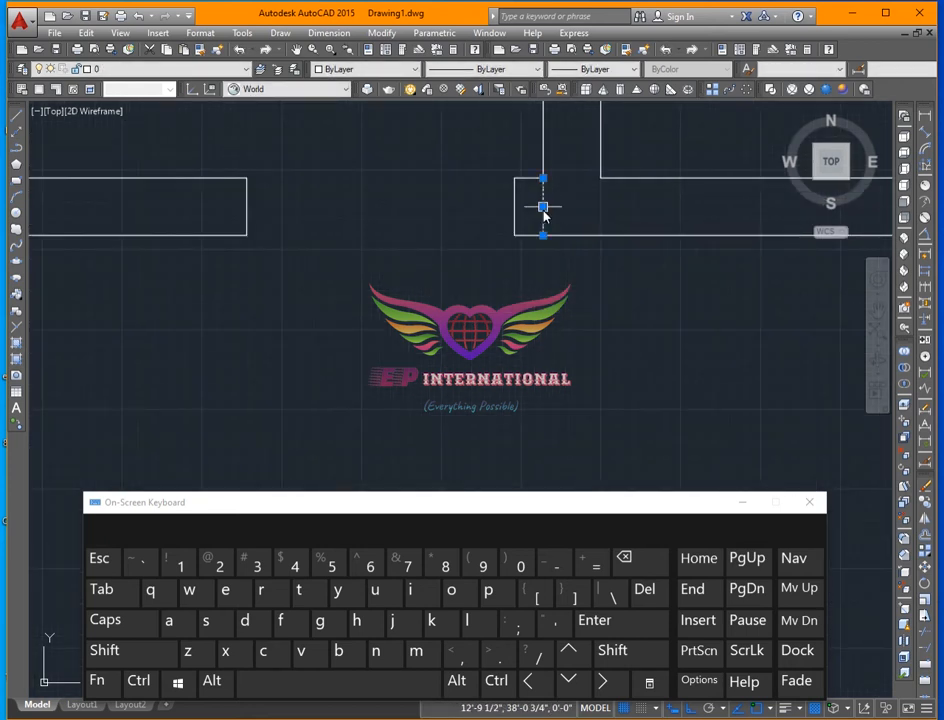
{"action": "key", "text": "Delete"}
{"action": "scroll", "coordinate": [384, 290], "scroll_direction": "down", "scroll_amount": 3}
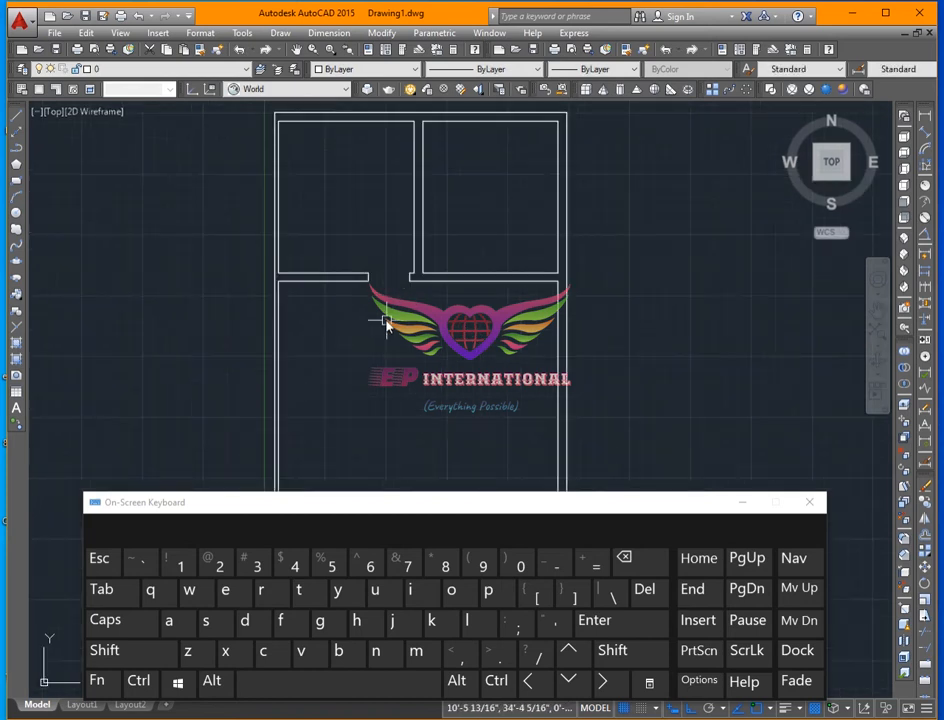
- Draw a short vertical line across the cross wall, from the lower end of the partition's right line to the wall's lower edge
{"action": "scroll", "coordinate": [430, 290], "scroll_direction": "up", "scroll_amount": 4}
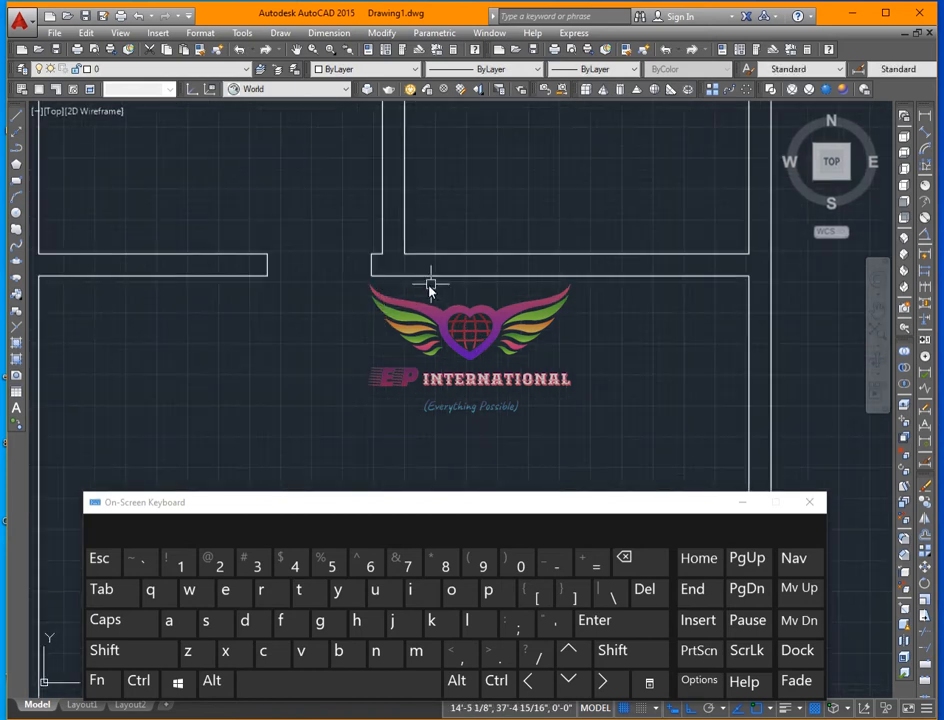
{"action": "key", "text": "Return"}
{"action": "scroll", "coordinate": [412, 272], "scroll_direction": "up", "scroll_amount": 4}
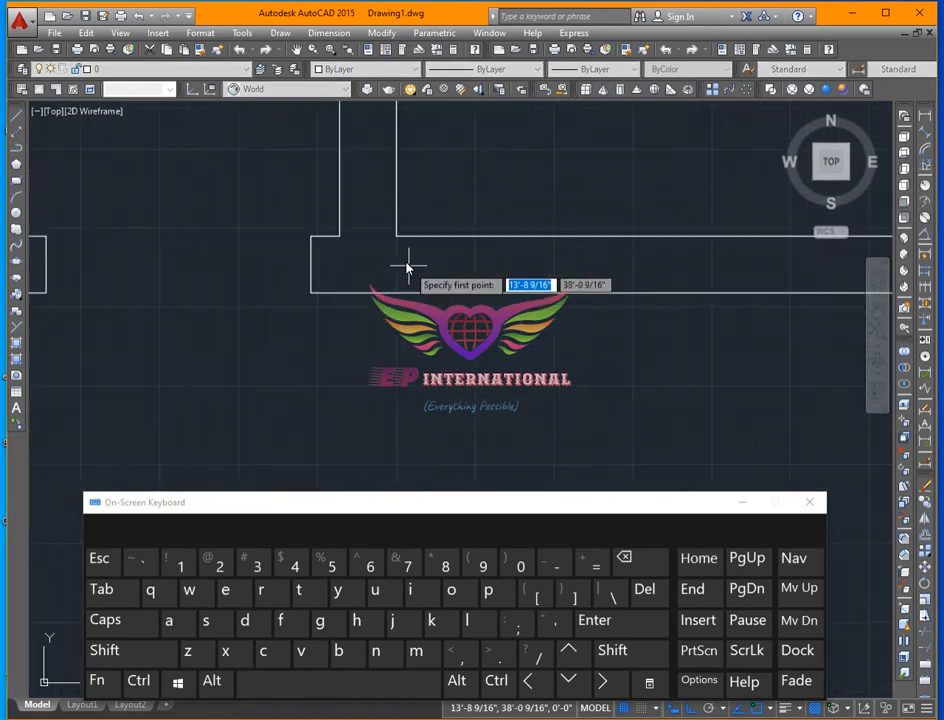
{"action": "left_click", "coordinate": [396, 237]}
{"action": "left_click", "coordinate": [397, 293]}
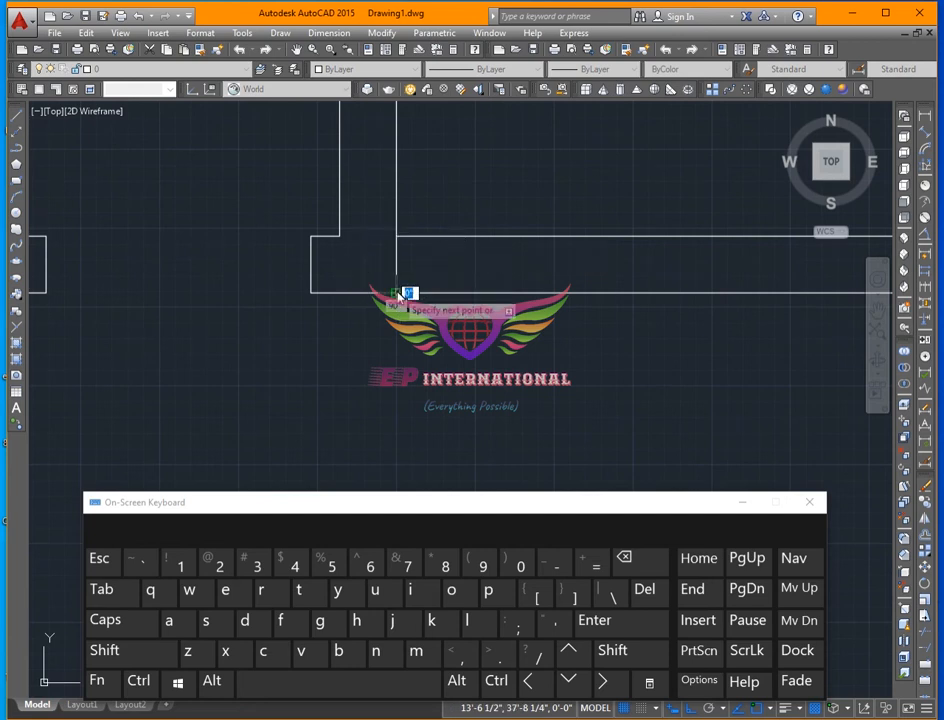
{"action": "key", "text": "Return"}
- Offset the short vertical line below the partition's right side 4.5" to the right
{"action": "type", "text": "o"}
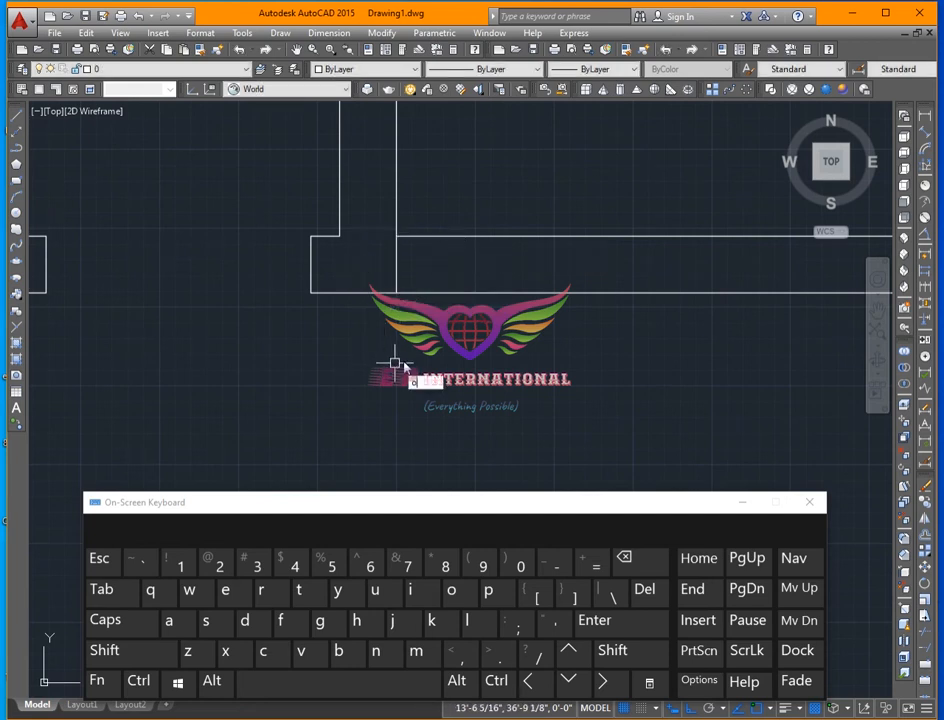
{"action": "key", "text": "Return"}
{"action": "type", "text": "45"}
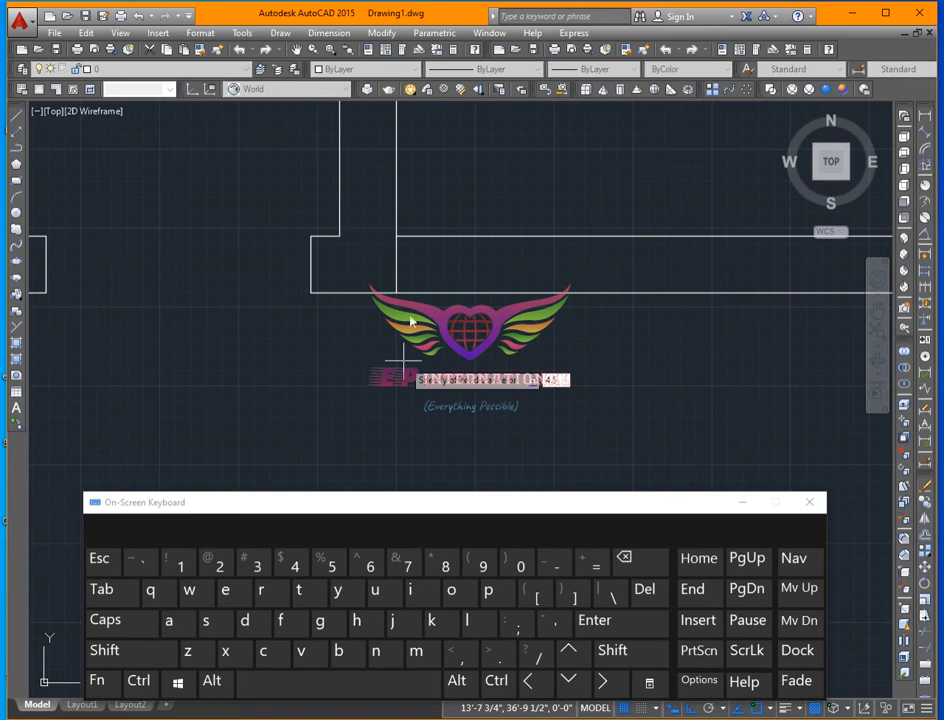
{"action": "key", "text": "Return"}
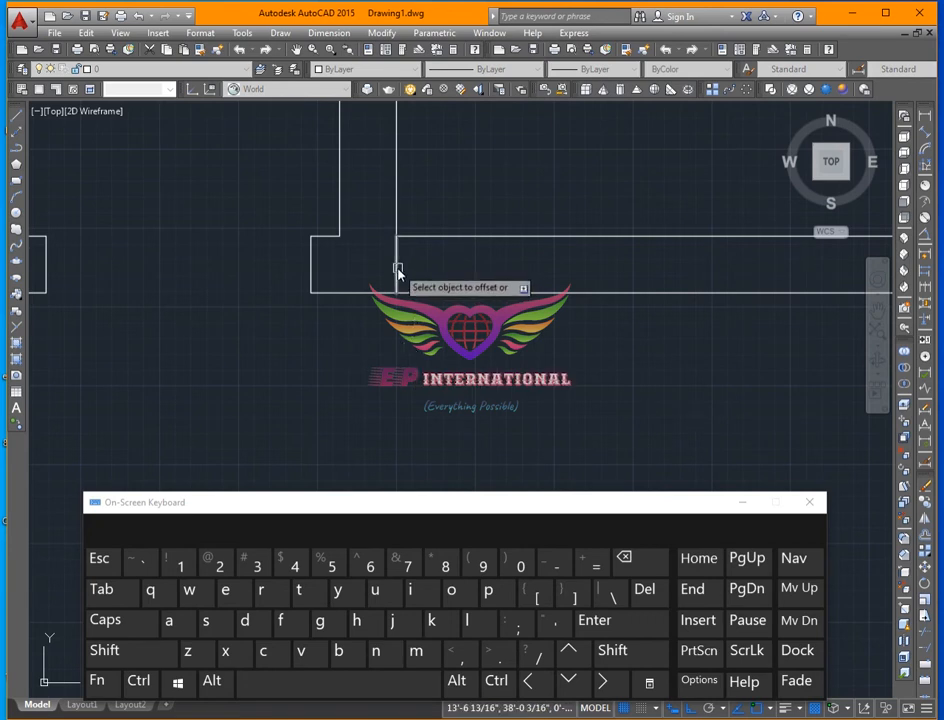
{"action": "left_click", "coordinate": [396, 270]}
{"action": "left_click", "coordinate": [469, 313]}
{"action": "key", "text": "Return"}
- Offset the right door-jamb line beside the partition 3.5' to the right to mark the opening's far side
{"action": "key", "text": "Return"}
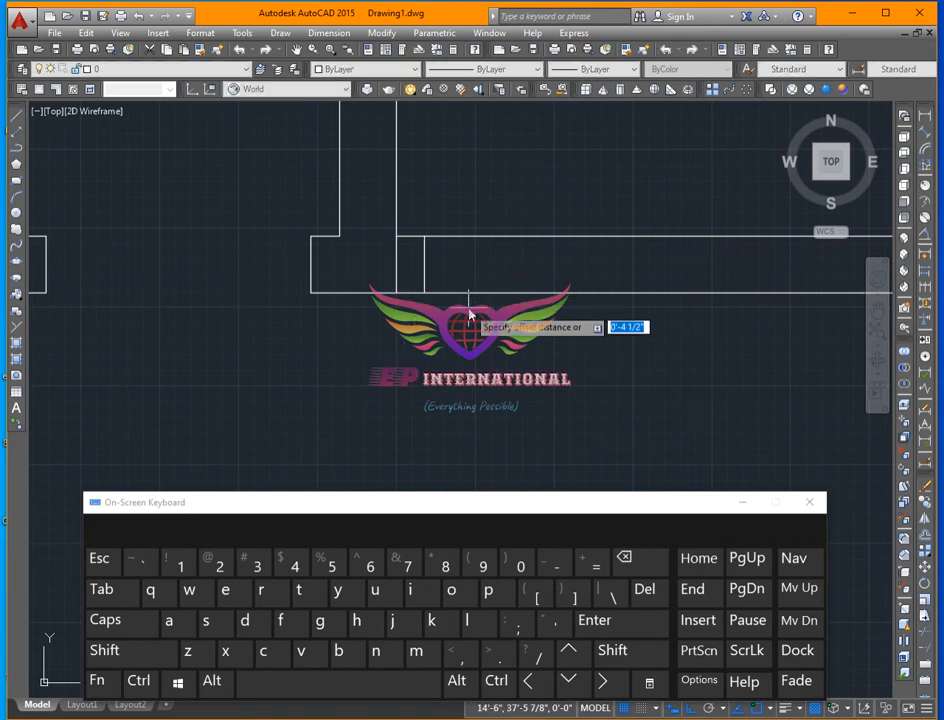
{"action": "type", "text": "3"}
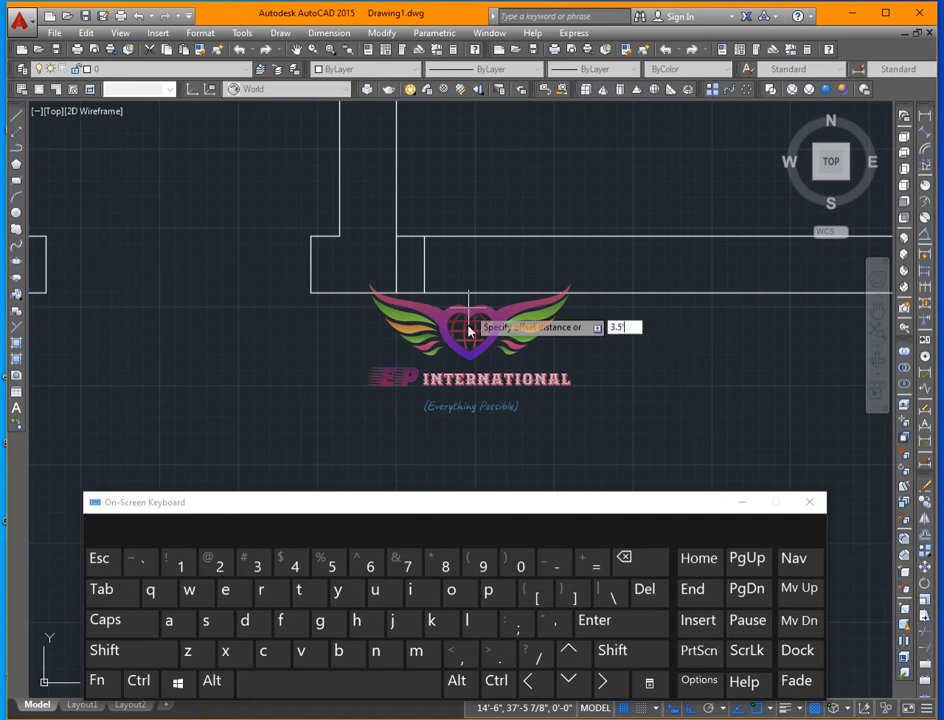
{"action": "type", "text": ".5"}
{"action": "key", "text": "Return"}
{"action": "left_click", "coordinate": [424, 267]}
{"action": "left_click", "coordinate": [548, 276]}
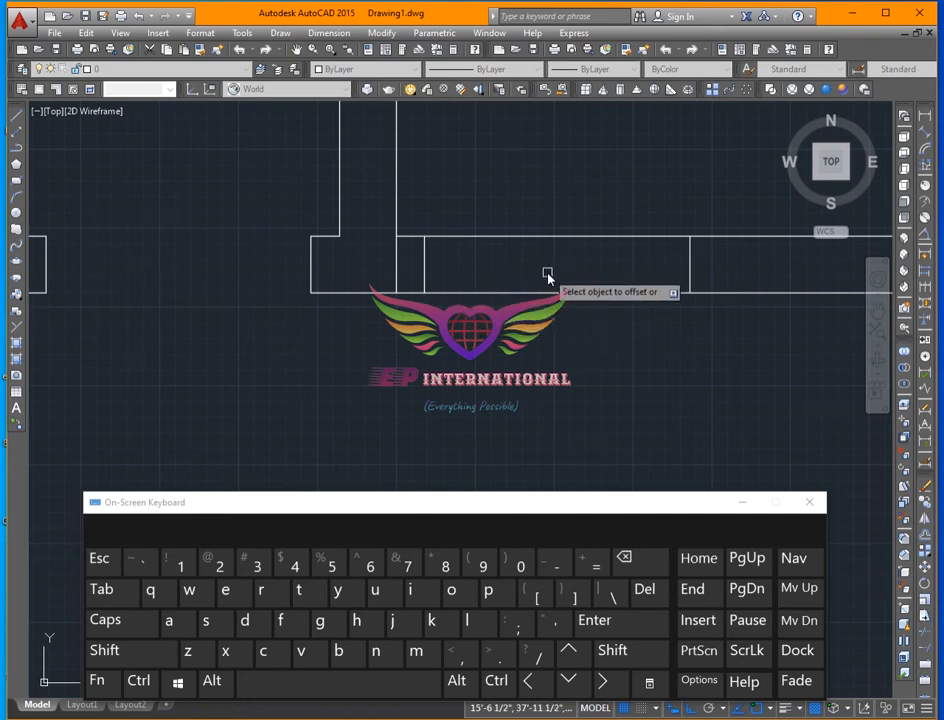
{"action": "key", "text": "Return"}
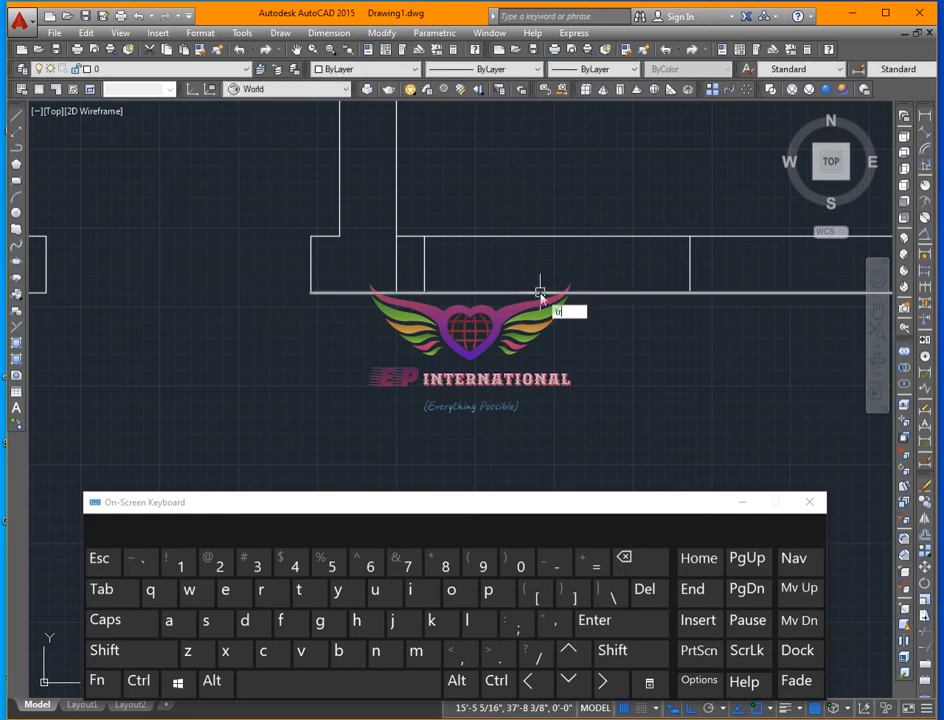
- Trim both cross-wall lines across the right room's door opening and remove the short line below the partition's right side
{"action": "key", "text": "Return"}
{"action": "key", "text": "Return"}
{"action": "left_click", "coordinate": [540, 293]}
{"action": "left_click", "coordinate": [547, 235]}
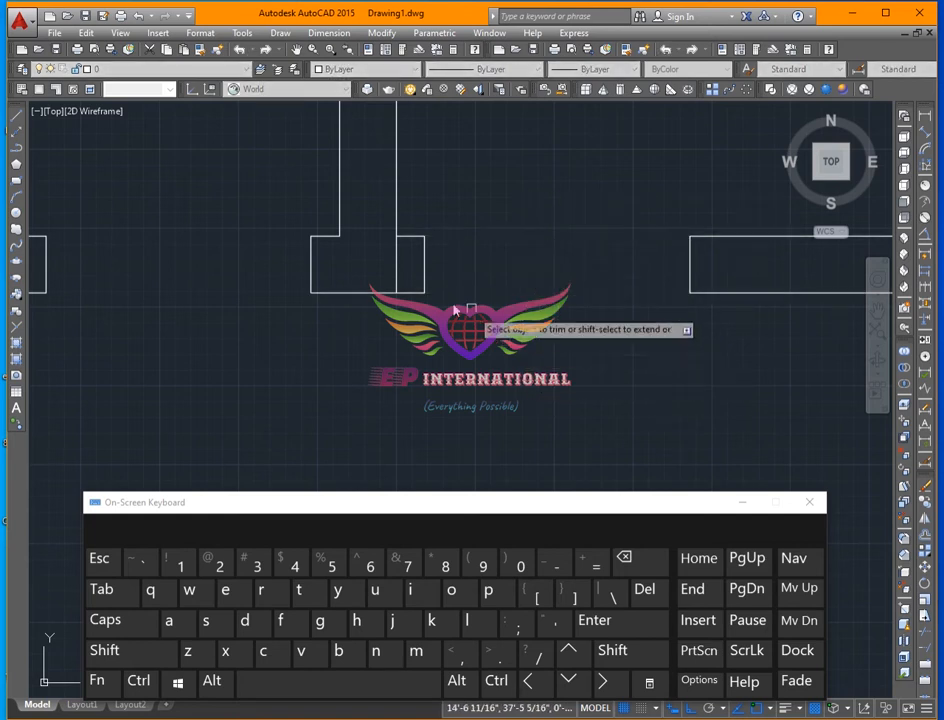
{"action": "left_click", "coordinate": [398, 268]}
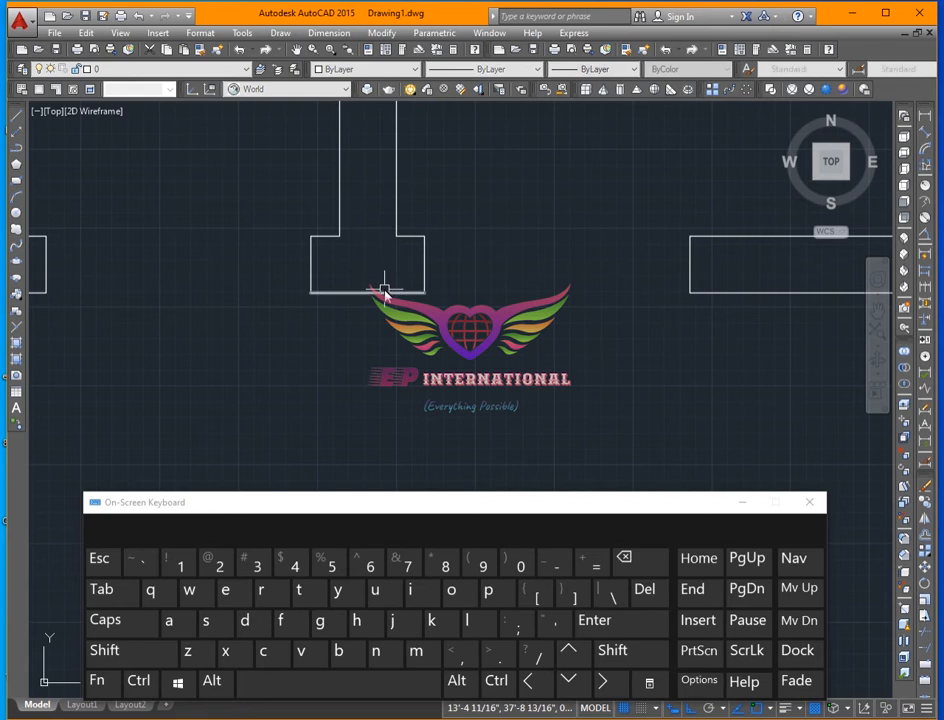
- Examine the two door openings in the cross wall and the layout of the whole plan
{"action": "scroll", "coordinate": [415, 268], "scroll_direction": "down", "scroll_amount": 4}
{"action": "scroll", "coordinate": [390, 315], "scroll_direction": "down", "scroll_amount": 2}
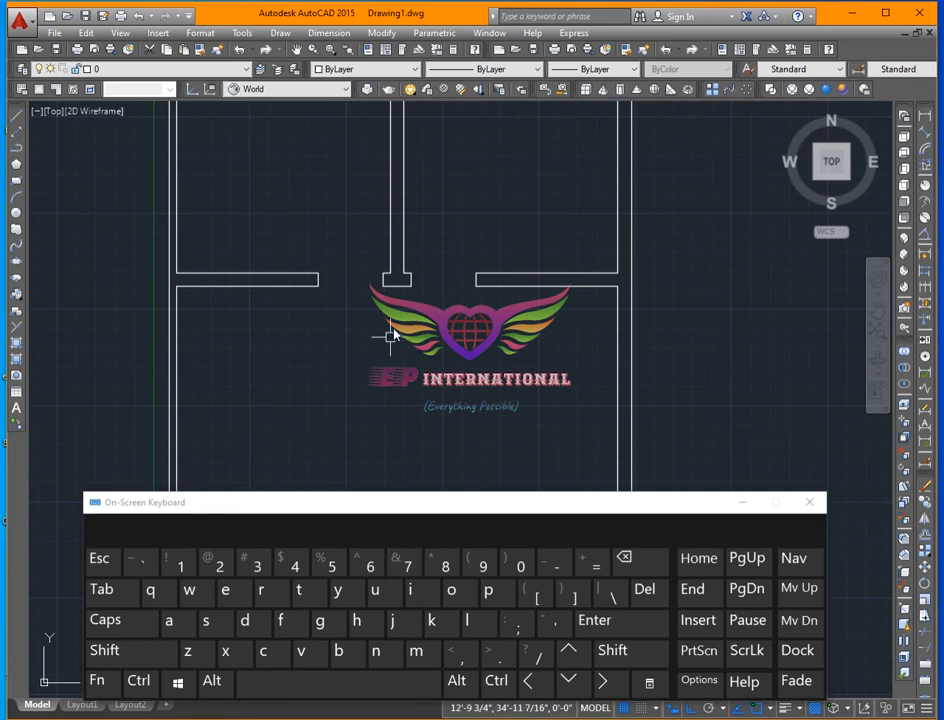
{"action": "scroll", "coordinate": [405, 305], "scroll_direction": "down", "scroll_amount": 4}
{"action": "scroll", "coordinate": [428, 305], "scroll_direction": "up", "scroll_amount": 4}
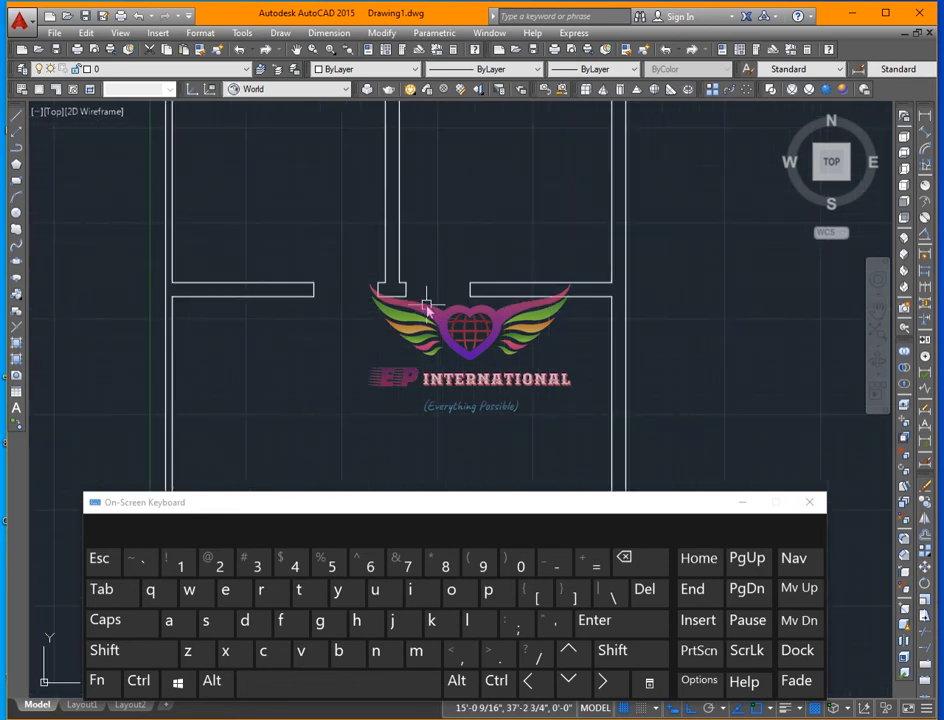
{"action": "scroll", "coordinate": [427, 308], "scroll_direction": "down", "scroll_amount": 4}
{"action": "scroll", "coordinate": [424, 386], "scroll_direction": "up", "scroll_amount": 1}
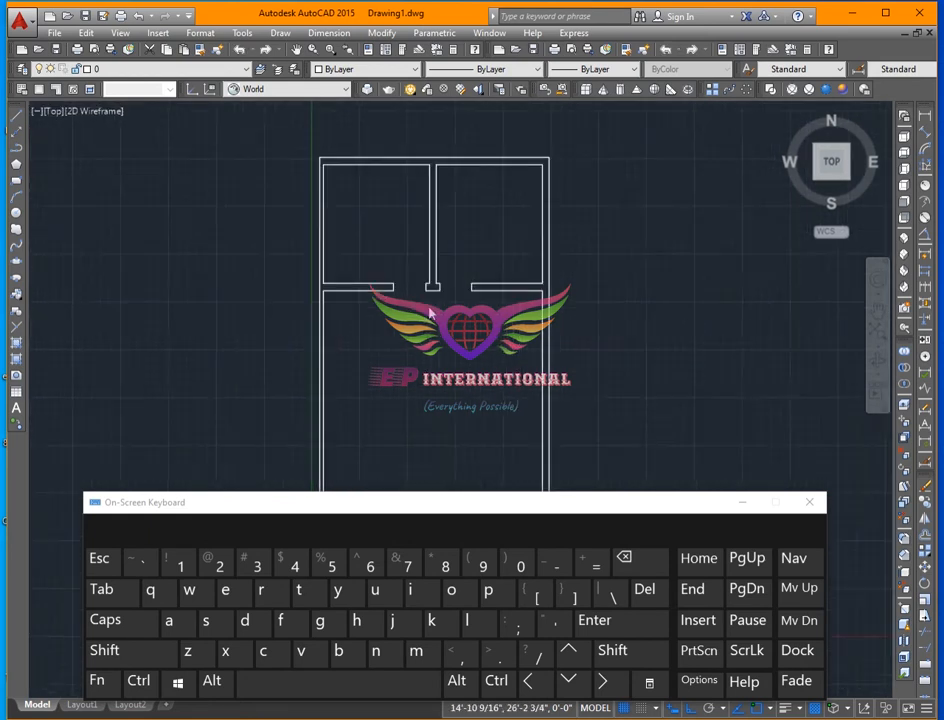
{"action": "scroll", "coordinate": [425, 292], "scroll_direction": "down", "scroll_amount": 1}
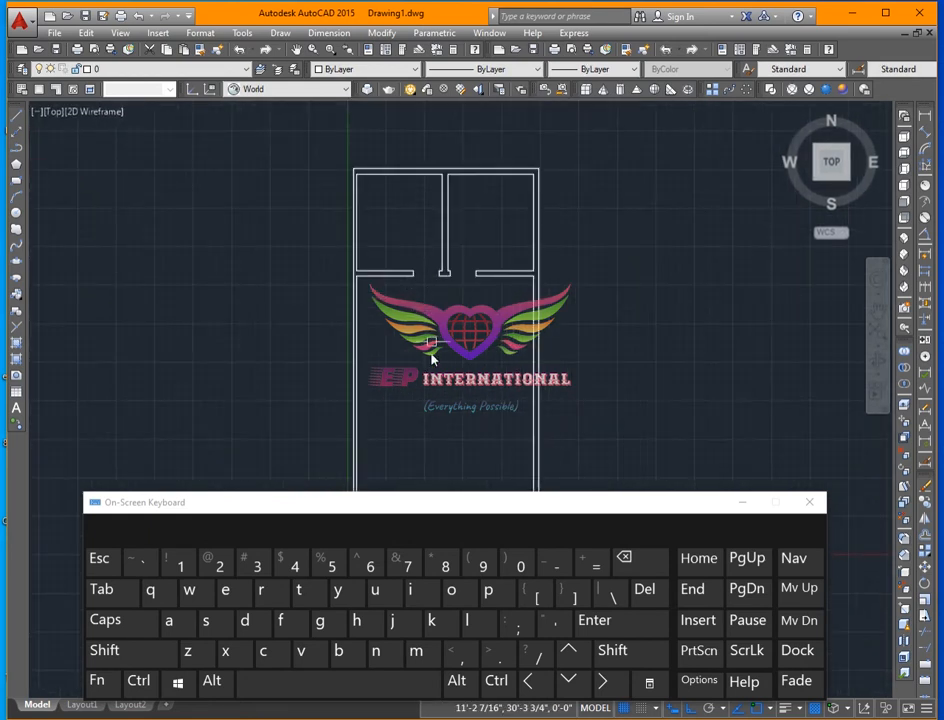
{"action": "scroll", "coordinate": [378, 282], "scroll_direction": "down", "scroll_amount": 2}
{"action": "scroll", "coordinate": [421, 419], "scroll_direction": "up", "scroll_amount": 1}
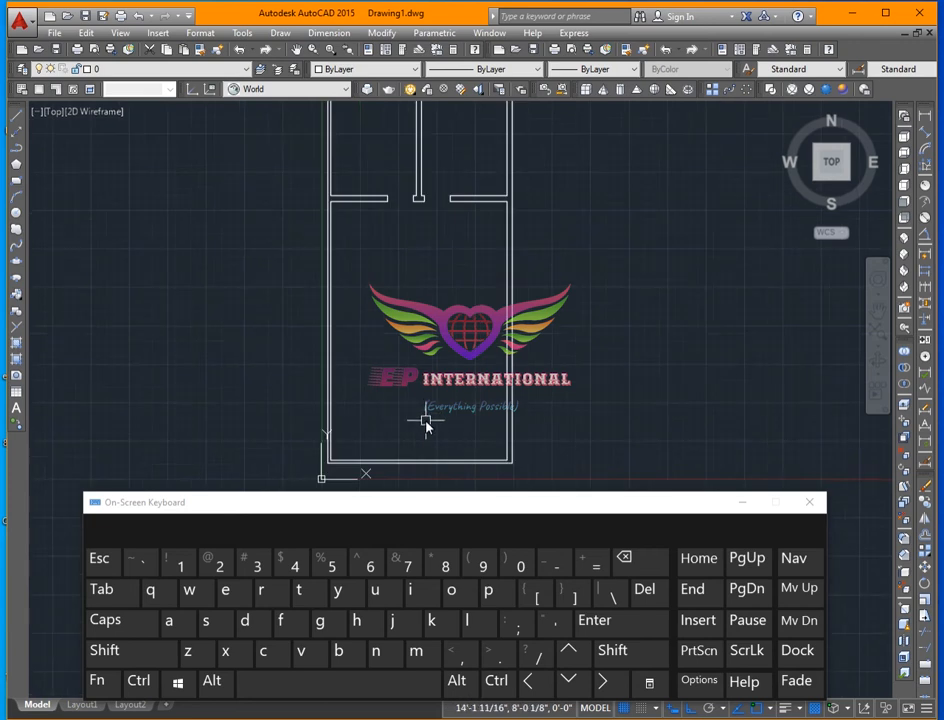
{"action": "middle_click_drag", "start_coordinate": [423, 395], "coordinate": [446, 498]}
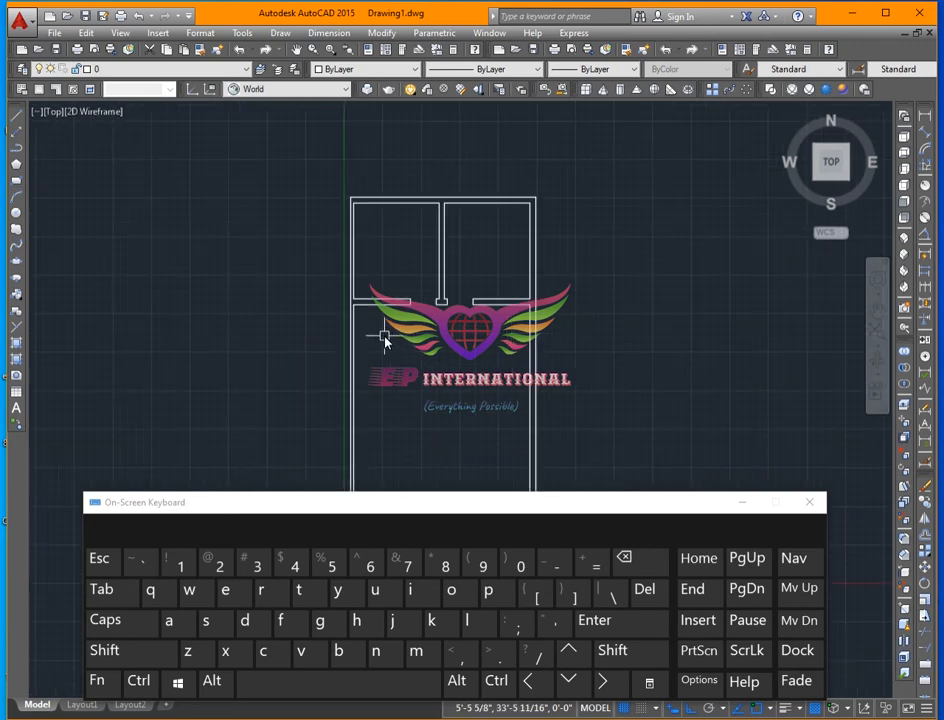
{"action": "scroll", "coordinate": [384, 339], "scroll_direction": "down", "scroll_amount": 1}
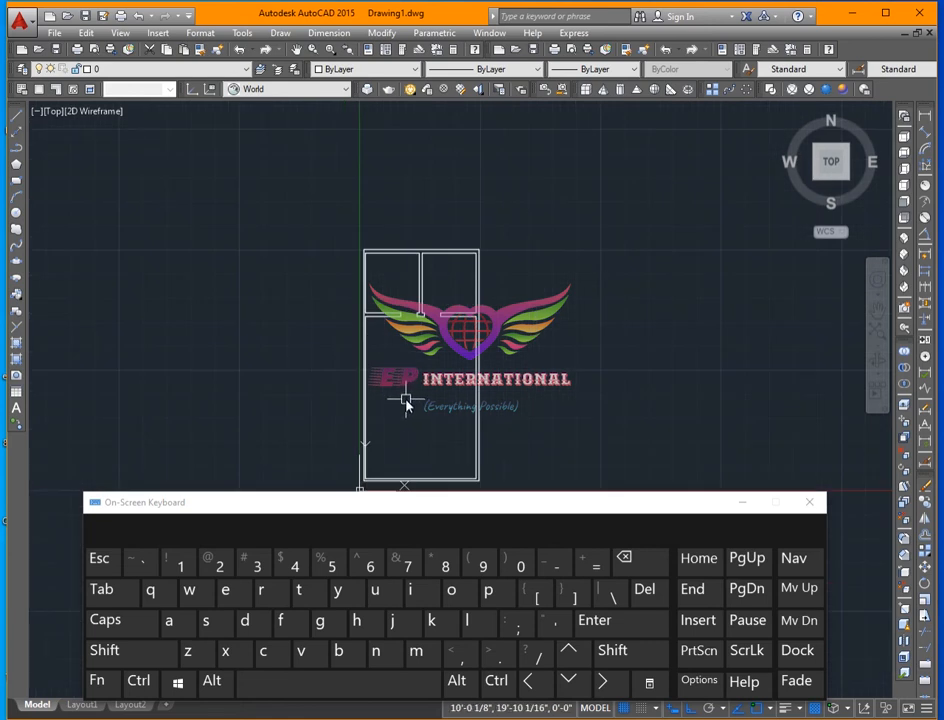
{"action": "mouse_move", "coordinate": [406, 401]}
{"action": "middle_mouse_down"}
{"action": "mouse_move", "coordinate": [402, 364]}
{"action": "mouse_move", "coordinate": [419, 342]}
{"action": "middle_mouse_up"}
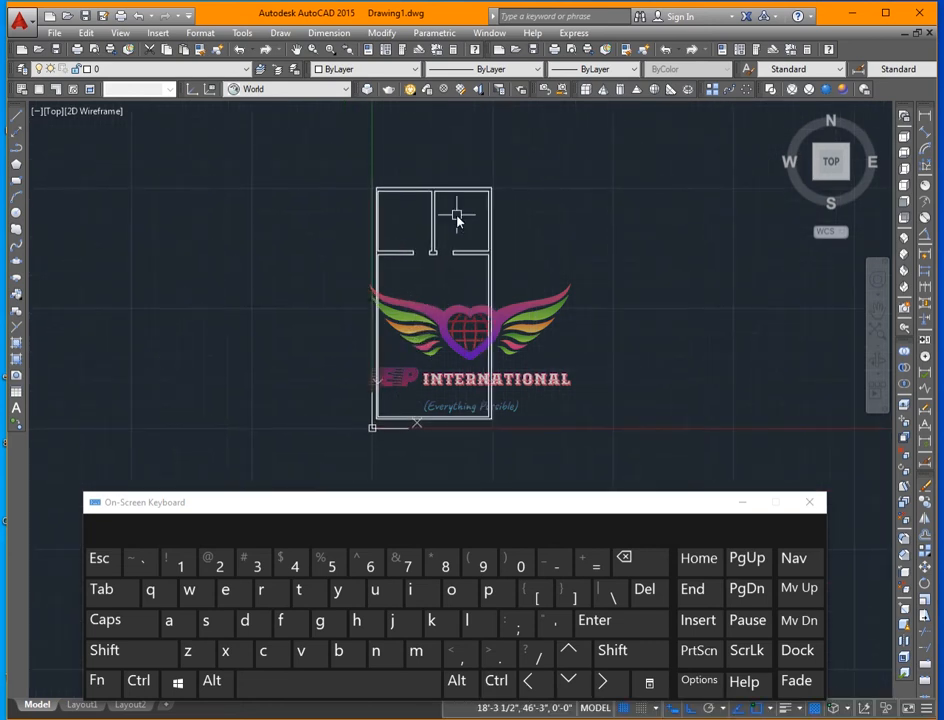
- Measure the lower face of the left cross-wall stub with a linear dimension and delete that dimension
{"action": "scroll", "coordinate": [432, 265], "scroll_direction": "up", "scroll_amount": 4}
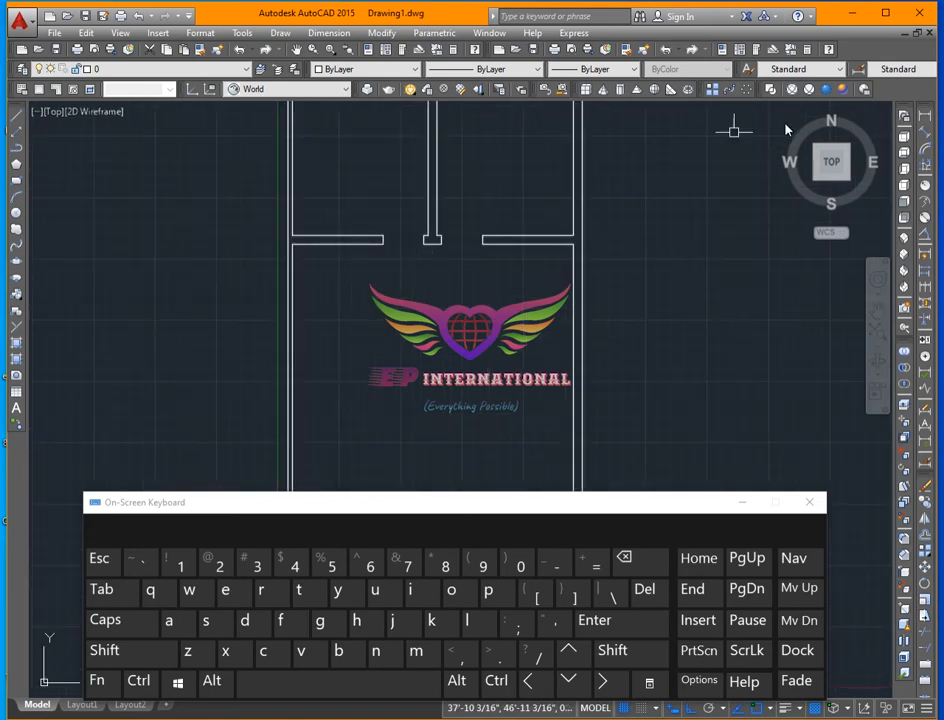
{"action": "left_click", "coordinate": [924, 119]}
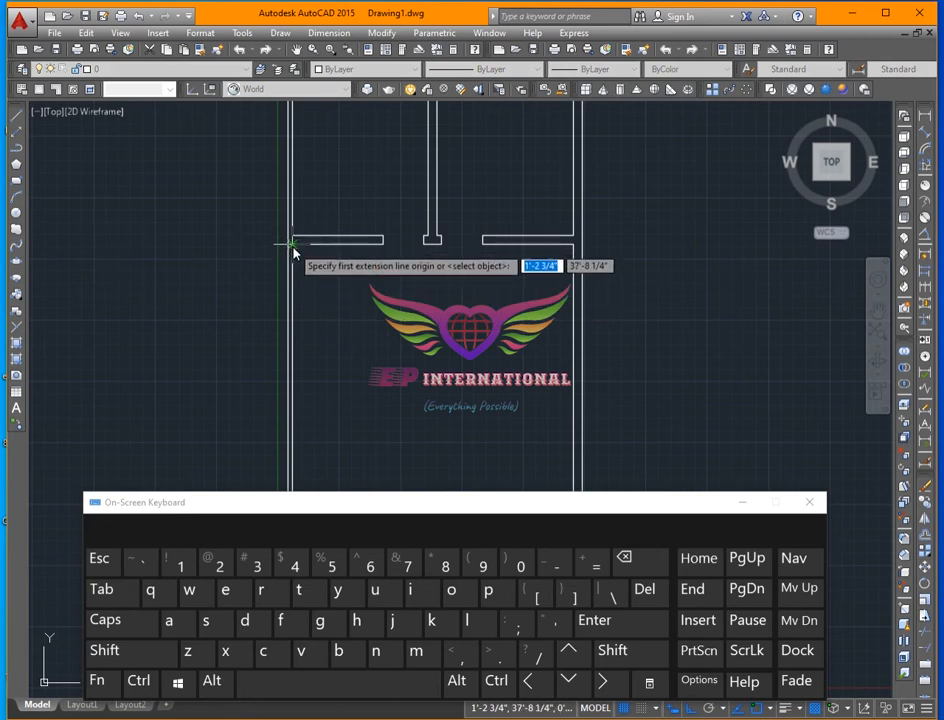
{"action": "left_click", "coordinate": [298, 243]}
{"action": "left_click", "coordinate": [380, 244]}
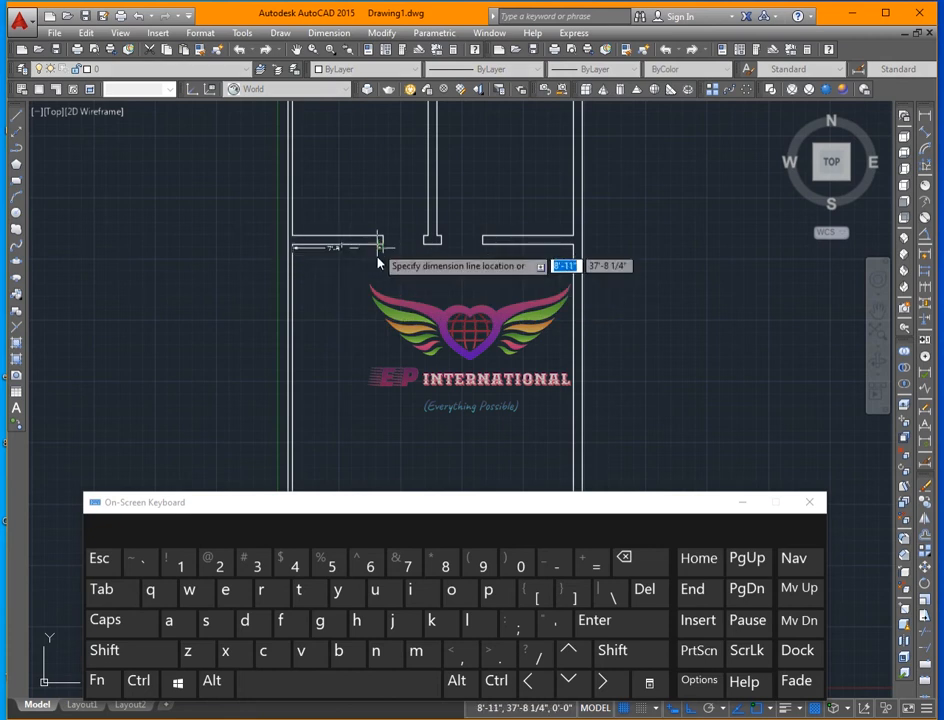
{"action": "left_click", "coordinate": [351, 299]}
{"action": "scroll", "coordinate": [350, 302], "scroll_direction": "up", "scroll_amount": 4}
{"action": "scroll", "coordinate": [348, 302], "scroll_direction": "down", "scroll_amount": 2}
{"action": "type", "text": "1"}
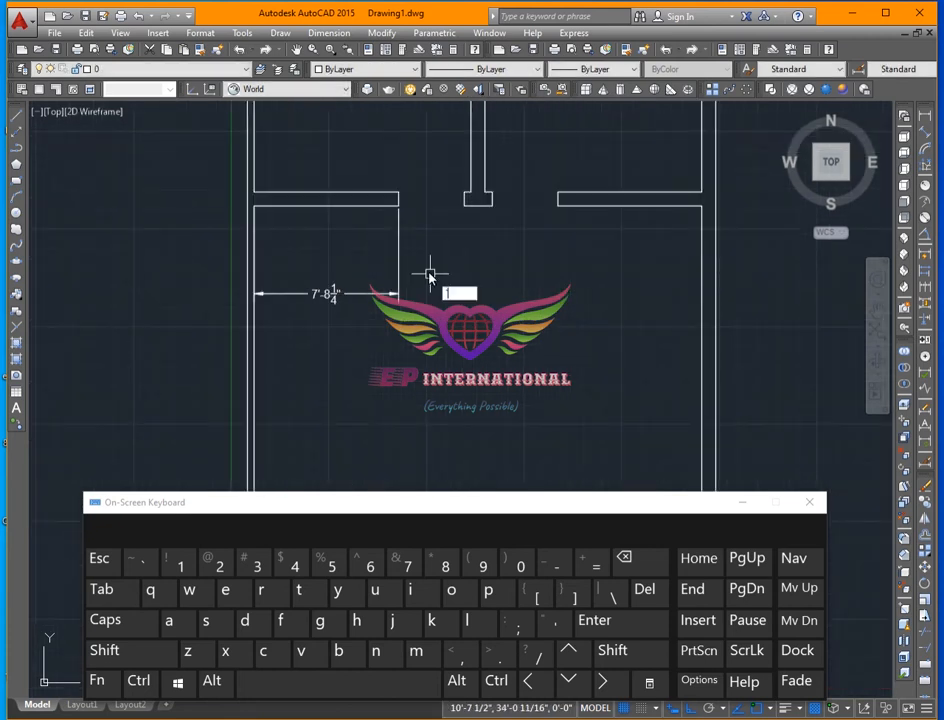
{"action": "key", "text": "Return"}
{"action": "left_click", "coordinate": [420, 270]}
{"action": "left_click", "coordinate": [374, 310]}
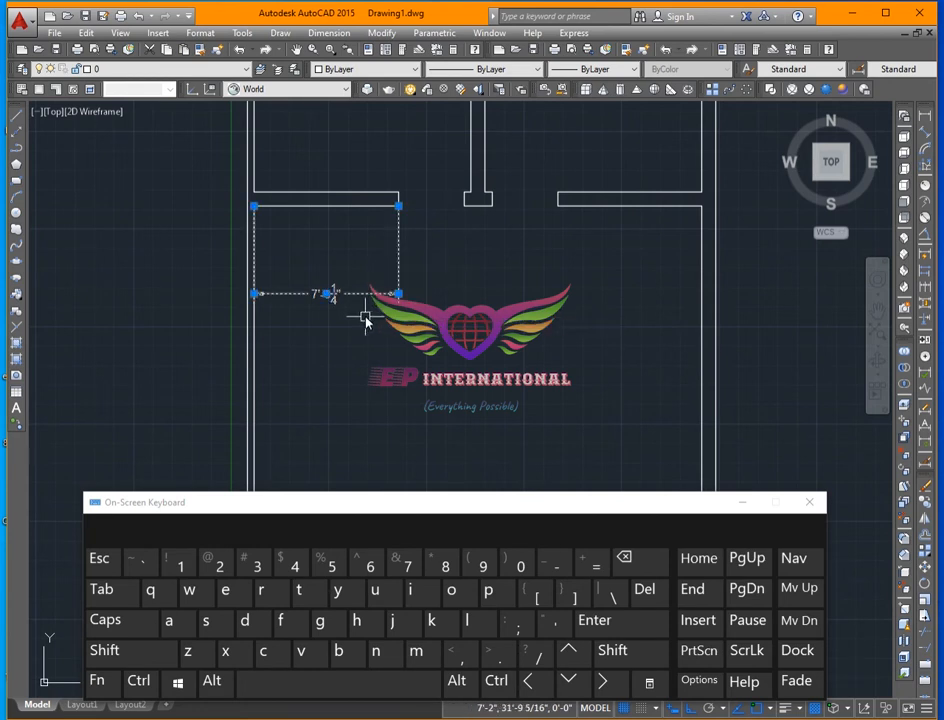
{"action": "key", "text": "Delete"}
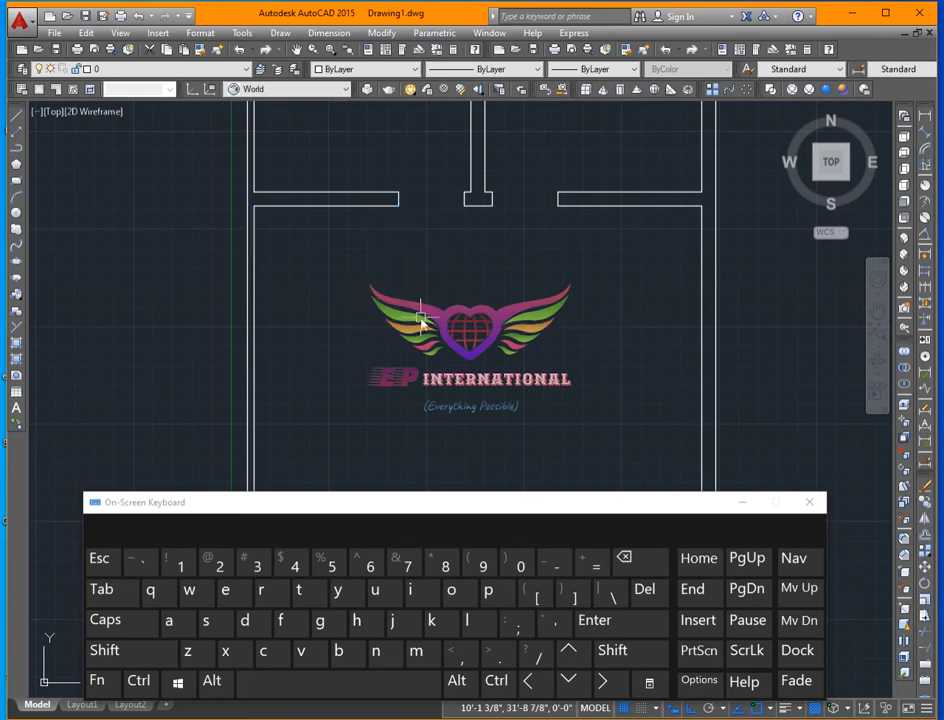
- Draw a line 8' down from the lower corner of the left door jamb and across to the left outer wall
{"action": "type", "text": "l"}
{"action": "key", "text": "Return"}
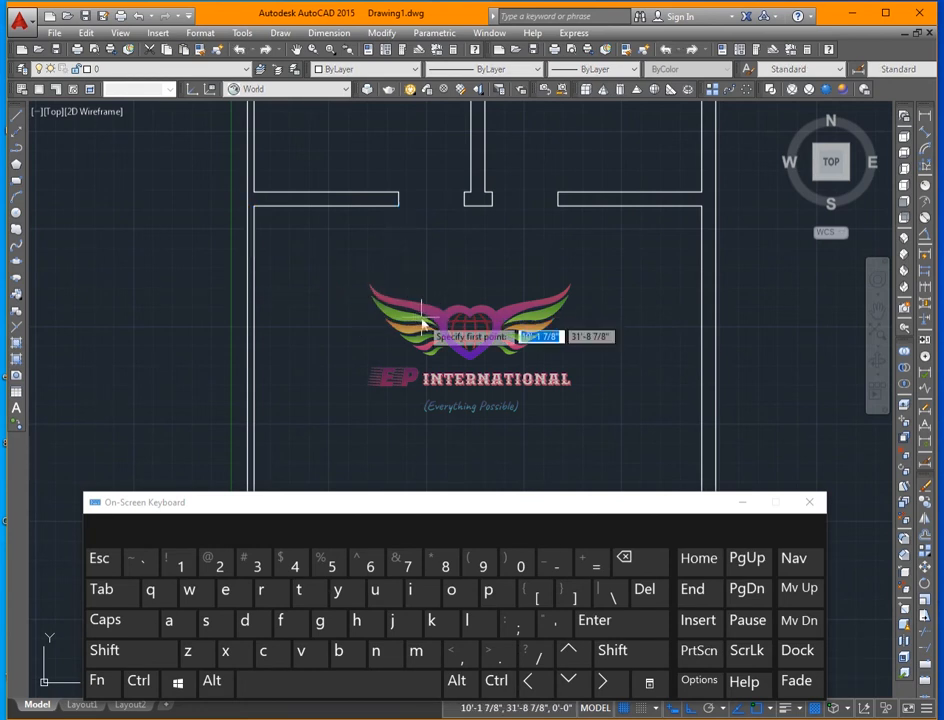
{"action": "left_click", "coordinate": [397, 207]}
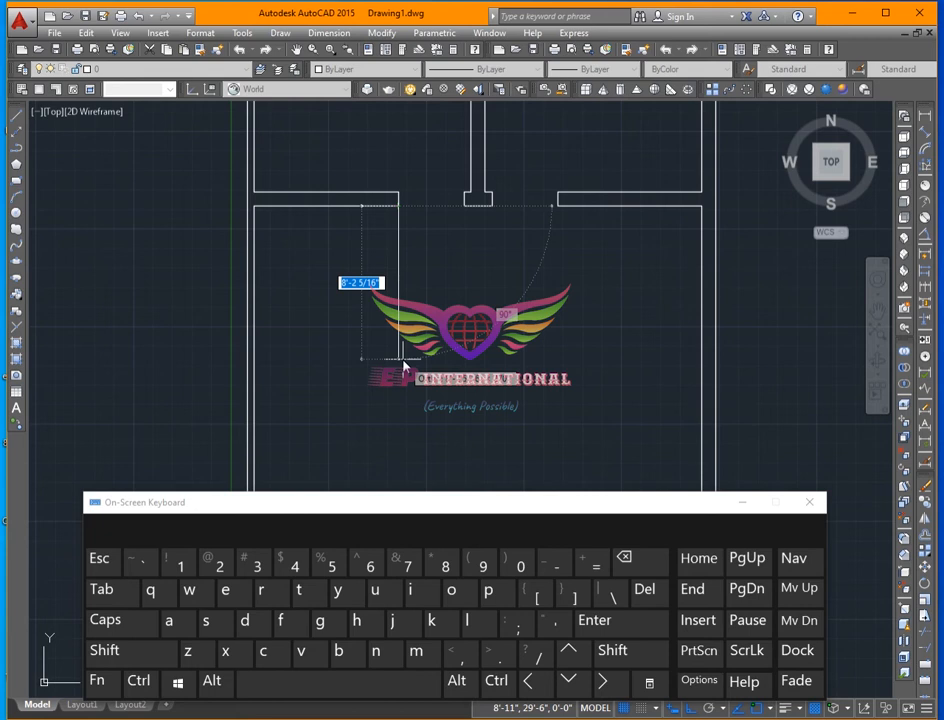
{"action": "type", "text": "8'"}
{"action": "key", "text": "Return"}
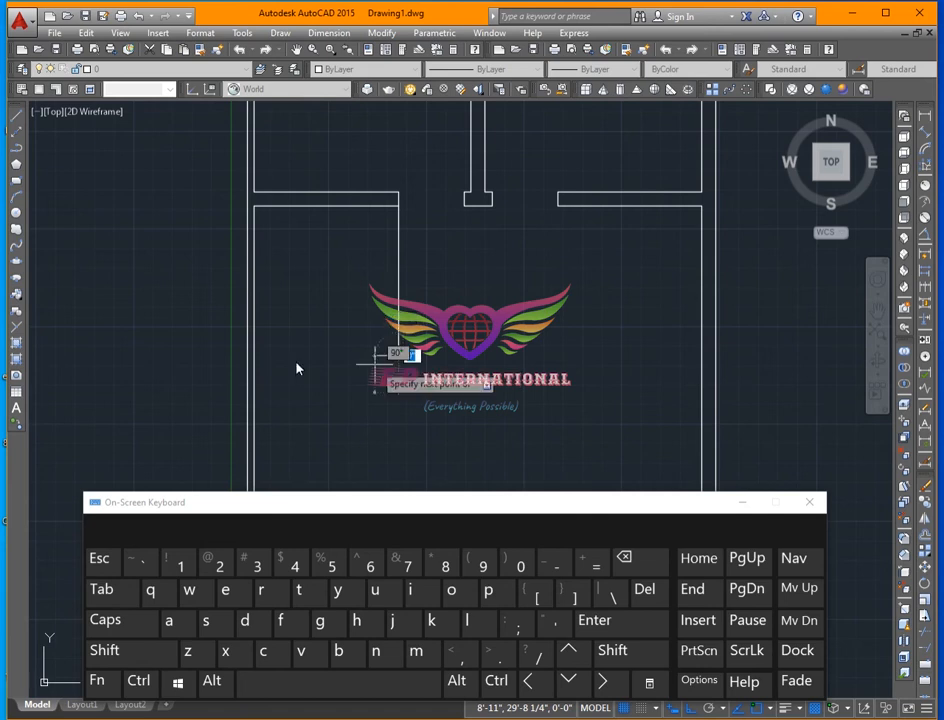
{"action": "left_click", "coordinate": [259, 358]}
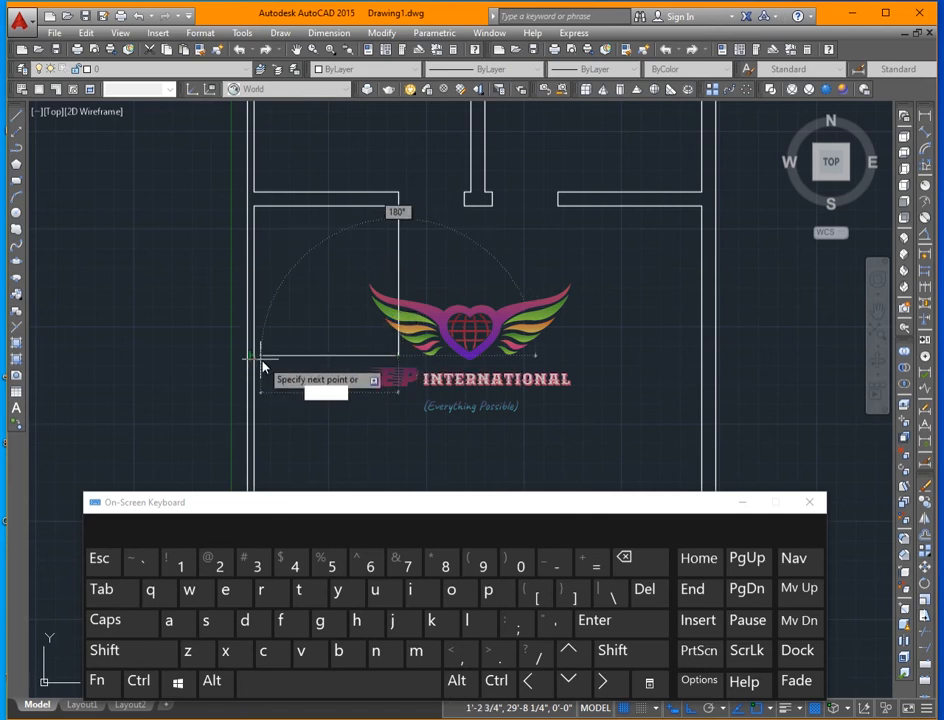
{"action": "key", "text": "Escape"}
- Offset the new room's vertical line 4.5" inward and its horizontal line 4.5" downward to form the walls
{"action": "type", "text": "o"}
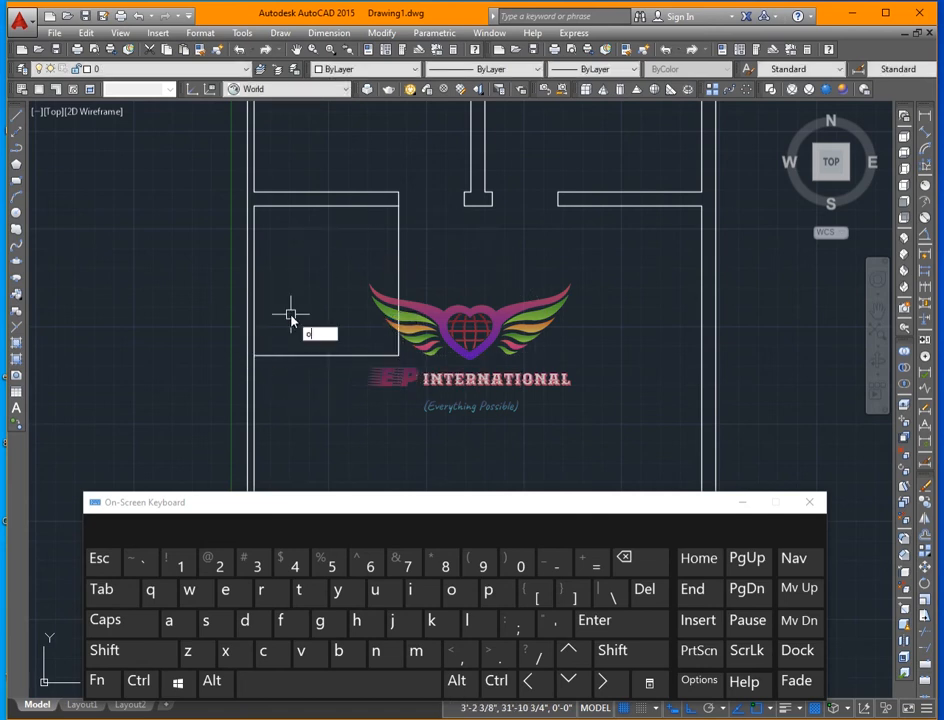
{"action": "key", "text": "Return"}
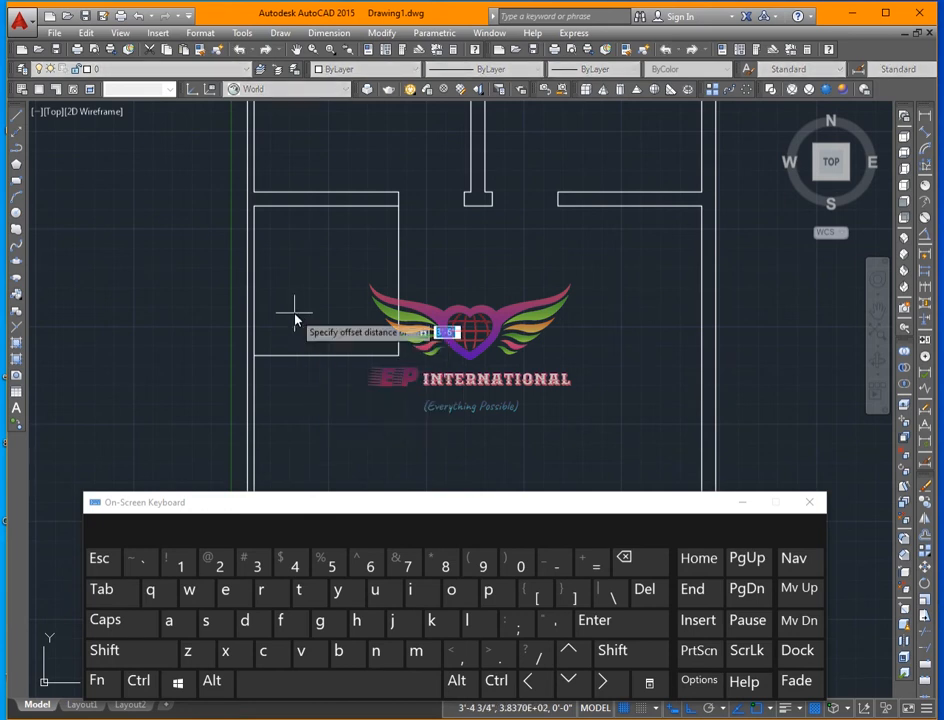
{"action": "type", "text": "4.5"}
{"action": "key", "text": "Return"}
{"action": "left_click", "coordinate": [343, 356]}
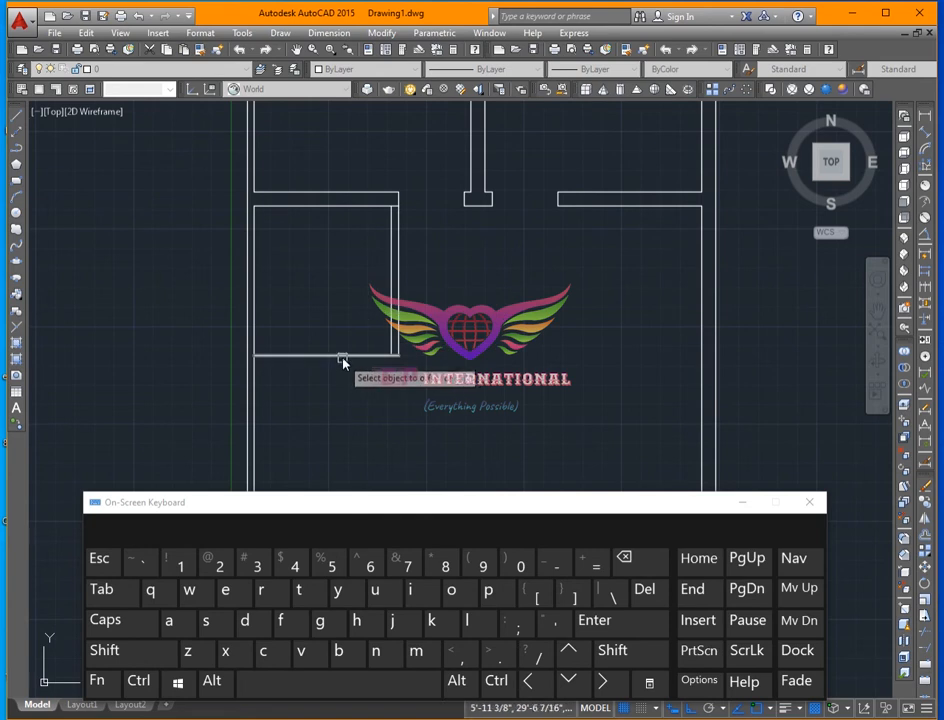
{"action": "left_click", "coordinate": [343, 363]}
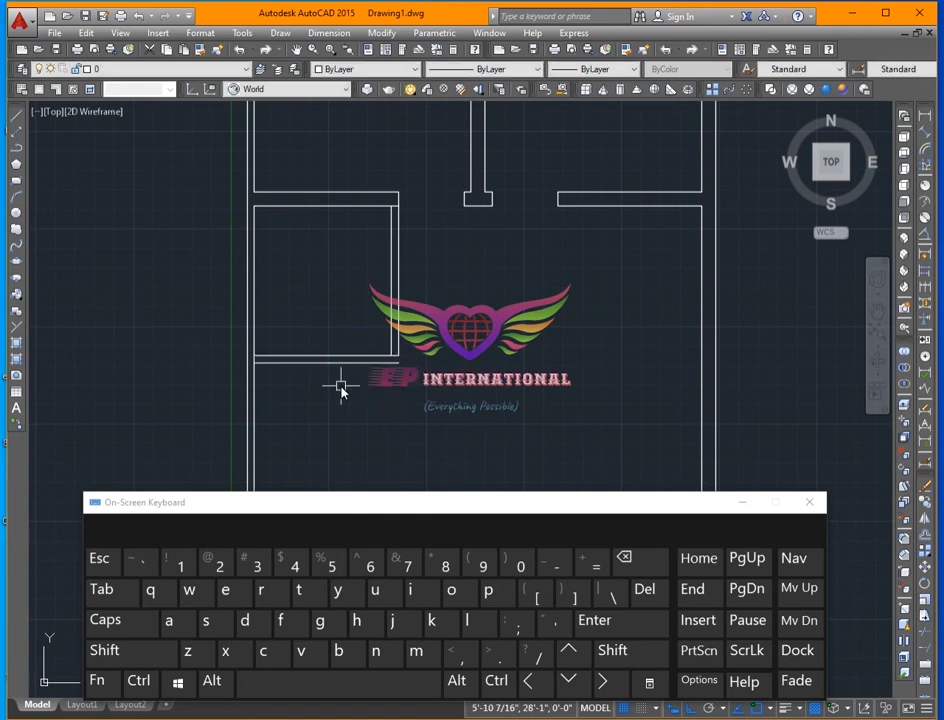
- Extend the room's outer vertical wall line down to the lower horizontal wall line to close the corner
{"action": "scroll", "coordinate": [392, 356], "scroll_direction": "up", "scroll_amount": 2}
{"action": "scroll", "coordinate": [410, 354], "scroll_direction": "down", "scroll_amount": 3}
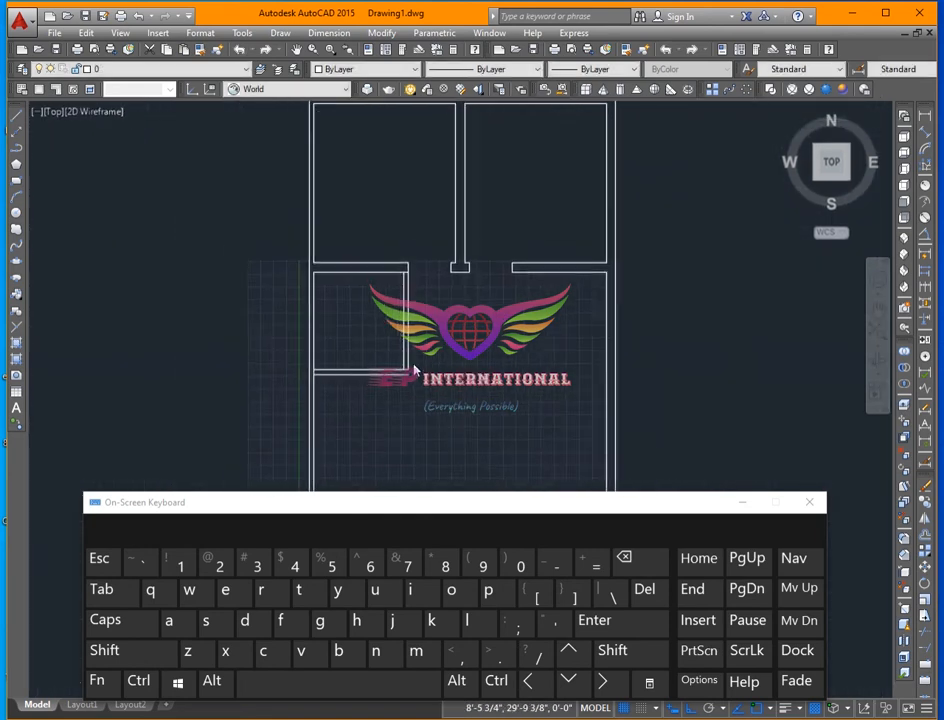
{"action": "scroll", "coordinate": [413, 372], "scroll_direction": "up", "scroll_amount": 5}
{"action": "type", "text": "e"}
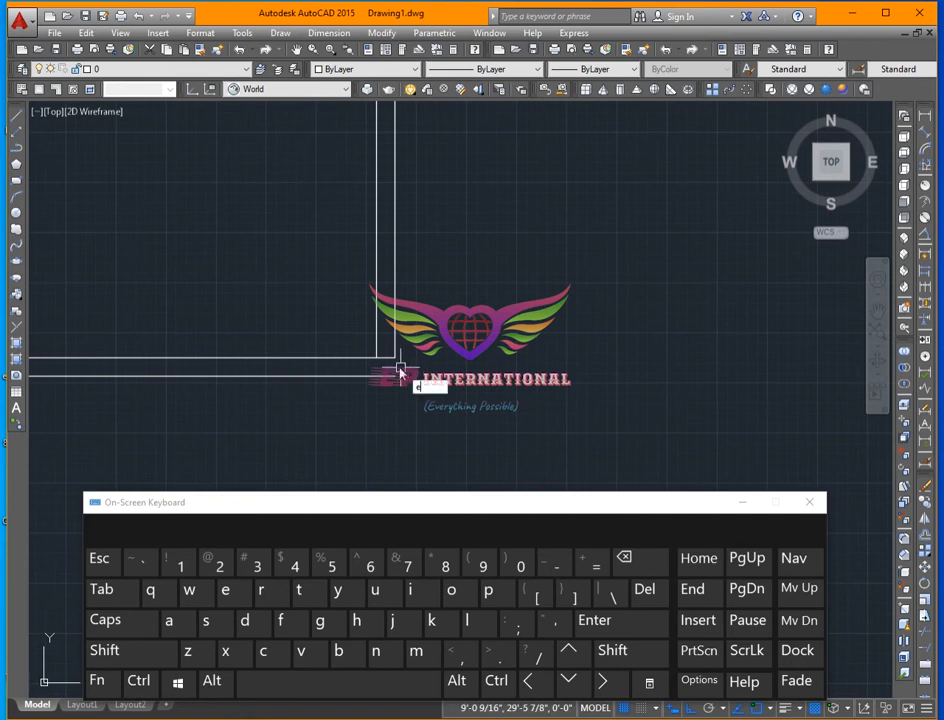
{"action": "type", "text": "x"}
{"action": "left_click", "coordinate": [354, 684]}
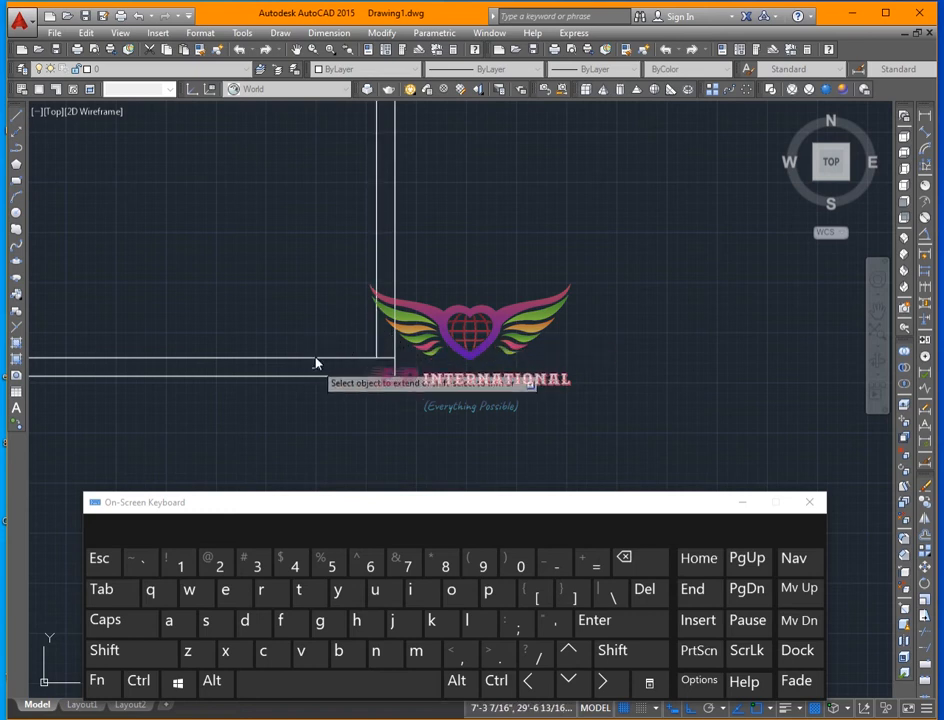
- Trim the overlapping lines where the new room's walls meet each other, the cross wall and the left outer wall
{"action": "scroll", "coordinate": [400, 352], "scroll_direction": "down", "scroll_amount": 3}
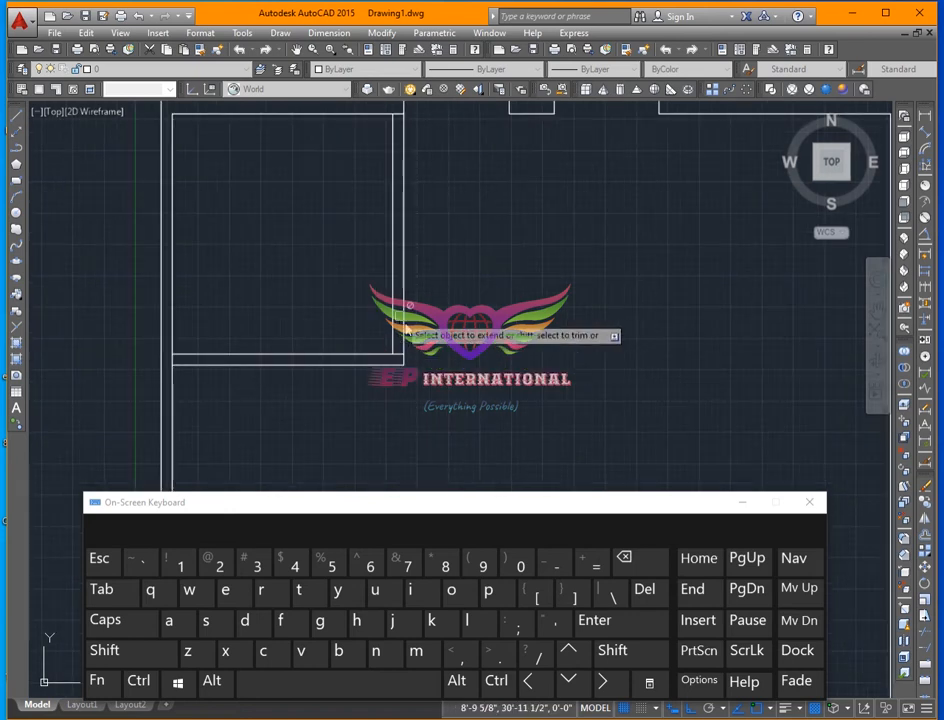
{"action": "scroll", "coordinate": [407, 330], "scroll_direction": "up", "scroll_amount": 2}
{"action": "left_click", "coordinate": [160, 660]}
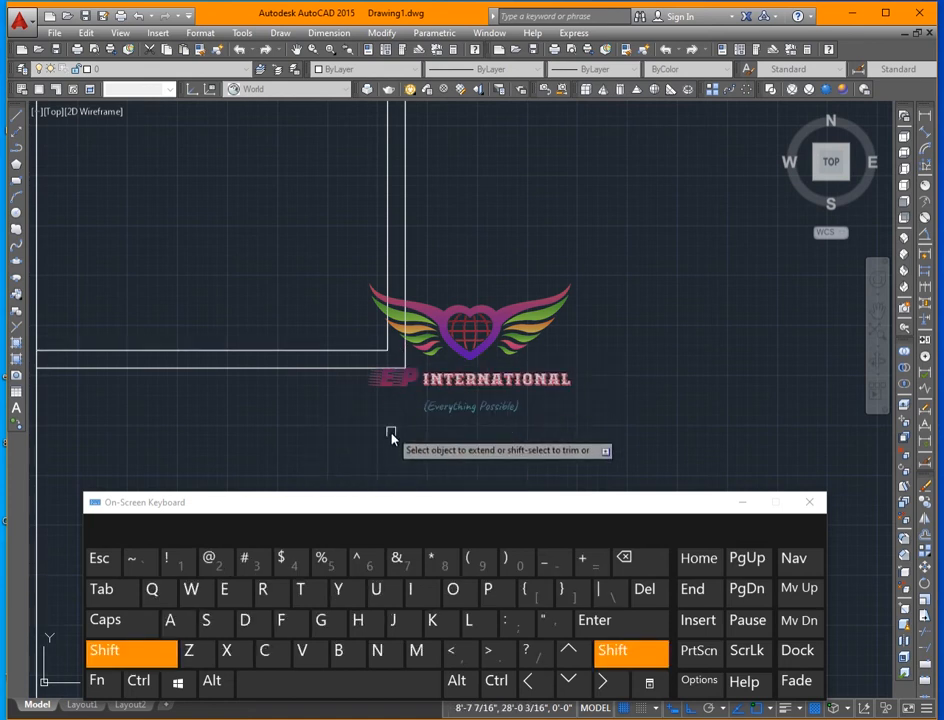
{"action": "scroll", "coordinate": [391, 436], "scroll_direction": "down", "scroll_amount": 1}
{"action": "scroll", "coordinate": [396, 141], "scroll_direction": "up", "scroll_amount": 2}
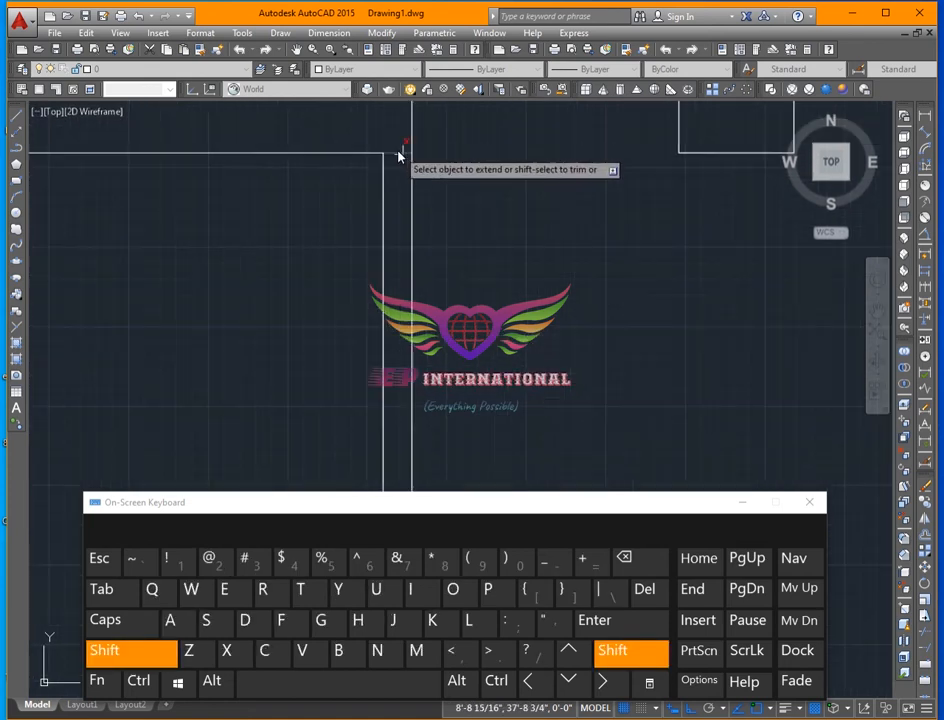
{"action": "left_click", "coordinate": [410, 145]}
{"action": "scroll", "coordinate": [276, 379], "scroll_direction": "down", "scroll_amount": 2}
{"action": "scroll", "coordinate": [270, 365], "scroll_direction": "up", "scroll_amount": 3}
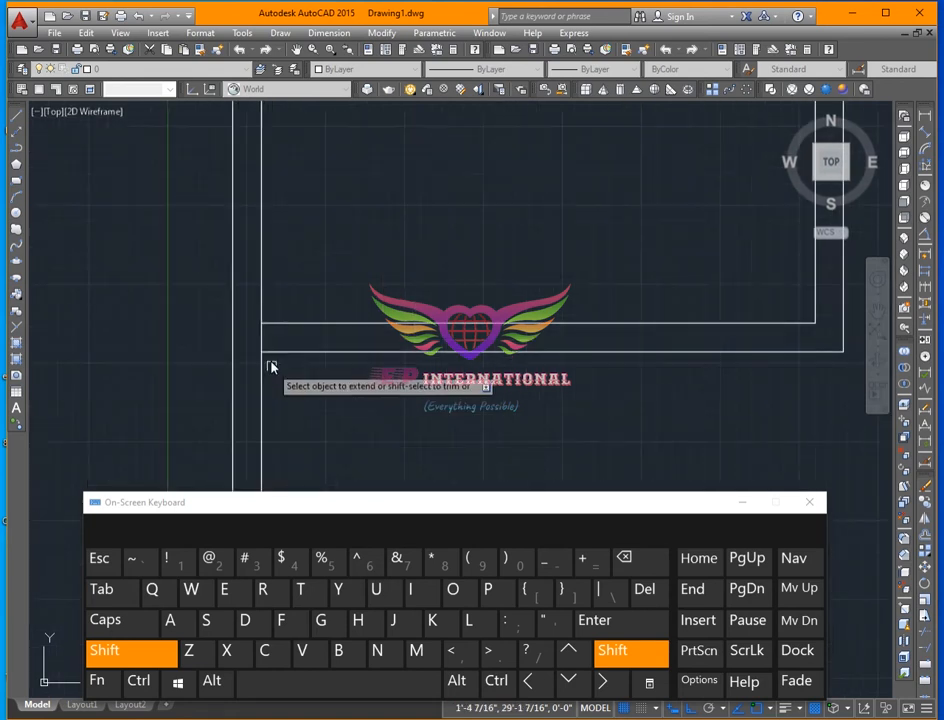
{"action": "left_click", "coordinate": [145, 662]}
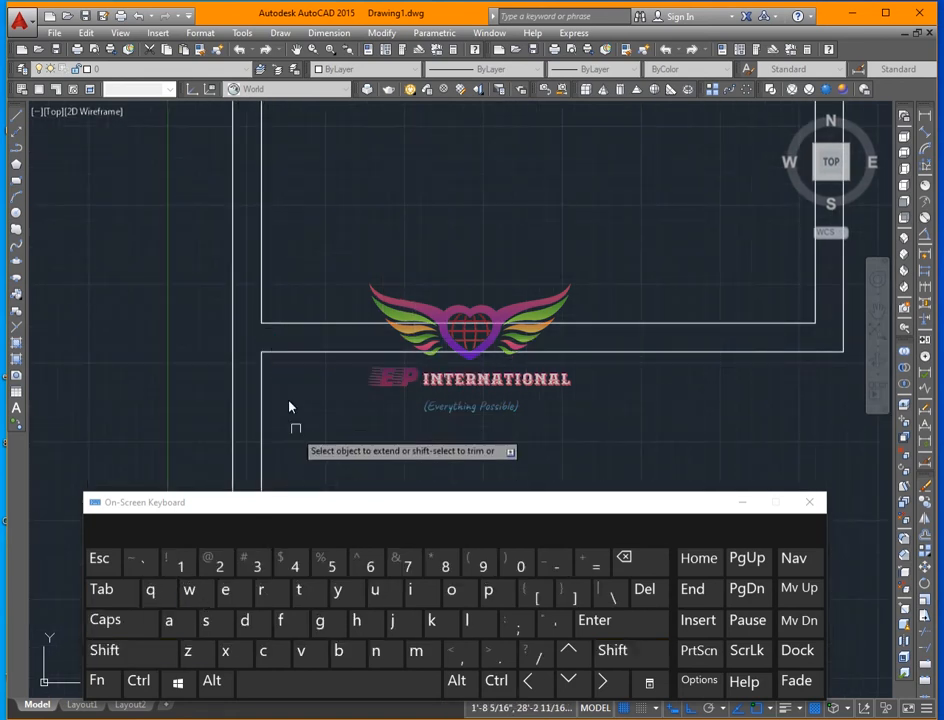
{"action": "left_click", "coordinate": [285, 323]}
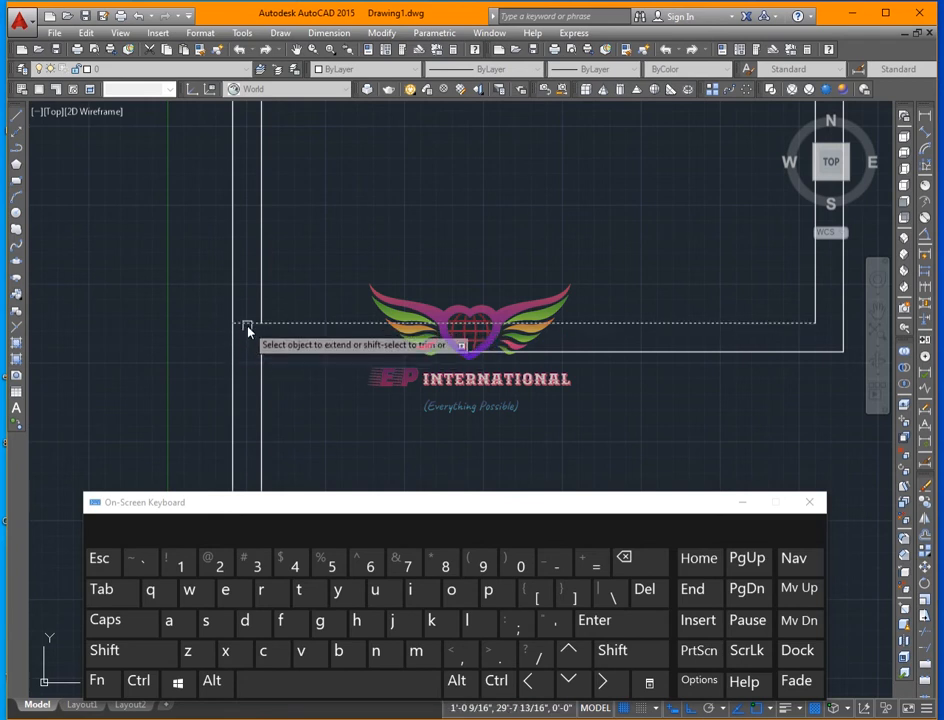
{"action": "left_click", "coordinate": [110, 651]}
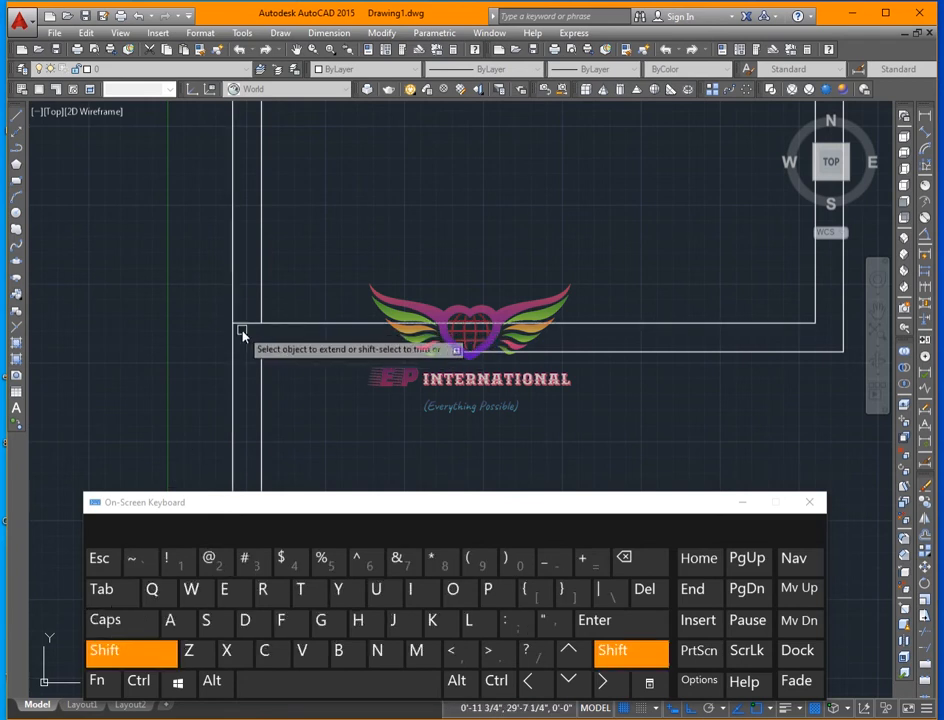
- Examine the new room's cleaned wall junctions and its place in the whole plan
{"action": "scroll", "coordinate": [280, 383], "scroll_direction": "down", "scroll_amount": 2}
{"action": "scroll", "coordinate": [280, 380], "scroll_direction": "down", "scroll_amount": 2}
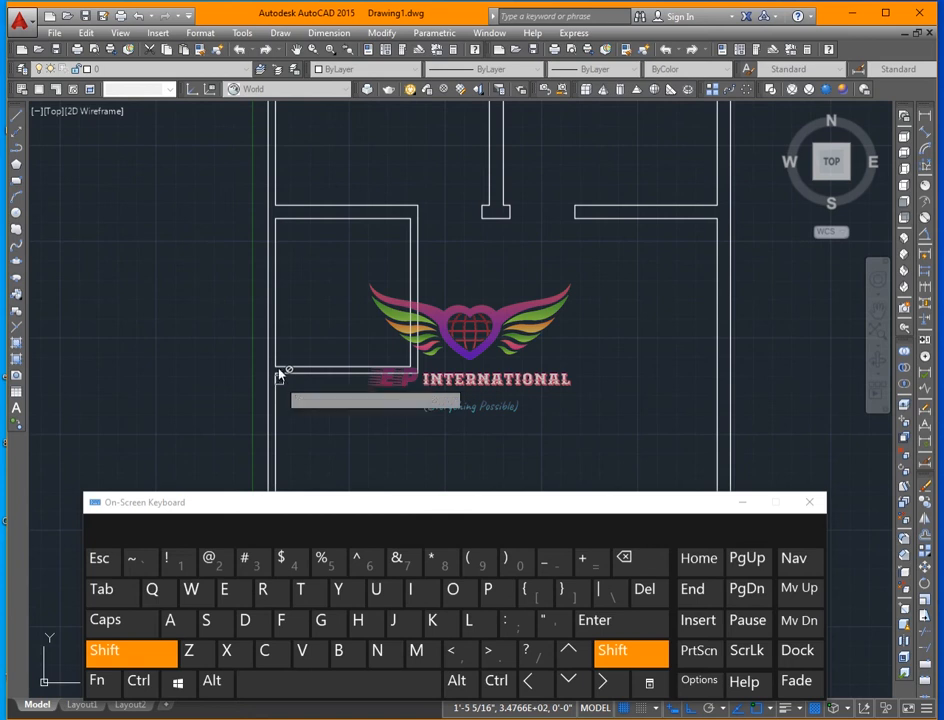
{"action": "scroll", "coordinate": [370, 329], "scroll_direction": "down", "scroll_amount": 2}
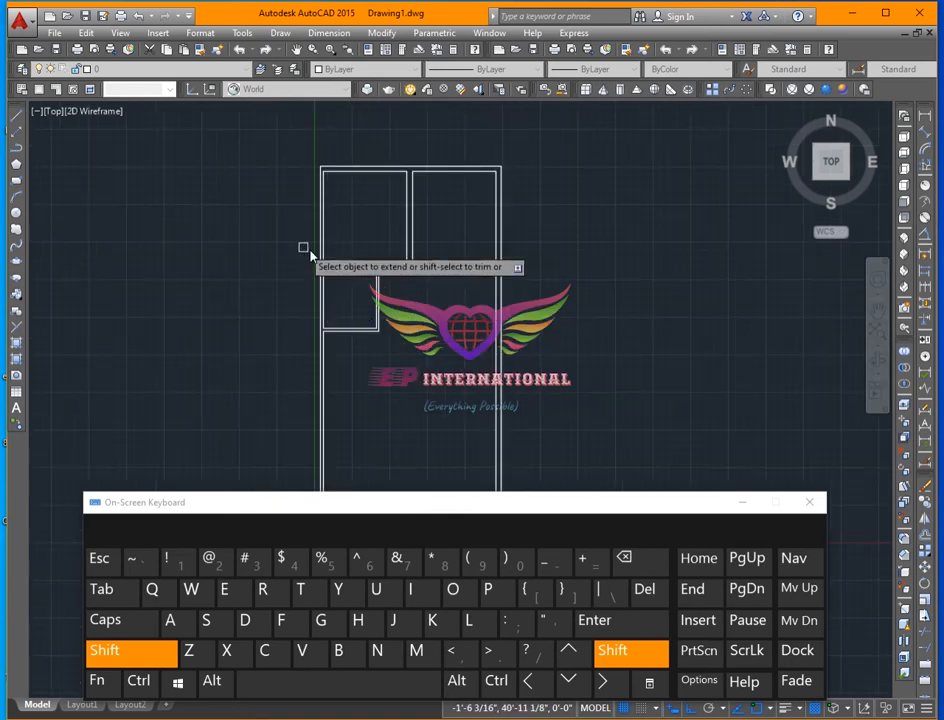
{"action": "scroll", "coordinate": [340, 262], "scroll_direction": "down", "scroll_amount": 2}
{"action": "scroll", "coordinate": [340, 290], "scroll_direction": "up", "scroll_amount": 2}
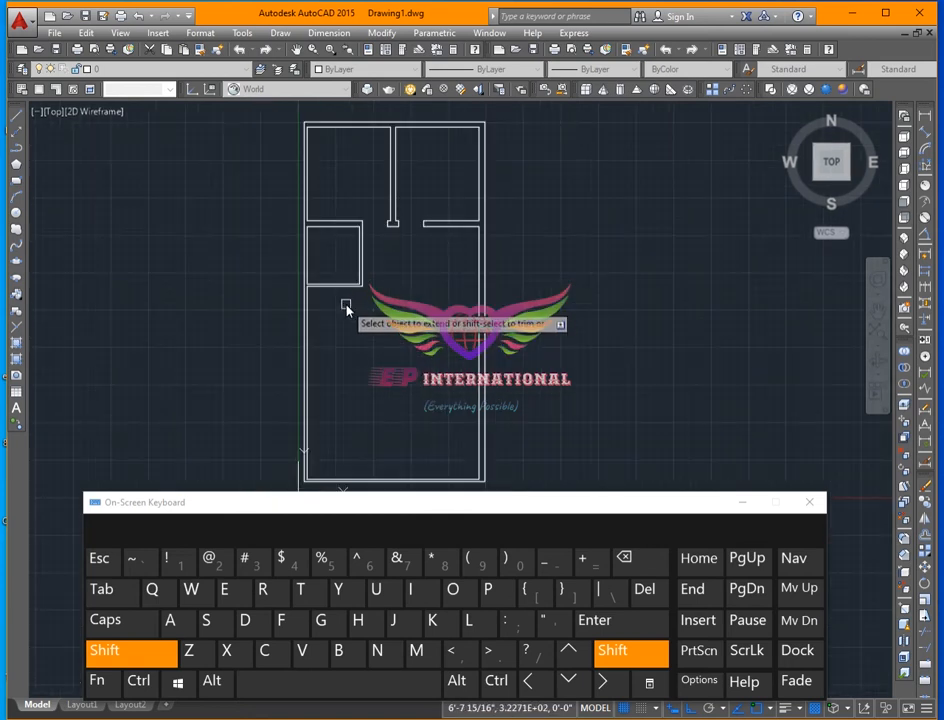
{"action": "scroll", "coordinate": [345, 305], "scroll_direction": "up", "scroll_amount": 3}
{"action": "scroll", "coordinate": [352, 314], "scroll_direction": "up", "scroll_amount": 2}
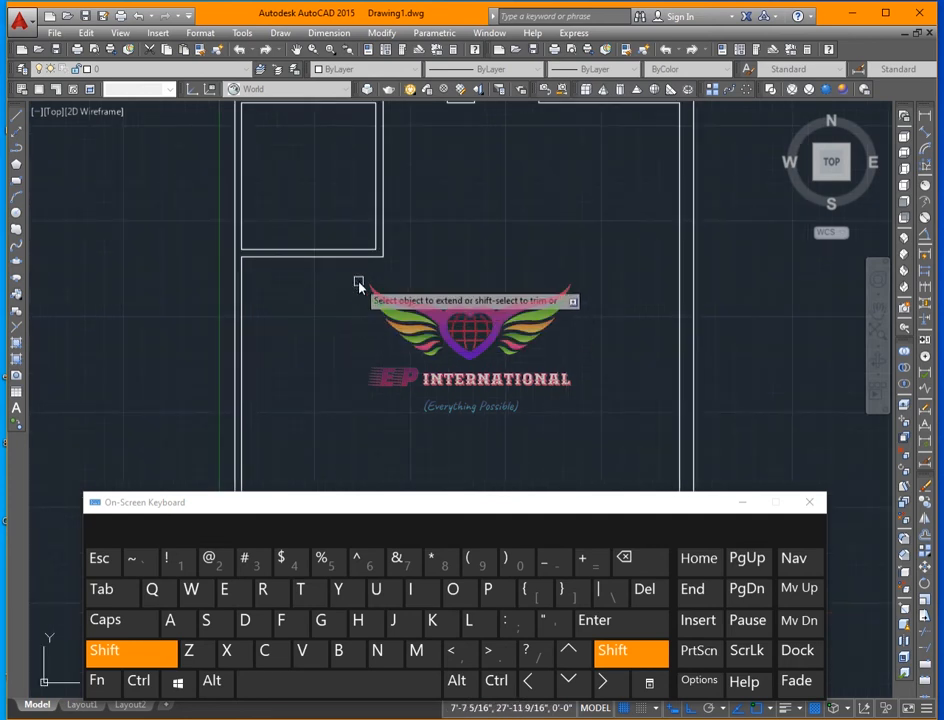
{"action": "scroll", "coordinate": [362, 295], "scroll_direction": "down", "scroll_amount": 4}
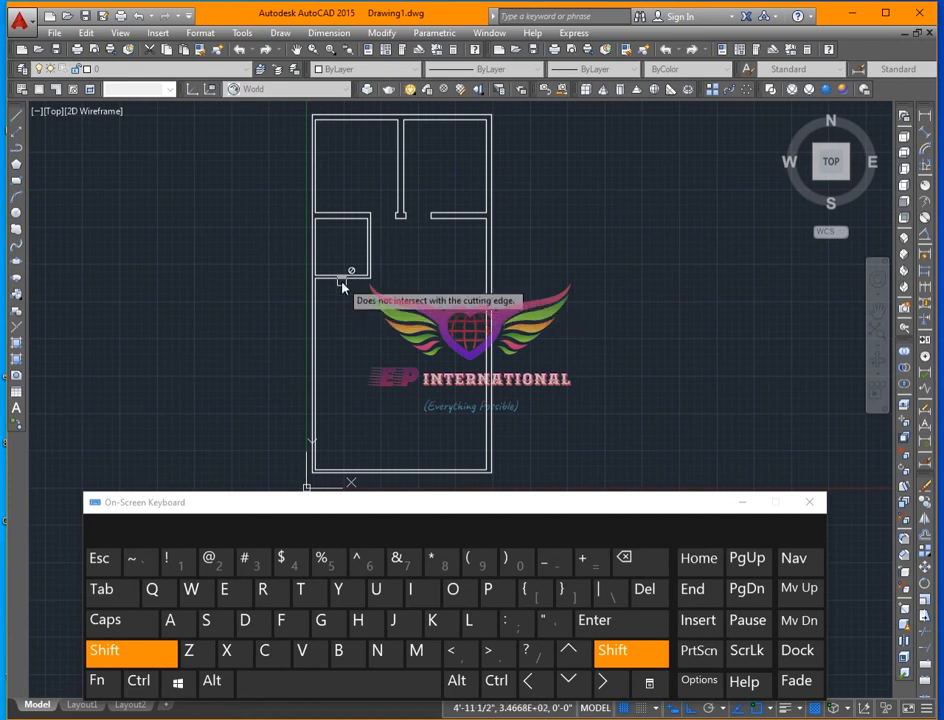
{"action": "scroll", "coordinate": [345, 279], "scroll_direction": "up", "scroll_amount": 3}
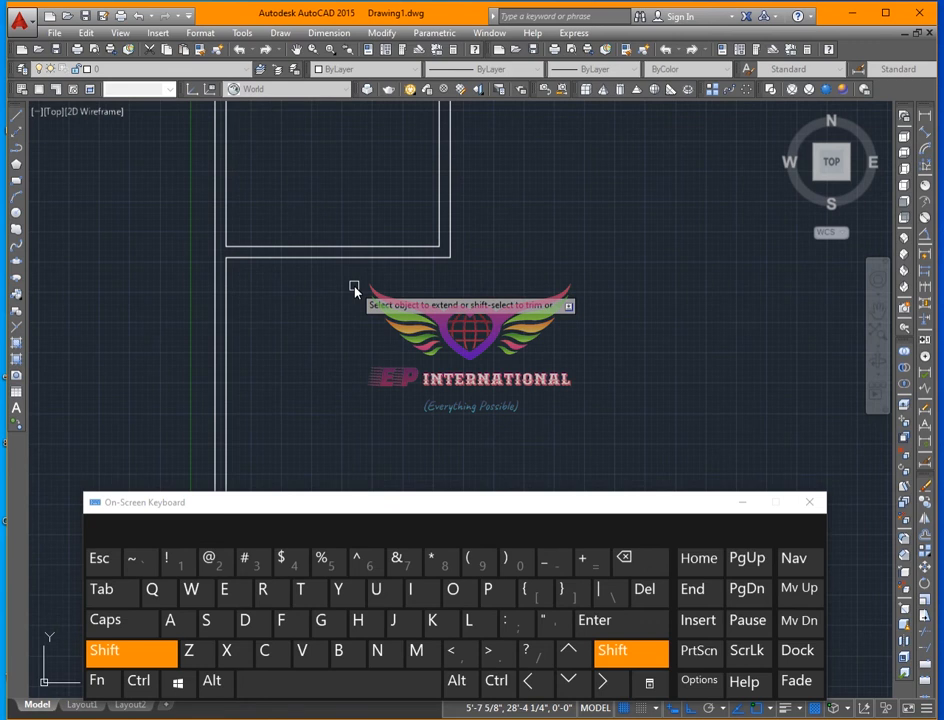
{"action": "key", "text": "Escape"}
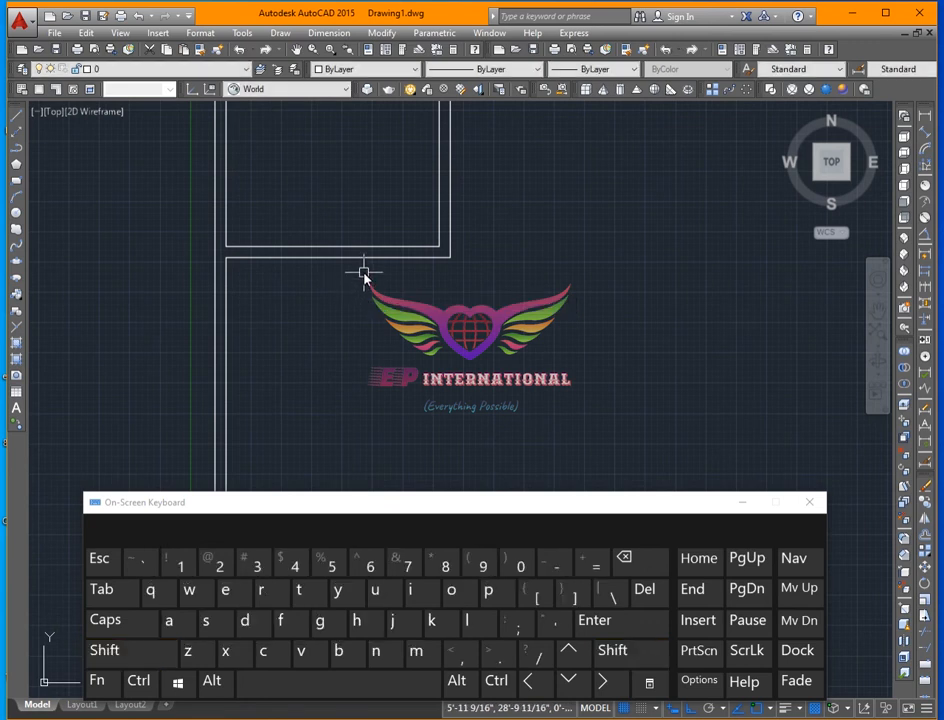
- Offset the lower line of the new room's bottom wall 3' downward
{"action": "type", "text": "o"}
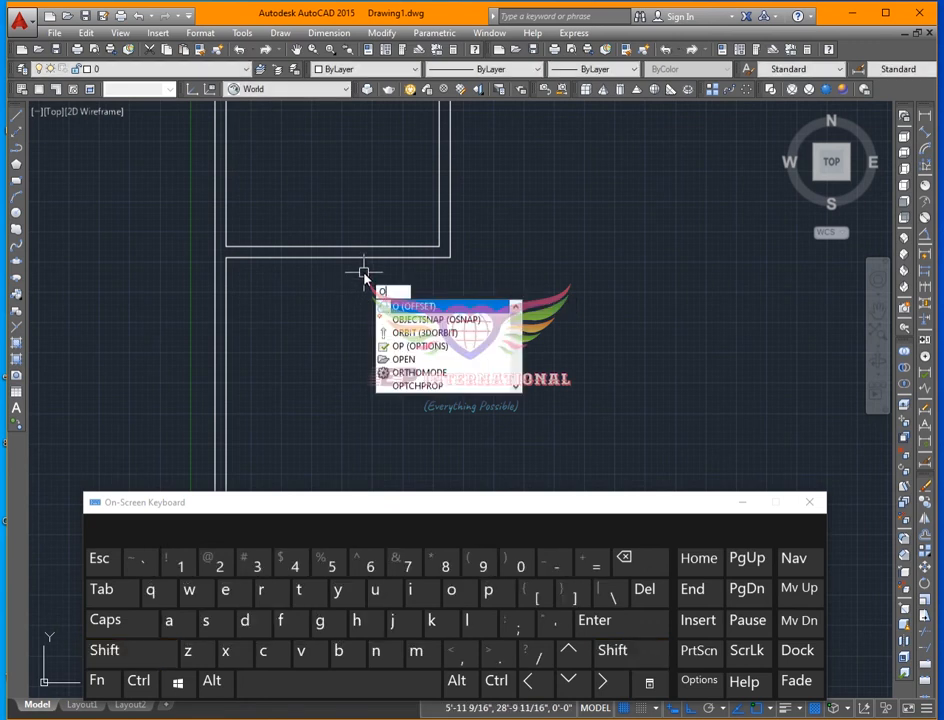
{"action": "key", "text": "Return"}
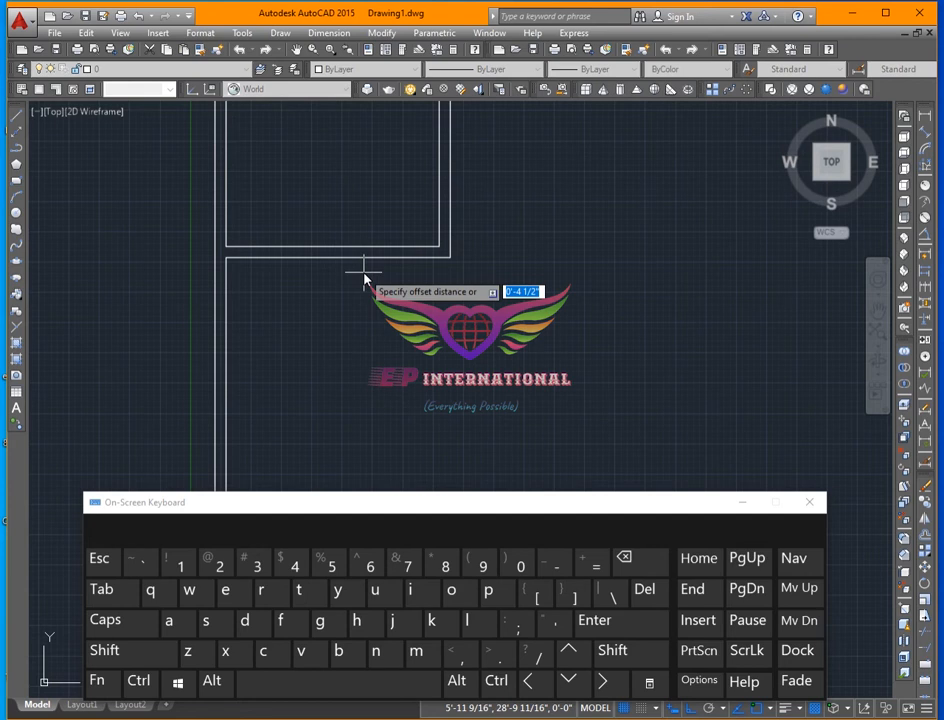
{"action": "type", "text": "3"}
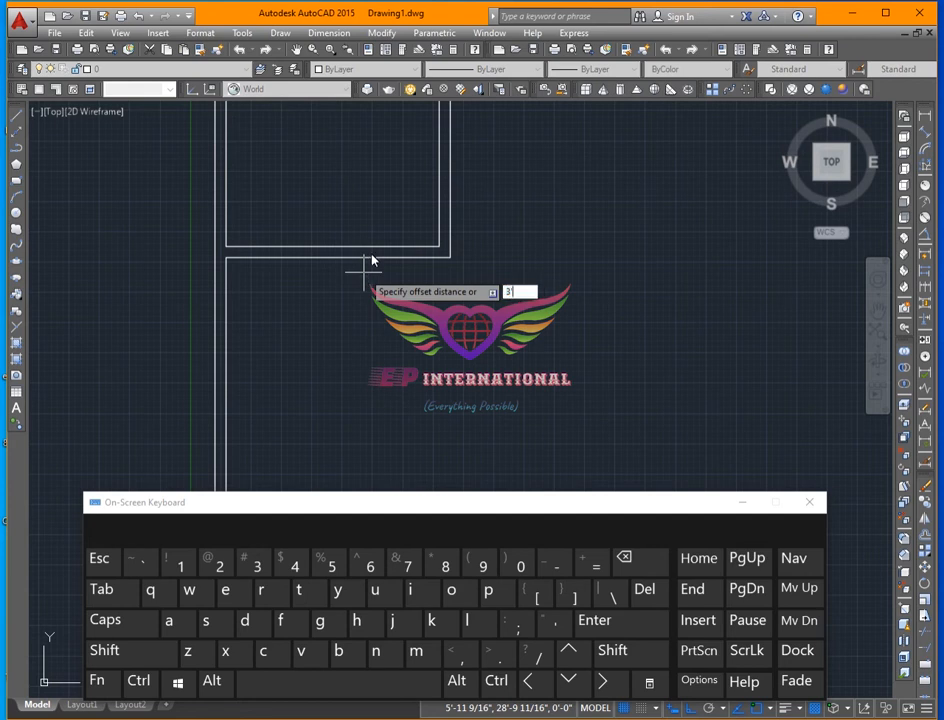
{"action": "type", "text": "'"}
{"action": "key", "text": "Return"}
{"action": "left_click", "coordinate": [362, 257]}
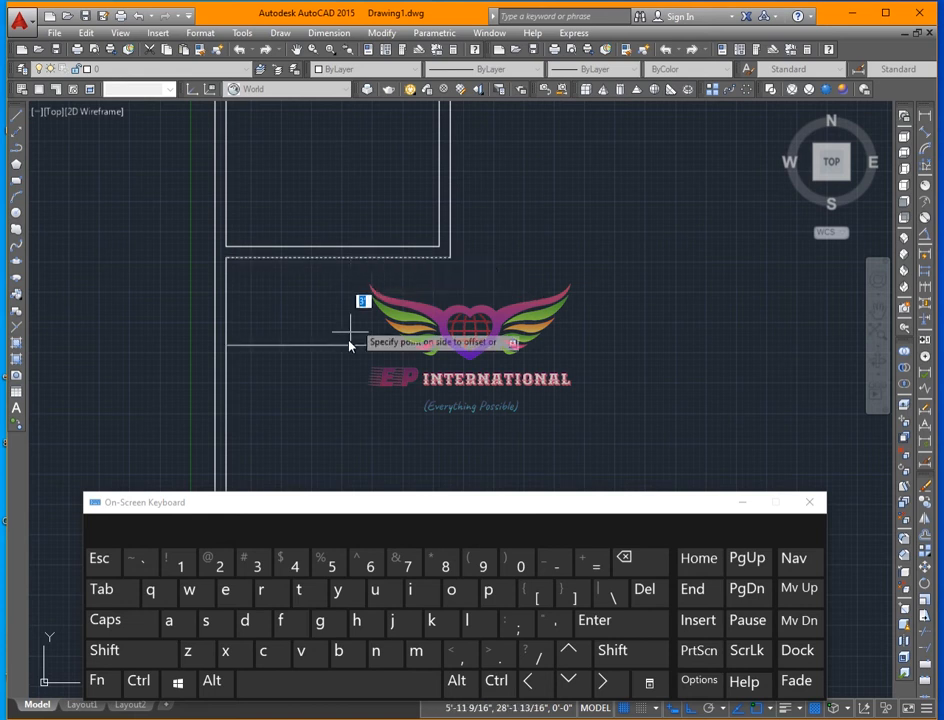
{"action": "left_click", "coordinate": [349, 345]}
{"action": "key", "text": "Return"}
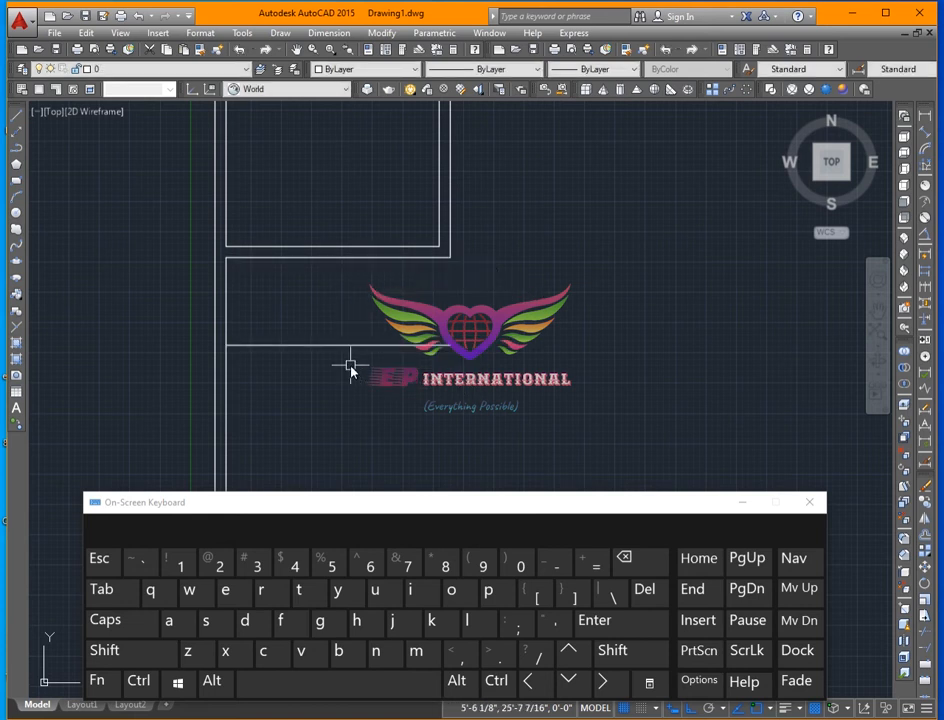
- Offset the new horizontal line below the small room 4.5" downward to form a second wall
{"action": "key", "text": "Return"}
{"action": "type", "text": "4.5"}
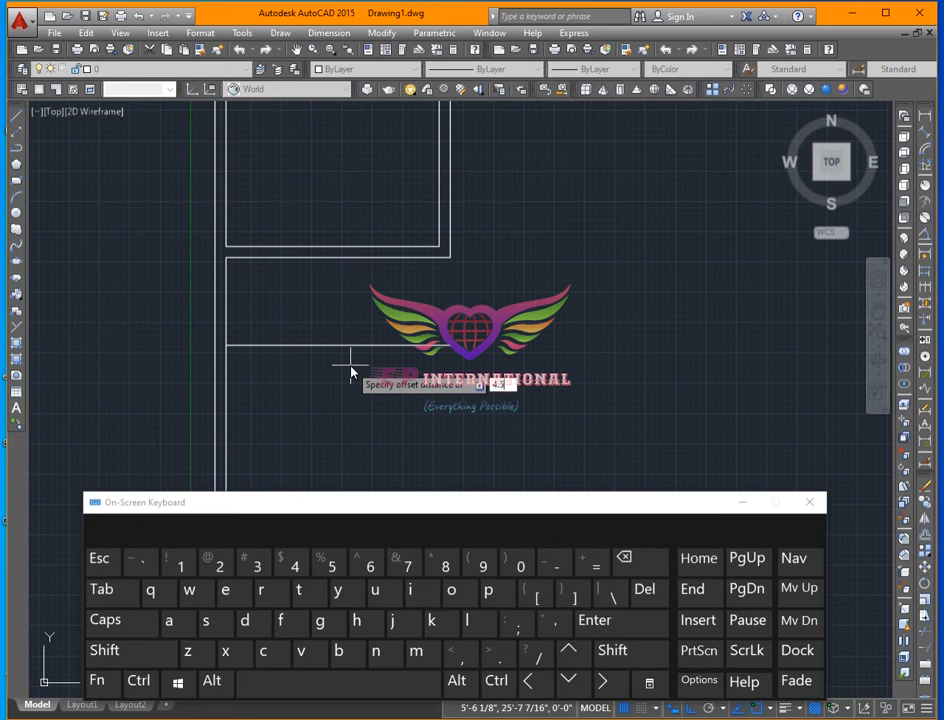
{"action": "key", "text": "Return"}
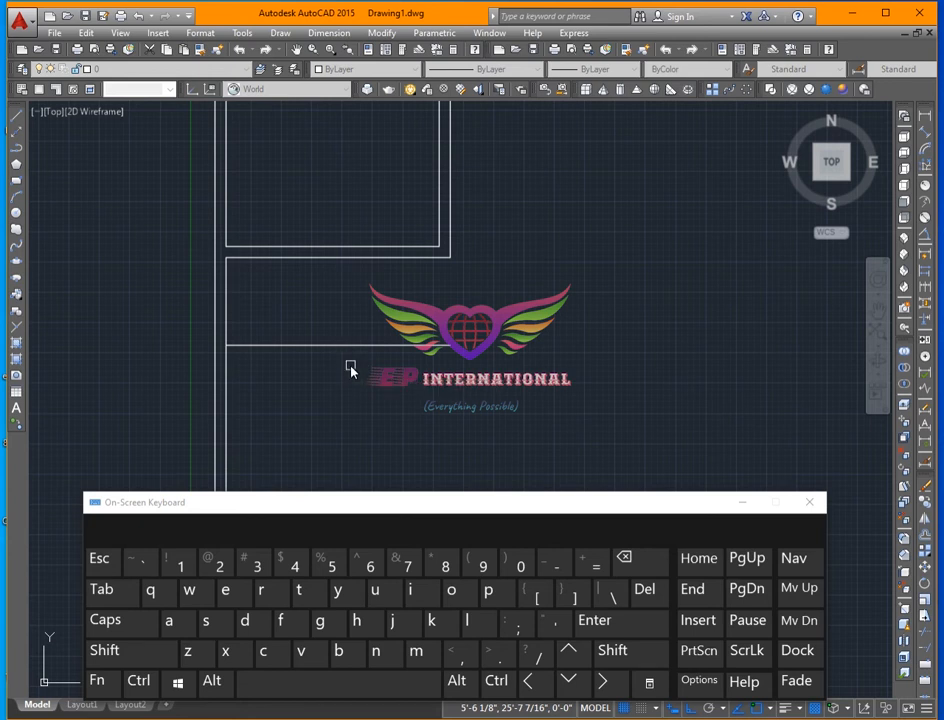
{"action": "scroll", "coordinate": [354, 386], "scroll_direction": "down", "scroll_amount": 2}
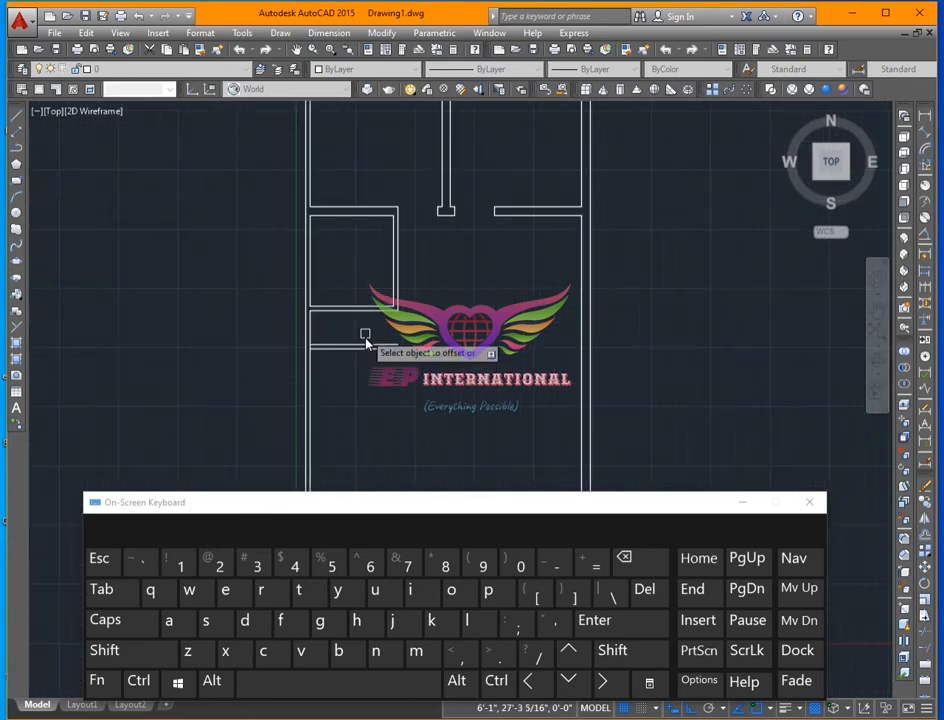
{"action": "key", "text": "Return"}
{"action": "key", "text": "Return"}
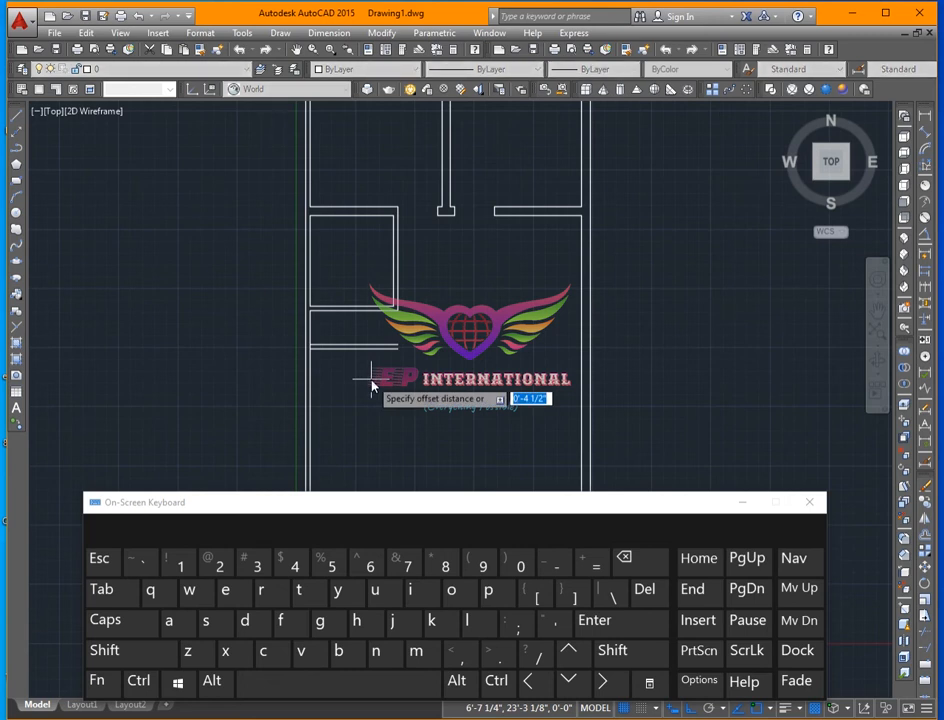
- Offset the lower line of the parallel pair below the small left room 3' downward
{"action": "type", "text": "3'"}
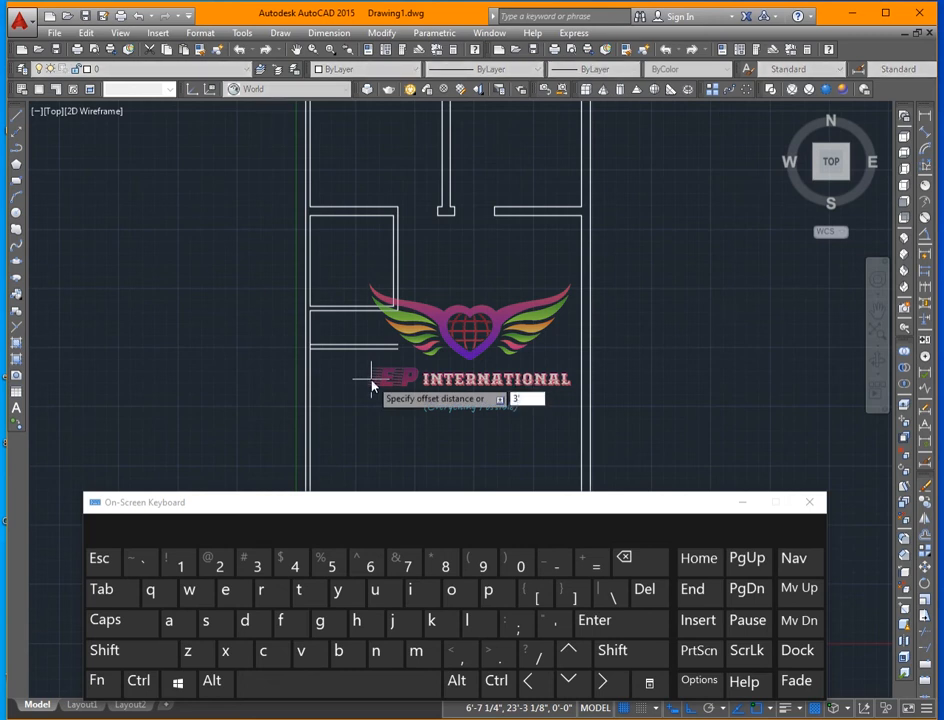
{"action": "key", "text": "Return"}
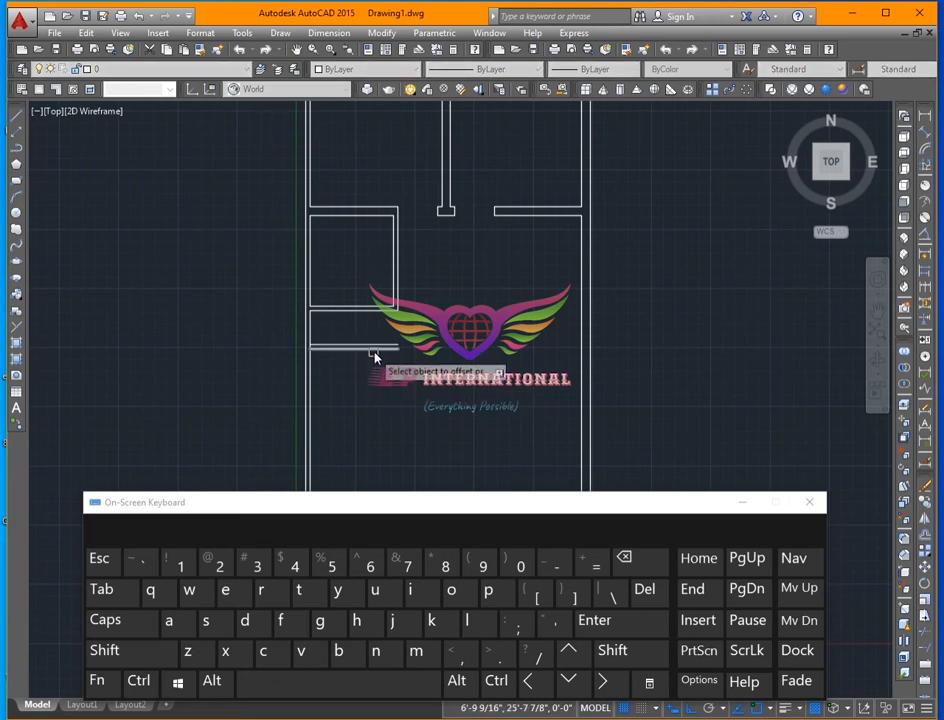
{"action": "left_click", "coordinate": [374, 349]}
{"action": "left_click", "coordinate": [376, 357]}
{"action": "key", "text": "Return"}
- Offset the inner face line of the left outer wall 3' into the house beside the staircase
{"action": "key", "text": "Return"}
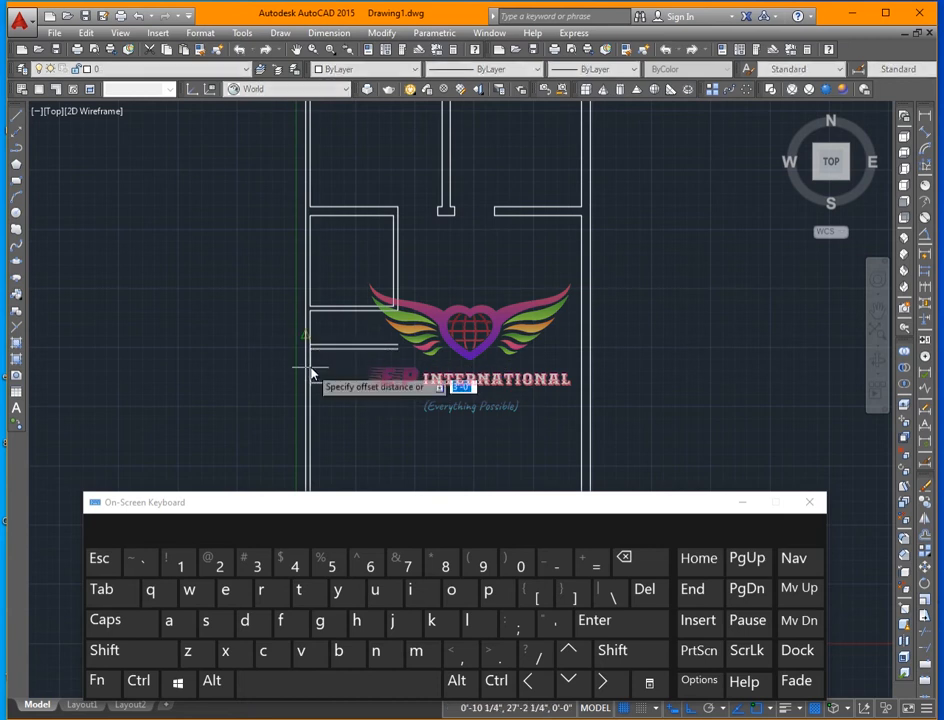
{"action": "key", "text": "Return"}
{"action": "scroll", "coordinate": [316, 367], "scroll_direction": "up", "scroll_amount": 4}
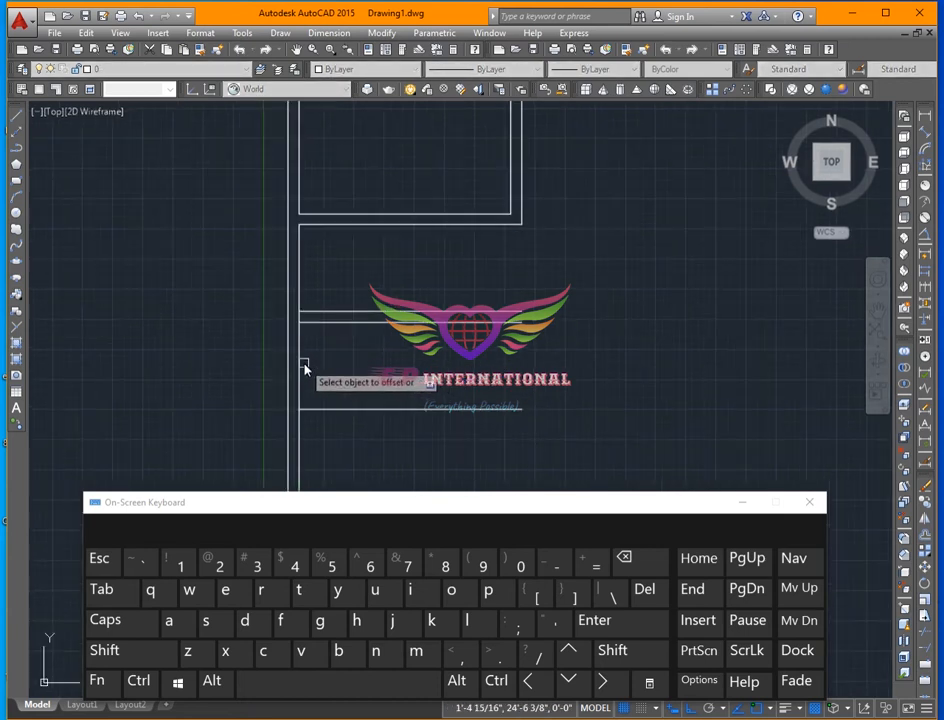
{"action": "left_click", "coordinate": [303, 367]}
{"action": "left_click", "coordinate": [336, 369]}
{"action": "key", "text": "Escape"}
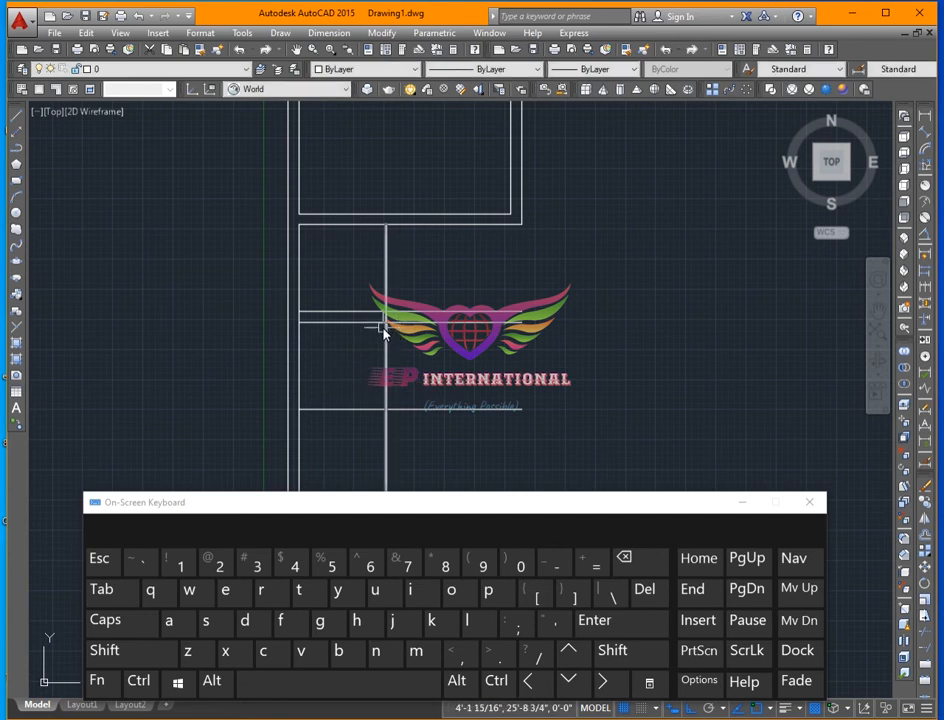
- Trim the two middle stair lines out of the landing and cut the vertical line below the staircase's lower edge
{"action": "mouse_move", "coordinate": [387, 328]}
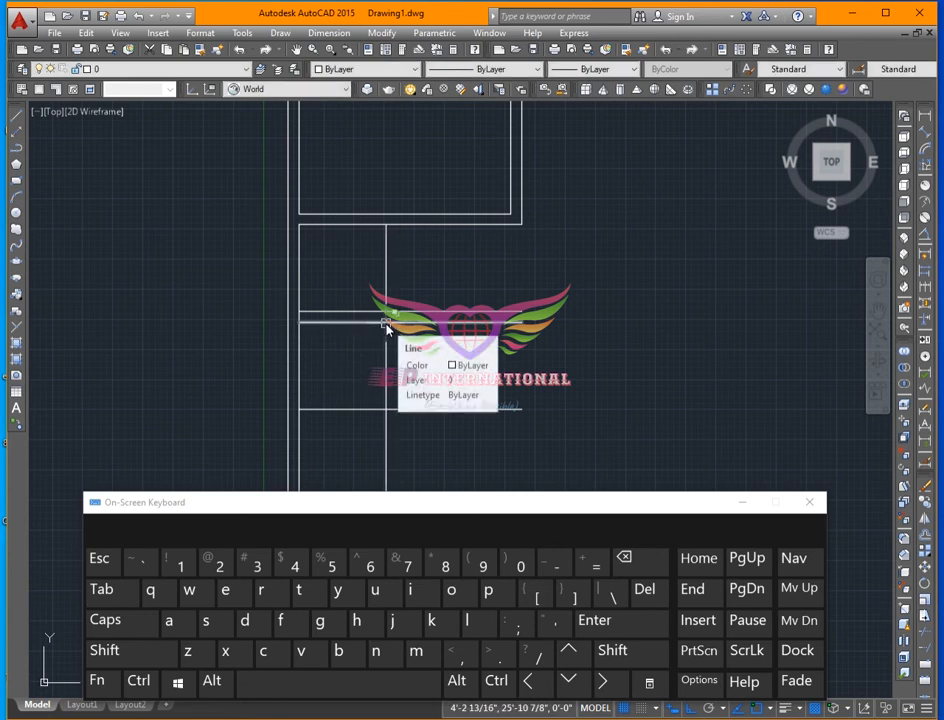
{"action": "type", "text": "tr"}
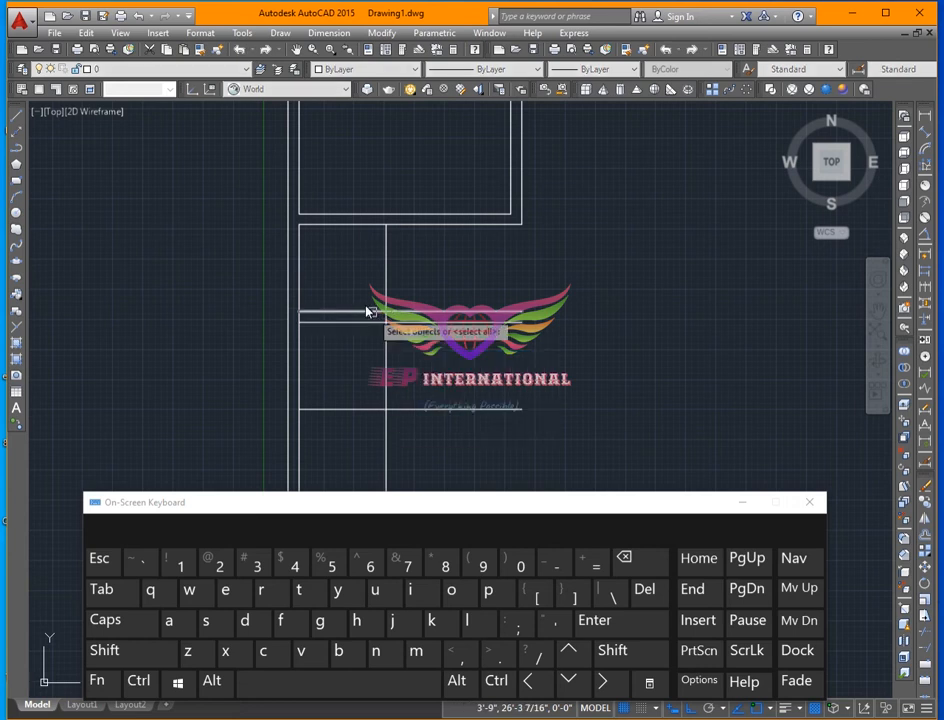
{"action": "key", "text": "Return"}
{"action": "left_click", "coordinate": [359, 296]}
{"action": "left_click", "coordinate": [341, 345]}
{"action": "key", "text": "Return"}
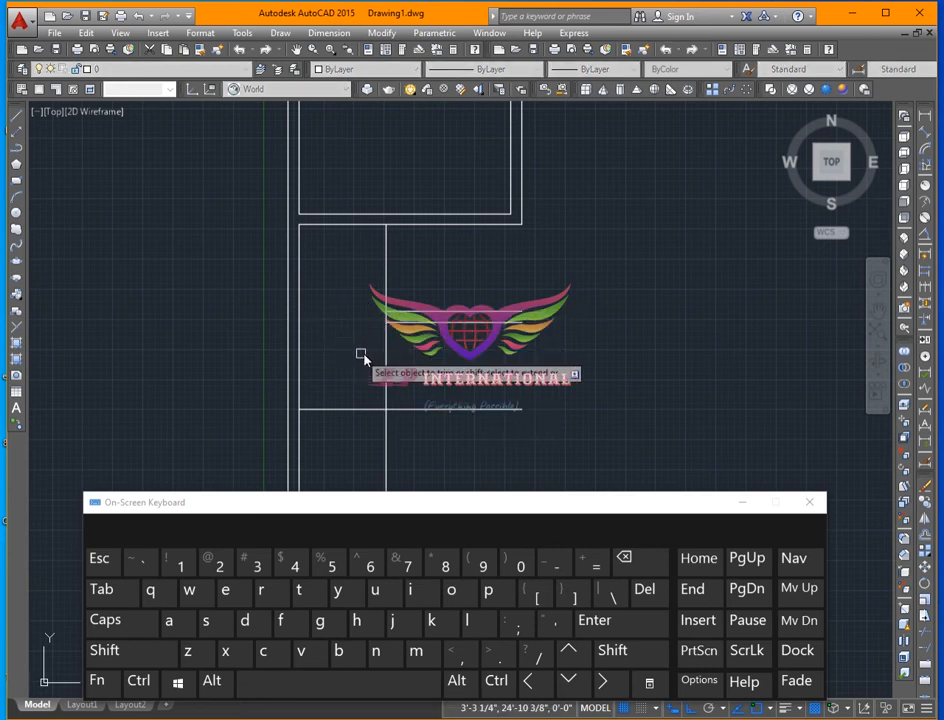
{"action": "left_click", "coordinate": [387, 450]}
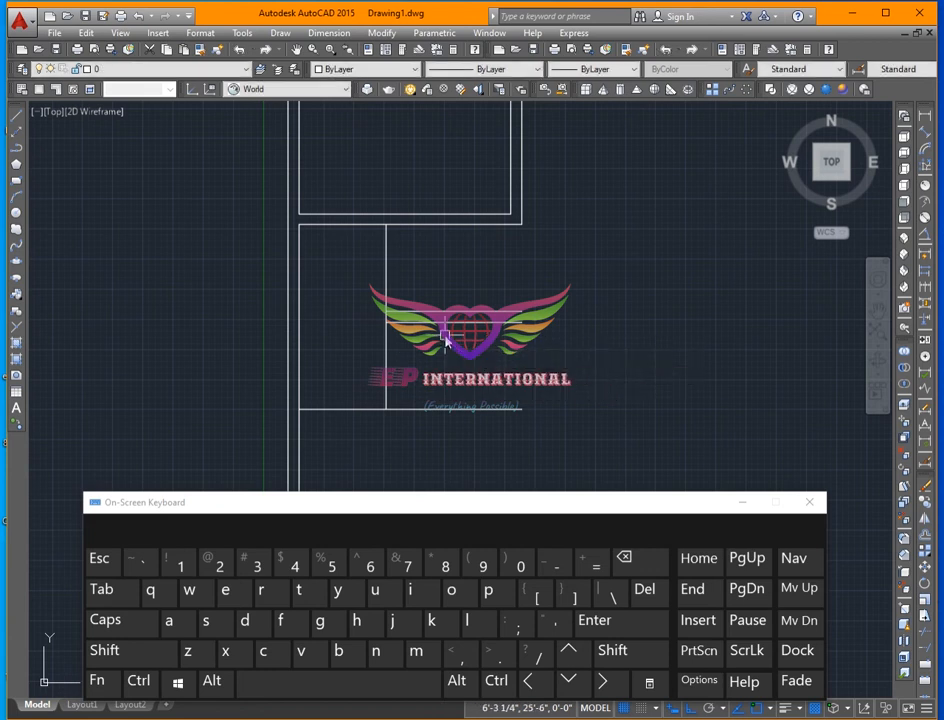
- Offset the landing's edge line to the right five times in succession at 10" spacing to form the stair treads
{"action": "key", "text": "Return"}
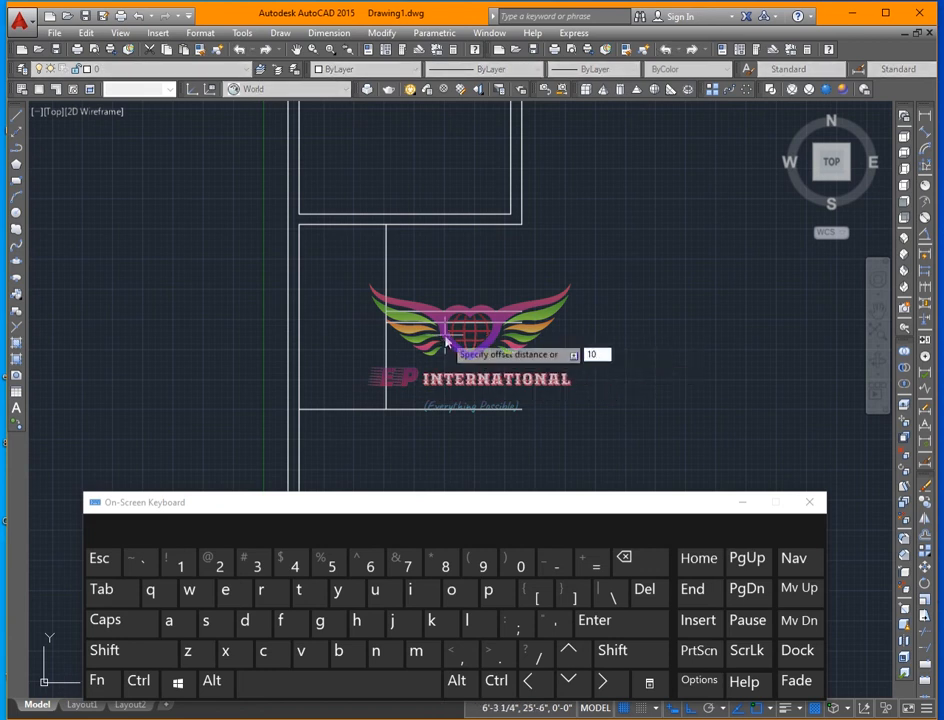
{"action": "key", "text": "Return"}
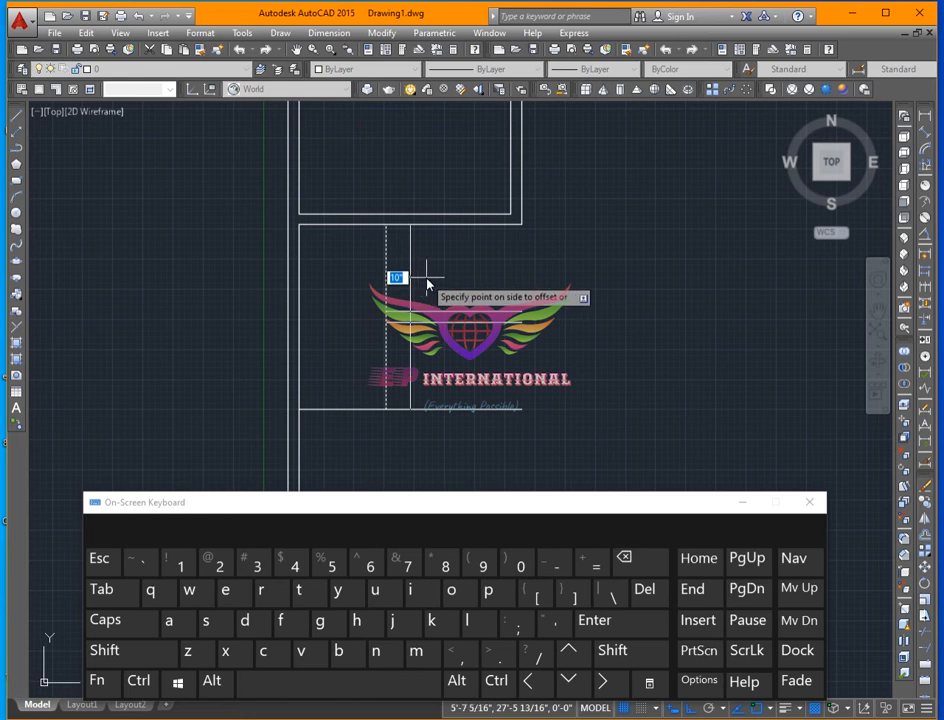
{"action": "left_click", "coordinate": [434, 281]}
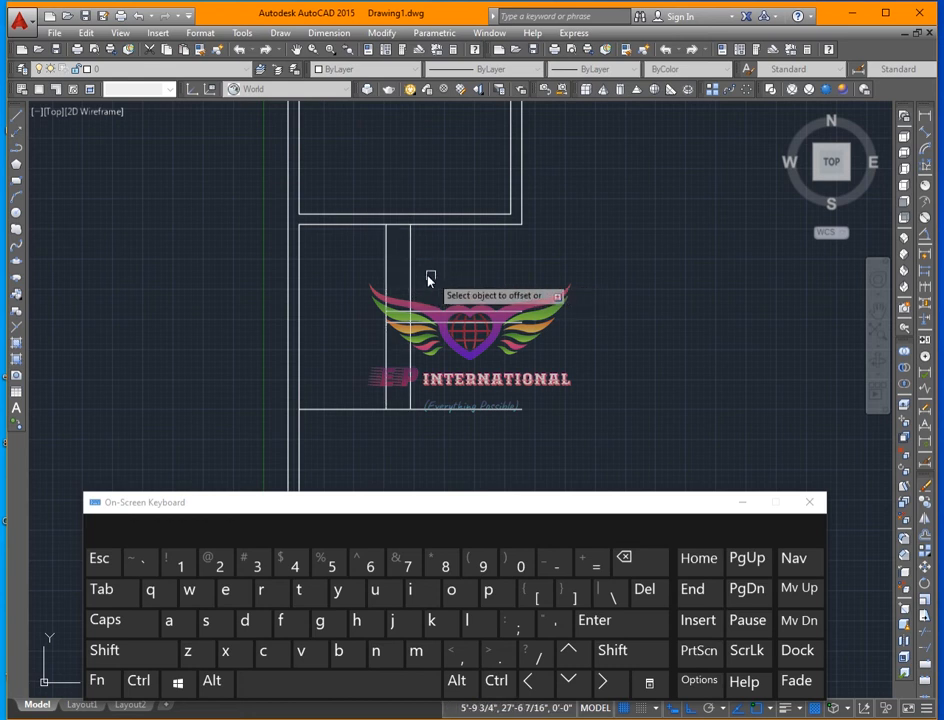
{"action": "left_click", "coordinate": [411, 270]}
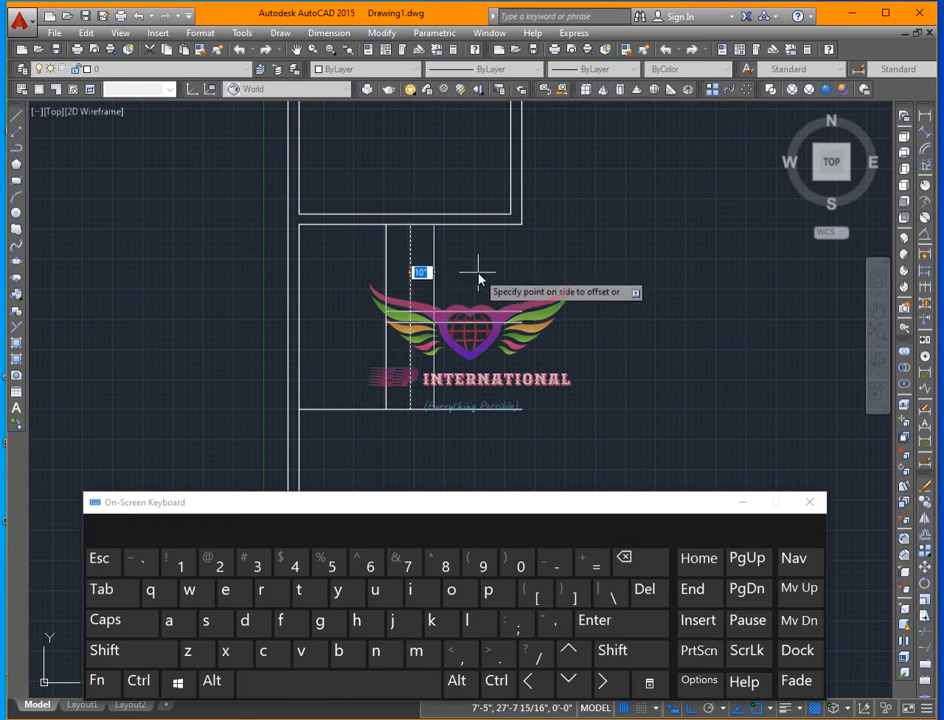
{"action": "left_click", "coordinate": [477, 280]}
{"action": "left_click", "coordinate": [436, 290]}
{"action": "left_click", "coordinate": [485, 277]}
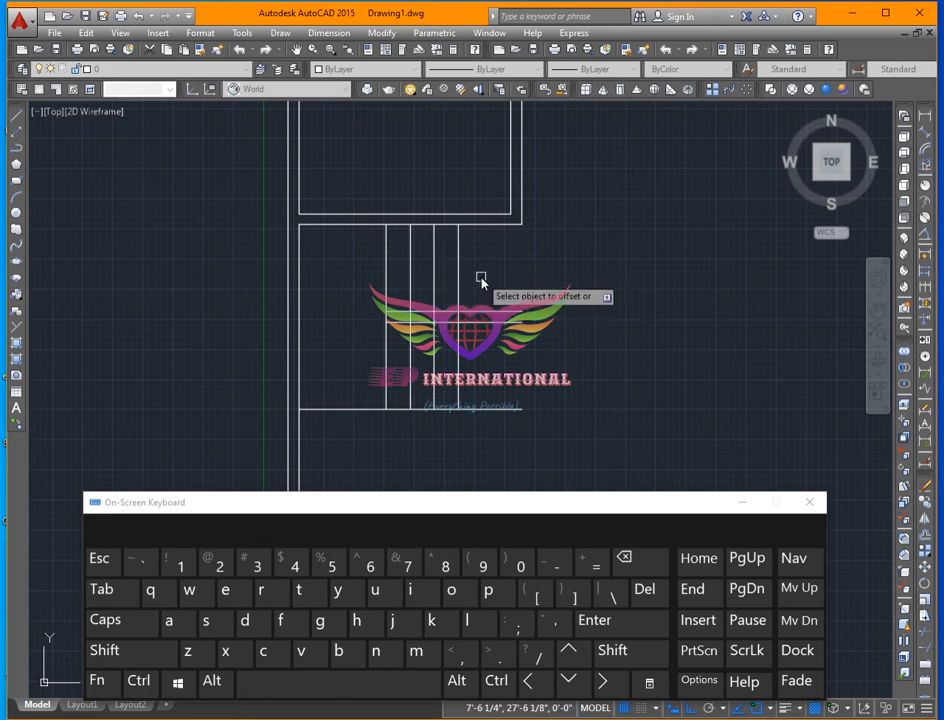
{"action": "left_click", "coordinate": [459, 281]}
{"action": "left_click", "coordinate": [495, 280]}
{"action": "left_click", "coordinate": [483, 278]}
{"action": "left_click", "coordinate": [513, 277]}
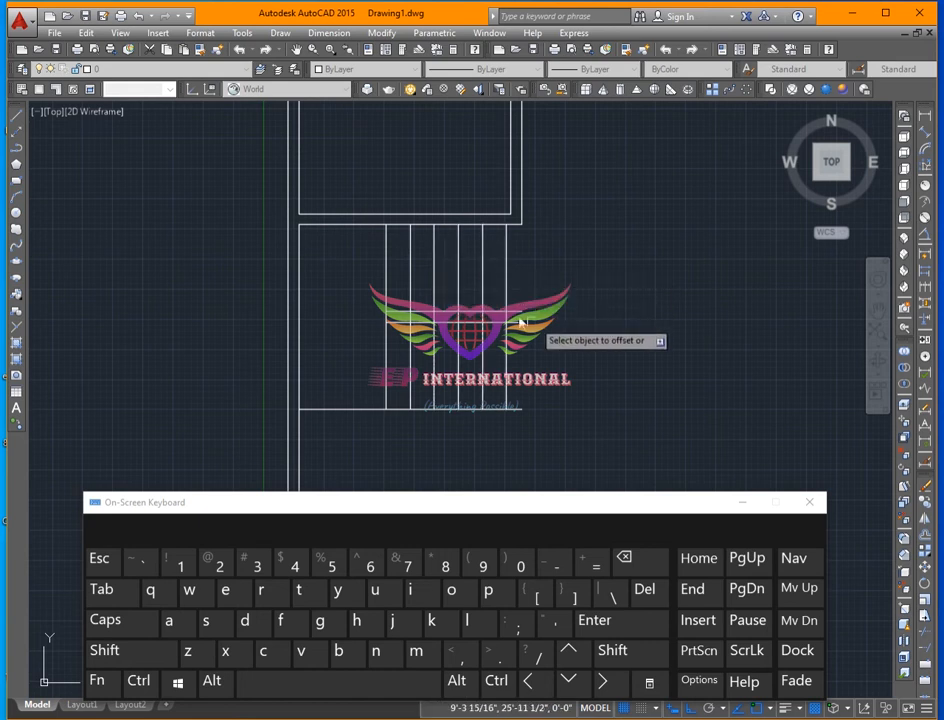
{"action": "key", "text": "Escape"}
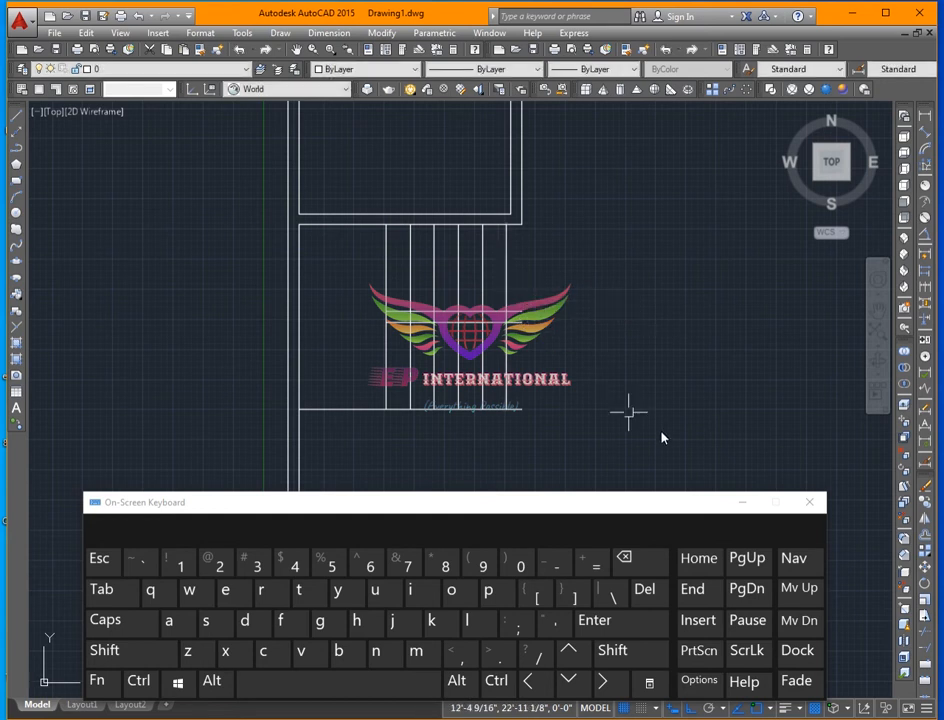
- Close the on-screen keyboard and trim the horizontal staircase lines where they overrun the last tread line
{"action": "left_click", "coordinate": [808, 503]}
{"action": "left_click", "coordinate": [808, 506]}
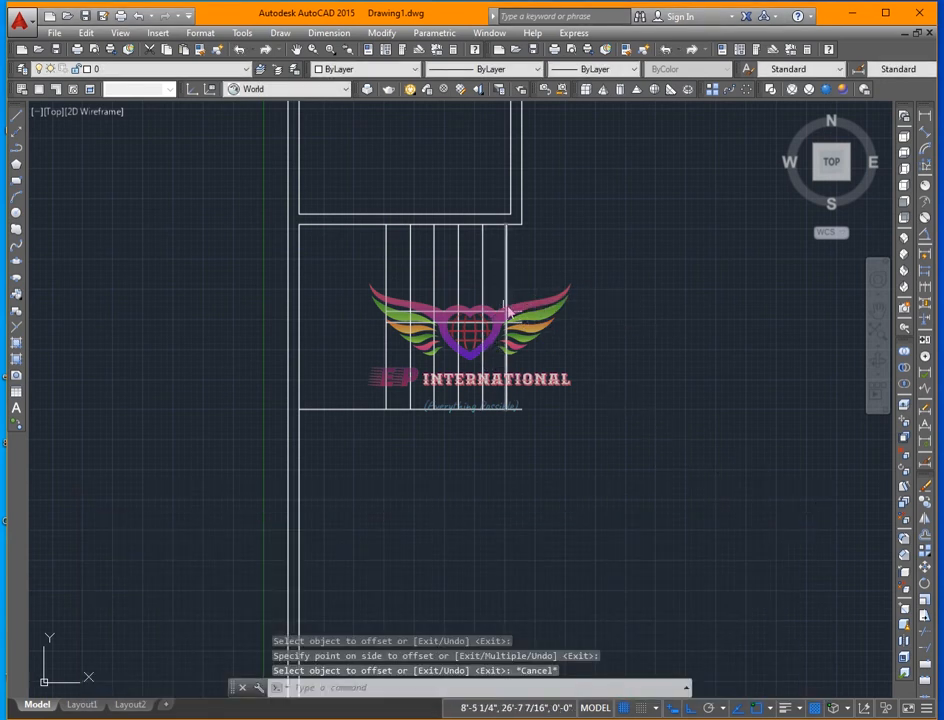
{"action": "type", "text": "tr"}
{"action": "key", "text": "Return"}
{"action": "key", "text": "Return"}
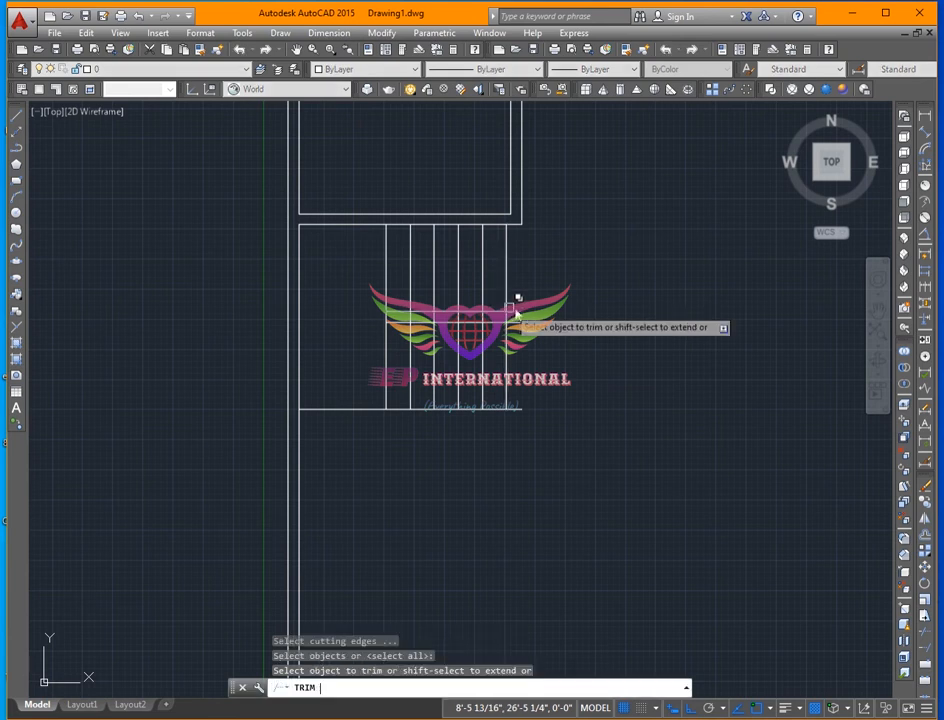
{"action": "left_click", "coordinate": [520, 318]}
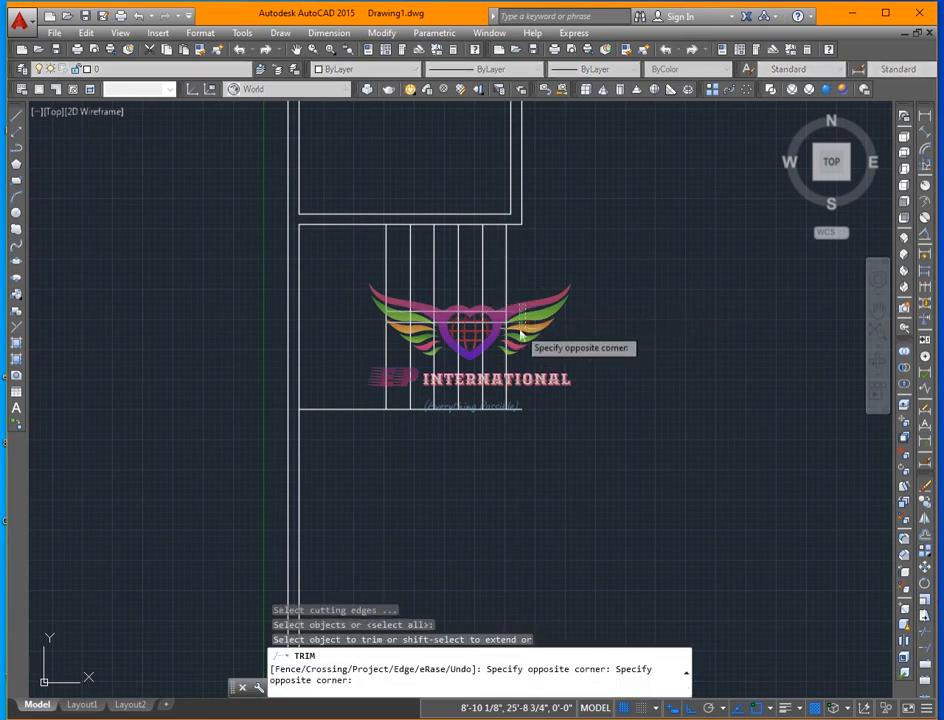
{"action": "left_click", "coordinate": [518, 404]}
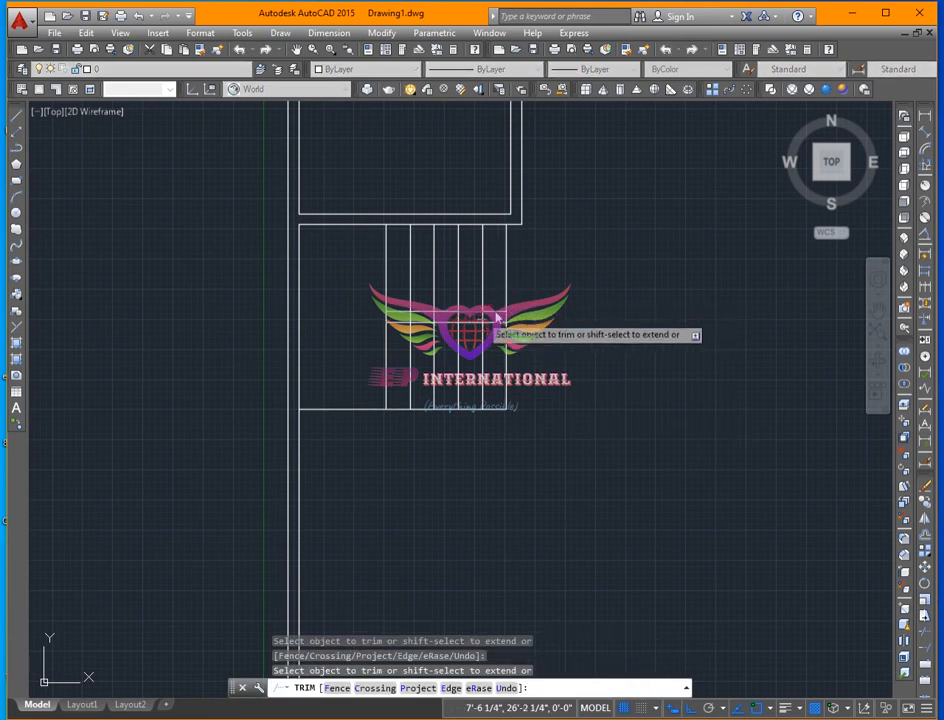
- Trim the tread lines between the two middle lines to separate the upper and lower stair flights
{"action": "scroll", "coordinate": [498, 322], "scroll_direction": "up", "scroll_amount": 4}
{"action": "left_click", "coordinate": [533, 300]}
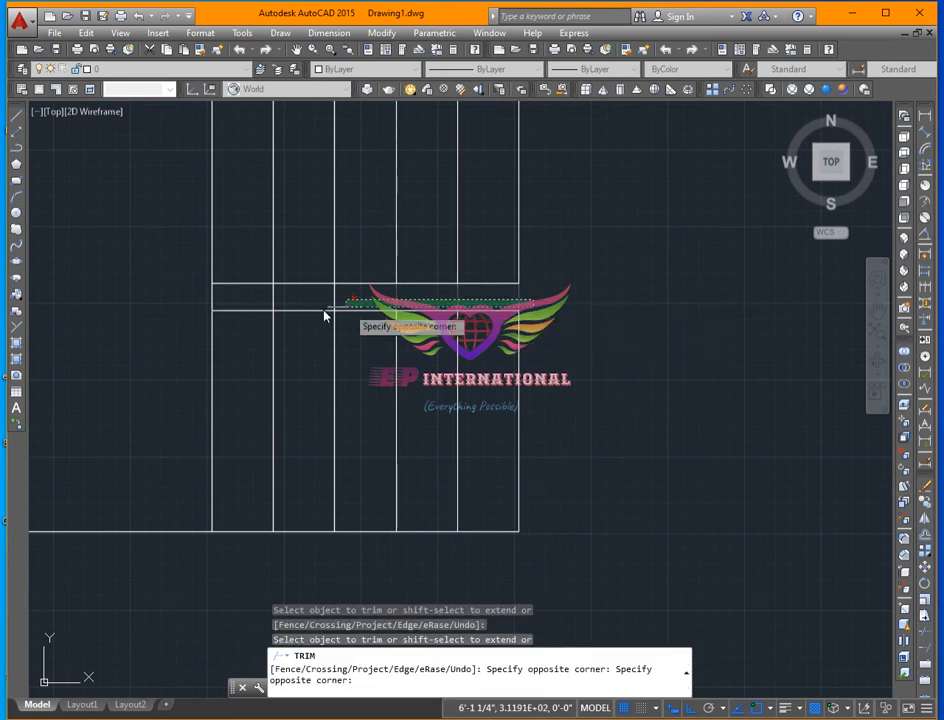
{"action": "left_click", "coordinate": [258, 300]}
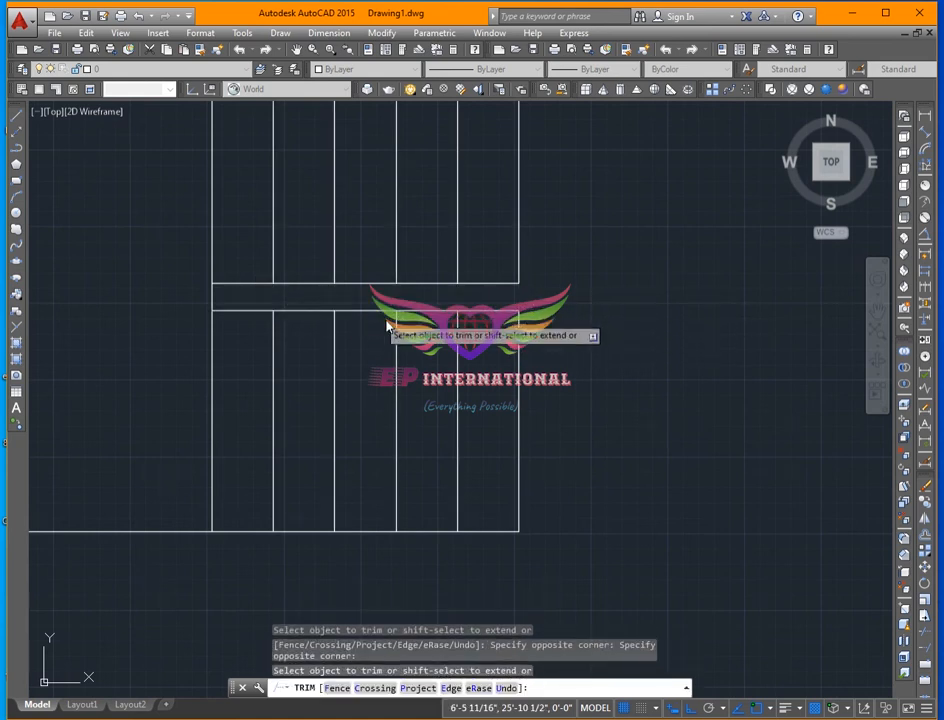
{"action": "scroll", "coordinate": [370, 328], "scroll_direction": "down", "scroll_amount": 4}
{"action": "scroll", "coordinate": [362, 330], "scroll_direction": "up", "scroll_amount": 3}
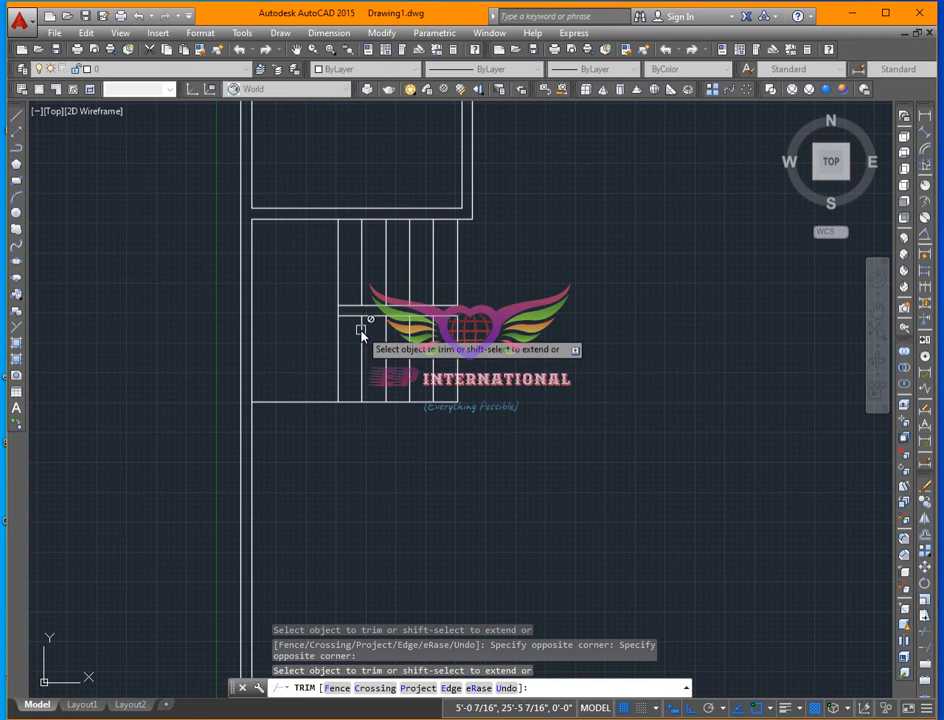
{"action": "key", "text": "Escape"}
{"action": "scroll", "coordinate": [333, 377], "scroll_direction": "down", "scroll_amount": 2}
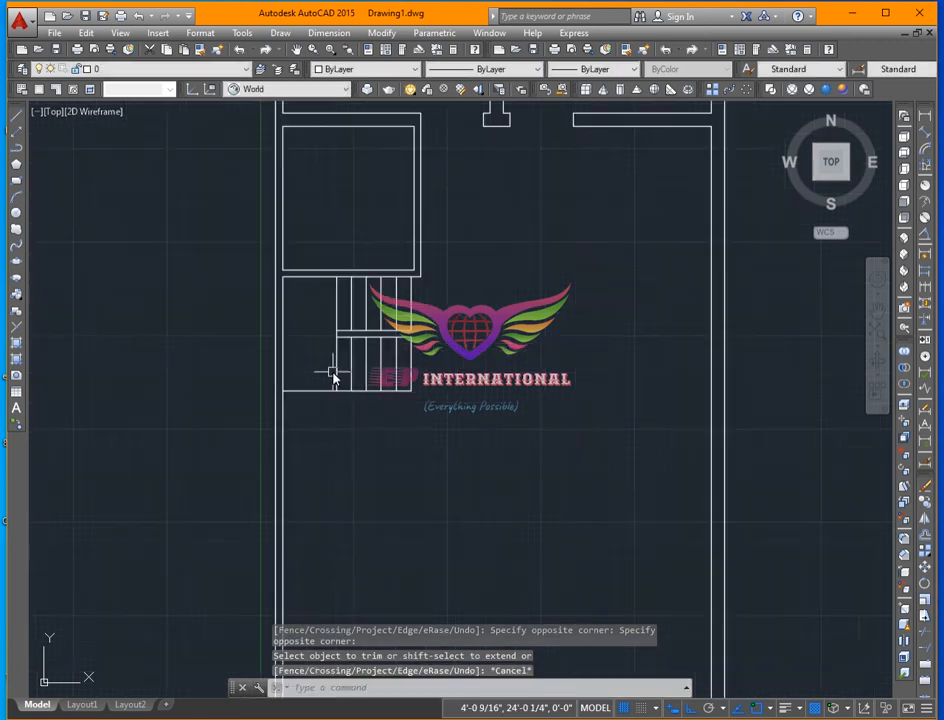
{"action": "scroll", "coordinate": [333, 377], "scroll_direction": "down", "scroll_amount": 3}
{"action": "scroll", "coordinate": [365, 378], "scroll_direction": "up", "scroll_amount": 3}
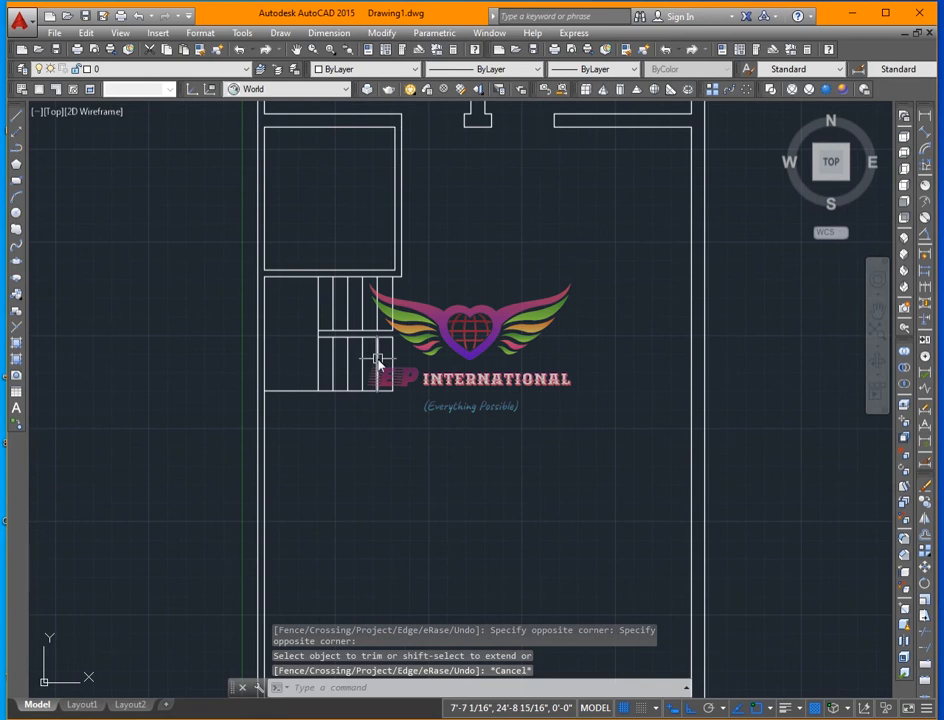
{"action": "mouse_move", "coordinate": [378, 358]}
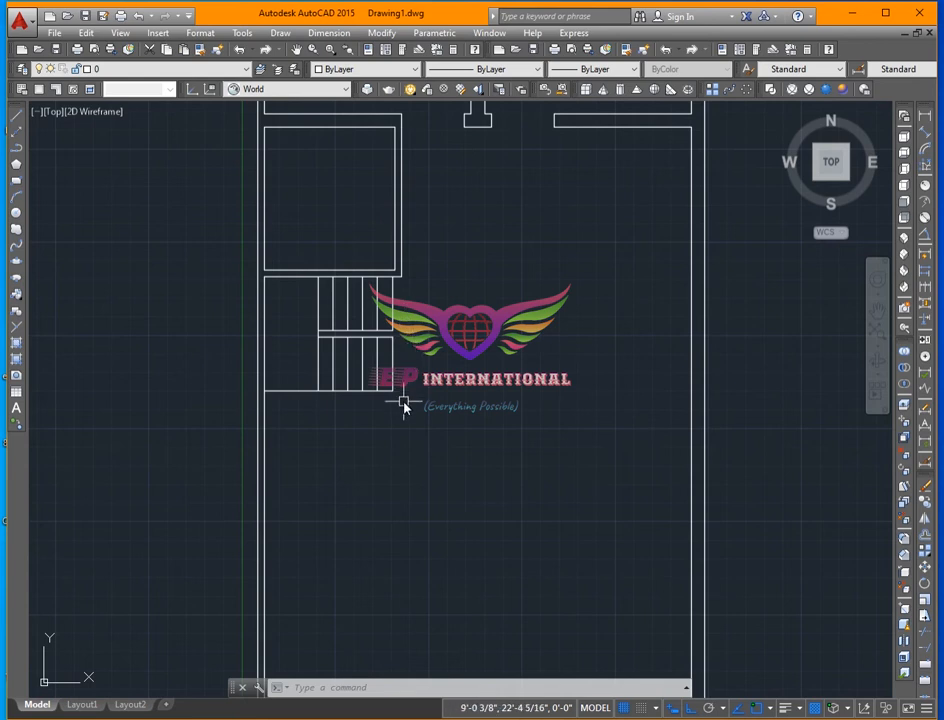
{"action": "scroll", "coordinate": [400, 369], "scroll_direction": "down", "scroll_amount": 2}
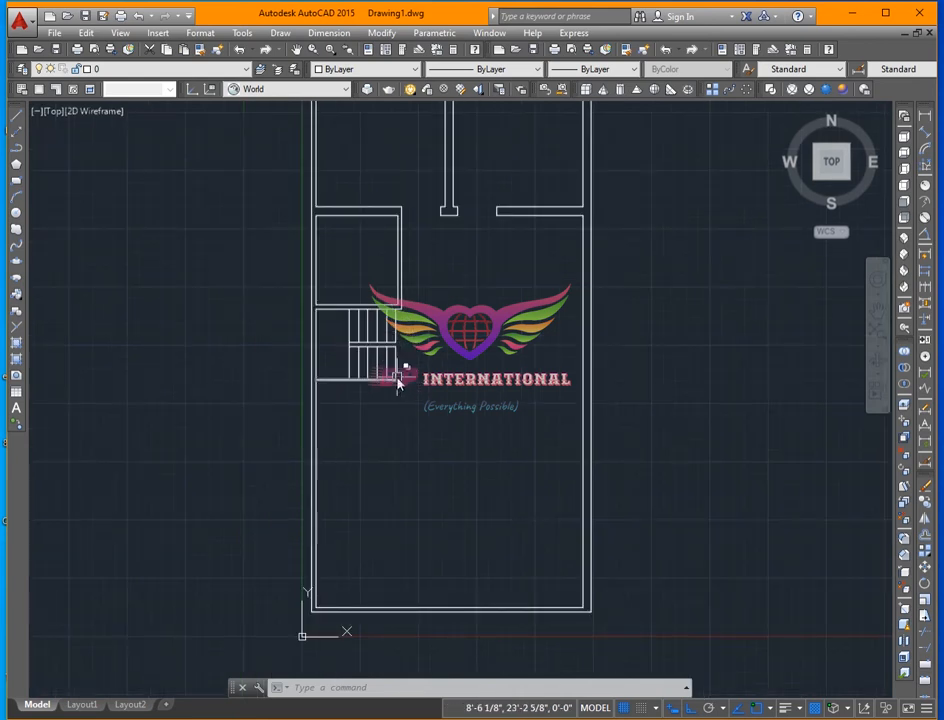
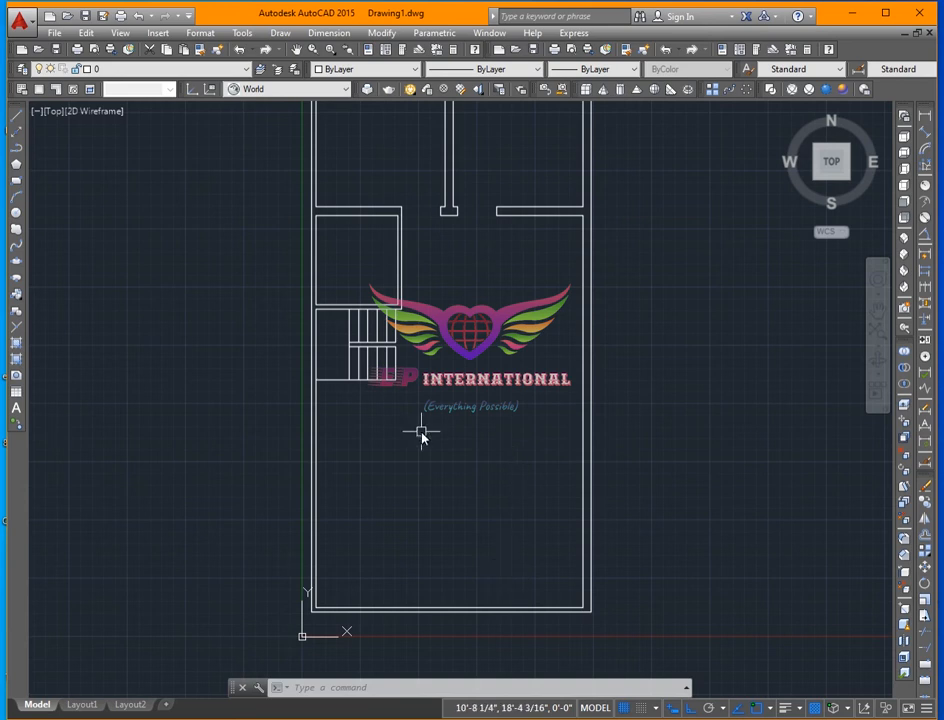
{"action": "type", "text": "o"}
{"action": "key", "text": "Return"}
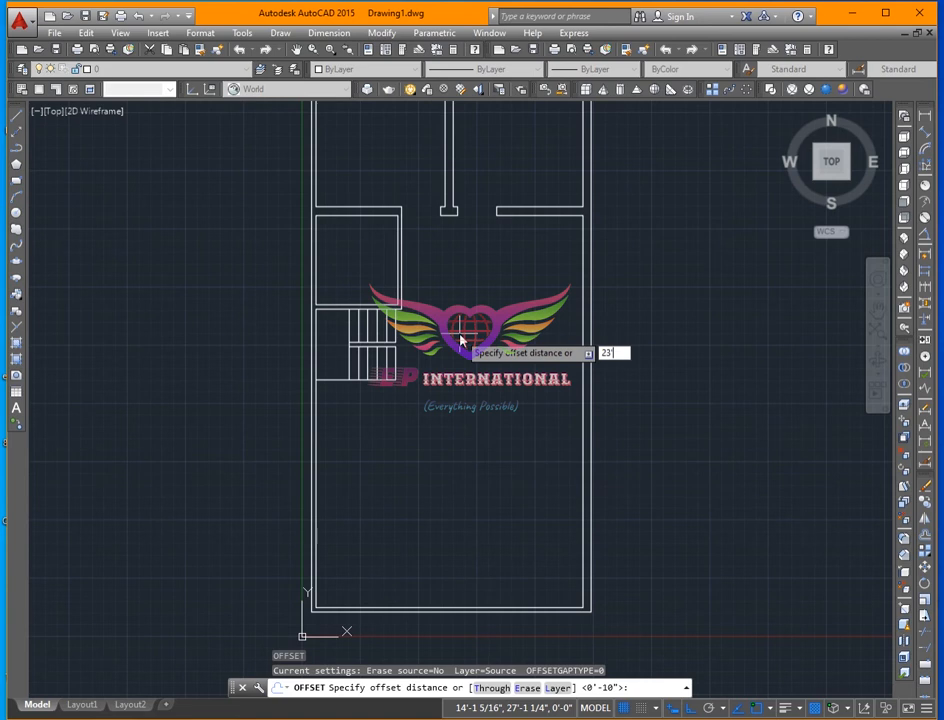
{"action": "key", "text": "Return"}
{"action": "left_click", "coordinate": [525, 214]}
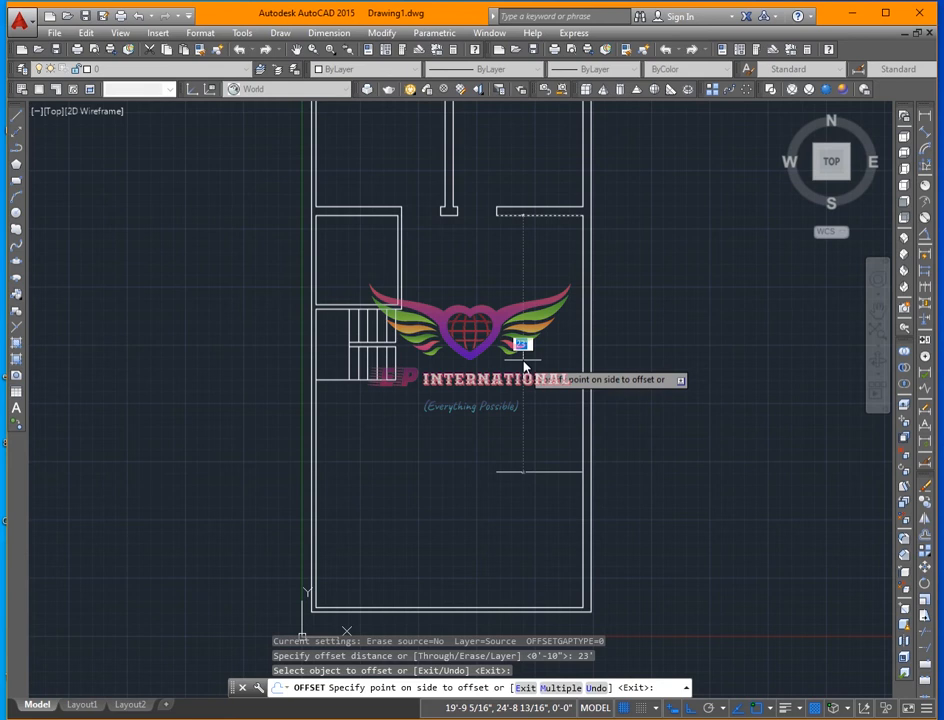
{"action": "key", "text": "Escape"}
- Offset the lower line of the short horizontal wall at the right outer wall 20' downward
{"action": "key", "text": "Return"}
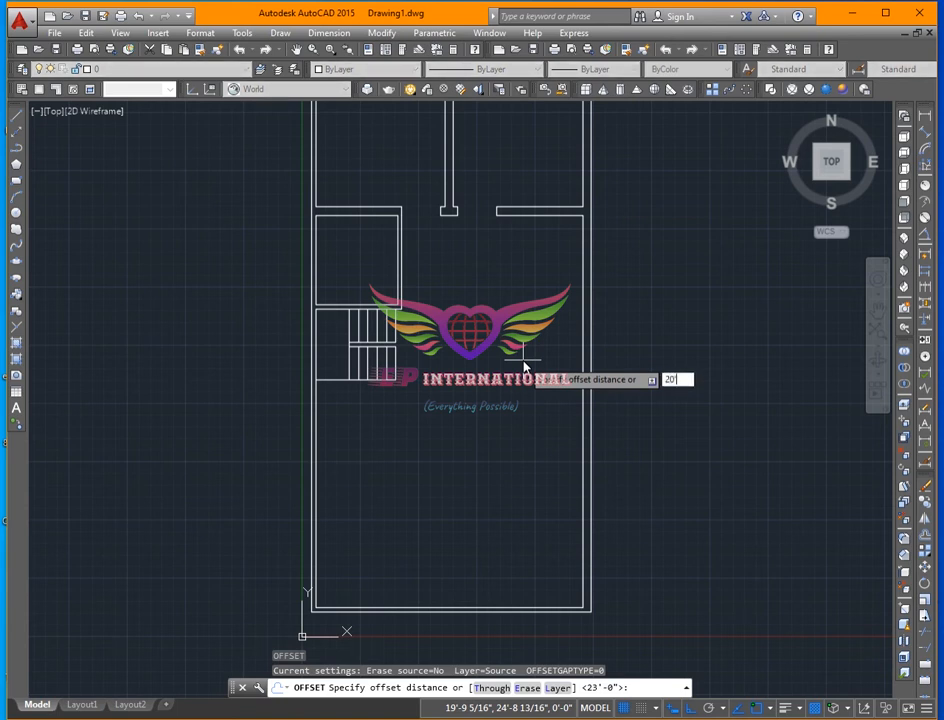
{"action": "key", "text": "Return"}
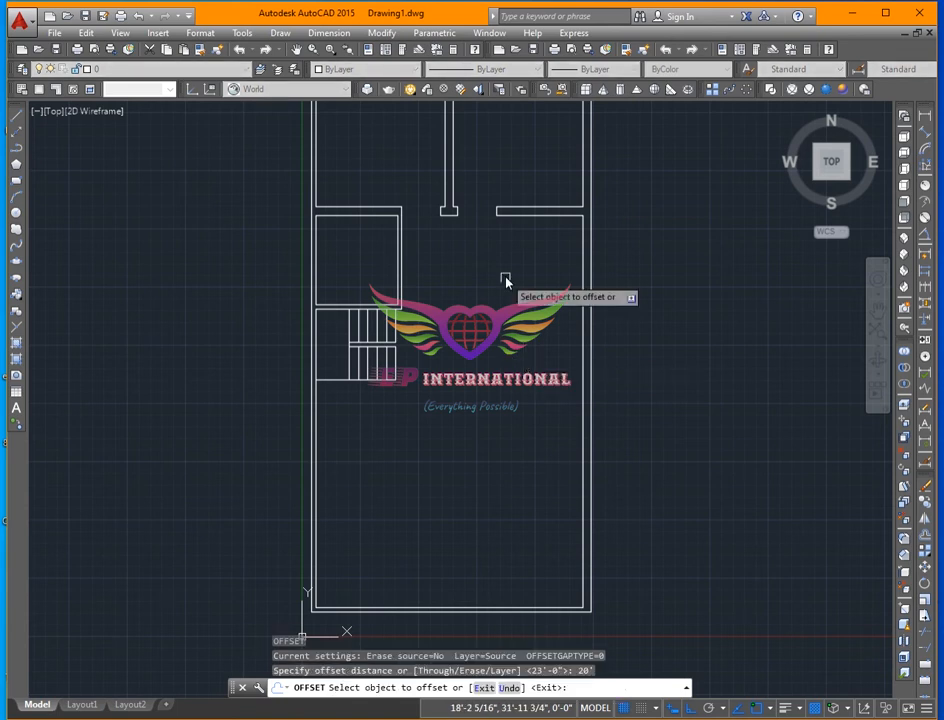
{"action": "left_click", "coordinate": [531, 215]}
{"action": "left_click", "coordinate": [522, 356]}
{"action": "key", "text": "Escape"}
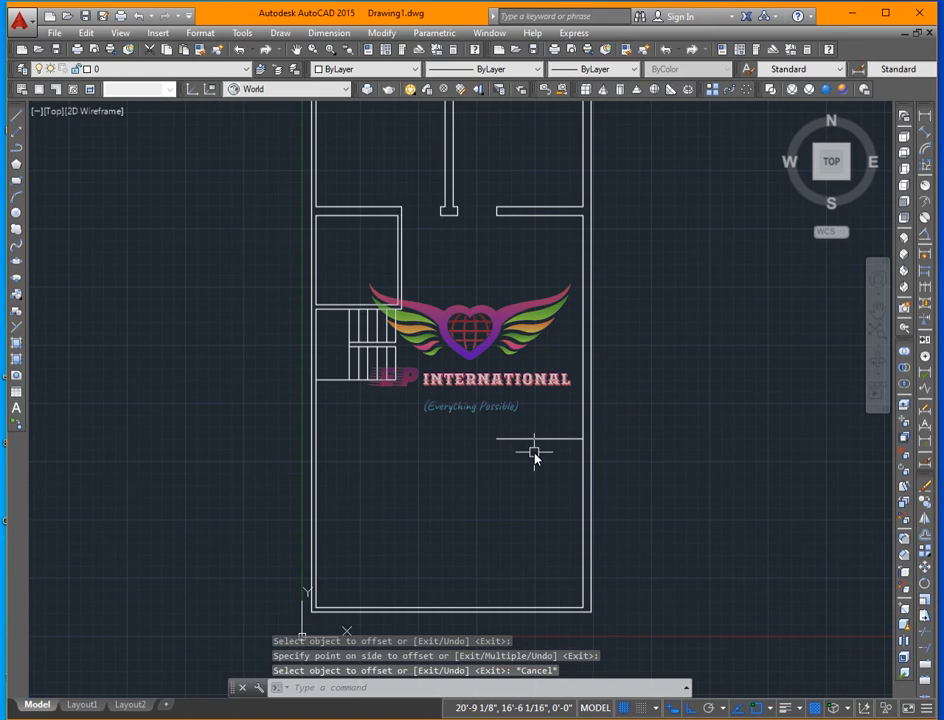
- Offset the short horizontal line below the right-hand room 9" downward to give the wall its thickness
{"action": "key", "text": "Return"}
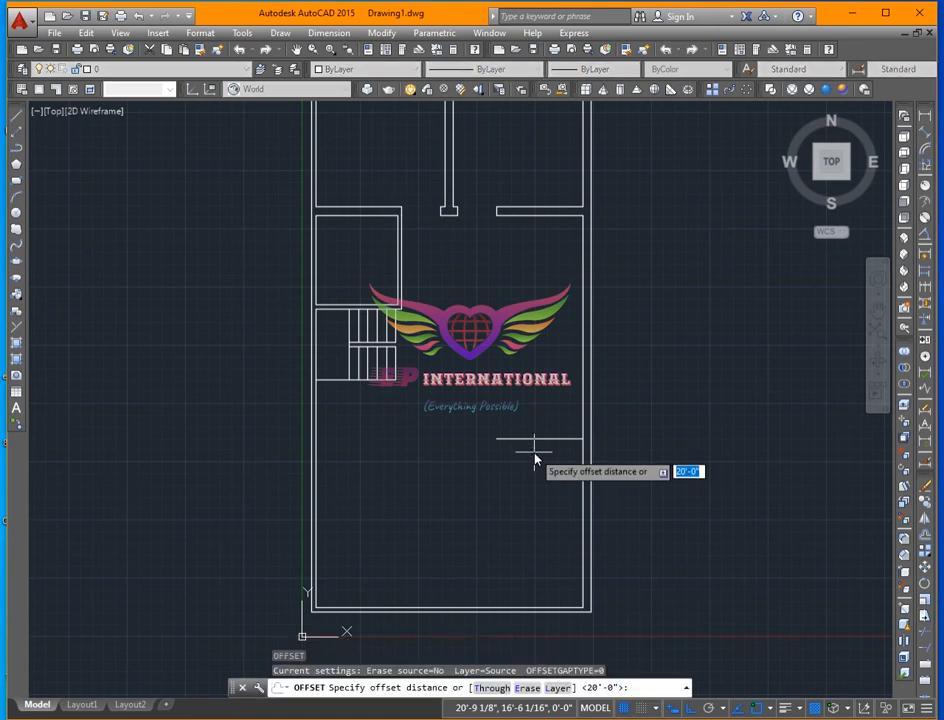
{"action": "type", "text": "9"}
{"action": "key", "text": "Return"}
{"action": "left_click", "coordinate": [516, 438]}
{"action": "left_click", "coordinate": [512, 482]}
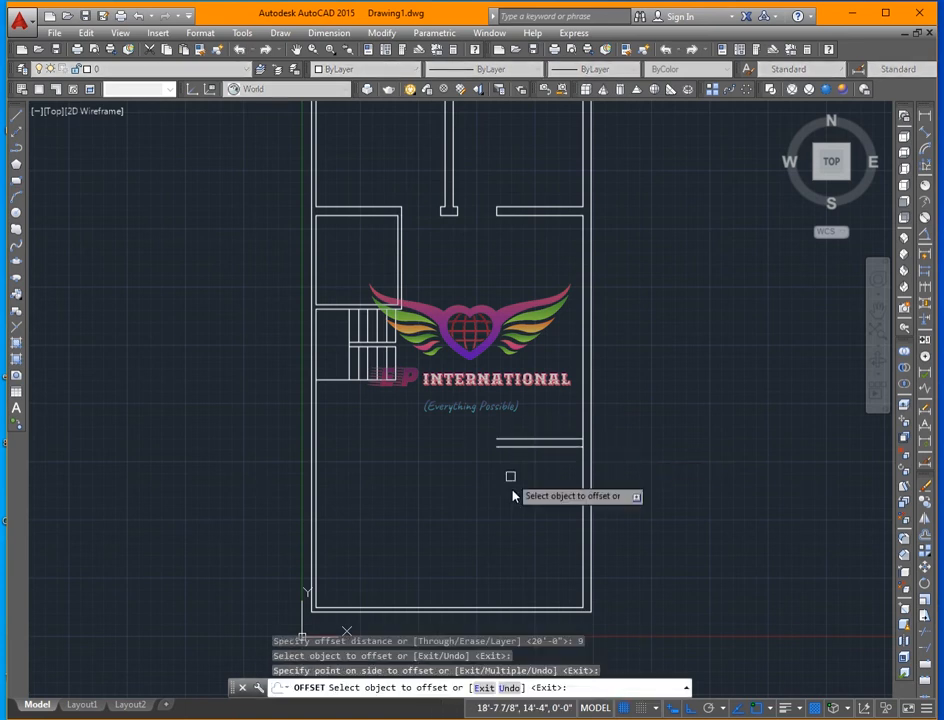
- Offset the inner line of the right outer wall 13' to the left
{"action": "key", "text": "Return"}
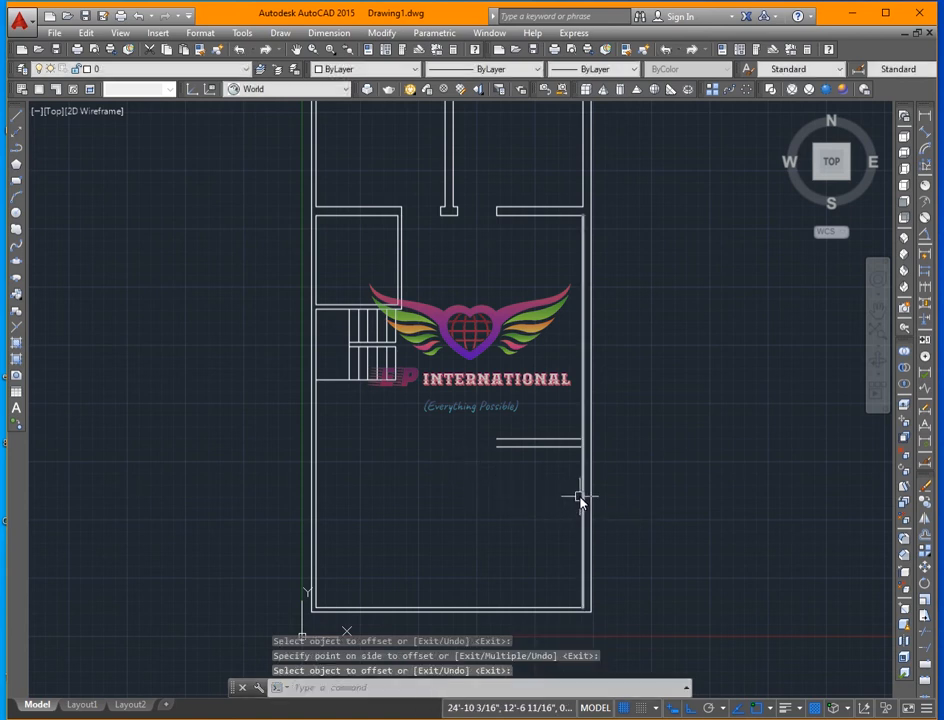
{"action": "key", "text": "Return"}
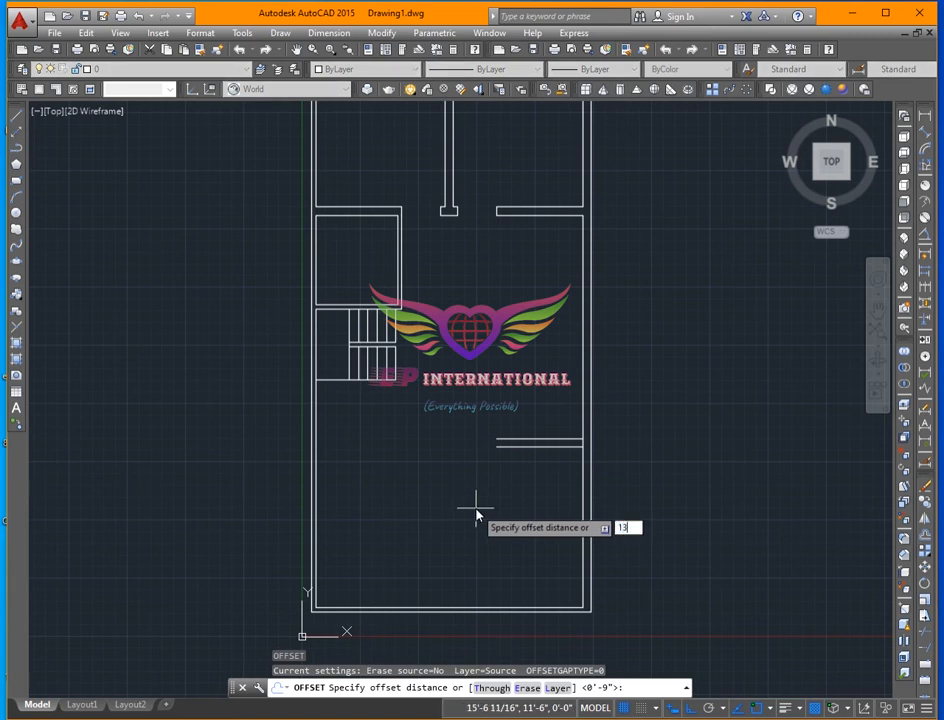
{"action": "key", "text": "Return"}
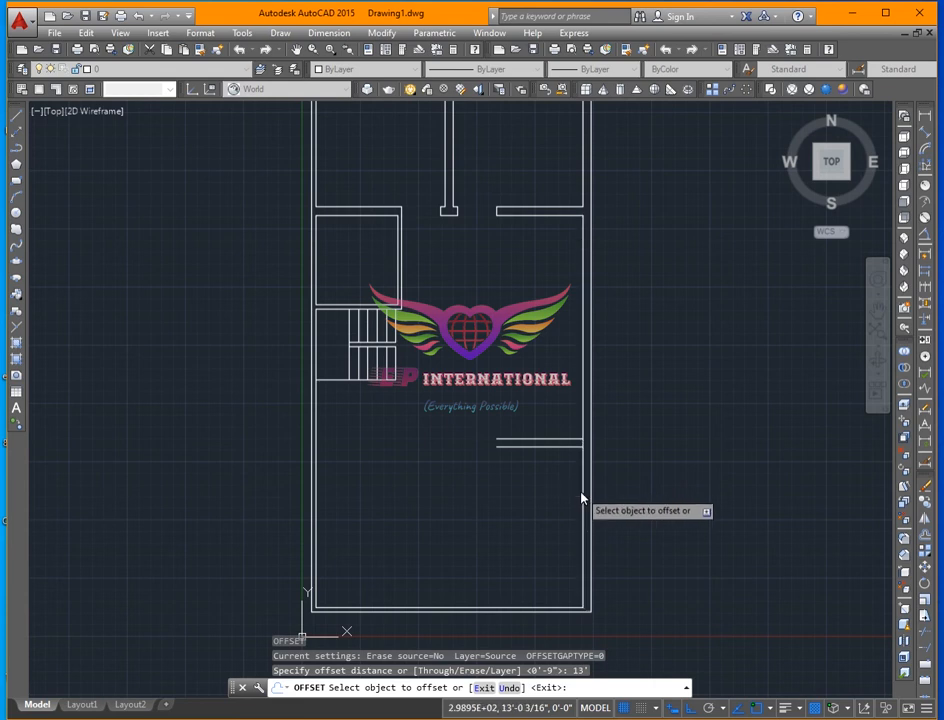
{"action": "left_click", "coordinate": [582, 493]}
{"action": "left_click", "coordinate": [415, 515]}
{"action": "key", "text": "Return"}
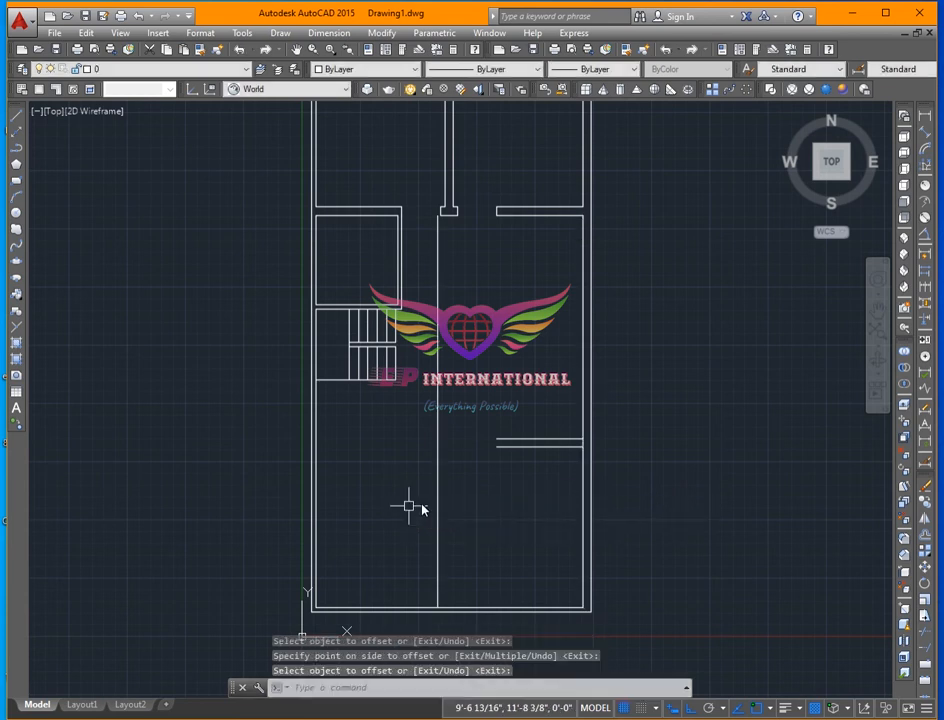
- Offset the vertical line dividing the lower area 9" to the left to give the wall its thickness
{"action": "key", "text": "Return"}
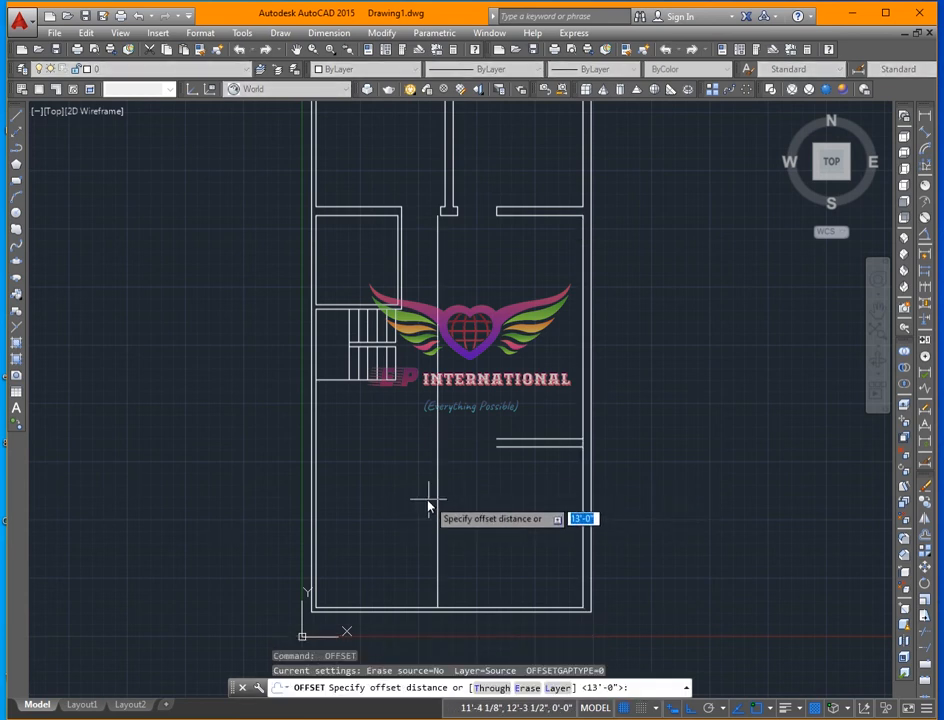
{"action": "type", "text": "9"}
{"action": "key", "text": "Return"}
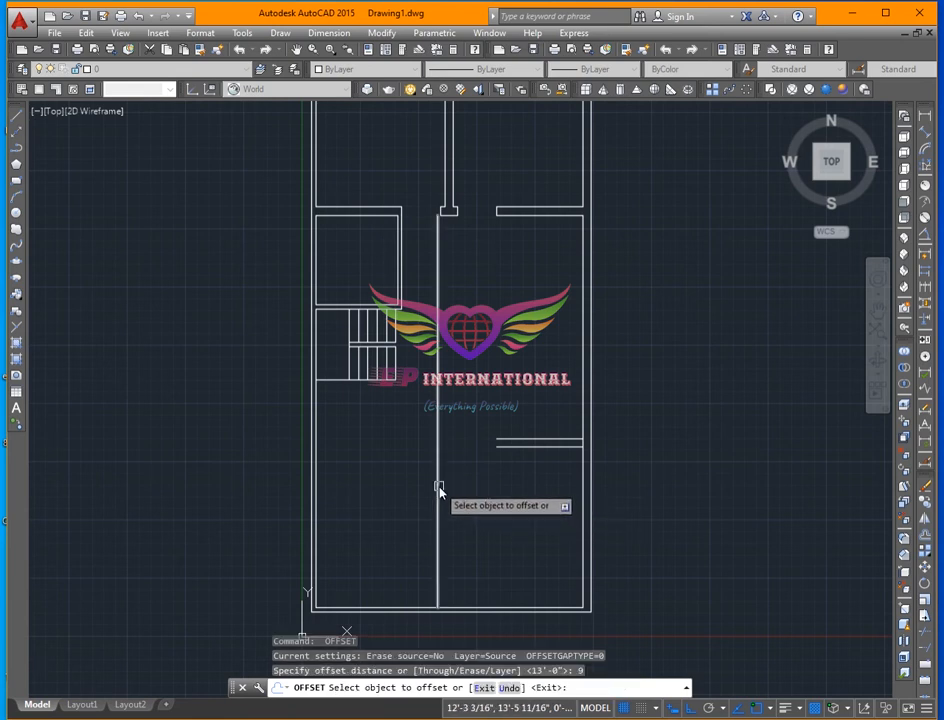
{"action": "left_click", "coordinate": [437, 490]}
{"action": "left_click", "coordinate": [415, 513]}
{"action": "key", "text": "Escape"}
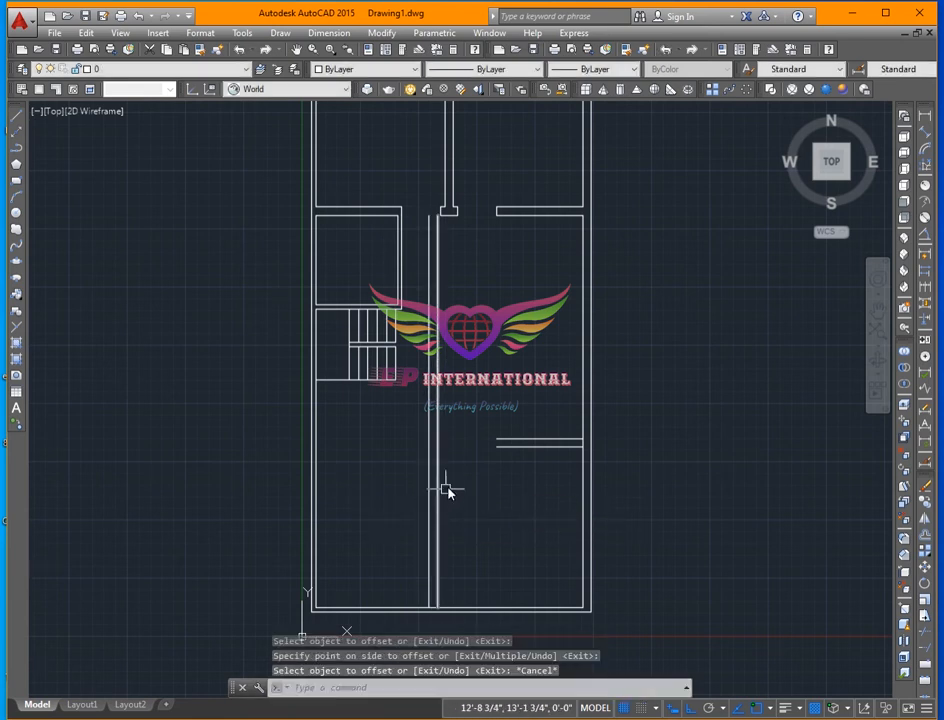
- Extend the two short horizontal wall lines at the right outer wall leftward to meet the new vertical wall
{"action": "key", "text": "Return"}
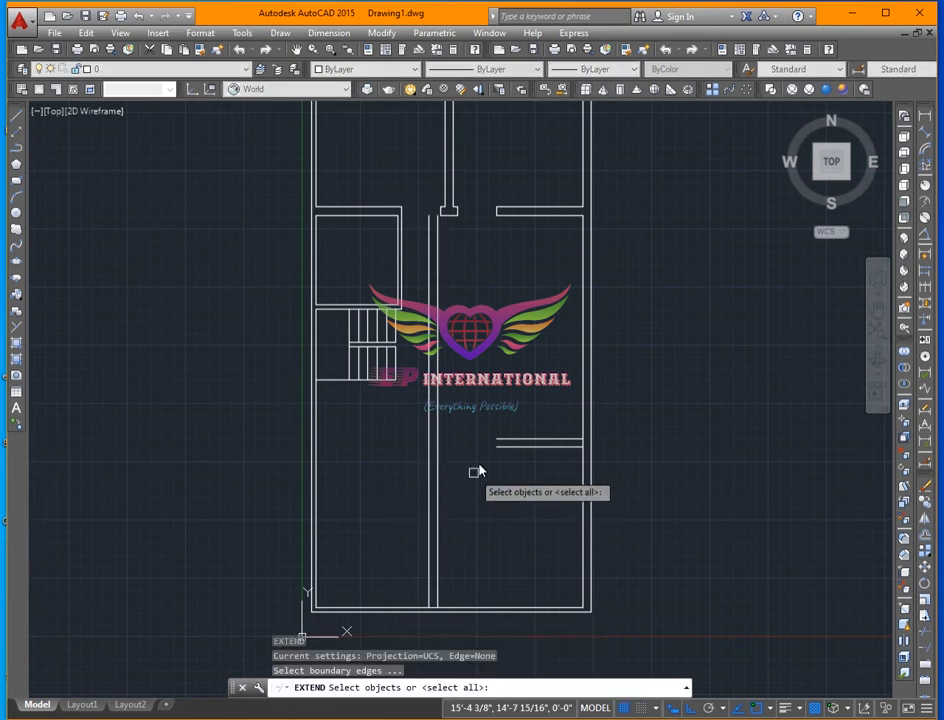
{"action": "key", "text": "Return"}
{"action": "left_click", "coordinate": [512, 400]}
{"action": "left_click", "coordinate": [491, 491]}
{"action": "scroll", "coordinate": [425, 431], "scroll_direction": "up", "scroll_amount": 2}
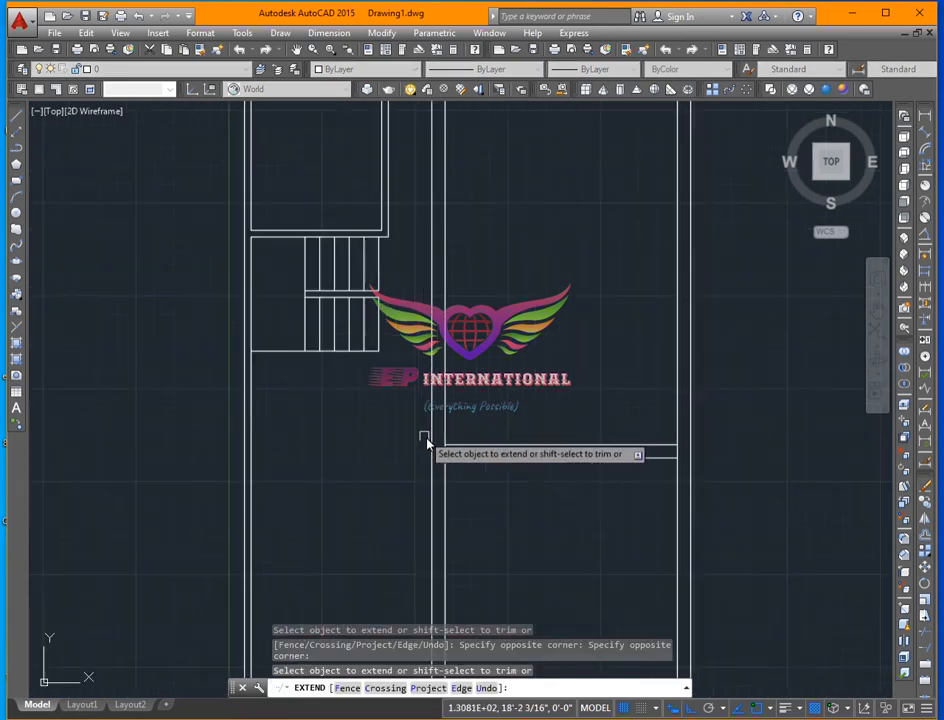
{"action": "left_click", "coordinate": [471, 444]}
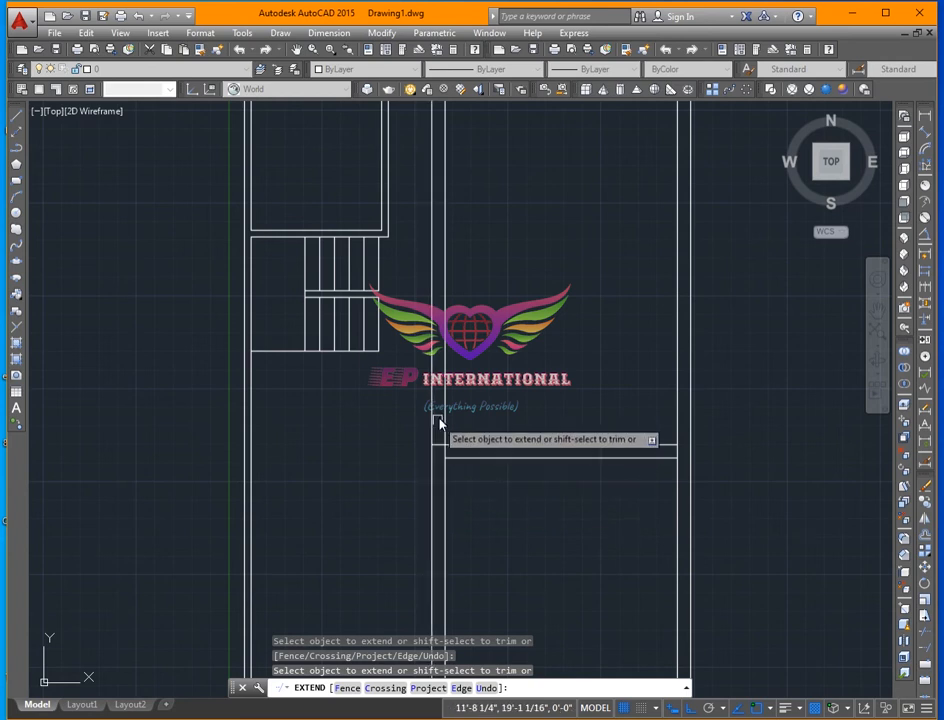
- Trim the vertical wall lines above the lower-right room's corner and clear the overlaps where its walls join the outer walls
{"action": "left_click", "coordinate": [453, 399]}
{"action": "left_click", "coordinate": [418, 425], "text": "shift"}
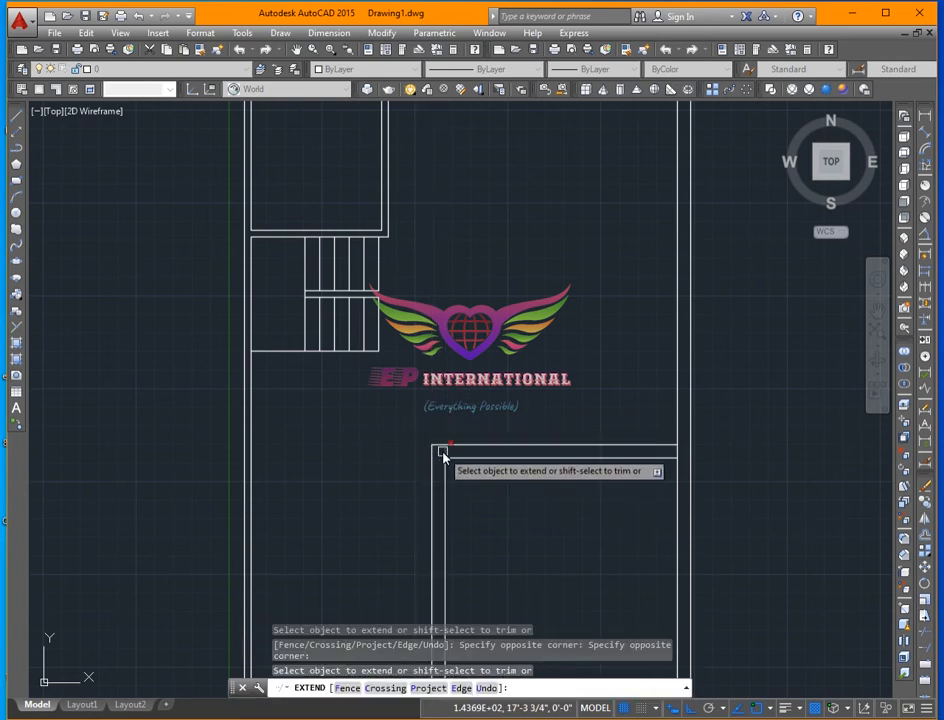
{"action": "scroll", "coordinate": [531, 459], "scroll_direction": "down", "scroll_amount": 3}
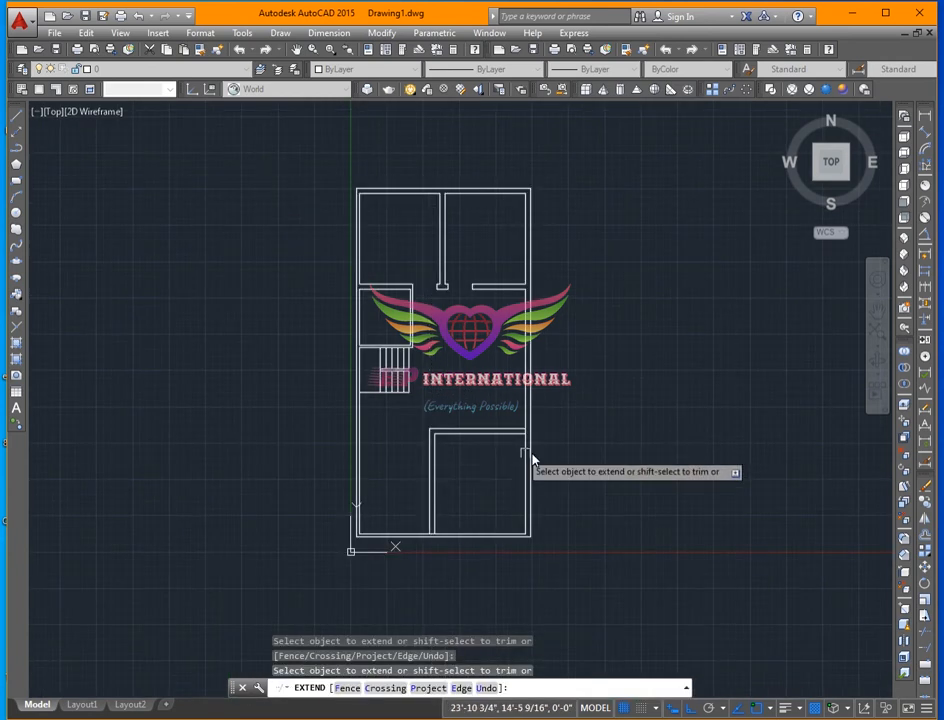
{"action": "scroll", "coordinate": [525, 438], "scroll_direction": "up", "scroll_amount": 6}
{"action": "scroll", "coordinate": [529, 437], "scroll_direction": "down", "scroll_amount": 4}
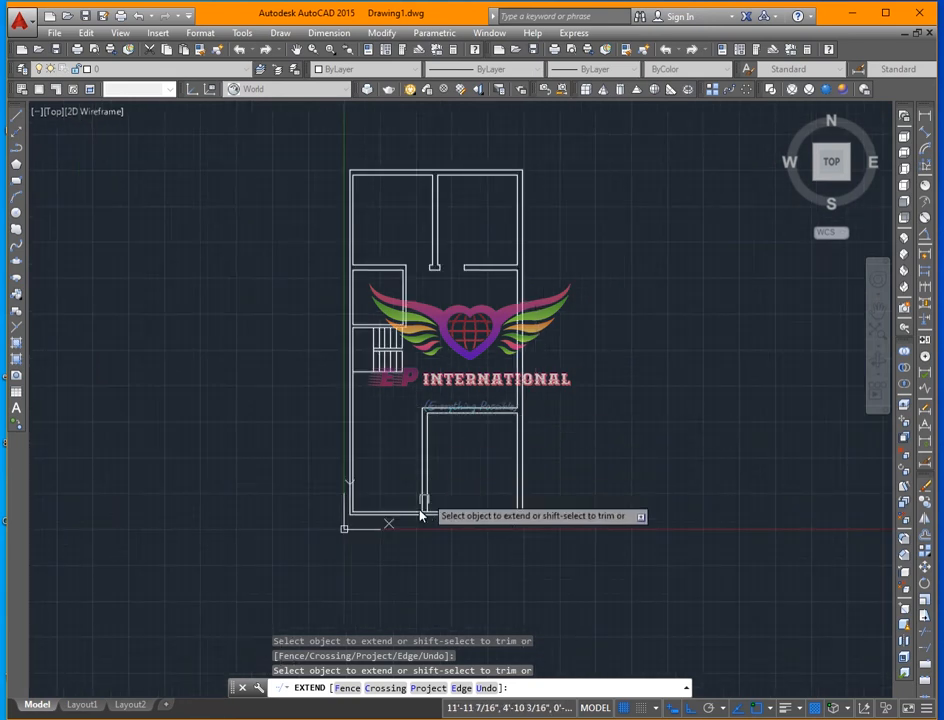
{"action": "scroll", "coordinate": [421, 509], "scroll_direction": "up", "scroll_amount": 5}
{"action": "scroll", "coordinate": [440, 525], "scroll_direction": "down", "scroll_amount": 5}
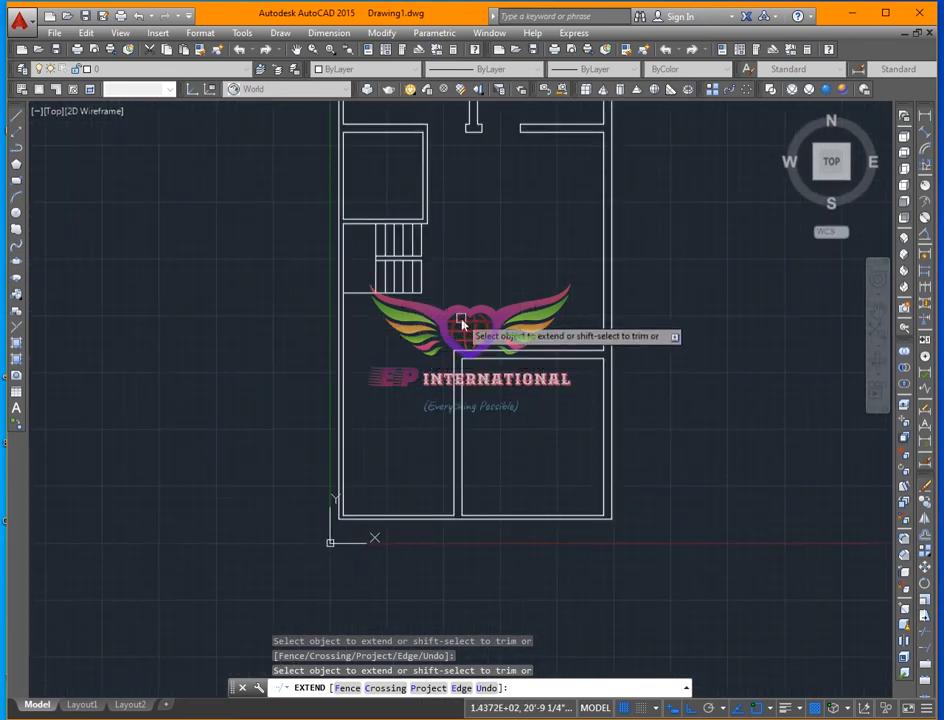
{"action": "key", "text": "Escape"}
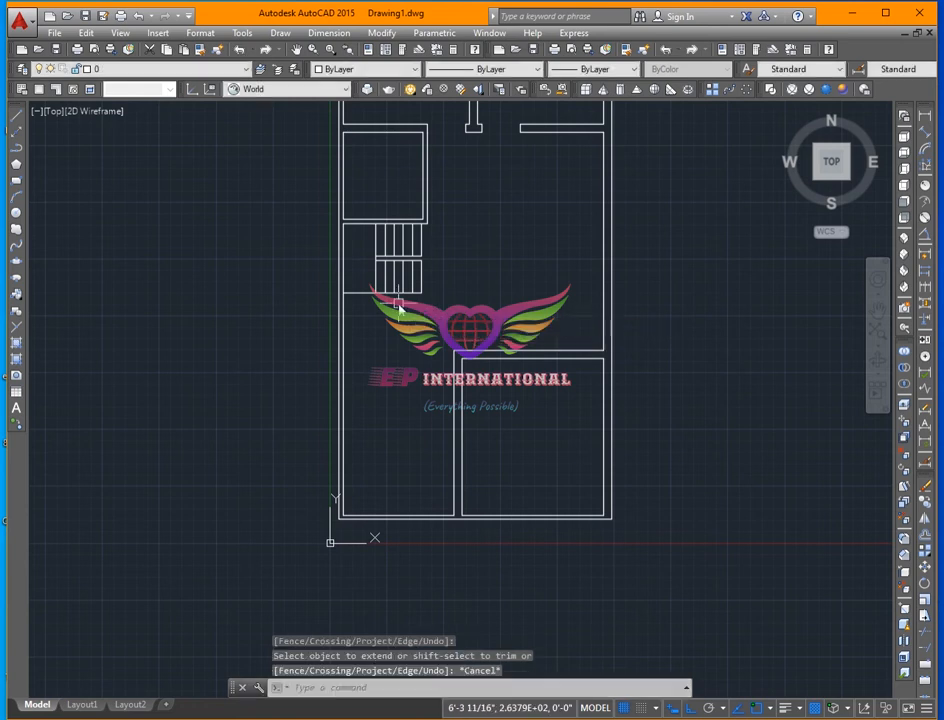
- Offset the bottom line of the staircase 4.5" downward
{"action": "scroll", "coordinate": [378, 313], "scroll_direction": "up", "scroll_amount": 2}
{"action": "type", "text": "o"}
{"action": "key", "text": "Return"}
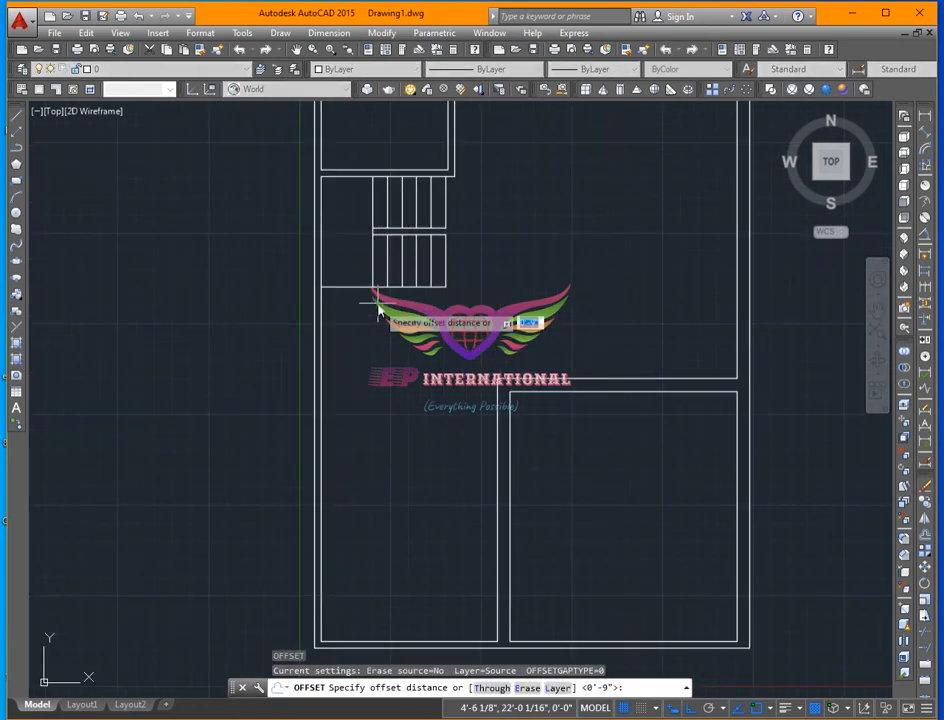
{"action": "key", "text": "Return"}
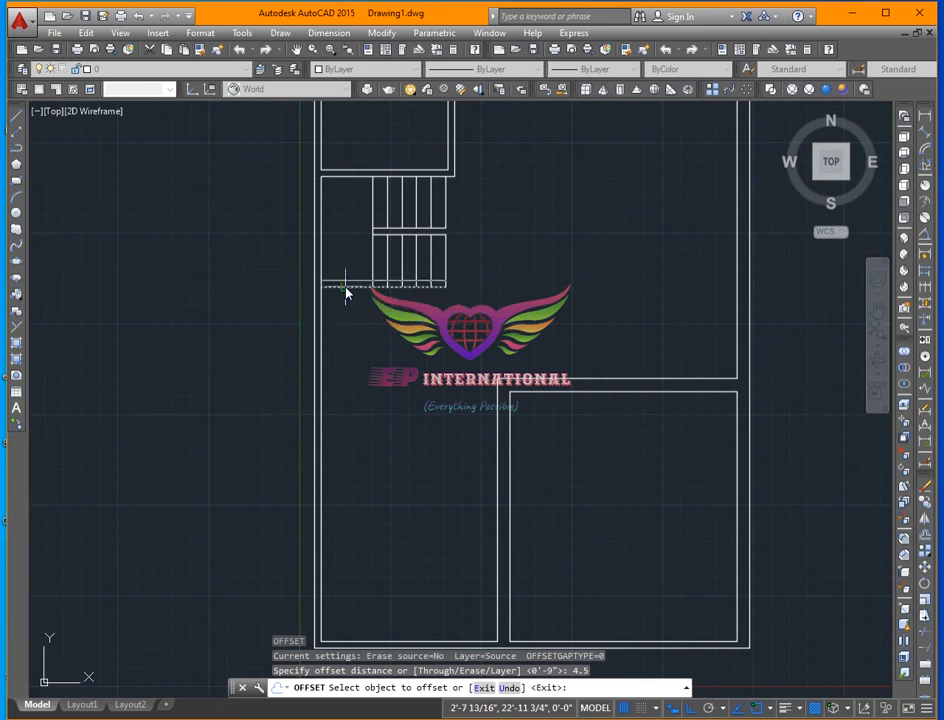
{"action": "left_click", "coordinate": [346, 288]}
{"action": "key", "text": "Escape"}
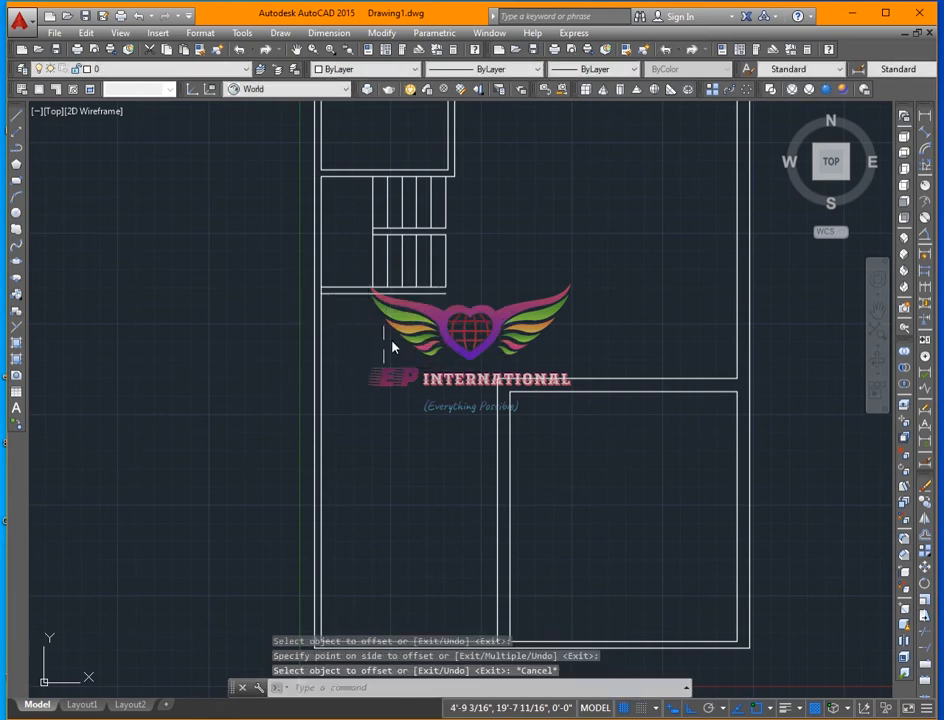
{"action": "key", "text": "Escape"}
{"action": "key", "text": "Escape"}
- Draw a diagonal line from the right end of the line below the staircase to the upper-left outer corner of the lower-right room
{"action": "scroll", "coordinate": [460, 318], "scroll_direction": "up", "scroll_amount": 2}
{"action": "scroll", "coordinate": [460, 318], "scroll_direction": "down", "scroll_amount": 2}
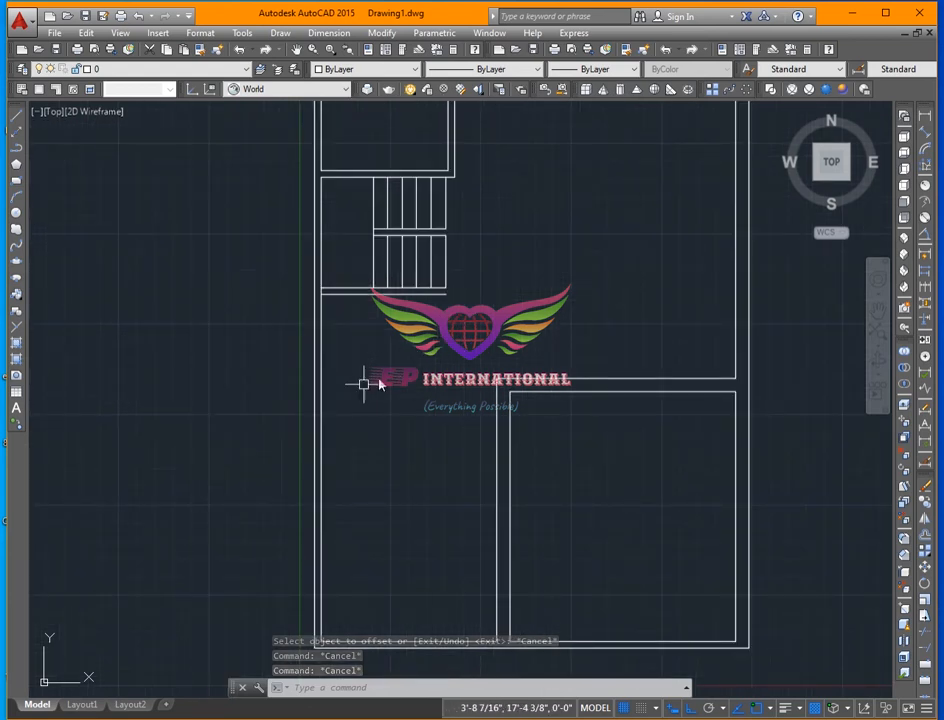
{"action": "scroll", "coordinate": [515, 416], "scroll_direction": "down", "scroll_amount": 2}
{"action": "scroll", "coordinate": [512, 412], "scroll_direction": "down", "scroll_amount": 3}
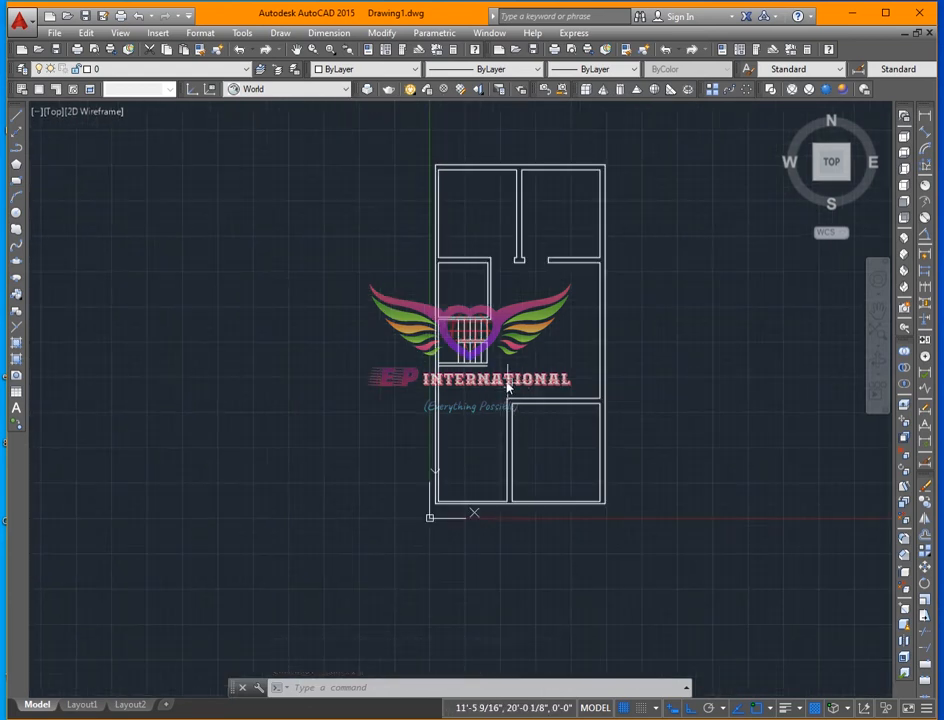
{"action": "scroll", "coordinate": [485, 368], "scroll_direction": "up", "scroll_amount": 3}
{"action": "scroll", "coordinate": [485, 368], "scroll_direction": "up", "scroll_amount": 2}
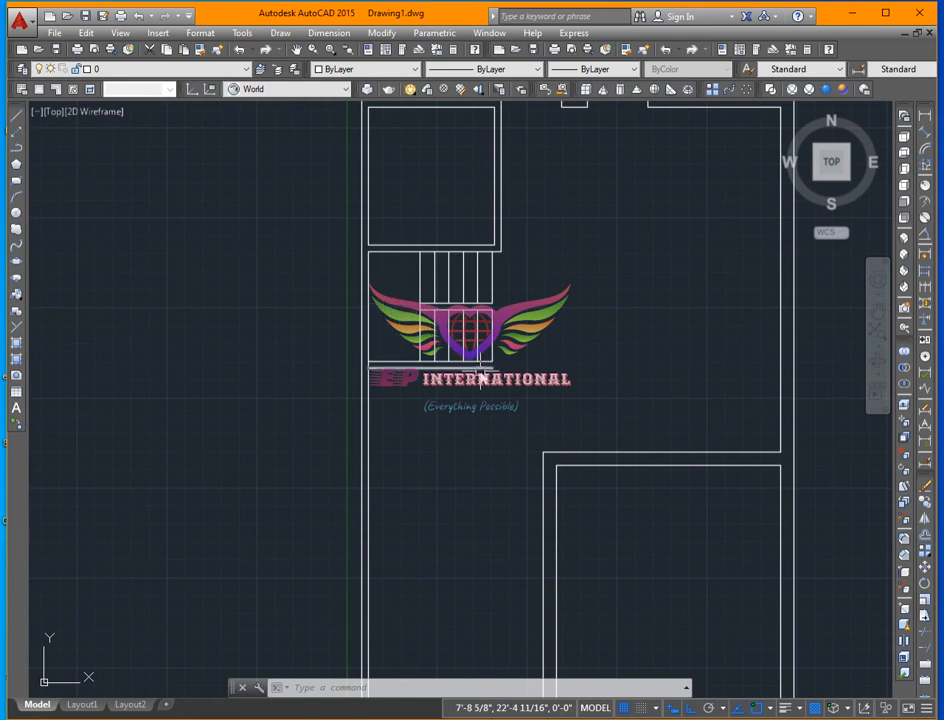
{"action": "type", "text": "l"}
{"action": "key", "text": "Return"}
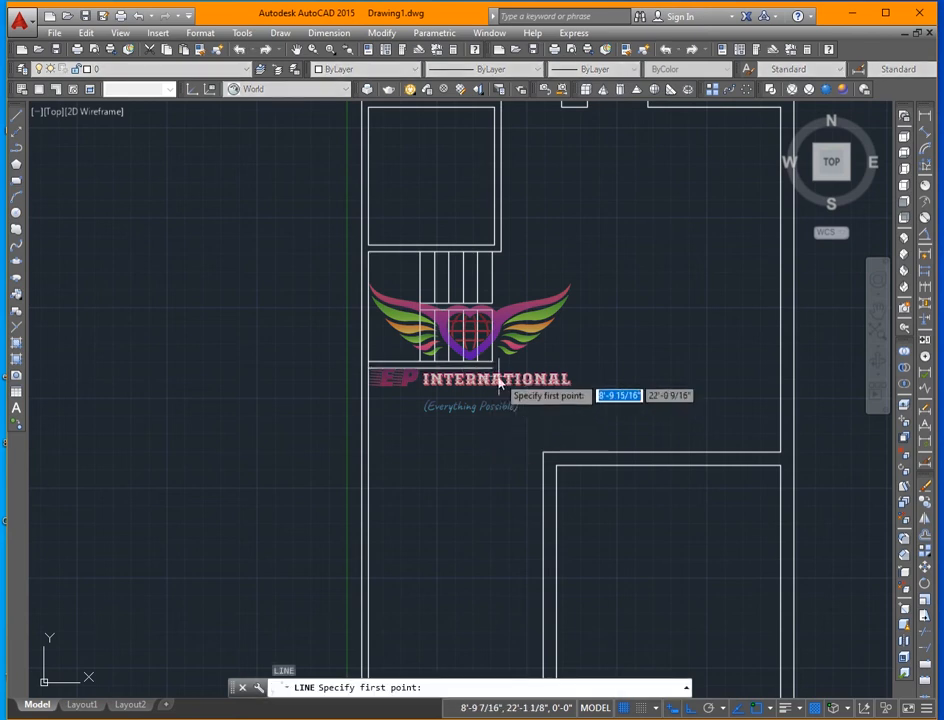
{"action": "left_click", "coordinate": [493, 376]}
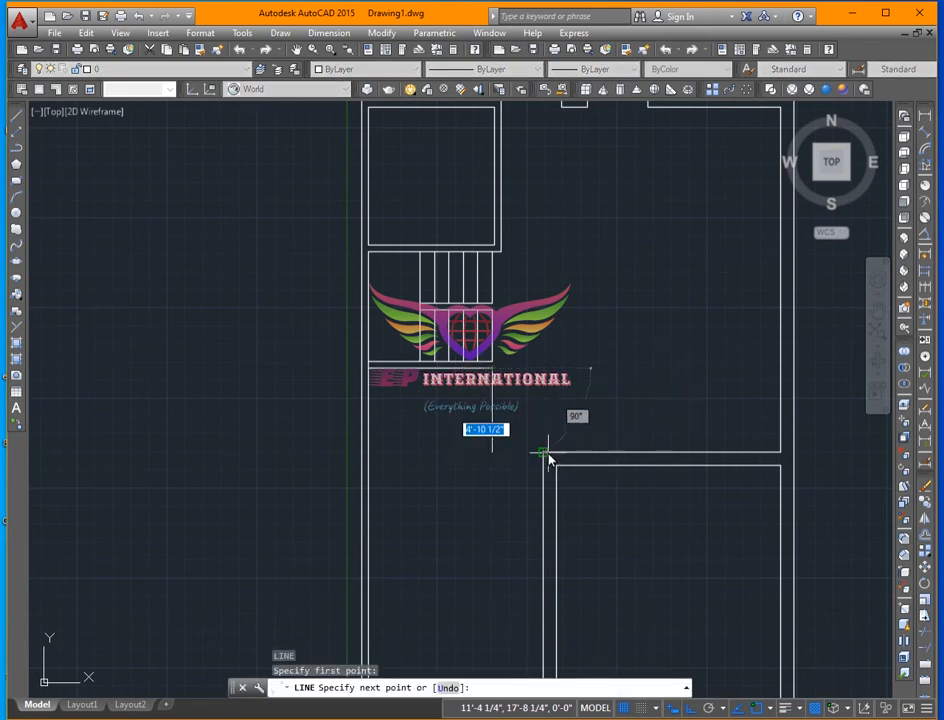
{"action": "left_click", "coordinate": [543, 452]}
{"action": "key", "text": "Return"}
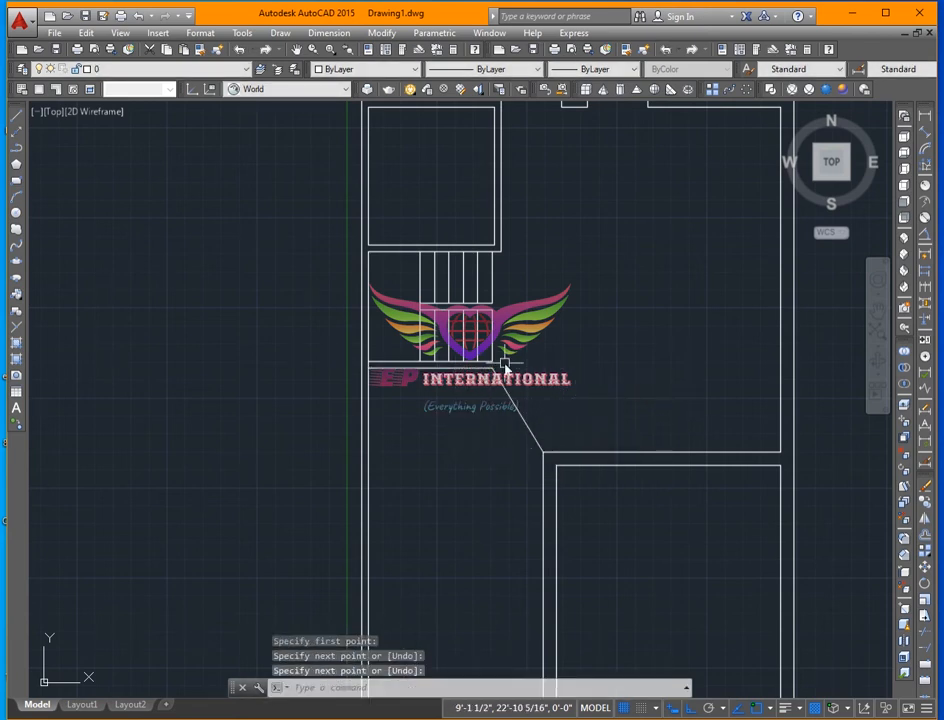
- Offset the diagonal line 4.5" toward the upper right to give the wall its thickness
{"action": "scroll", "coordinate": [514, 370], "scroll_direction": "up", "scroll_amount": 2}
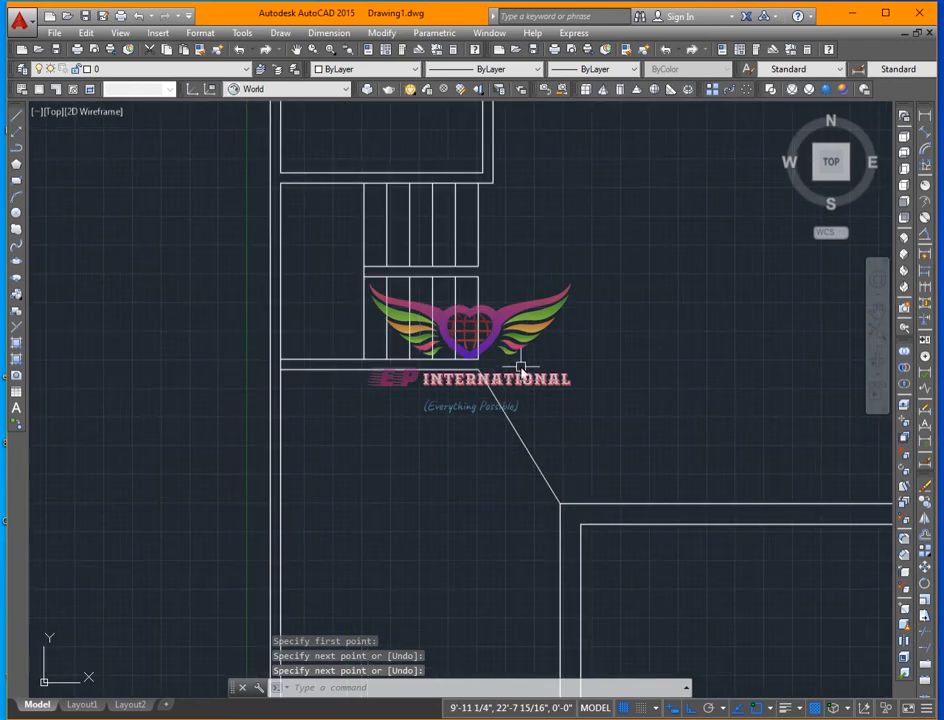
{"action": "type", "text": "o"}
{"action": "key", "text": "Return"}
{"action": "type", "text": "4"}
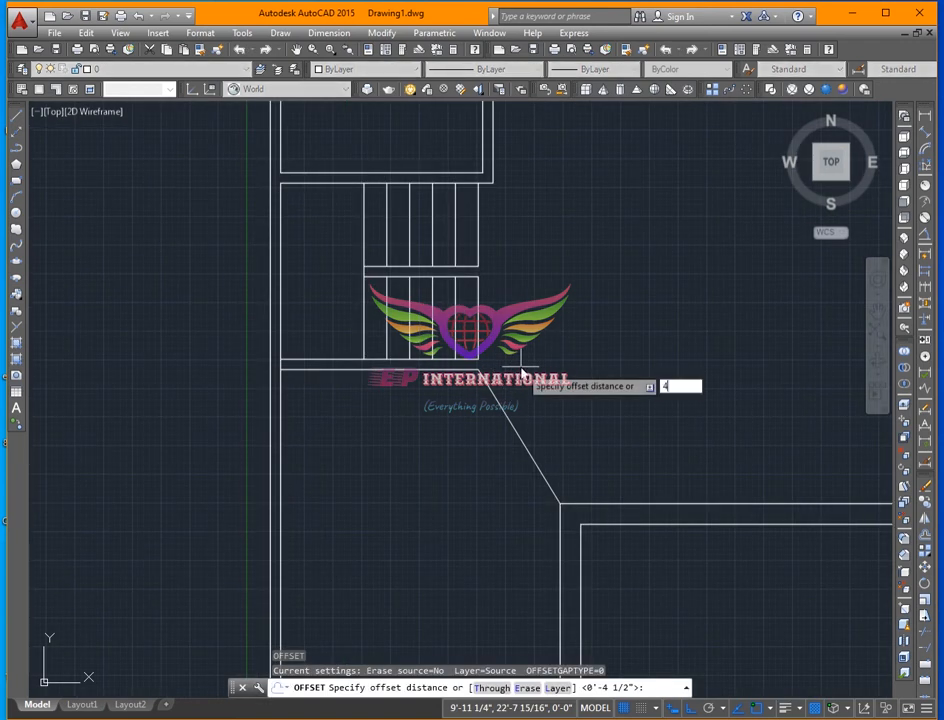
{"action": "type", "text": ".5"}
{"action": "key", "text": "Return"}
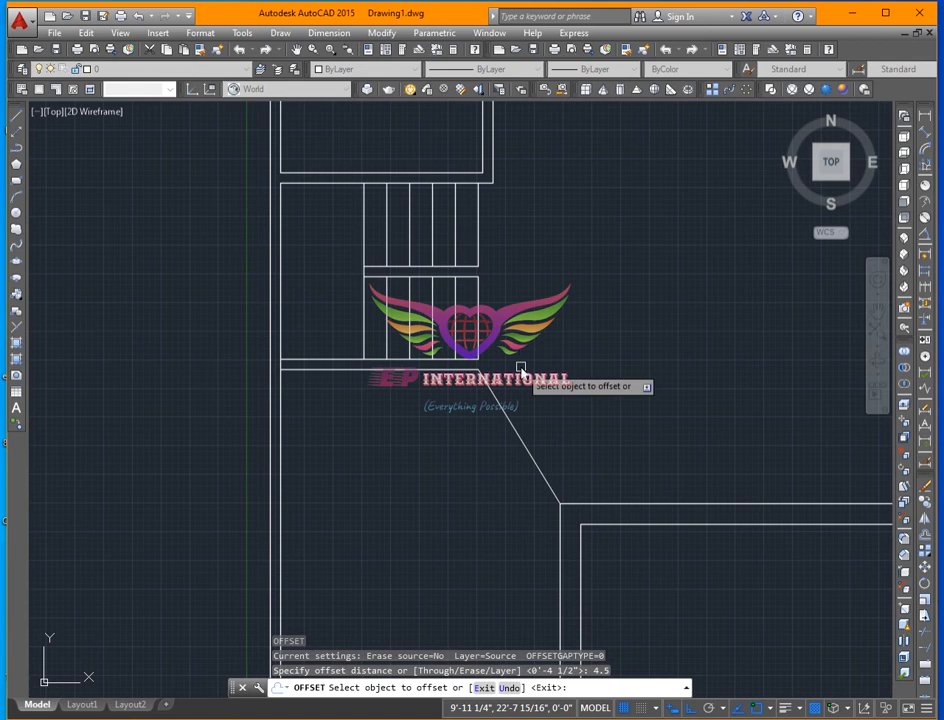
{"action": "left_click", "coordinate": [505, 418]}
{"action": "left_click", "coordinate": [535, 405]}
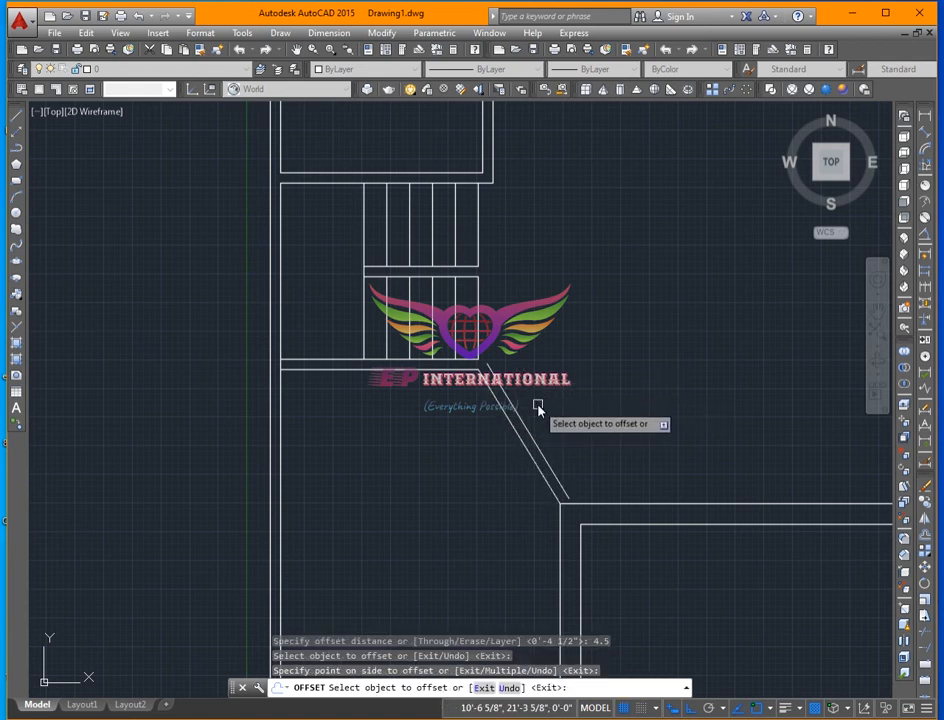
{"action": "key", "text": "Return"}
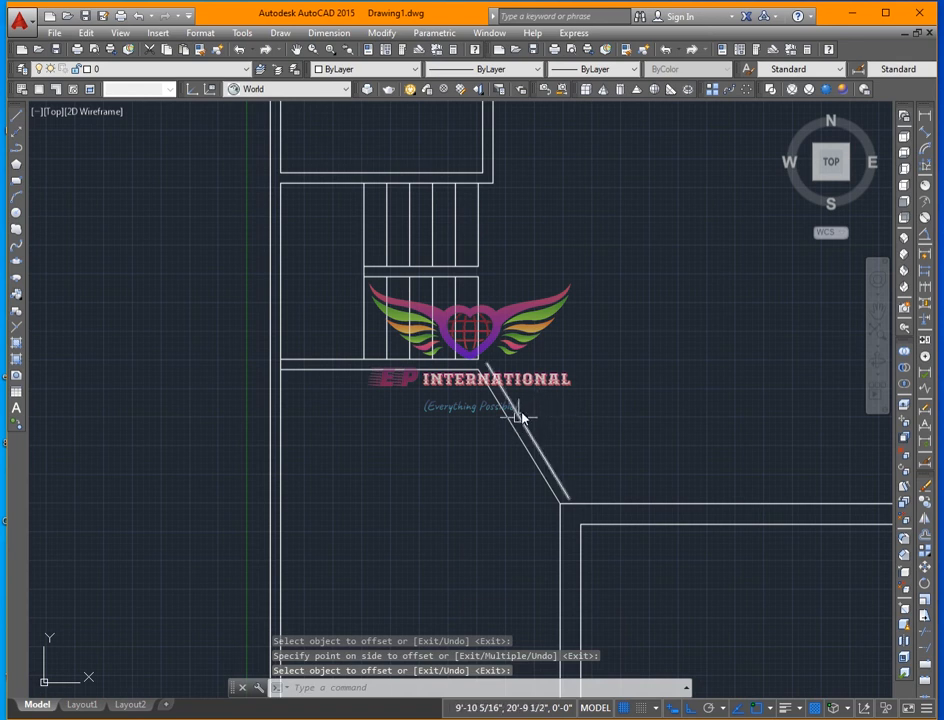
{"action": "type", "text": "ex"}
{"action": "key", "text": "Return"}
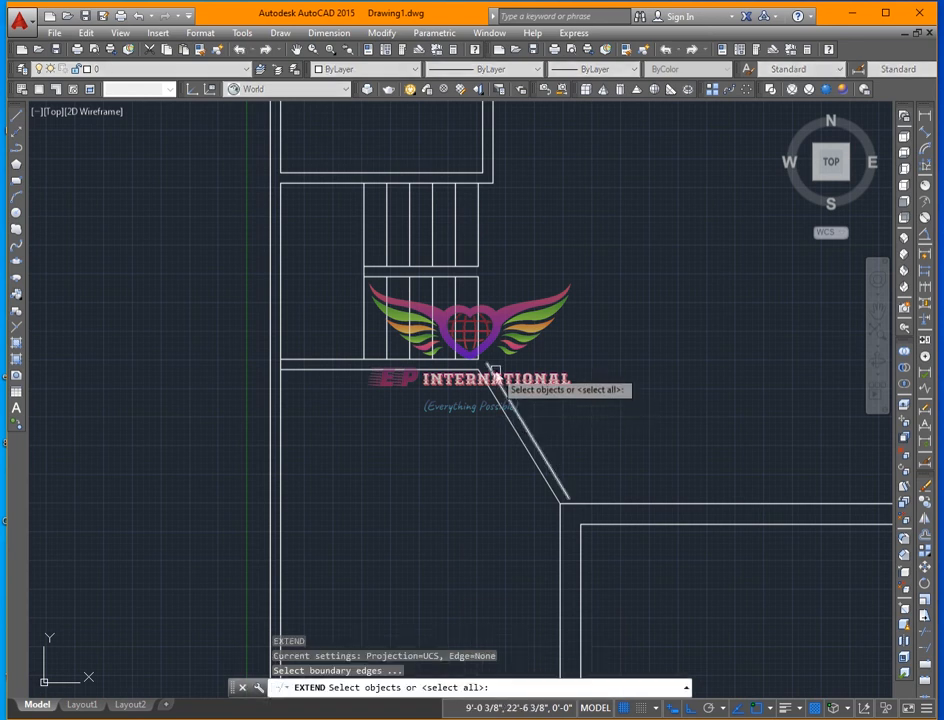
{"action": "left_click", "coordinate": [492, 377]}
{"action": "key", "text": "Escape"}
{"action": "key", "text": "Escape"}
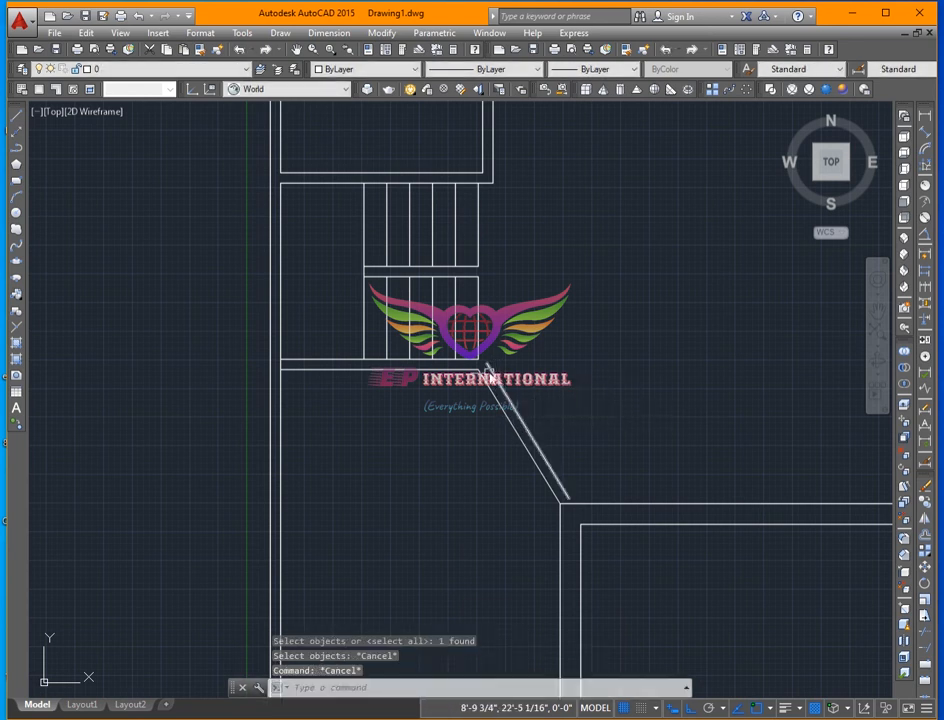
- Extend the outer diagonal line up to the last tread line and the staircase's bottom line across to the diagonal
{"action": "scroll", "coordinate": [486, 366], "scroll_direction": "up", "scroll_amount": 3}
{"action": "type", "text": "ex"}
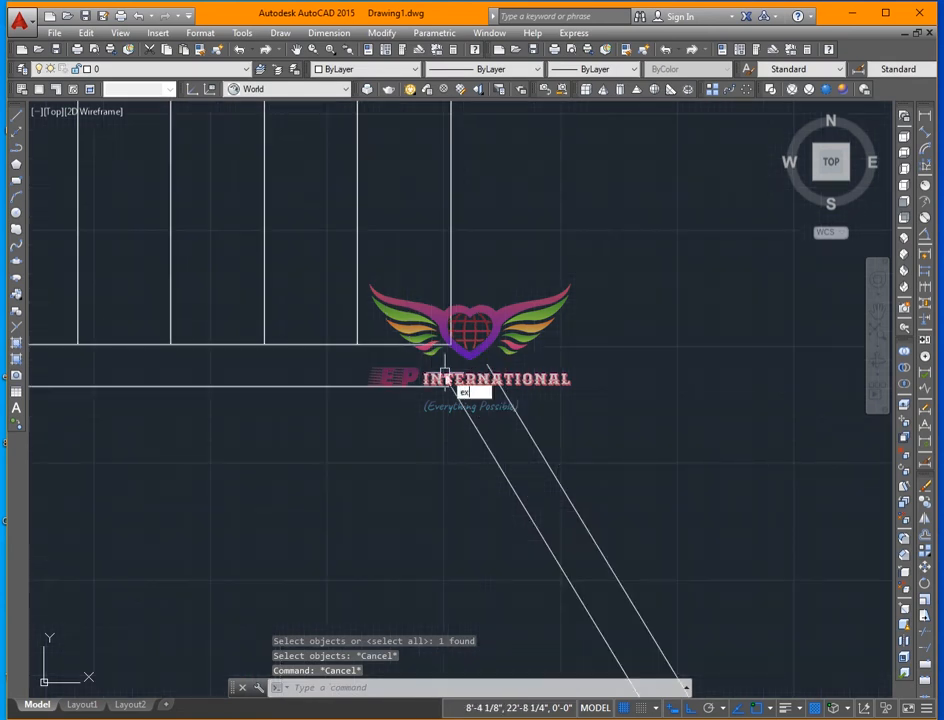
{"action": "key", "text": "Return"}
{"action": "key", "text": "Return"}
{"action": "left_click", "coordinate": [491, 375]}
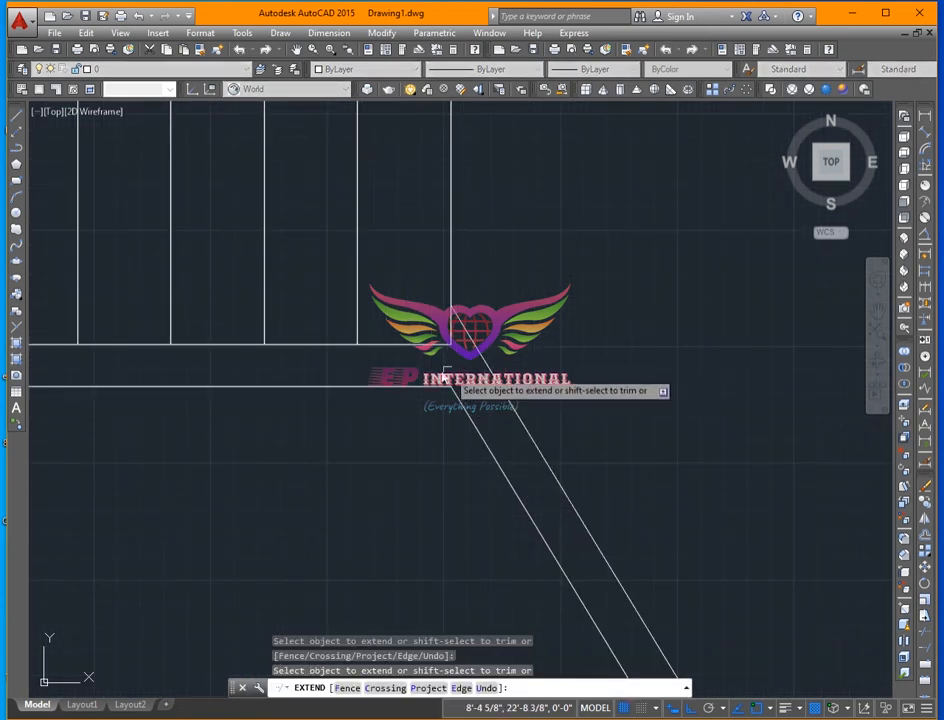
{"action": "key", "text": "Escape"}
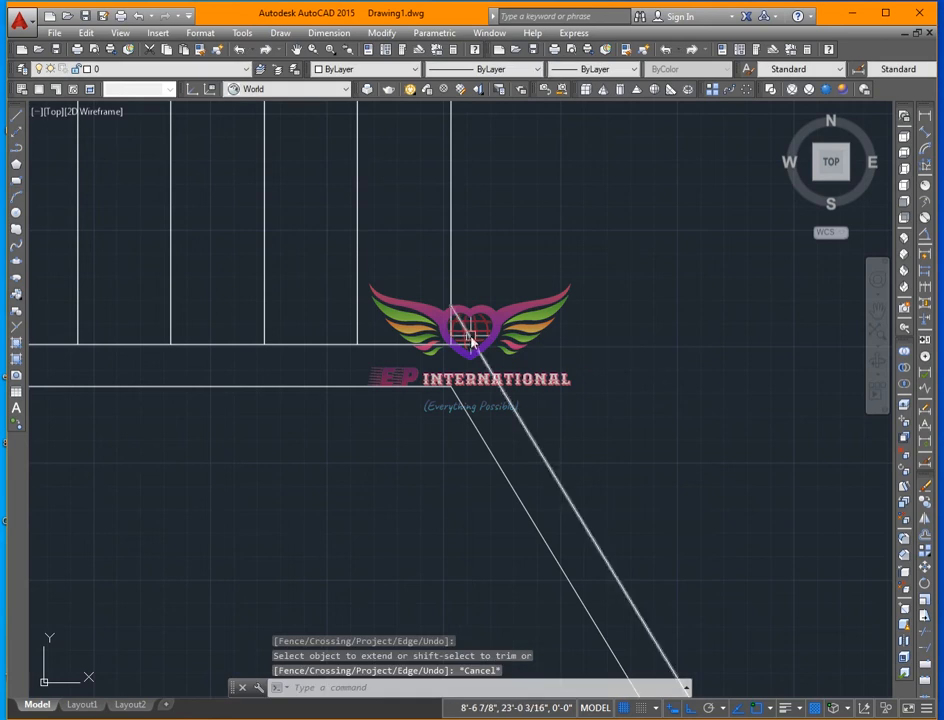
- Trim the diagonal's overrun above the staircase's bottom line and the short wall segment between the diagonals at the lower-right room's corner
{"action": "type", "text": "tr"}
{"action": "key", "text": "Return"}
{"action": "key", "text": "Return"}
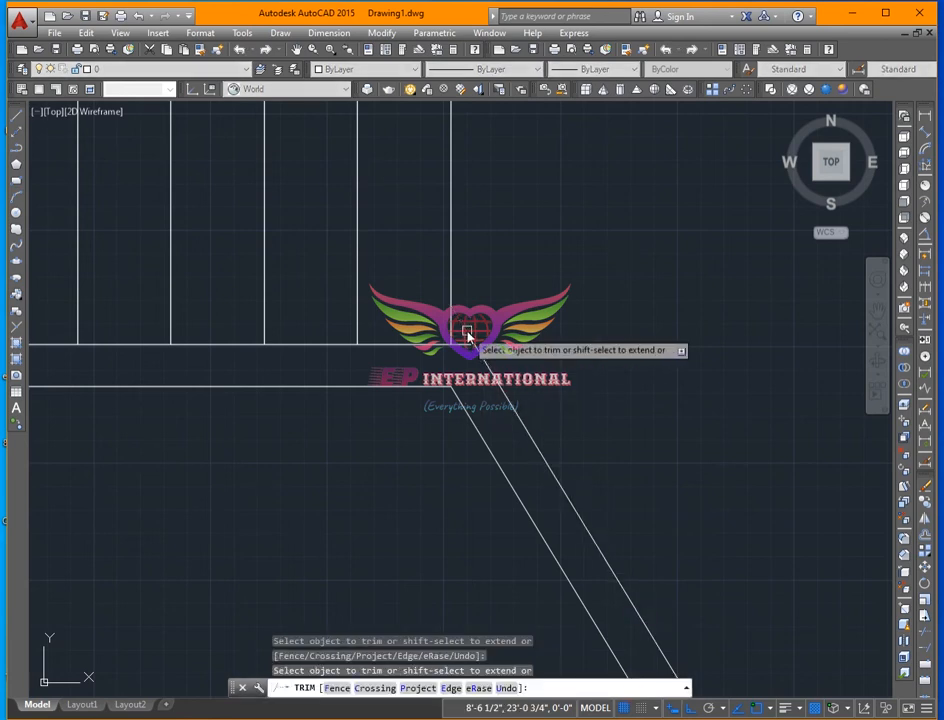
{"action": "scroll", "coordinate": [476, 310], "scroll_direction": "down", "scroll_amount": 3}
{"action": "scroll", "coordinate": [540, 430], "scroll_direction": "up", "scroll_amount": 4}
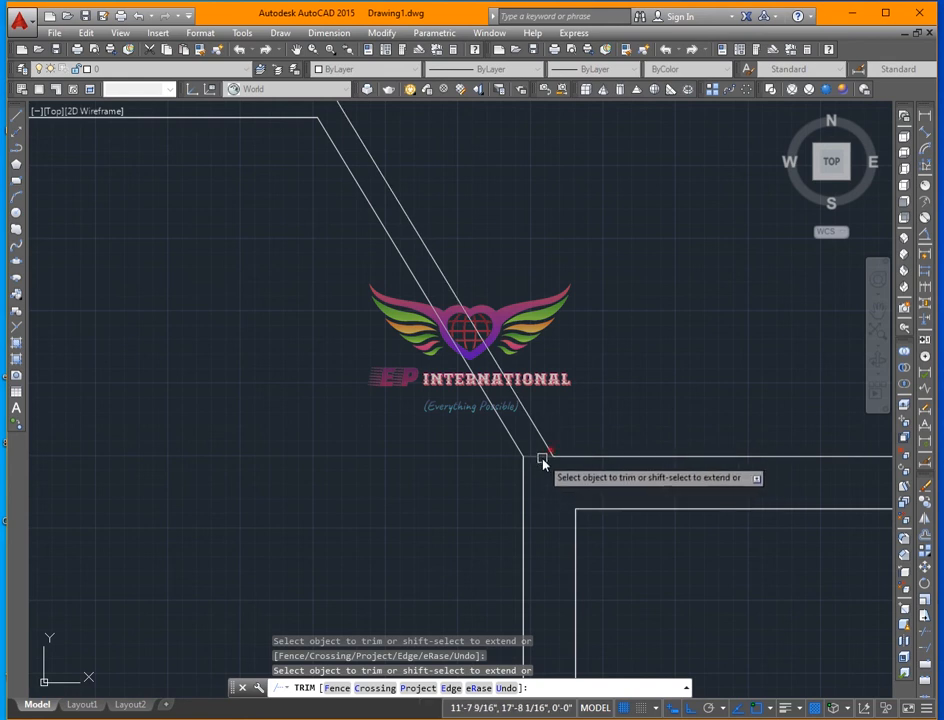
{"action": "scroll", "coordinate": [542, 470], "scroll_direction": "down", "scroll_amount": 3}
{"action": "scroll", "coordinate": [449, 416], "scroll_direction": "down", "scroll_amount": 2}
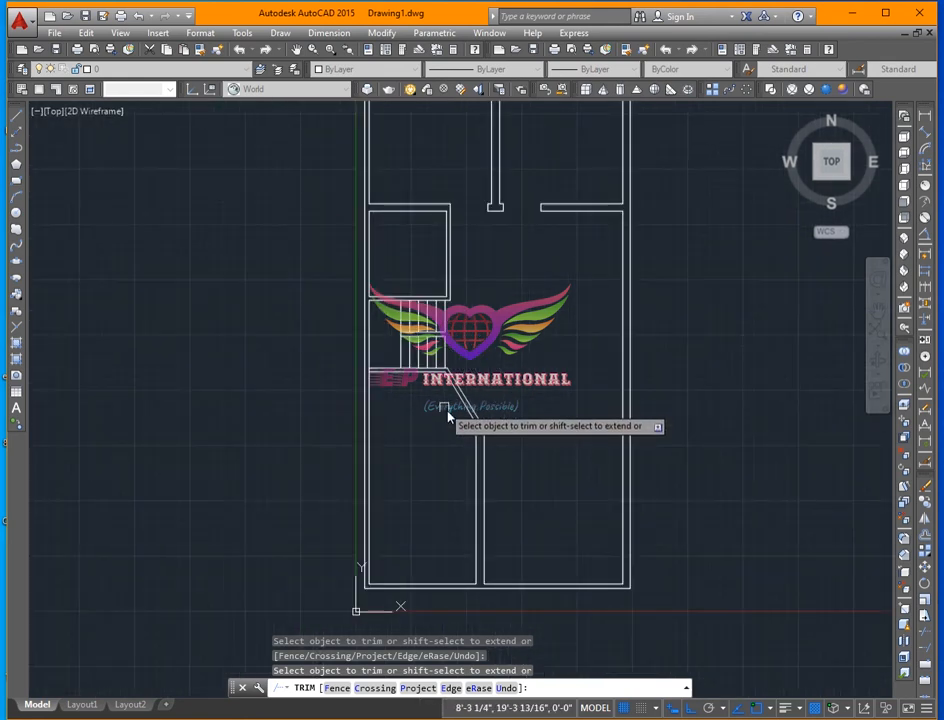
{"action": "key", "text": "Escape"}
- Draw a short cross line through the middle of the diagonal wall, from its inner line to its outer line
{"action": "scroll", "coordinate": [449, 414], "scroll_direction": "up", "scroll_amount": 4}
{"action": "scroll", "coordinate": [469, 414], "scroll_direction": "down", "scroll_amount": 4}
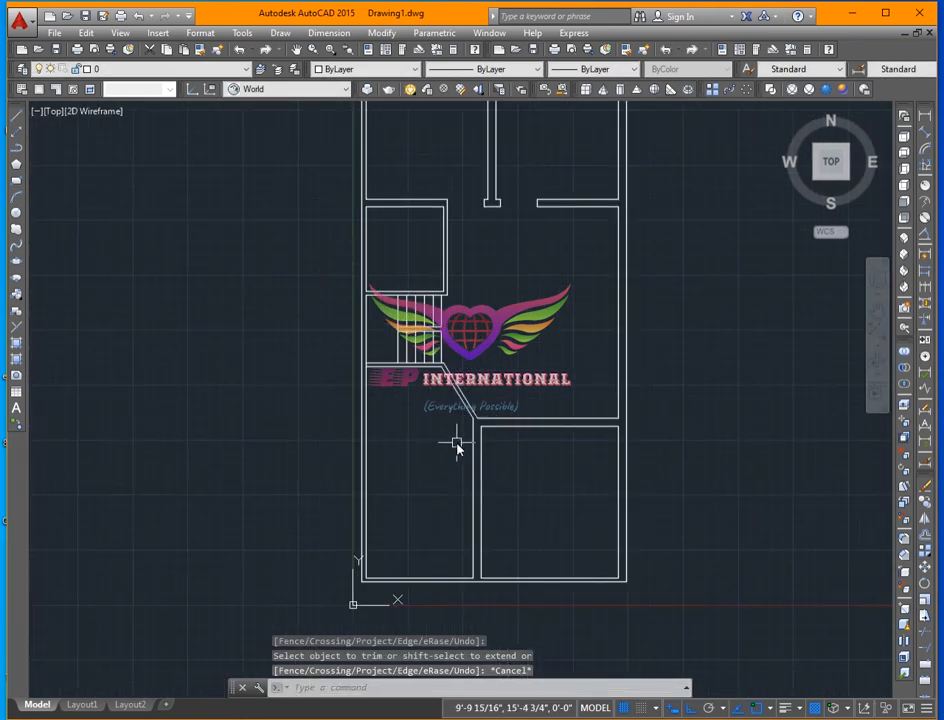
{"action": "middle_click_drag", "start_coordinate": [438, 527], "coordinate": [432, 421]}
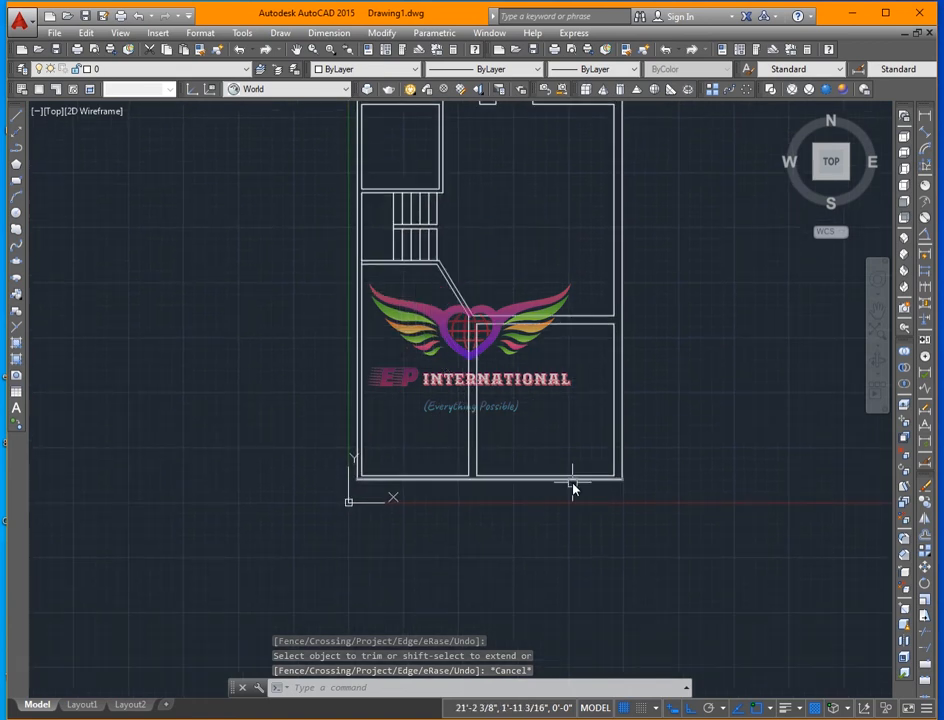
{"action": "scroll", "coordinate": [523, 458], "scroll_direction": "down", "scroll_amount": 2}
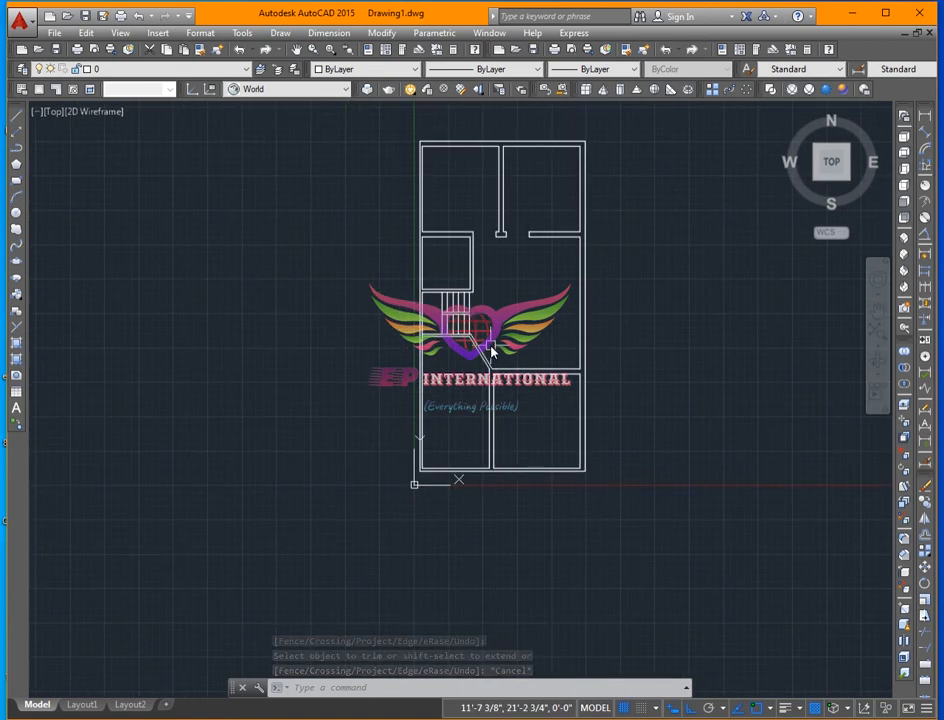
{"action": "scroll", "coordinate": [478, 360], "scroll_direction": "up", "scroll_amount": 4}
{"action": "key", "text": "l"}
{"action": "key", "text": "Return"}
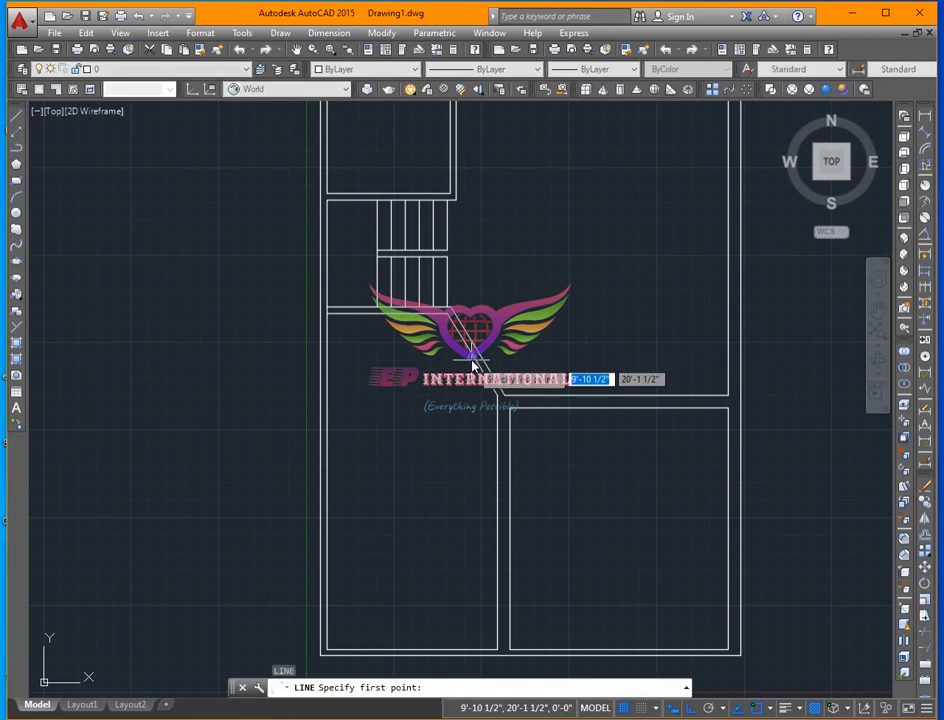
{"action": "scroll", "coordinate": [473, 360], "scroll_direction": "up", "scroll_amount": 3}
{"action": "left_click", "coordinate": [475, 350]}
{"action": "left_click", "coordinate": [487, 339]}
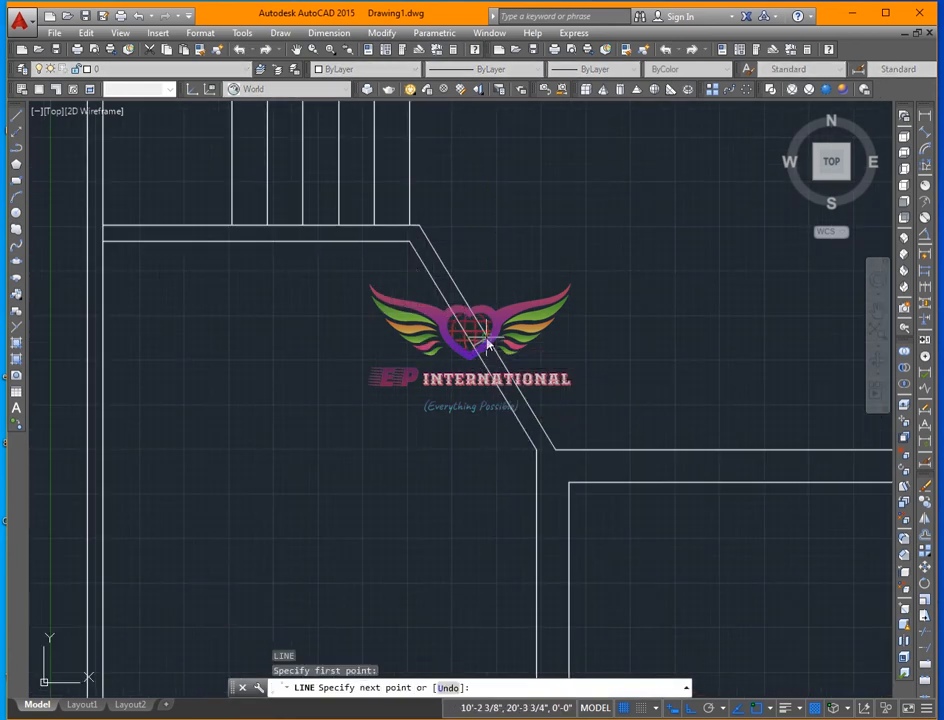
{"action": "key", "text": "Return"}
{"action": "key", "text": "Escape"}
{"action": "key", "text": "Escape"}
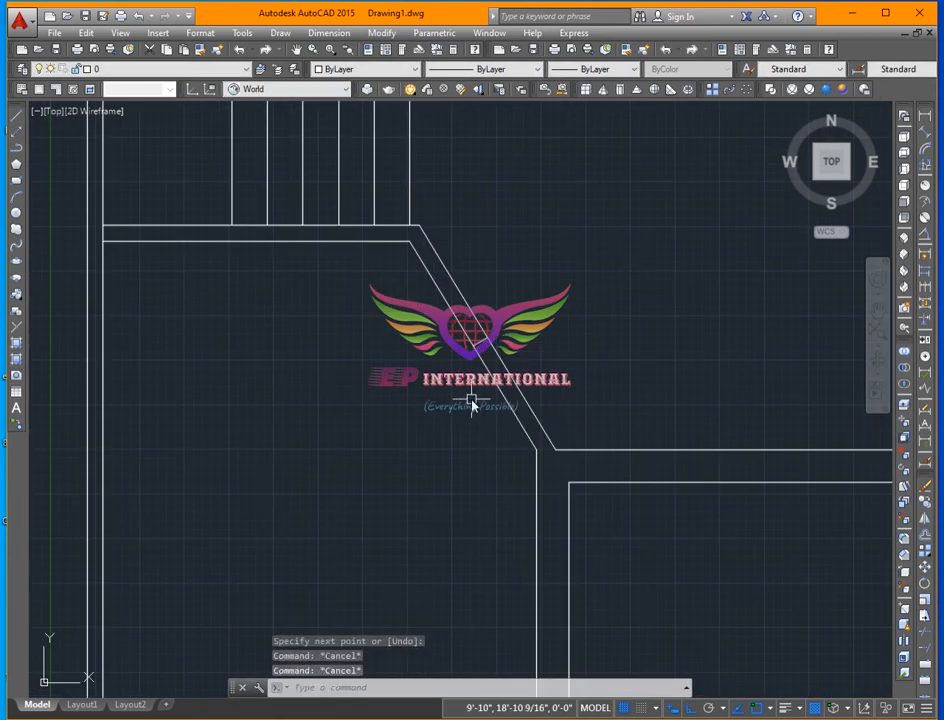
- Offset the short cross line 2' to both sides along the diagonal wall
{"action": "type", "text": "o"}
{"action": "key", "text": "Return"}
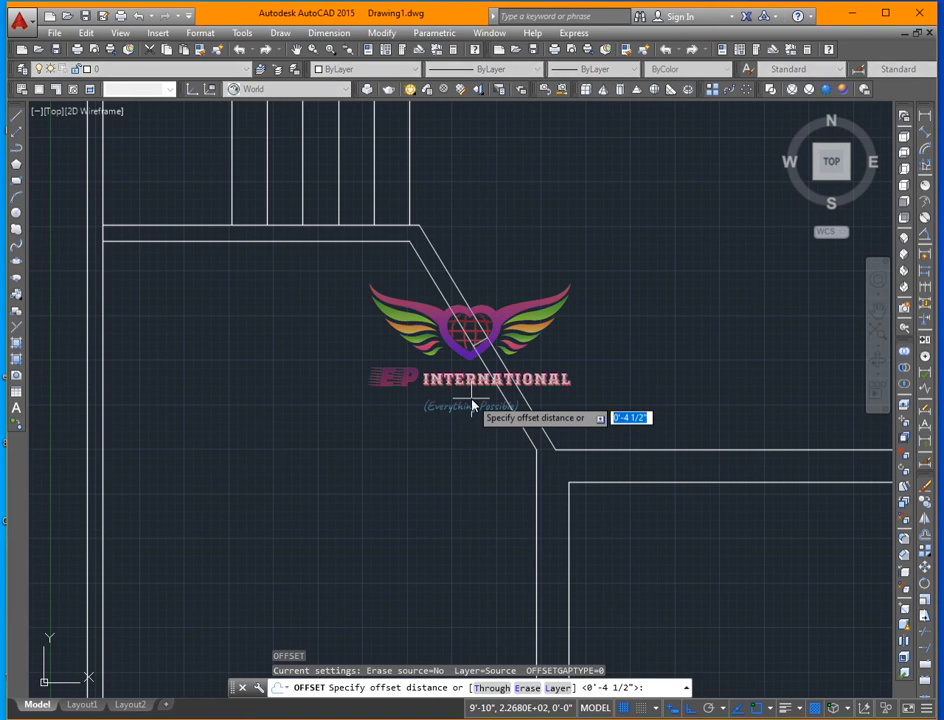
{"action": "type", "text": "2"}
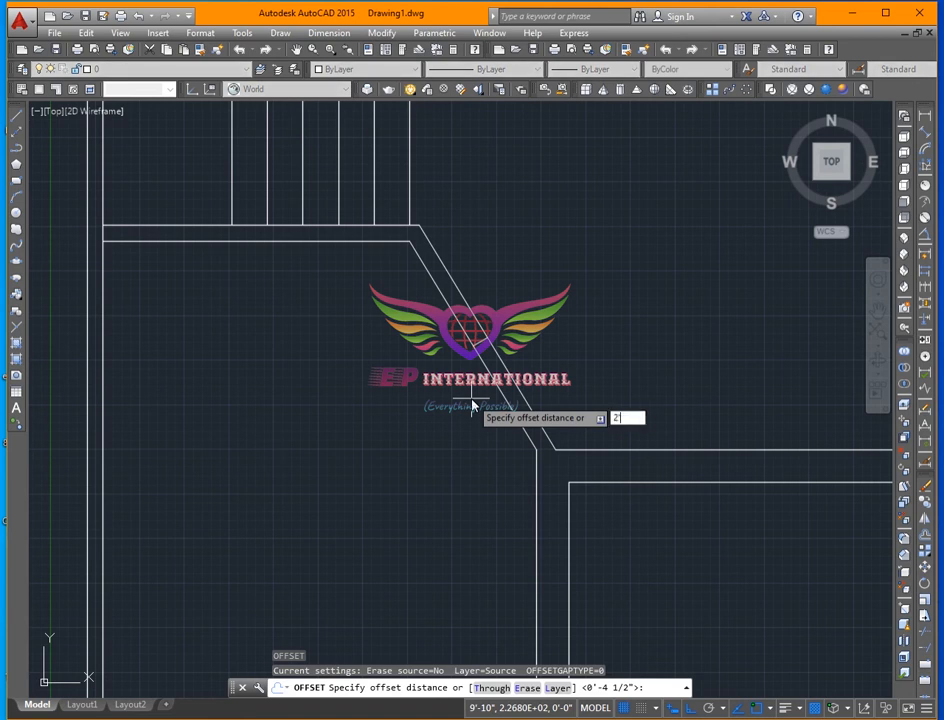
{"action": "key", "text": "Return"}
{"action": "left_click", "coordinate": [483, 346]}
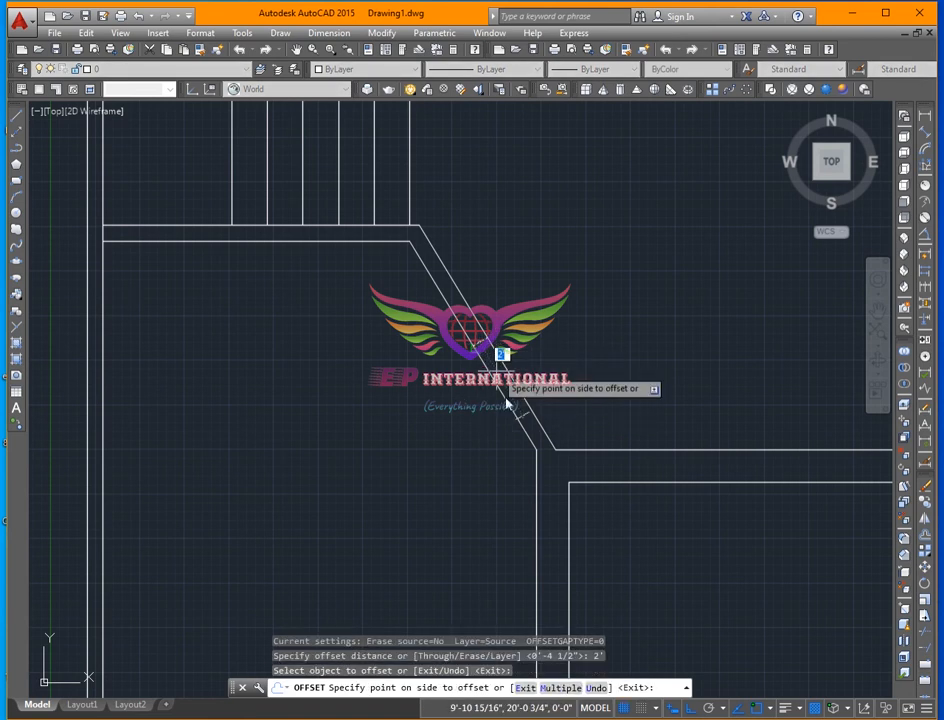
{"action": "left_click", "coordinate": [474, 510]}
{"action": "left_click", "coordinate": [477, 342]}
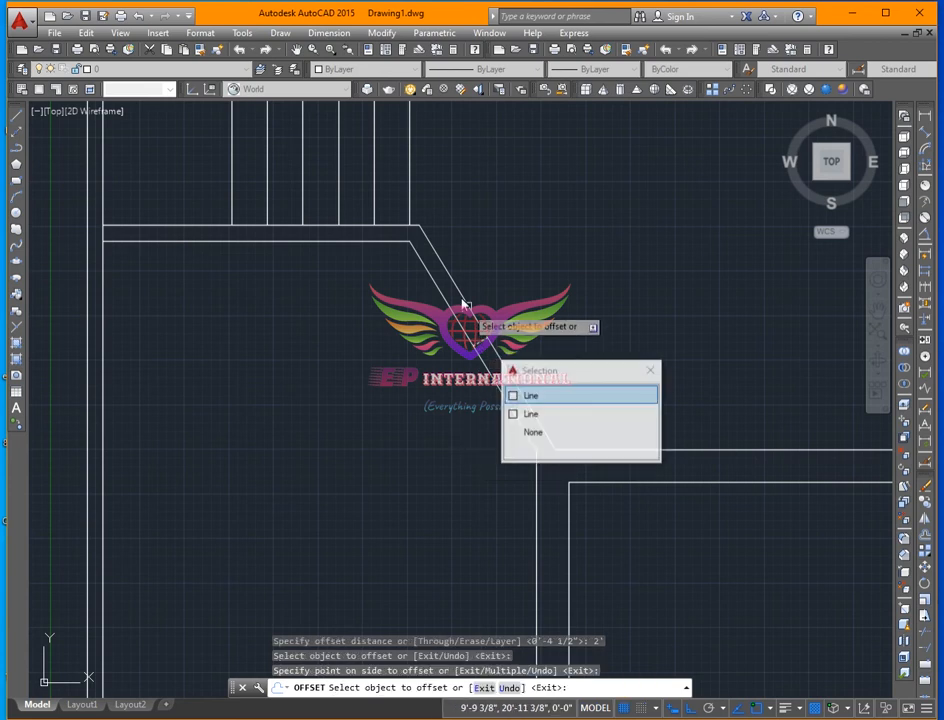
{"action": "left_click", "coordinate": [471, 266]}
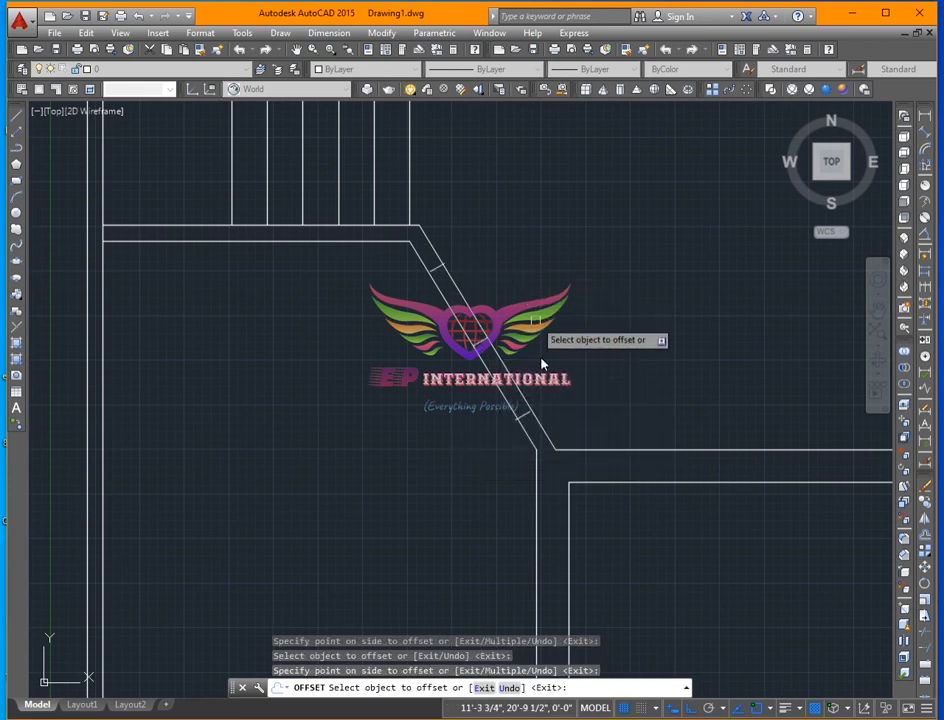
{"action": "scroll", "coordinate": [530, 418], "scroll_direction": "up", "scroll_amount": 4}
{"action": "key", "text": "Escape"}
- Extend the lower cross line to the outer line of the diagonal wall
{"action": "type", "text": "e"}
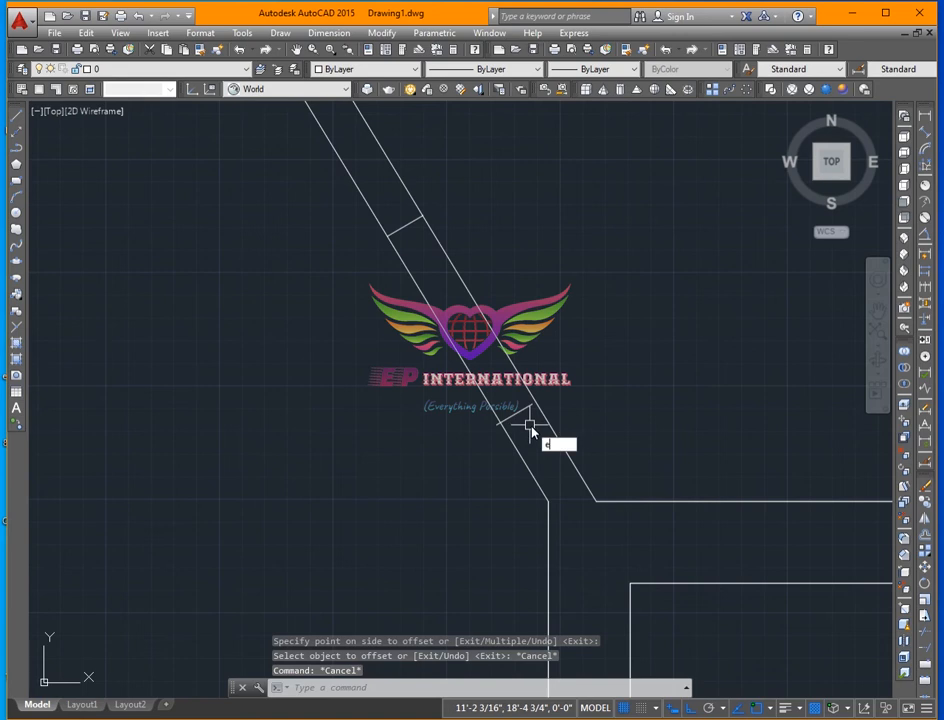
{"action": "type", "text": "x"}
{"action": "key", "text": "Return"}
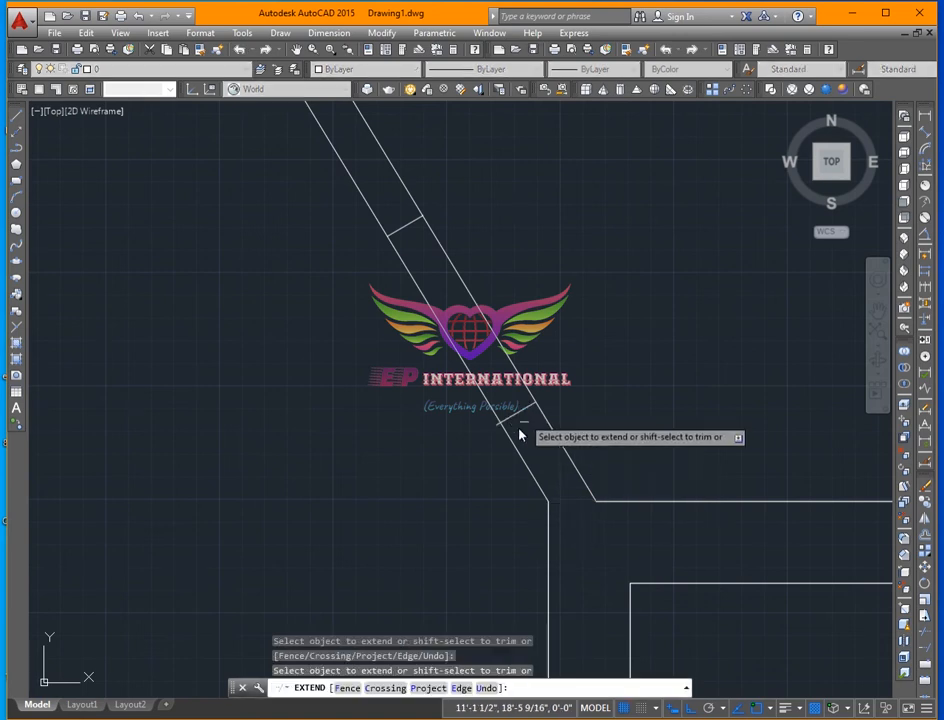
{"action": "scroll", "coordinate": [499, 436], "scroll_direction": "down", "scroll_amount": 4}
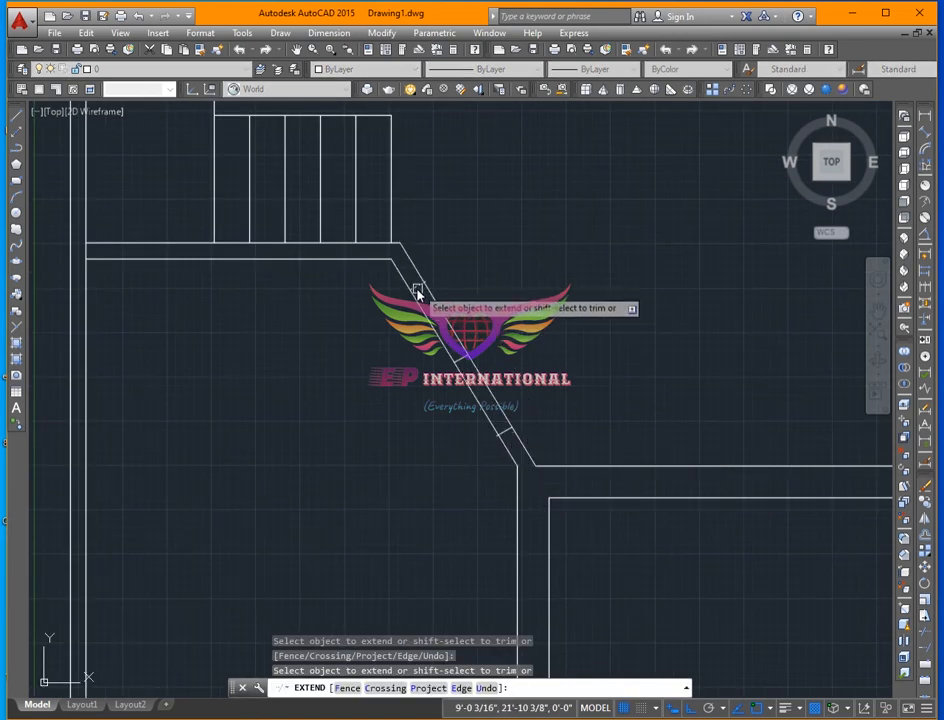
- Trim both diagonal wall lines between the upper and lower cross lines, plus the upper cross line's overrun, to open a gap
{"action": "scroll", "coordinate": [418, 293], "scroll_direction": "up", "scroll_amount": 4}
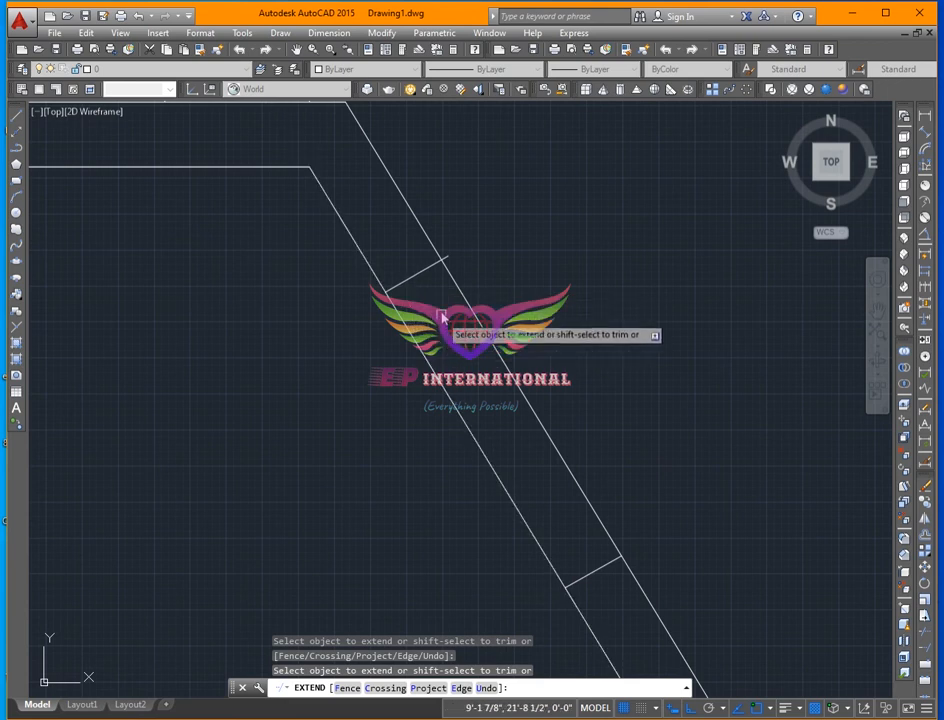
{"action": "left_click", "coordinate": [525, 301], "text": "shift"}
{"action": "left_click", "coordinate": [421, 399], "text": "shift"}
{"action": "left_click", "coordinate": [446, 258], "text": "shift"}
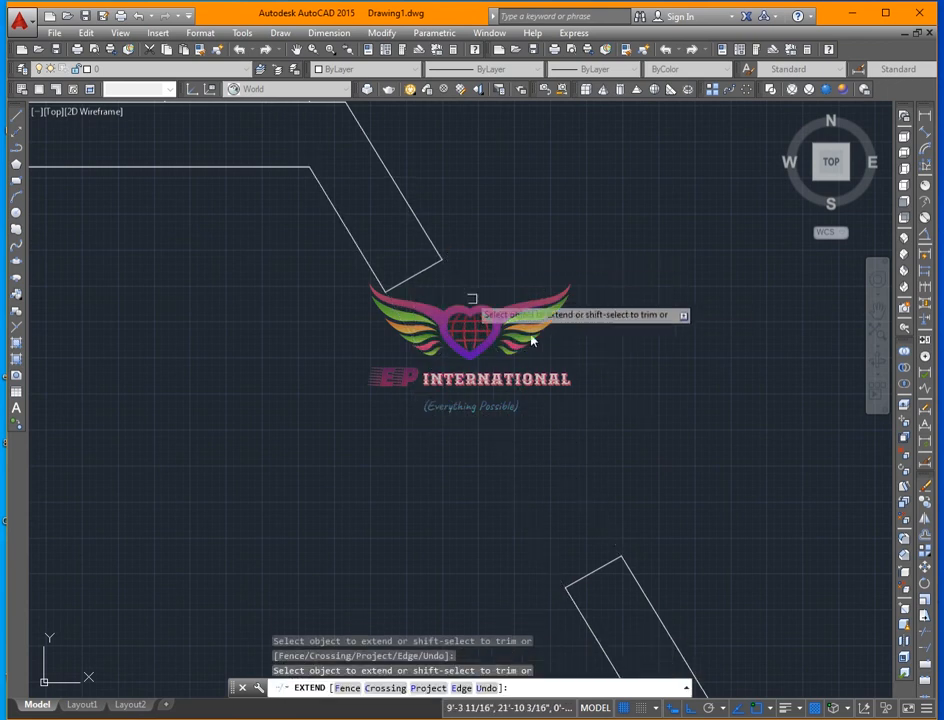
{"action": "scroll", "coordinate": [560, 345], "scroll_direction": "down", "scroll_amount": 3}
{"action": "scroll", "coordinate": [588, 490], "scroll_direction": "up", "scroll_amount": 5}
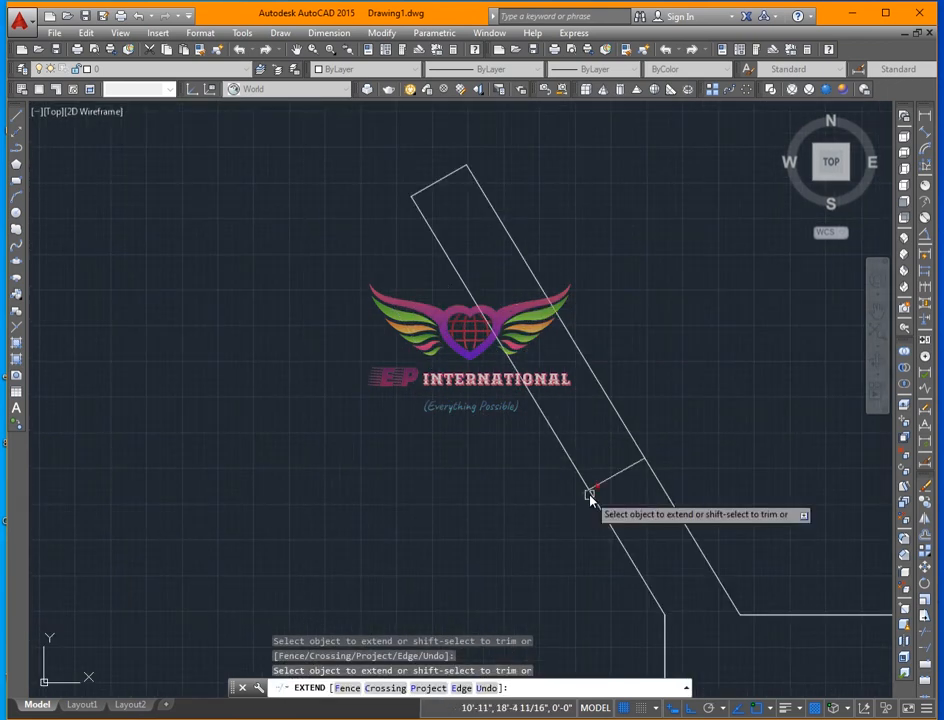
{"action": "left_click_drag", "start_coordinate": [605, 329], "coordinate": [537, 497], "text": "shift"}
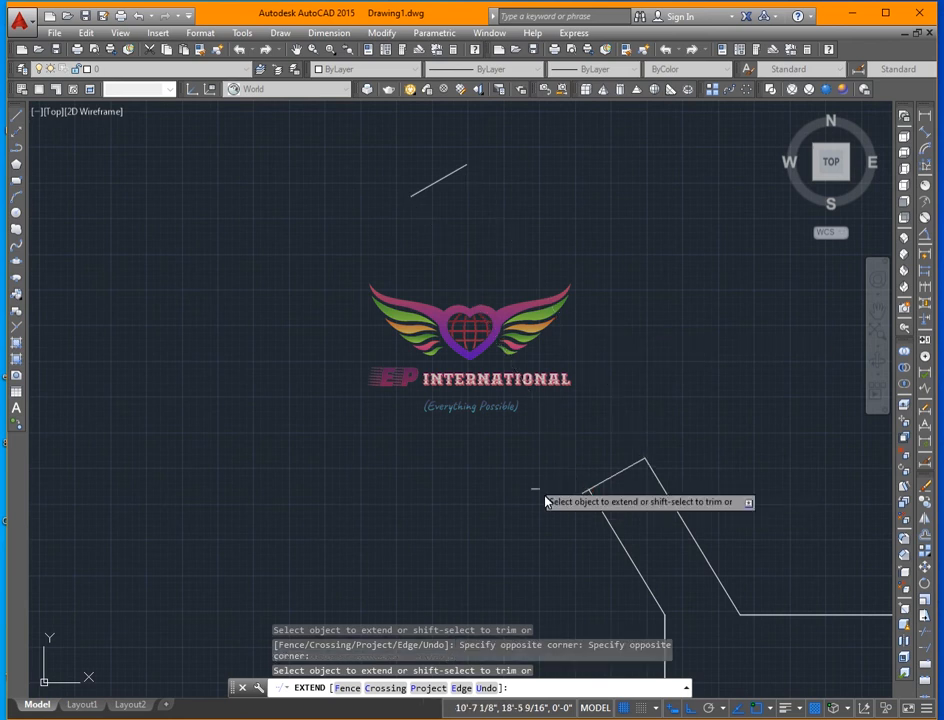
{"action": "scroll", "coordinate": [500, 416], "scroll_direction": "down", "scroll_amount": 3}
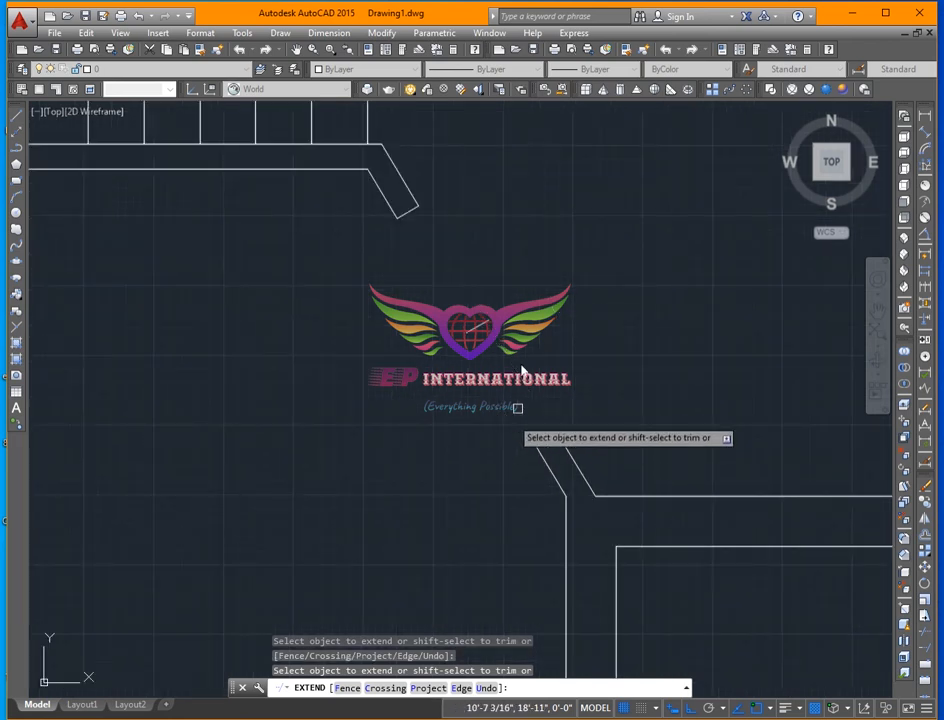
- Erase the leftover middle cross line inside the diagonal wall's opening
{"action": "key", "text": "Escape"}
{"action": "left_click", "coordinate": [403, 389]}
{"action": "key", "text": "Delete"}
{"action": "scroll", "coordinate": [461, 342], "scroll_direction": "down", "scroll_amount": 8}
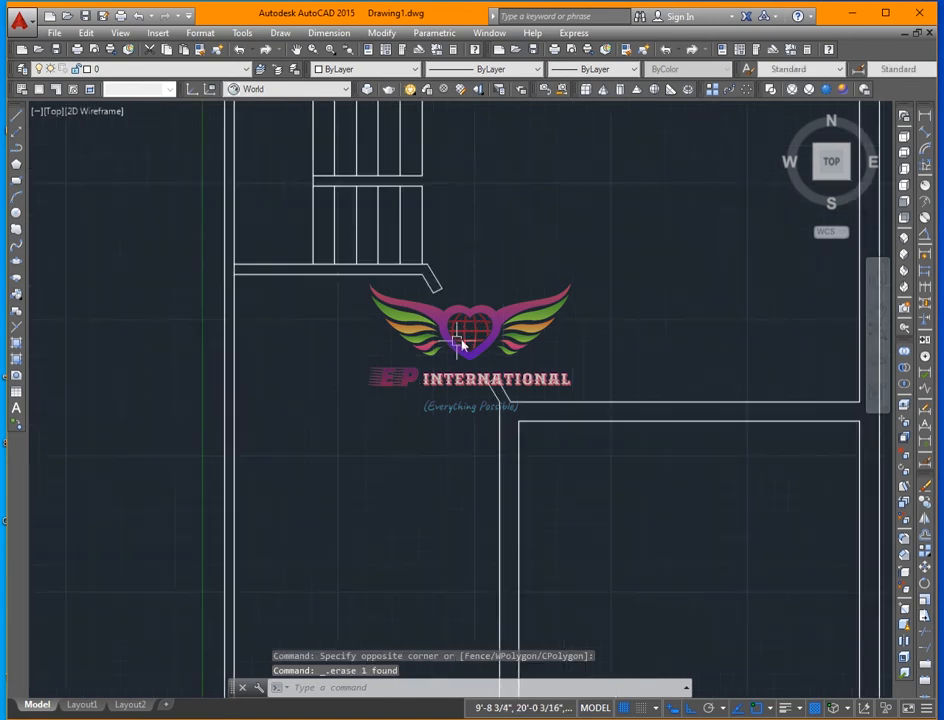
{"action": "scroll", "coordinate": [417, 453], "scroll_direction": "up", "scroll_amount": 2}
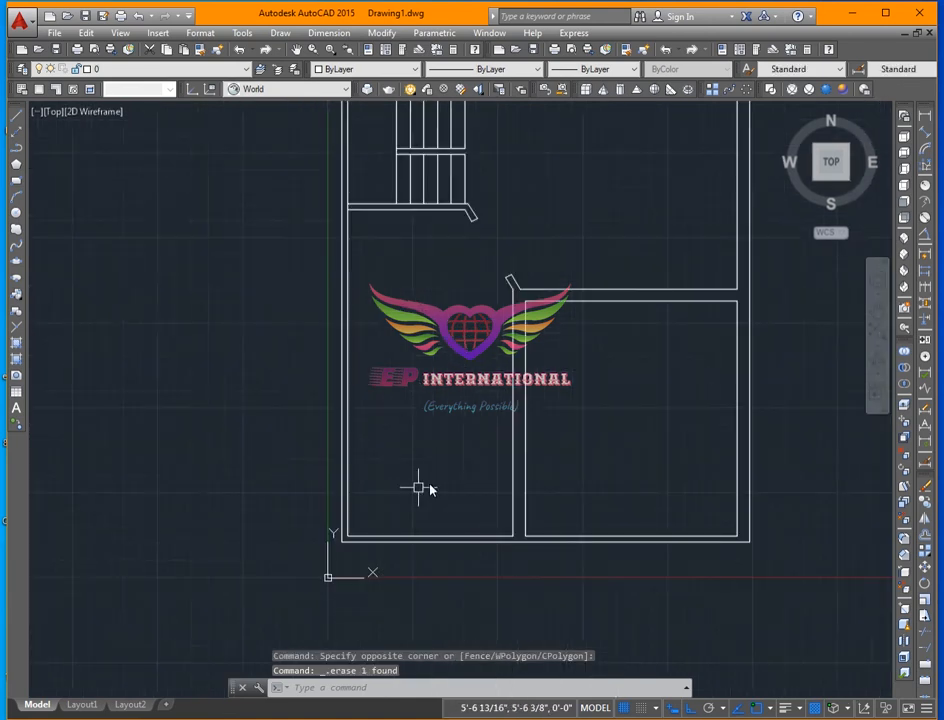
{"action": "middle_click_drag", "start_coordinate": [421, 489], "coordinate": [497, 453]}
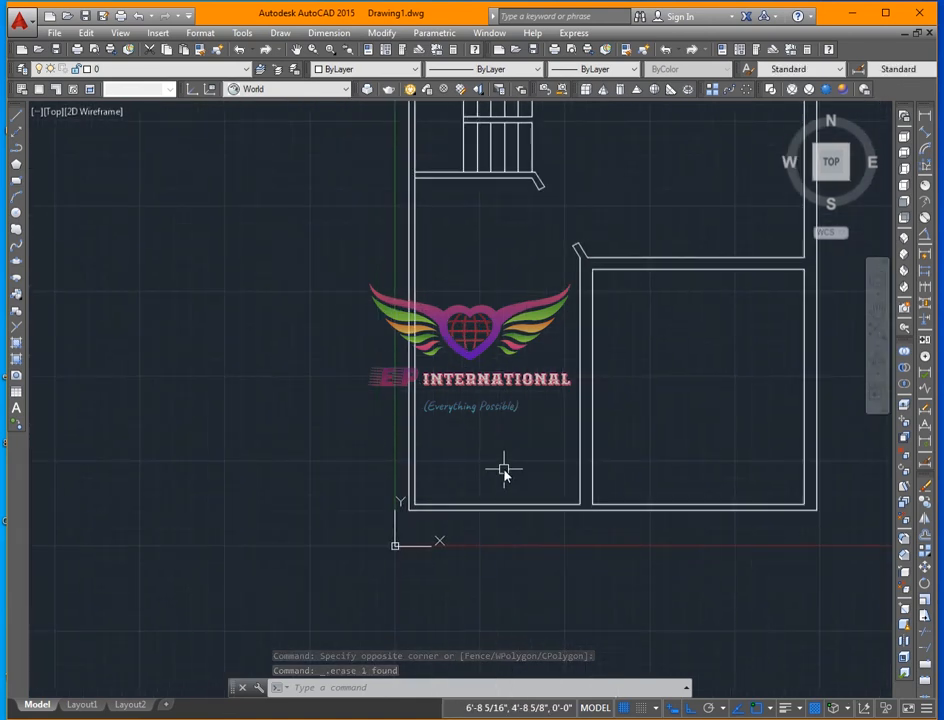
{"action": "scroll", "coordinate": [437, 507], "scroll_direction": "up", "scroll_amount": 5}
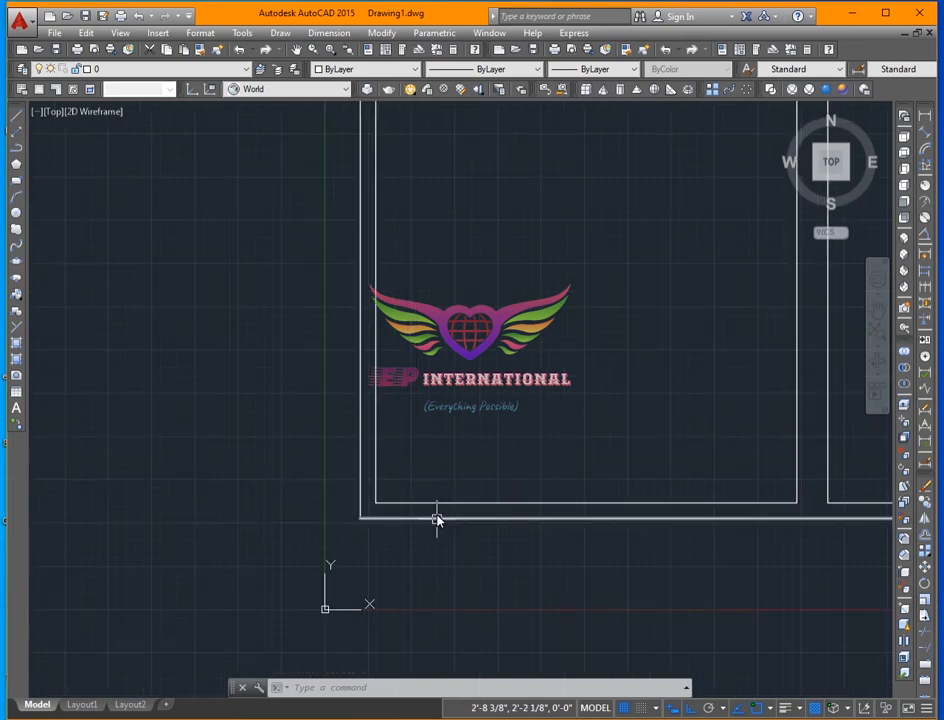
{"action": "middle_click_drag", "start_coordinate": [423, 488], "coordinate": [394, 436]}
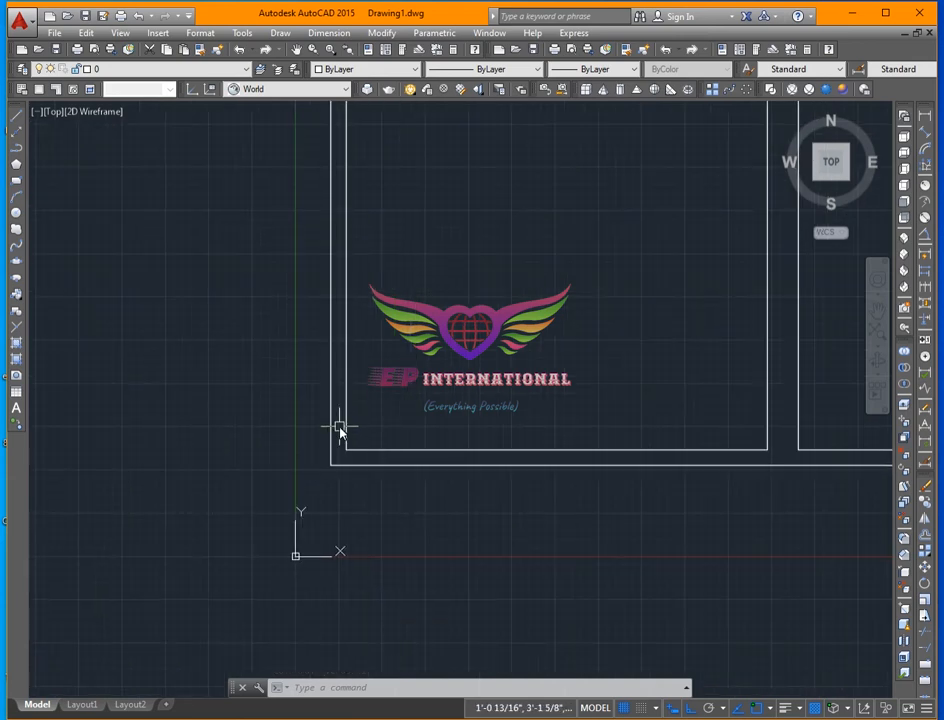
{"action": "key", "text": "Return"}
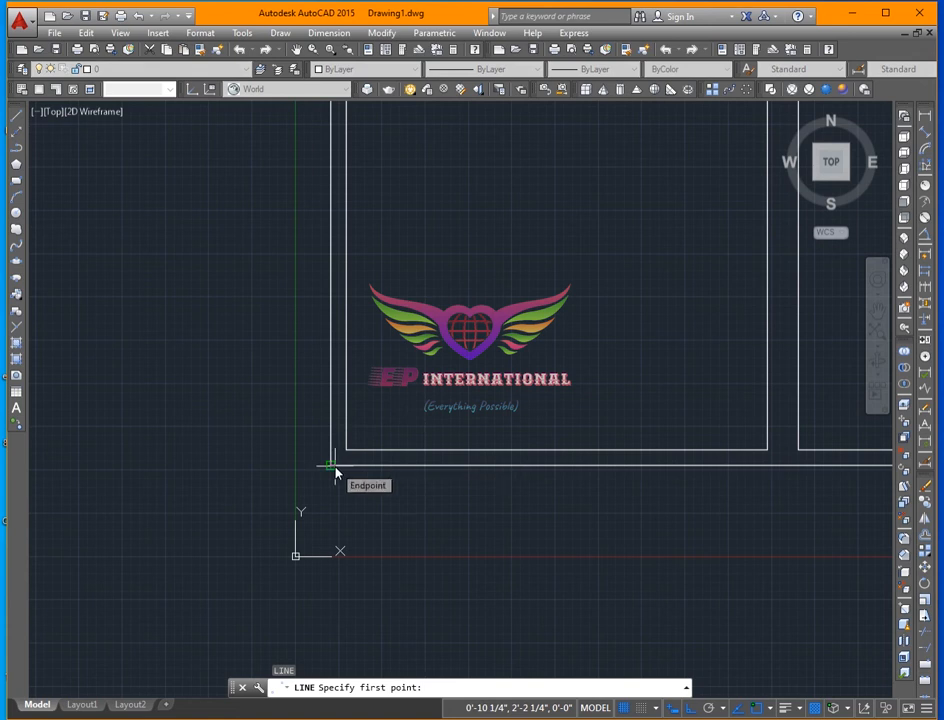
{"action": "left_click", "coordinate": [335, 473]}
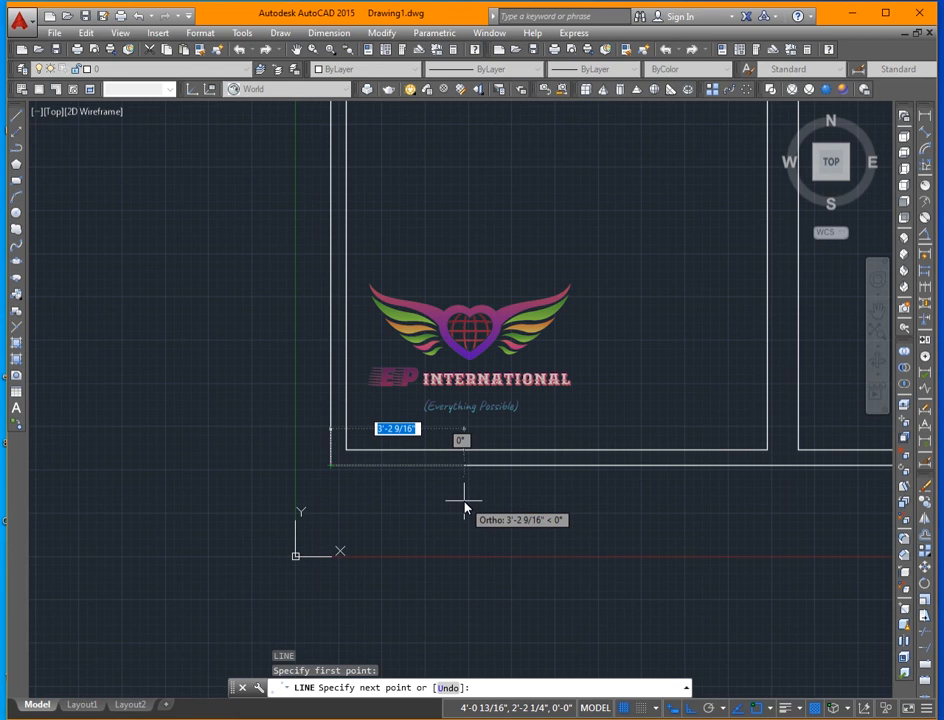
{"action": "key", "text": "Escape"}
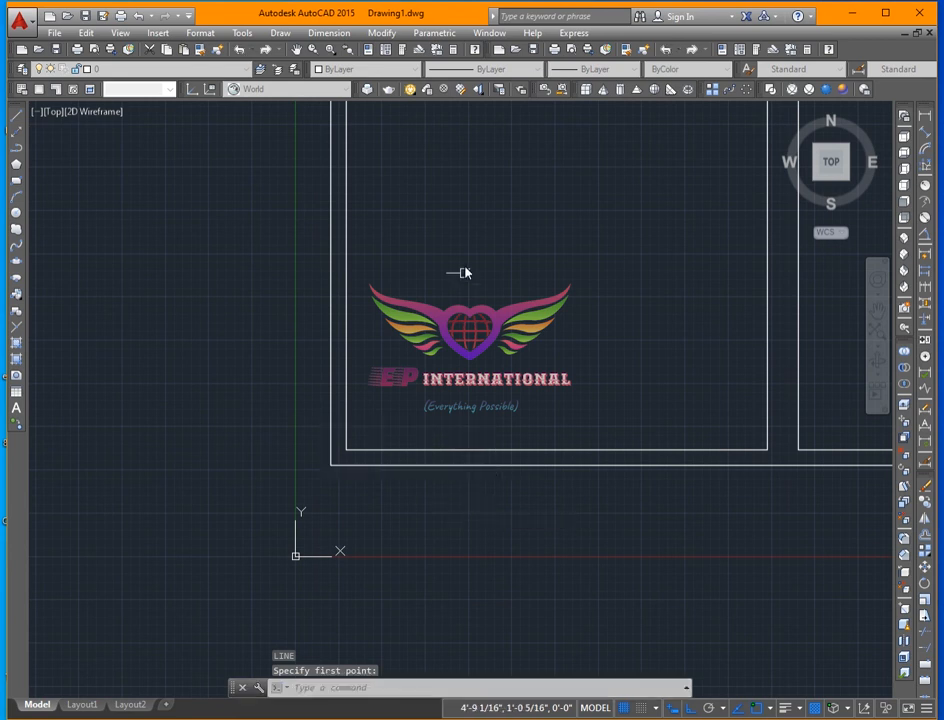
- In green, draw a pier outline from the outer lower-left wall corner: 13.5" right, 13.5" up, and back to the inner wall line
{"action": "left_click", "coordinate": [413, 72]}
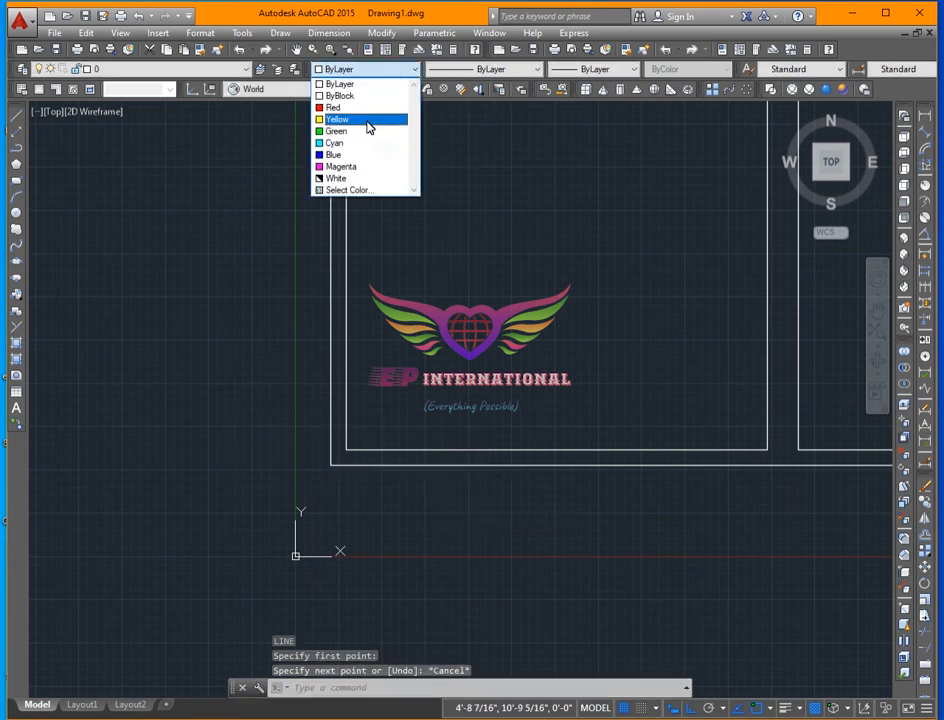
{"action": "left_click", "coordinate": [366, 130]}
{"action": "type", "text": "l"}
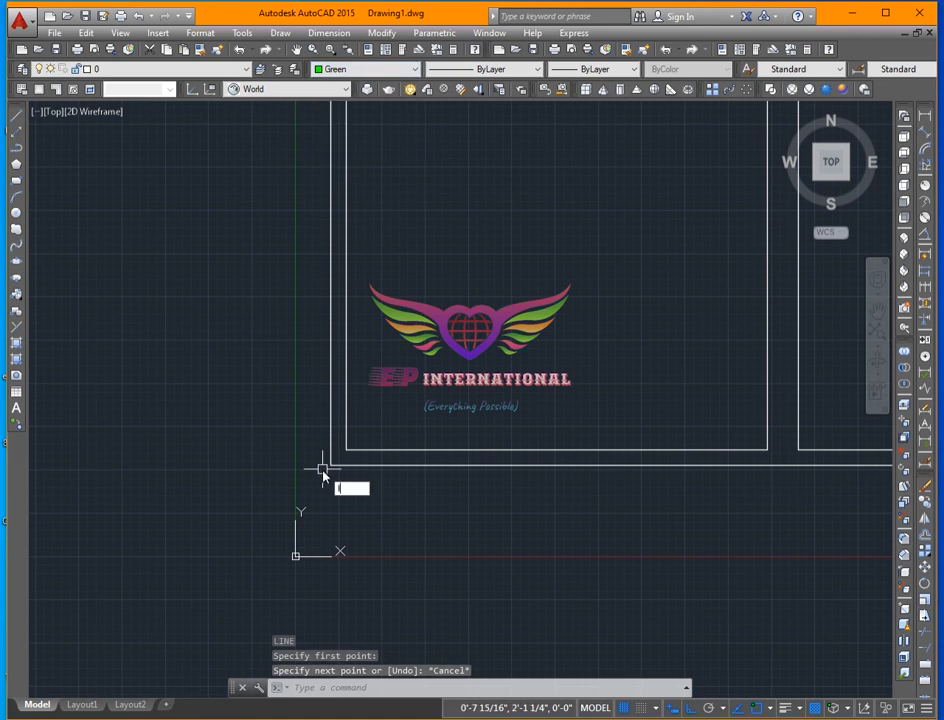
{"action": "key", "text": "Return"}
{"action": "left_click", "coordinate": [330, 466]}
{"action": "type", "text": "1"}
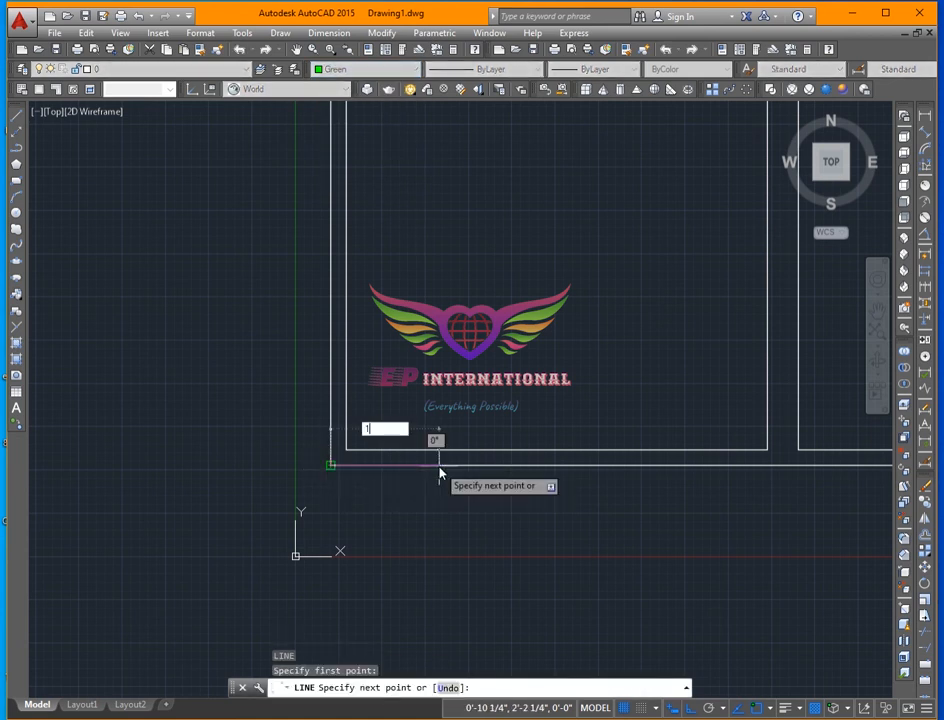
{"action": "type", "text": "3.5"}
{"action": "key", "text": "Return"}
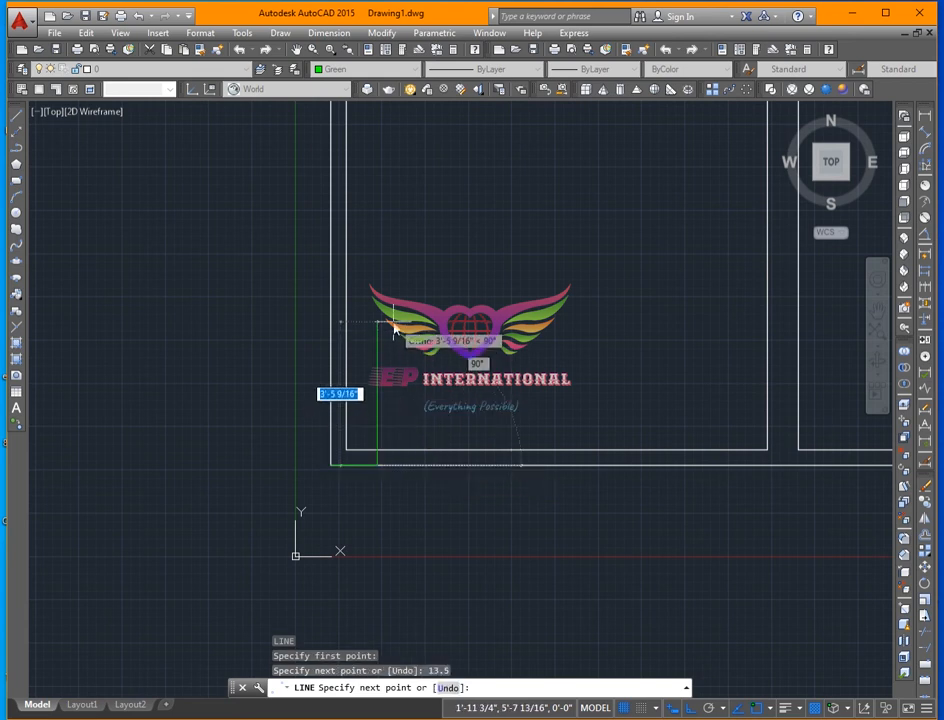
{"action": "type", "text": "13.5"}
{"action": "key", "text": "Return"}
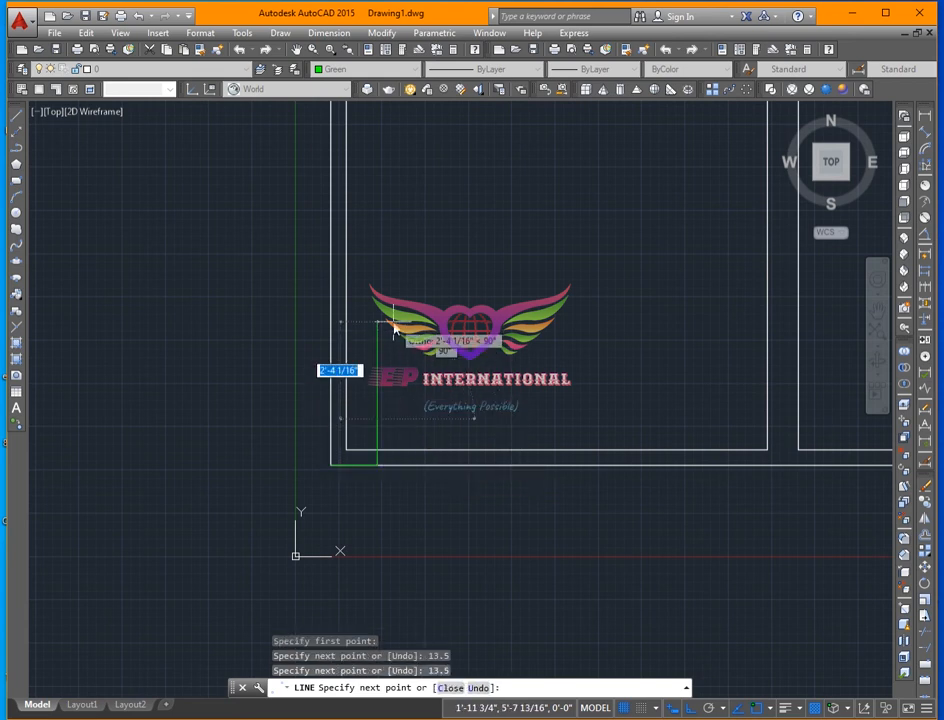
{"action": "scroll", "coordinate": [344, 432], "scroll_direction": "up", "scroll_amount": 2}
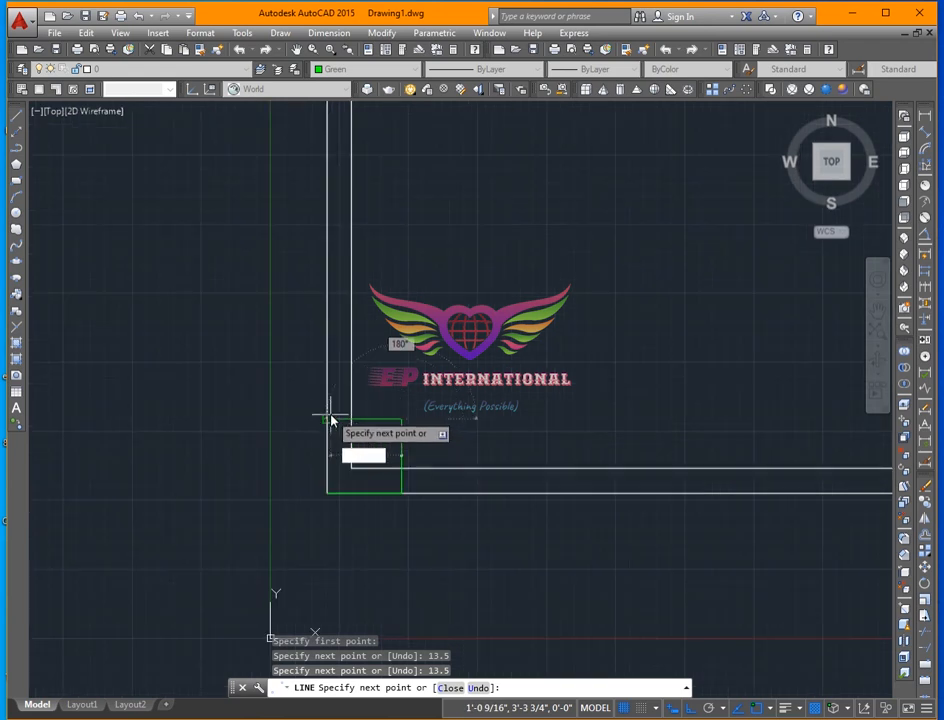
{"action": "left_click", "coordinate": [352, 419]}
{"action": "key", "text": "Return"}
{"action": "scroll", "coordinate": [257, 410], "scroll_direction": "down", "scroll_amount": 2}
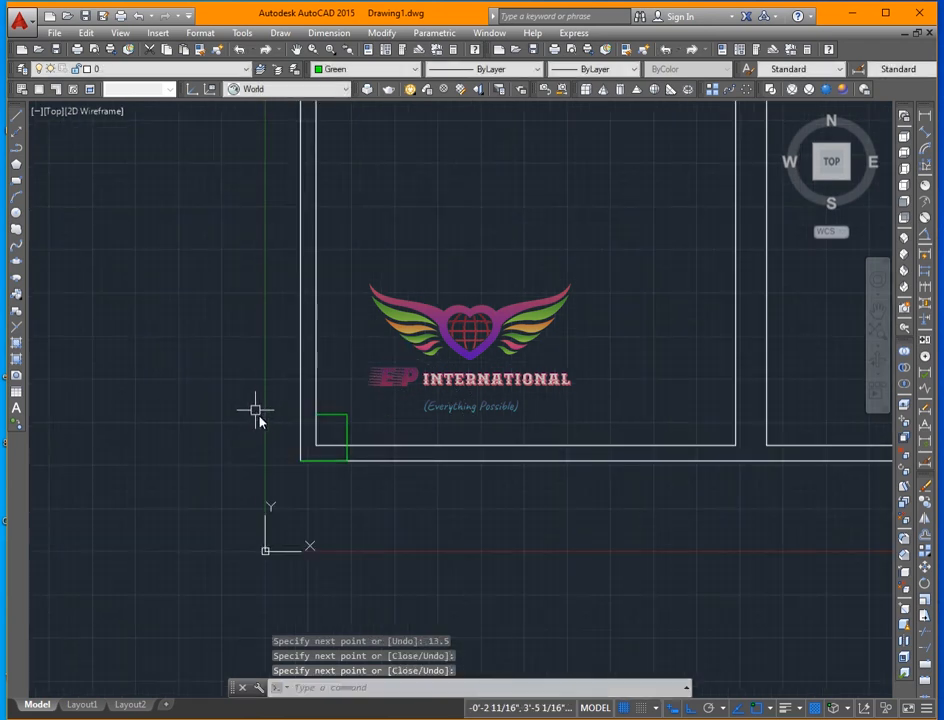
- Draw a matching green outline at the front room's lower-right corner: 13.5" left along the outer line, 13.5" up, and back to the wall
{"action": "scroll", "coordinate": [458, 426], "scroll_direction": "down", "scroll_amount": 2}
{"action": "scroll", "coordinate": [652, 423], "scroll_direction": "up", "scroll_amount": 4}
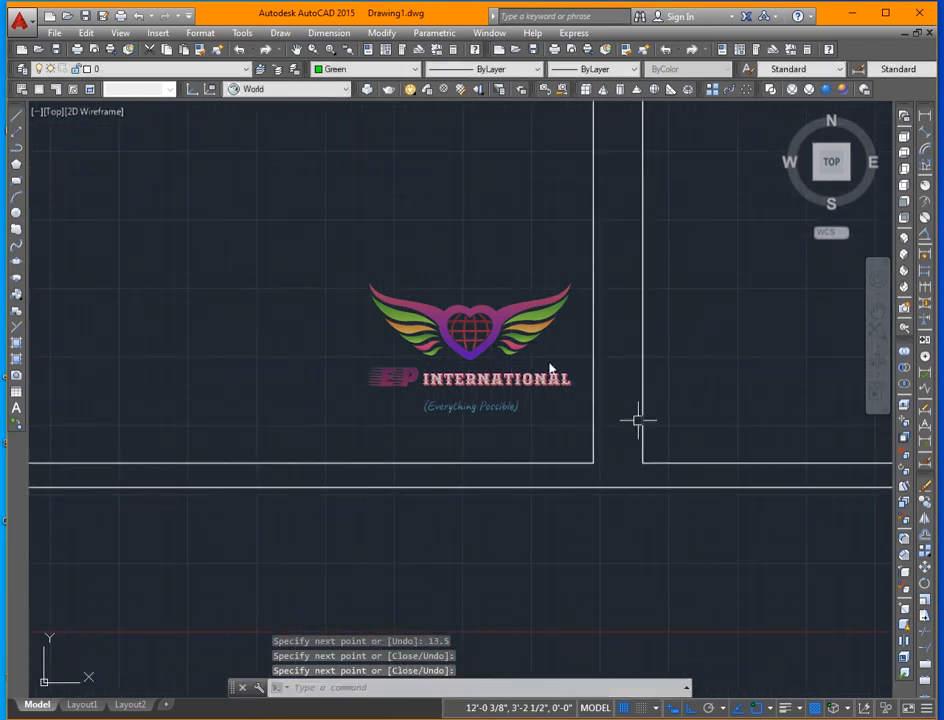
{"action": "scroll", "coordinate": [565, 440], "scroll_direction": "down", "scroll_amount": 2}
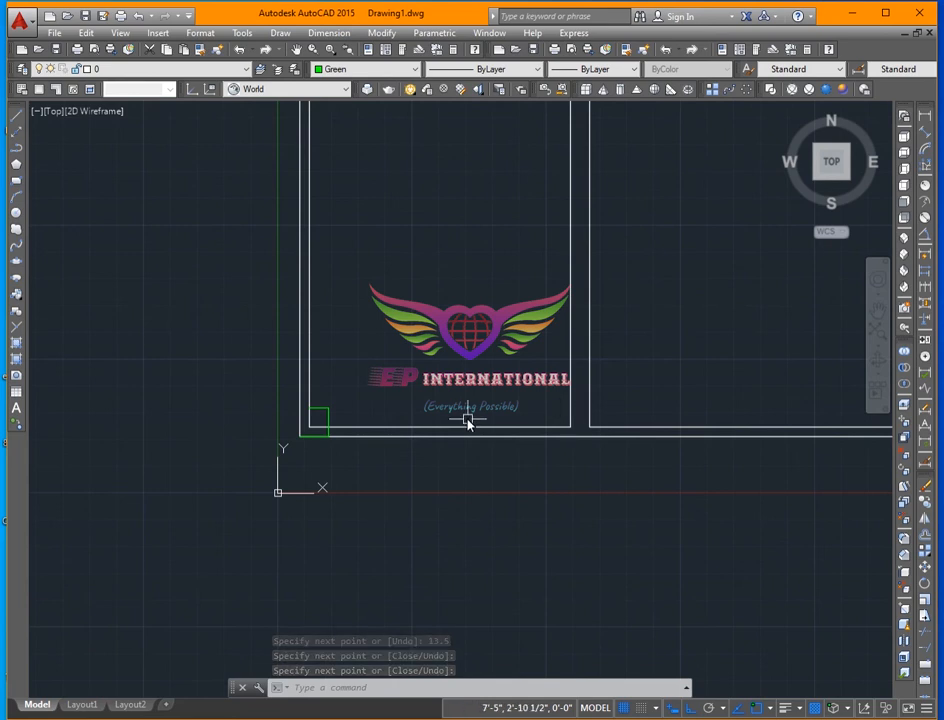
{"action": "scroll", "coordinate": [490, 415], "scroll_direction": "down", "scroll_amount": 1}
{"action": "scroll", "coordinate": [491, 415], "scroll_direction": "up", "scroll_amount": 3}
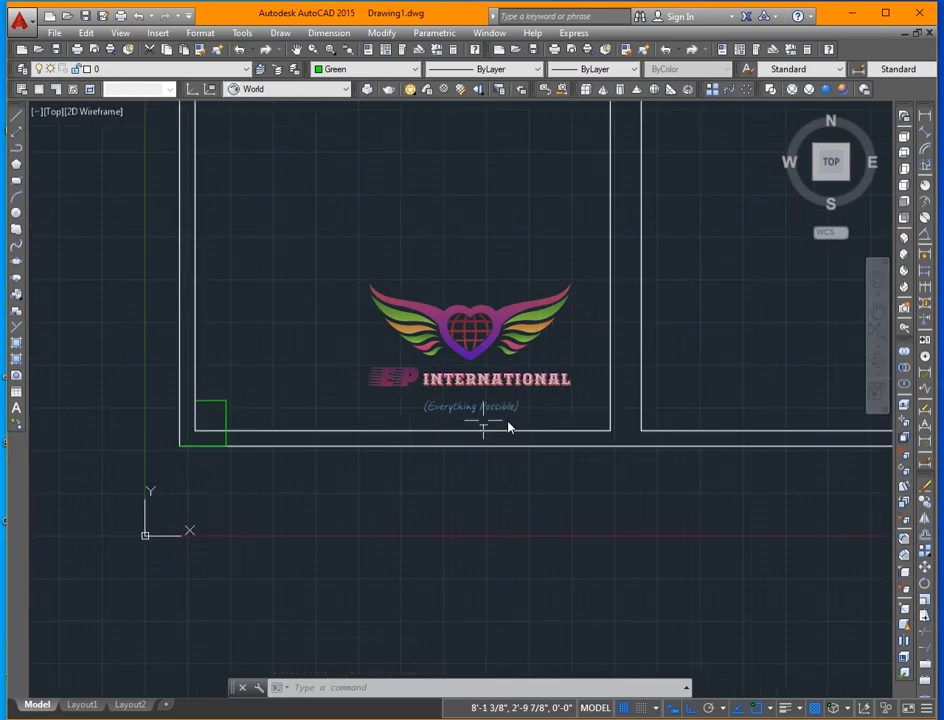
{"action": "key", "text": "l"}
{"action": "key", "text": "Return"}
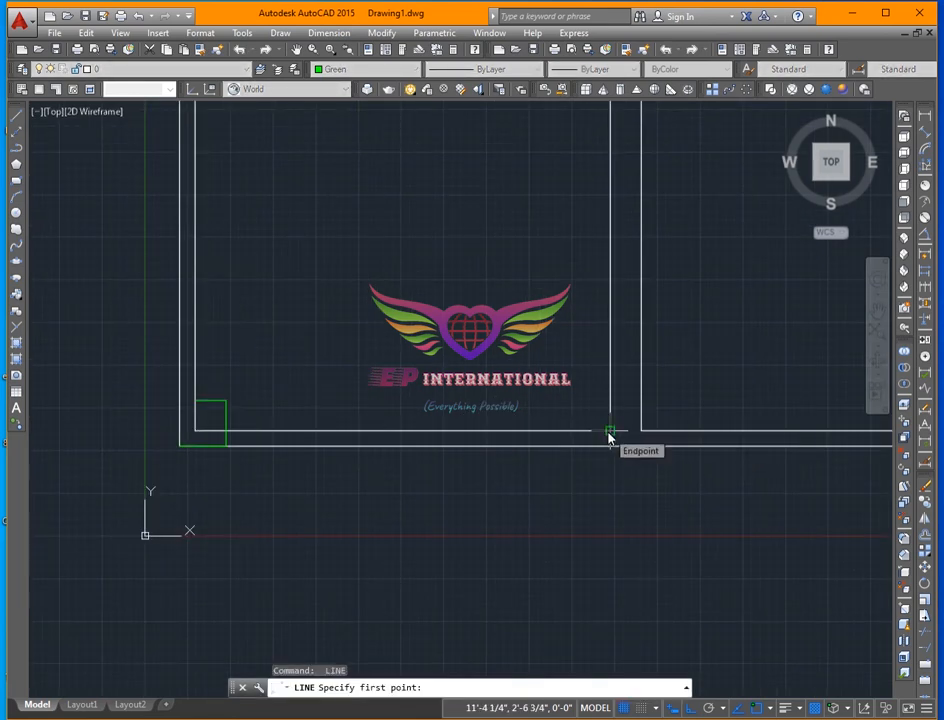
{"action": "left_click", "coordinate": [610, 446]}
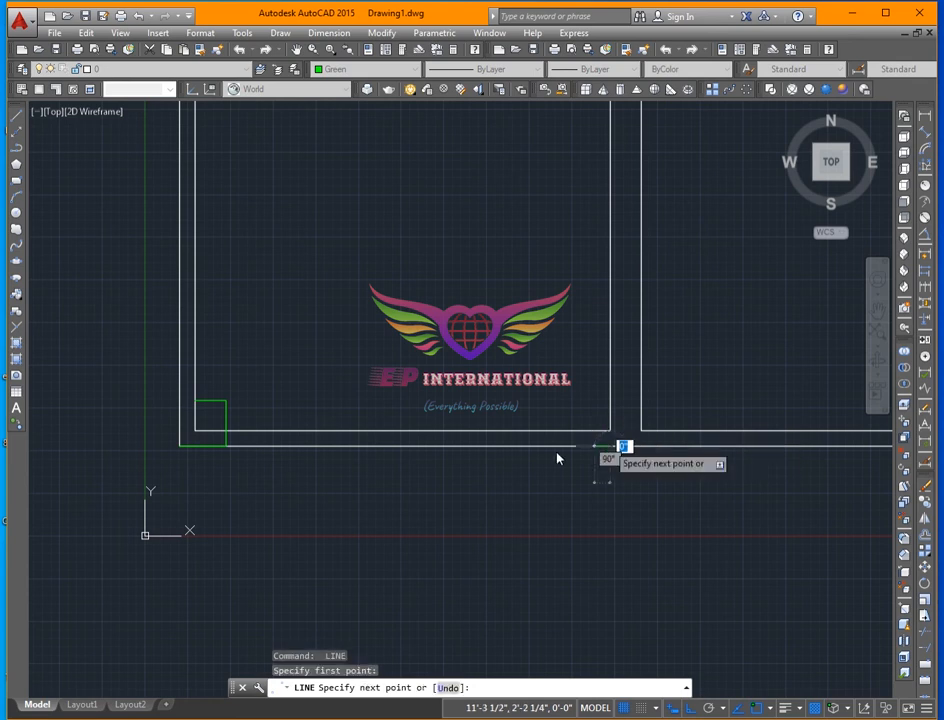
{"action": "type", "text": "13"}
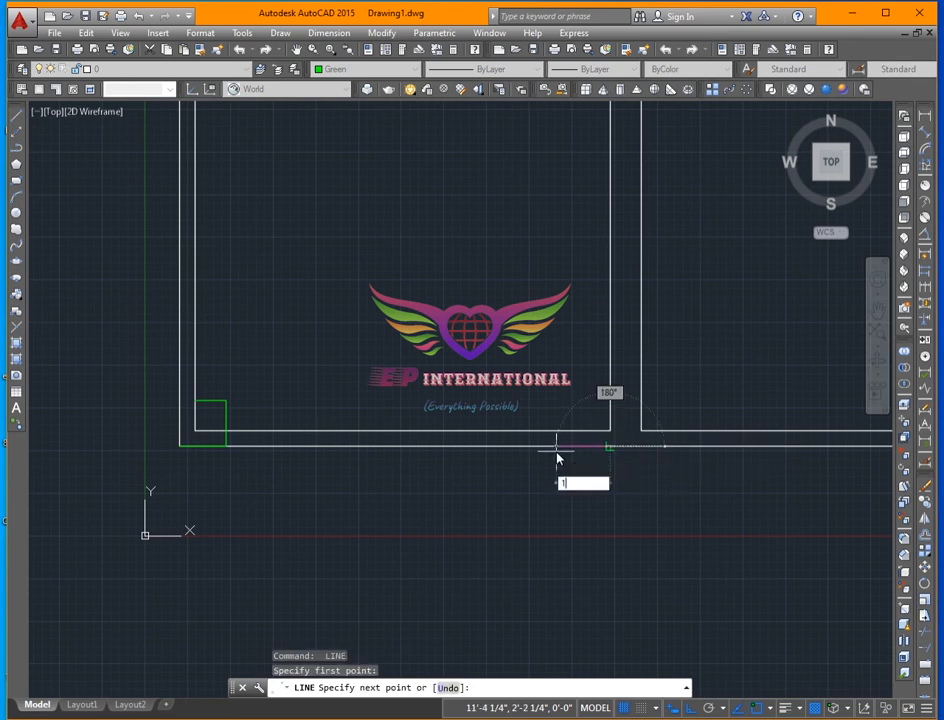
{"action": "type", "text": ".5"}
{"action": "key", "text": "Return"}
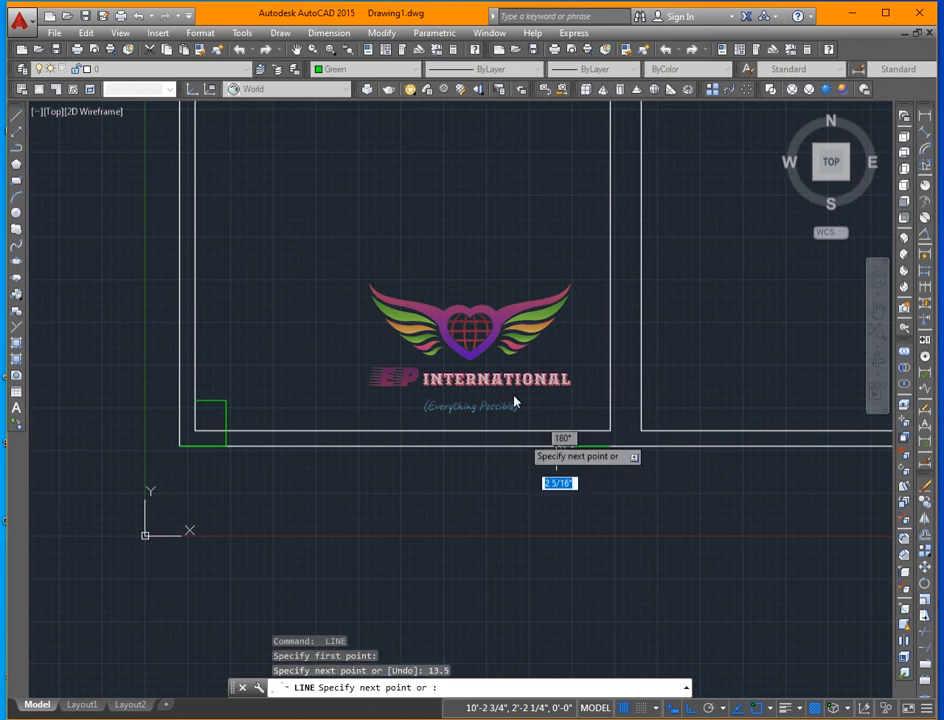
{"action": "type", "text": "13."}
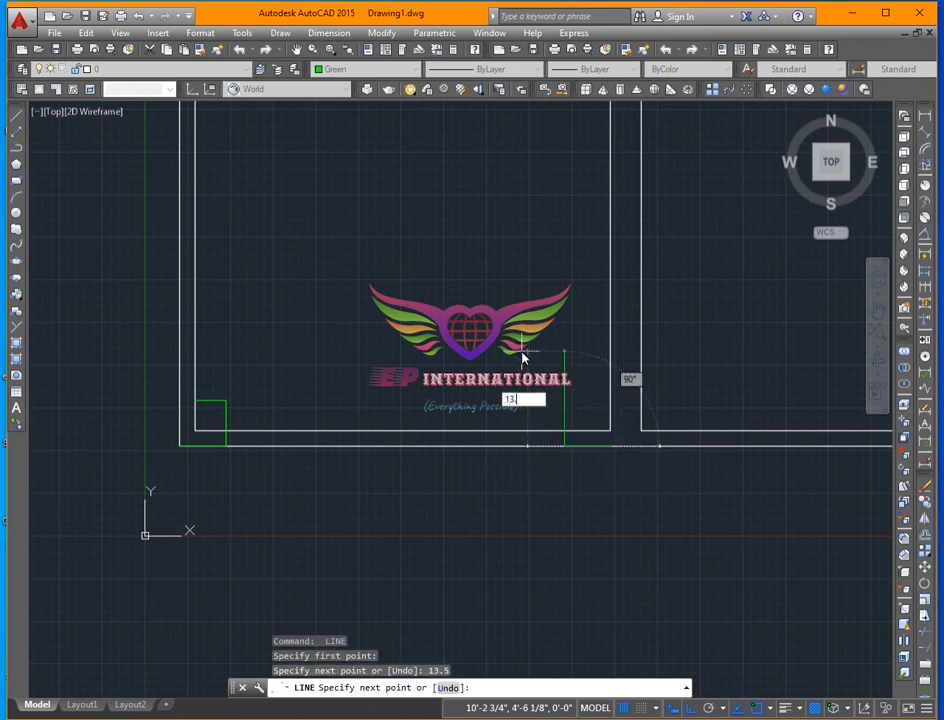
{"action": "type", "text": "5"}
{"action": "key", "text": "Return"}
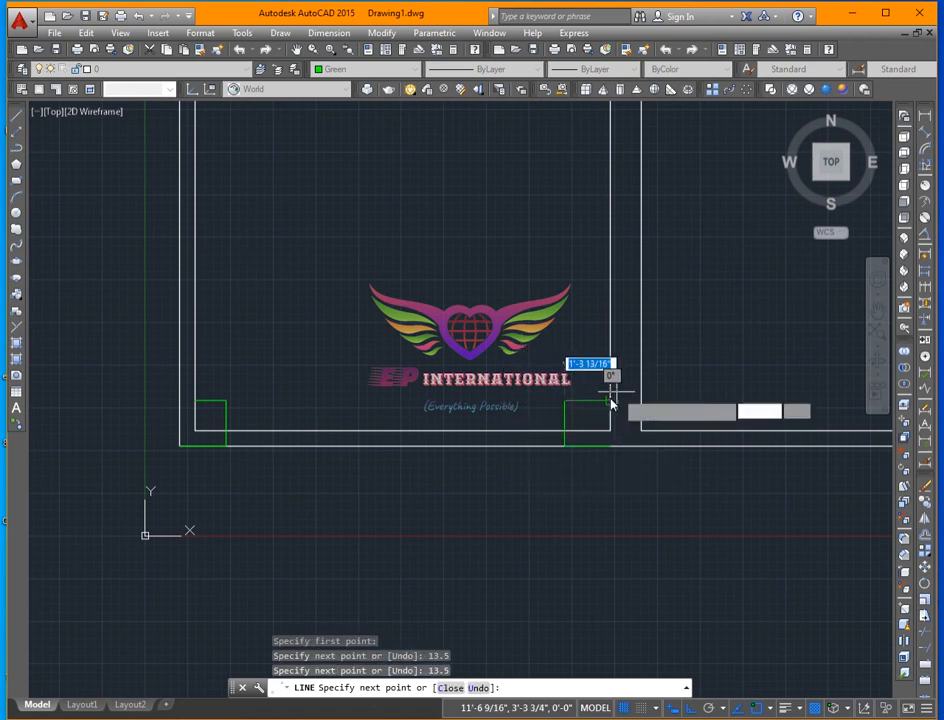
{"action": "key", "text": "Escape"}
{"action": "key", "text": "Escape"}
{"action": "key", "text": "Escape"}
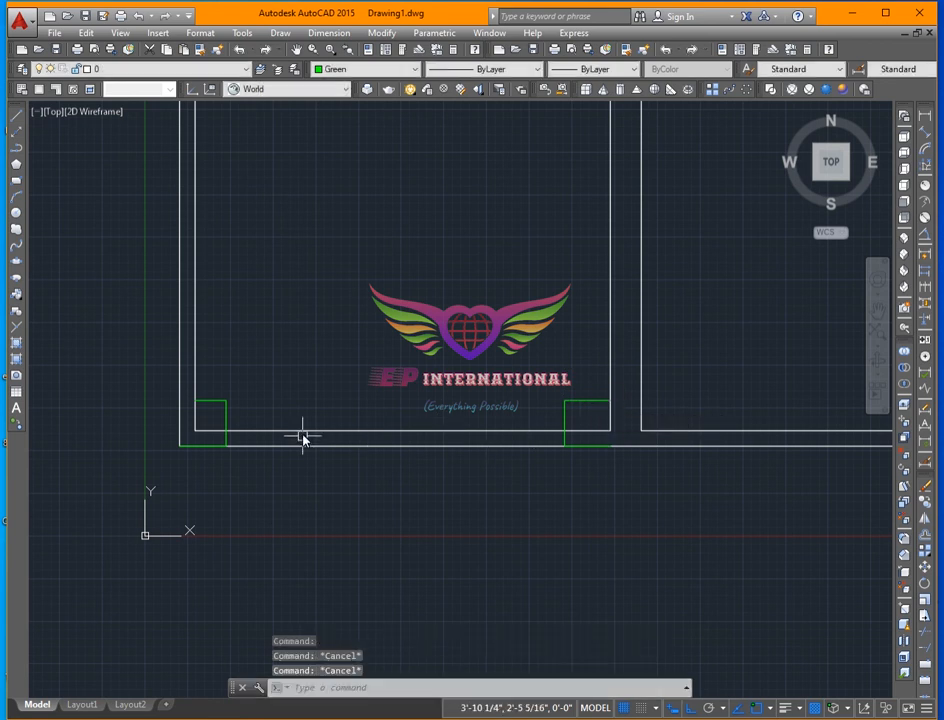
- Trim the inner wall lines inside the green outlines at both lower corners of the front room
{"action": "key", "text": "Return"}
{"action": "key", "text": "Return"}
{"action": "scroll", "coordinate": [204, 422], "scroll_direction": "up", "scroll_amount": 2}
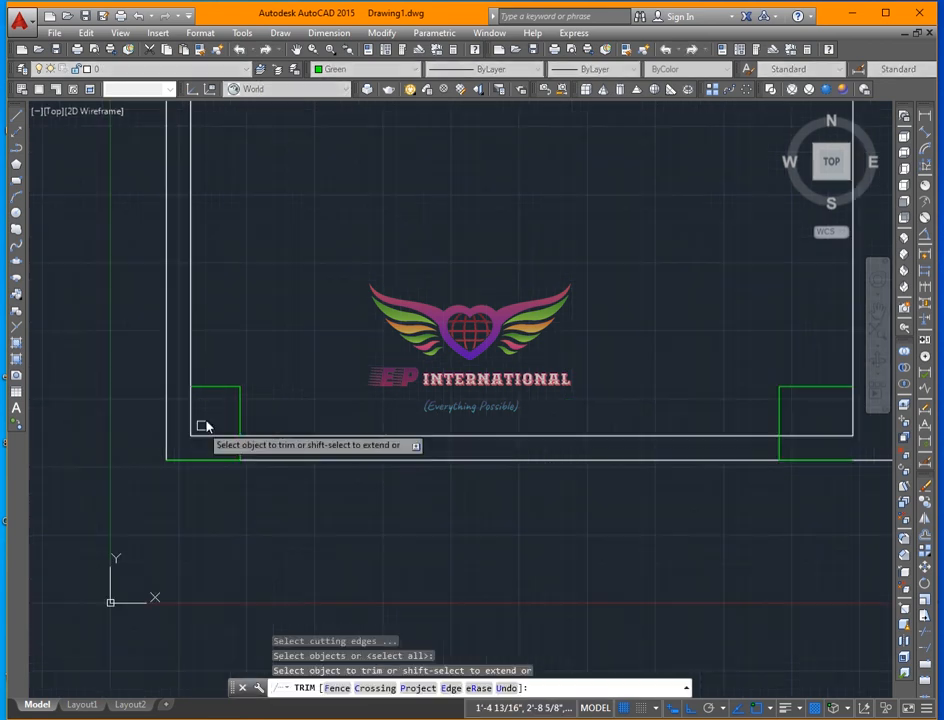
{"action": "left_click", "coordinate": [206, 421]}
{"action": "left_click", "coordinate": [185, 448]}
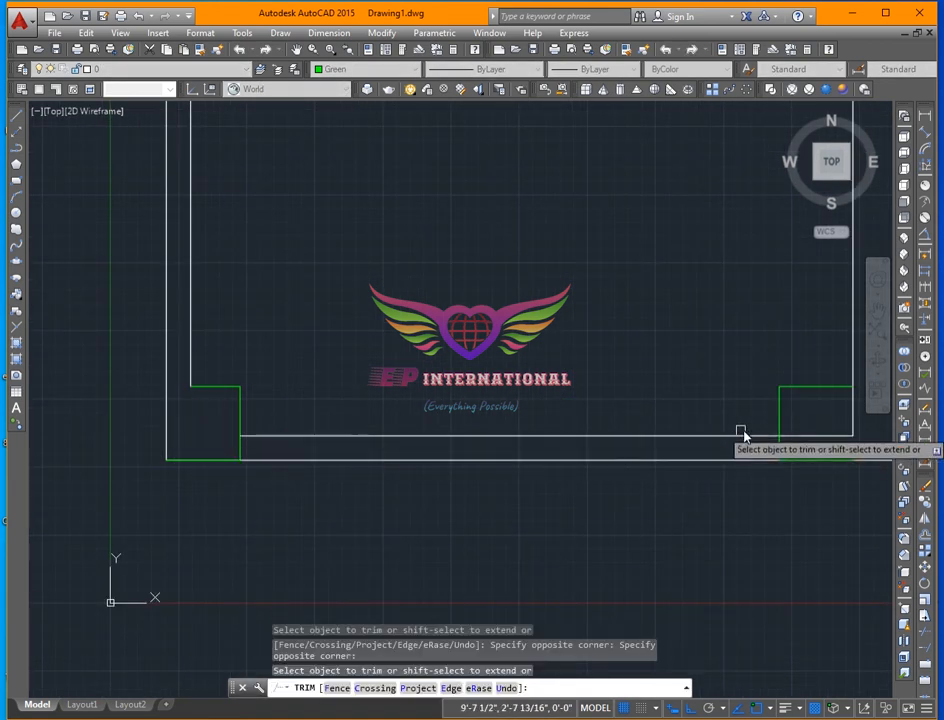
{"action": "left_click", "coordinate": [848, 432]}
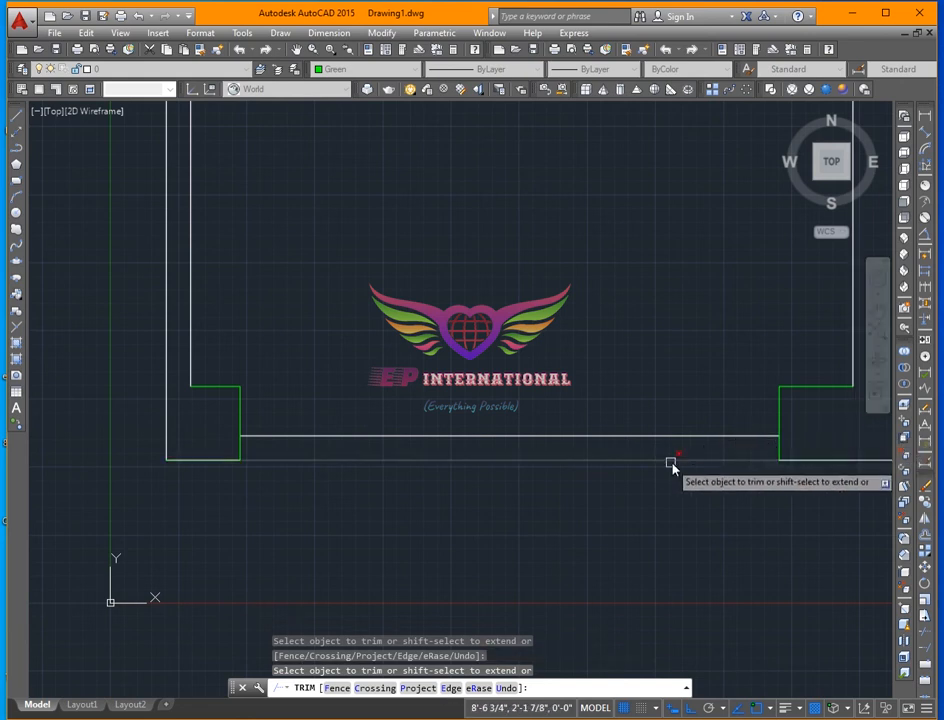
{"action": "key", "text": "Escape"}
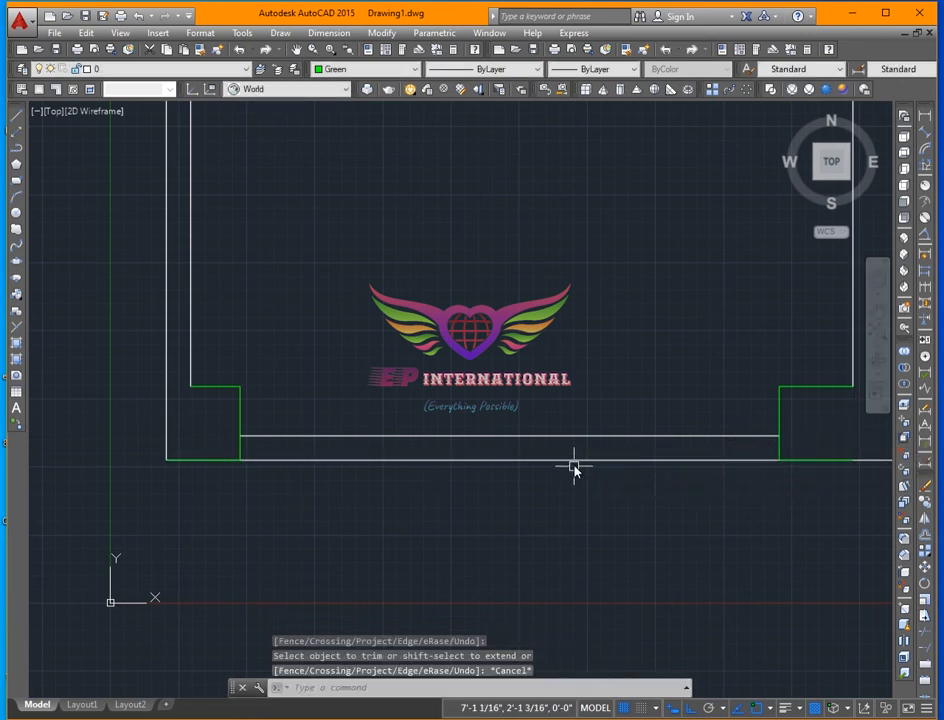
- Trim the outer bottom wall line between the two green corner outlines
{"action": "left_click", "coordinate": [566, 461]}
{"action": "key", "text": "Escape"}
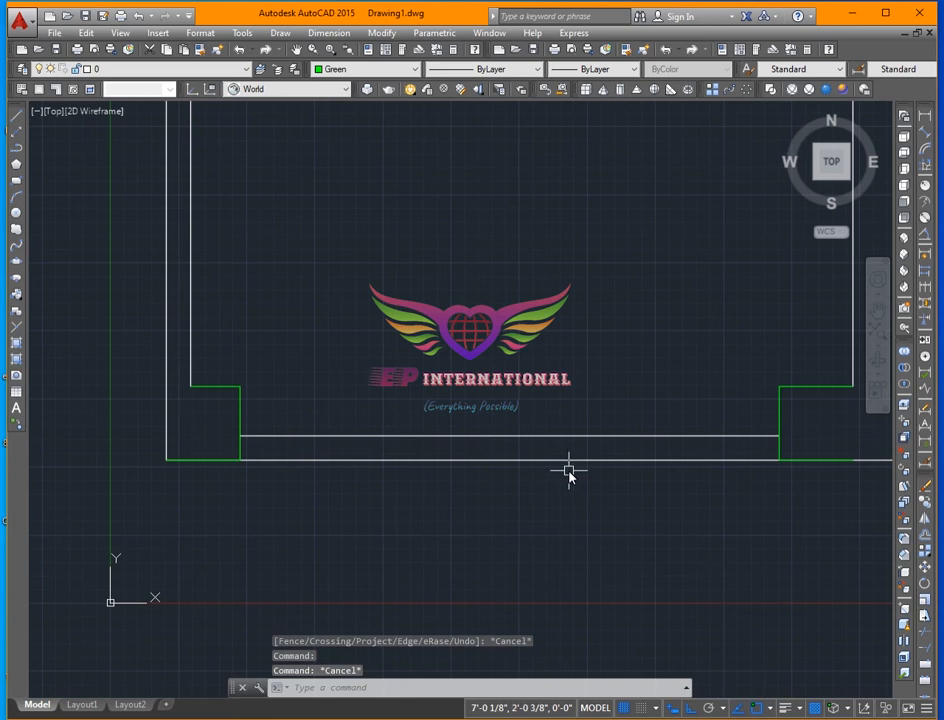
{"action": "type", "text": "r"}
{"action": "key", "text": "Escape"}
{"action": "key", "text": "Return"}
{"action": "key", "text": "Return"}
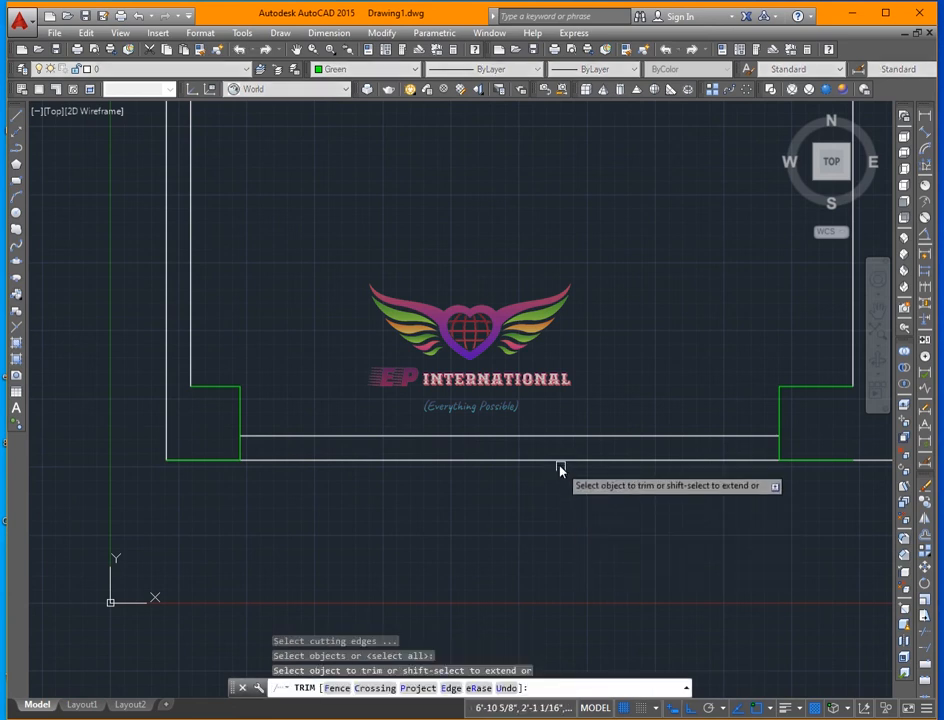
{"action": "left_click", "coordinate": [573, 461]}
{"action": "key", "text": "Escape"}
- Draw a horizontal line across the front opening, joining the midpoints of the two green outlines' facing vertical sides
{"action": "type", "text": "l"}
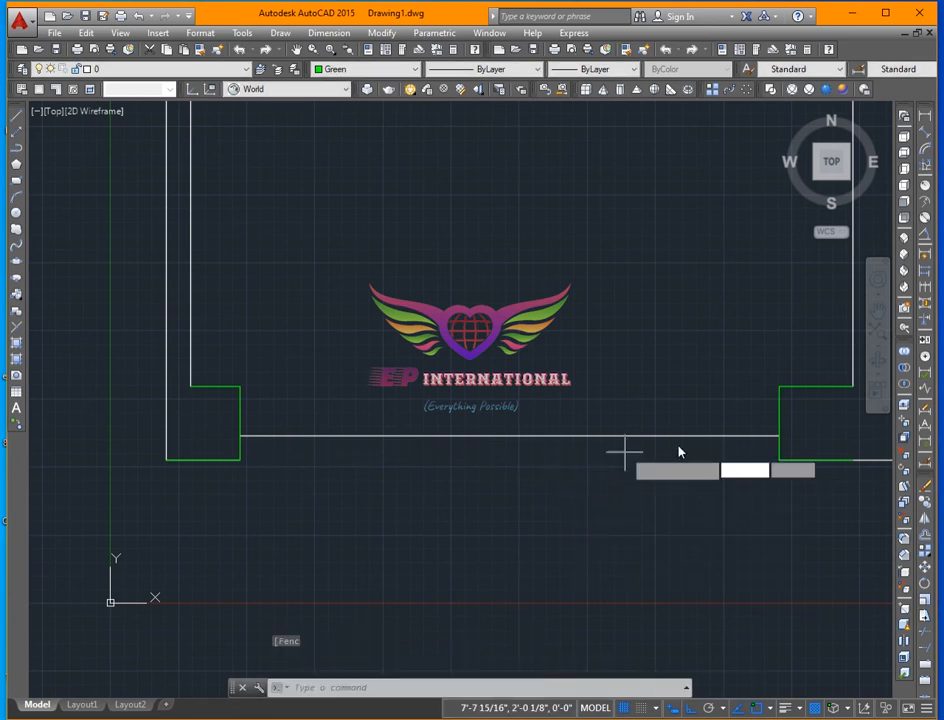
{"action": "key", "text": "Return"}
{"action": "left_click", "coordinate": [778, 423]}
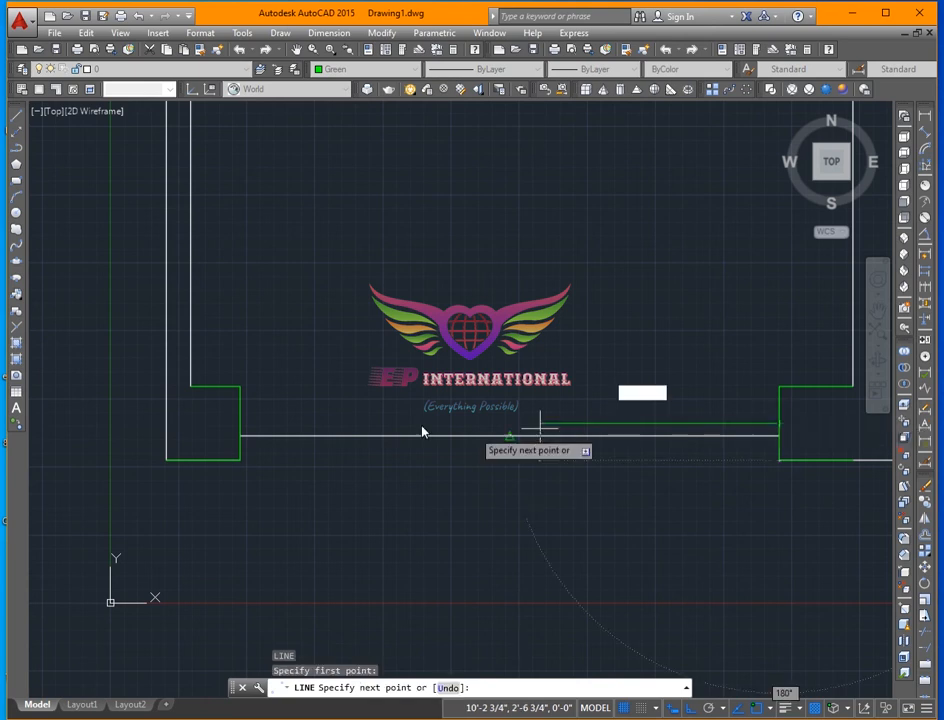
{"action": "left_click", "coordinate": [242, 426]}
{"action": "key", "text": "Return"}
- Change the colour of both horizontal lines spanning the front opening to Magenta
{"action": "left_click", "coordinate": [488, 378]}
{"action": "left_click", "coordinate": [396, 516]}
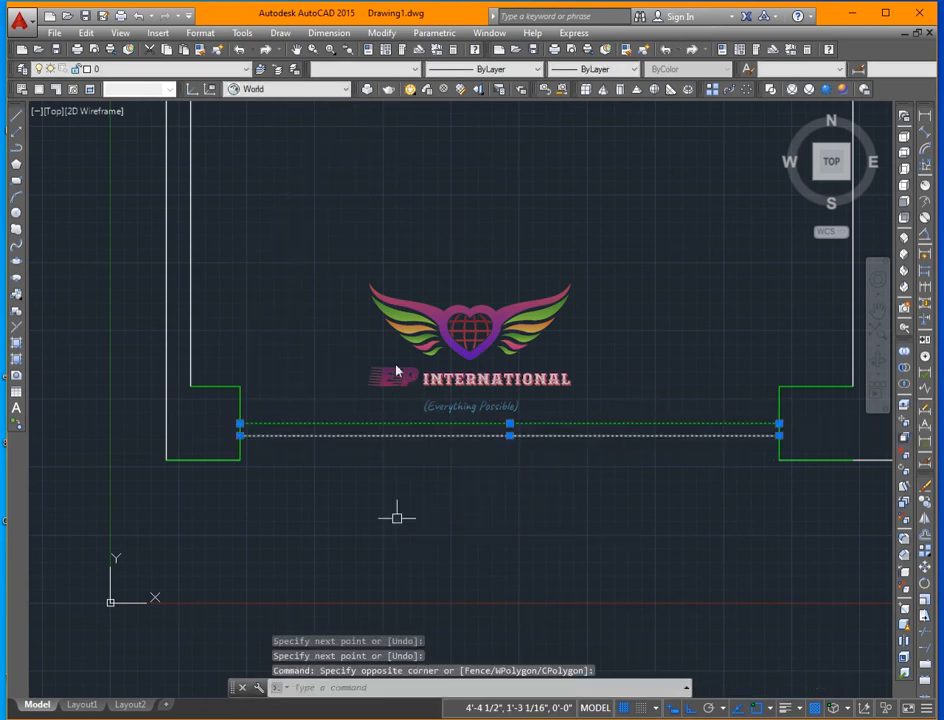
{"action": "left_click", "coordinate": [473, 72]}
{"action": "left_click", "coordinate": [365, 76]}
{"action": "left_click", "coordinate": [364, 75]}
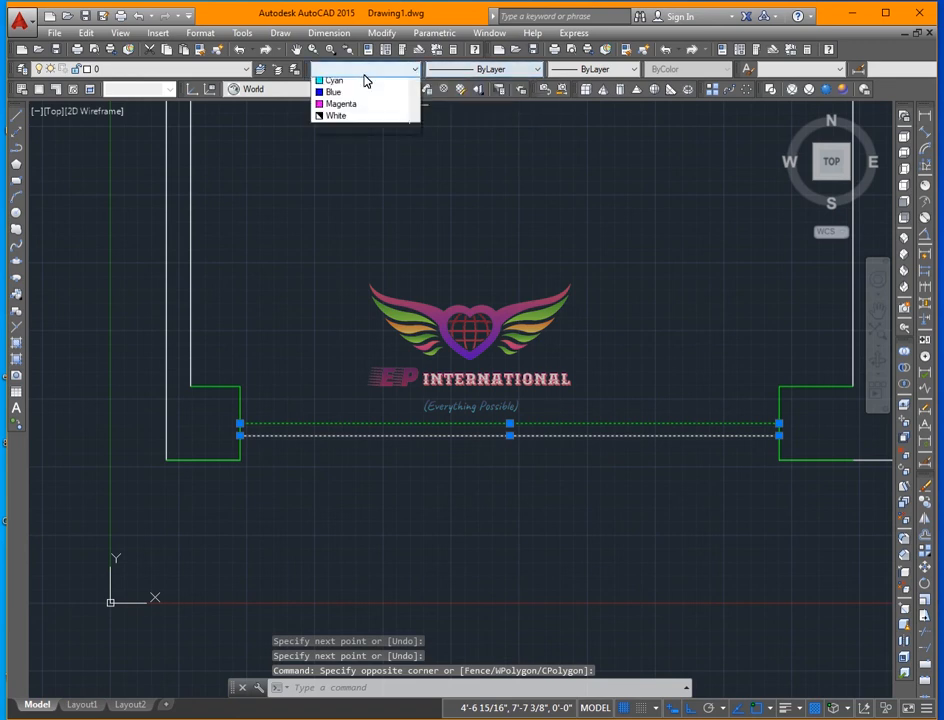
{"action": "left_click", "coordinate": [340, 167]}
{"action": "key", "text": "Escape"}
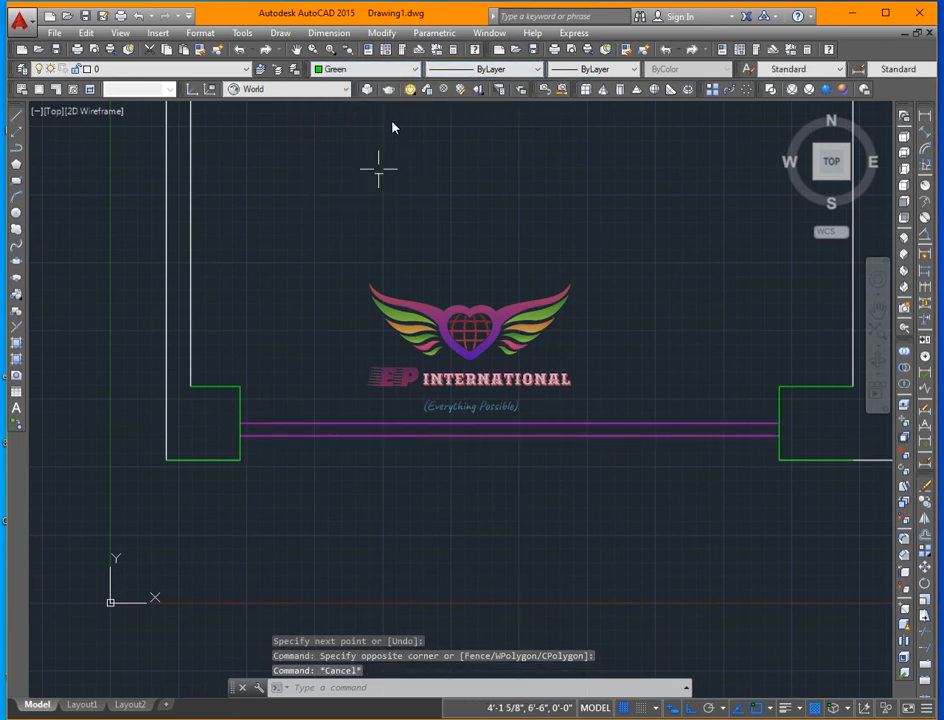
- Set the colour of both green corner outlines beside the front opening to ByLayer
{"action": "scroll", "coordinate": [395, 305], "scroll_direction": "down", "scroll_amount": 3}
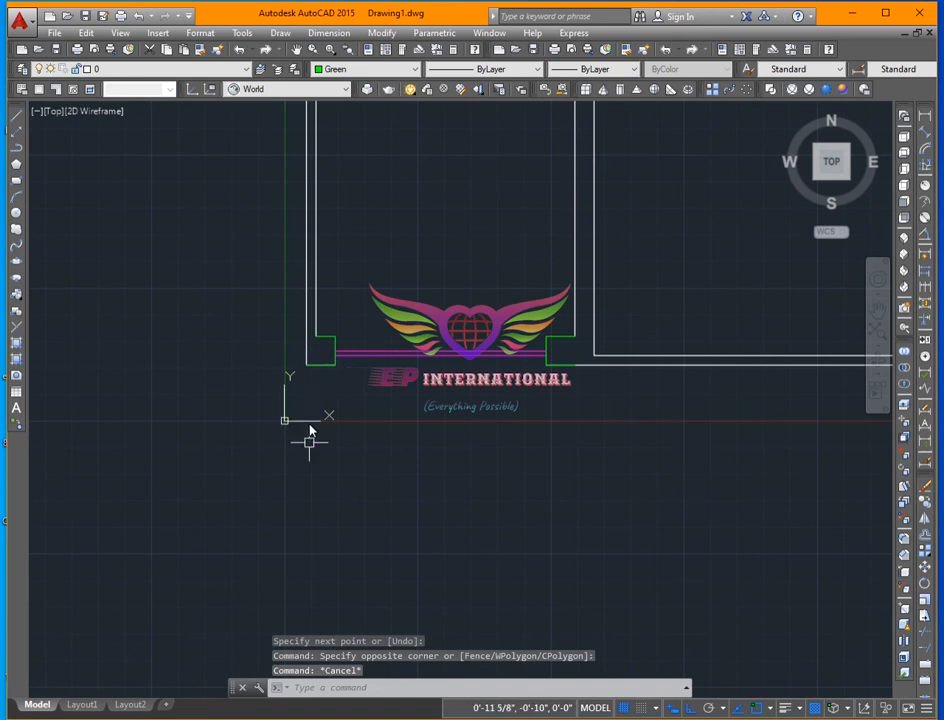
{"action": "scroll", "coordinate": [560, 350], "scroll_direction": "up", "scroll_amount": 4}
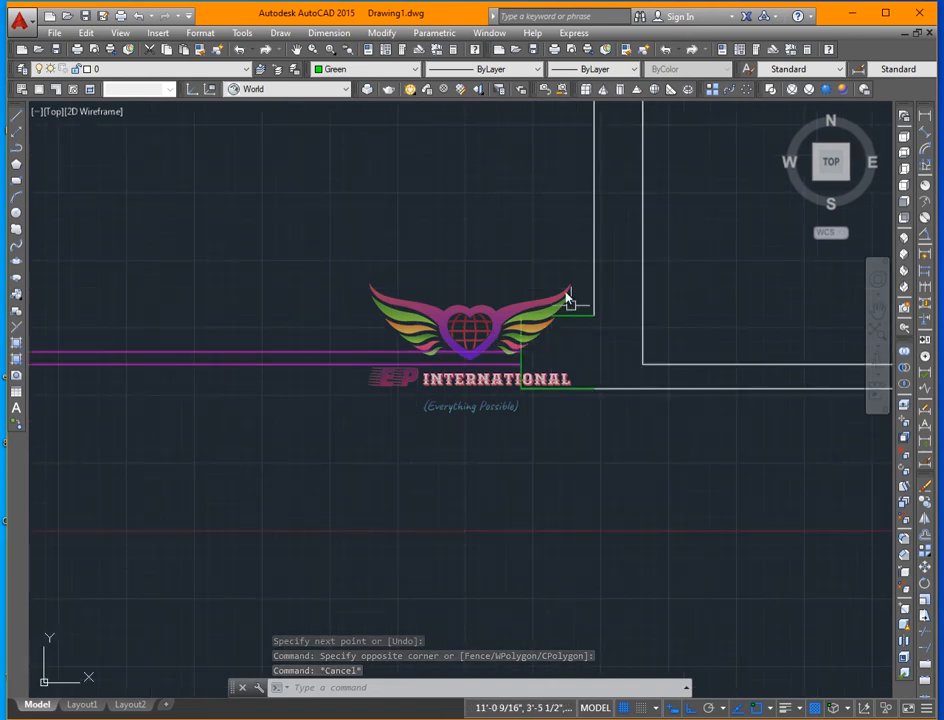
{"action": "left_click_drag", "start_coordinate": [568, 298], "coordinate": [539, 398]}
{"action": "scroll", "coordinate": [490, 340], "scroll_direction": "down", "scroll_amount": 2}
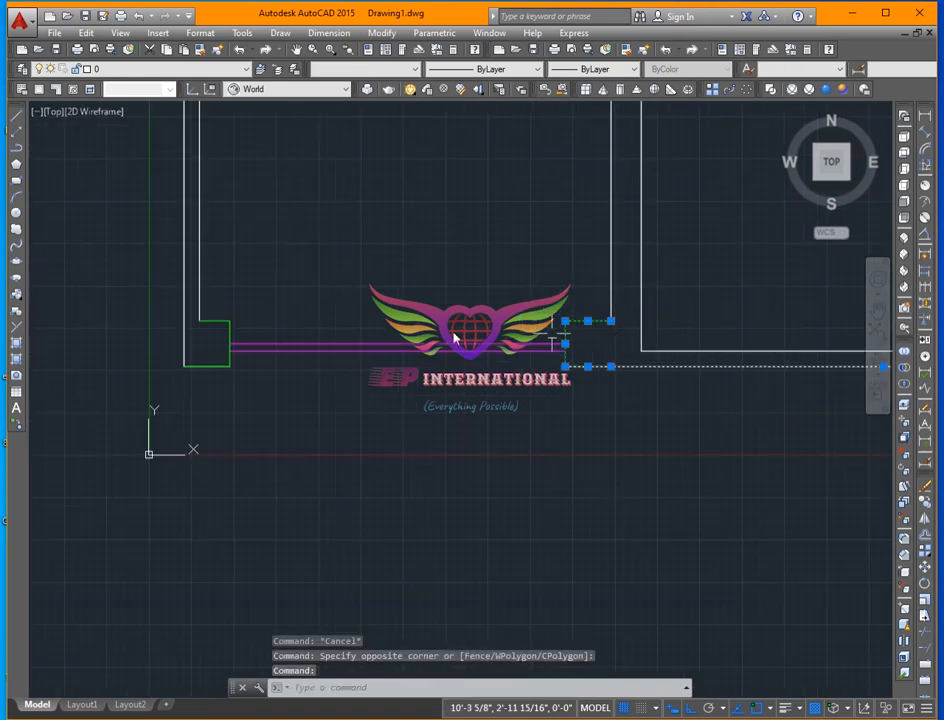
{"action": "scroll", "coordinate": [240, 330], "scroll_direction": "up", "scroll_amount": 4}
{"action": "left_click", "coordinate": [297, 278]}
{"action": "left_click", "coordinate": [218, 318]}
{"action": "left_click", "coordinate": [204, 371]}
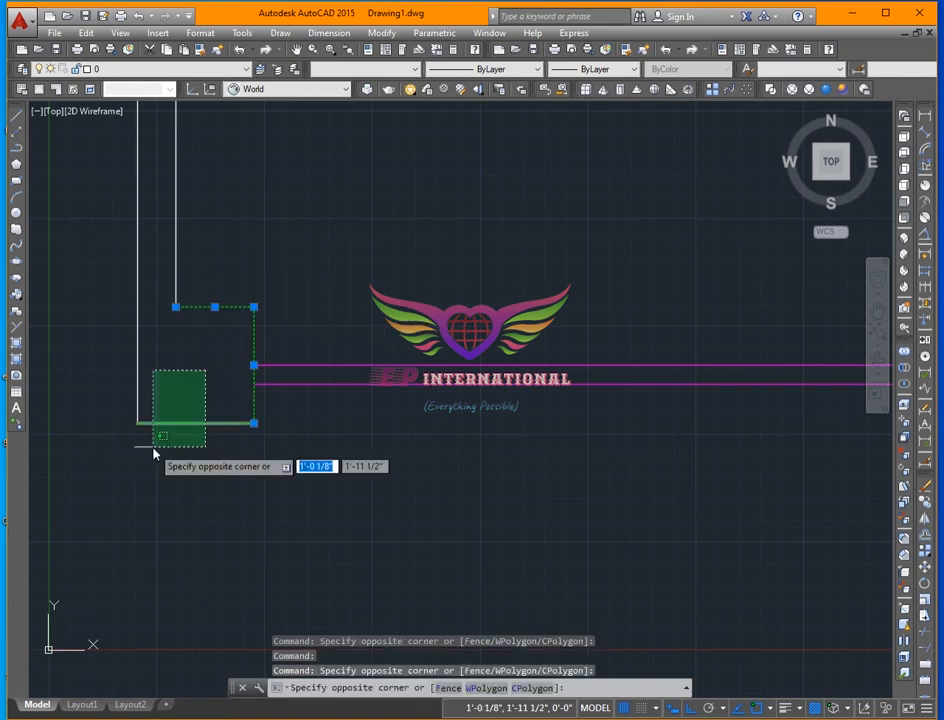
{"action": "left_click", "coordinate": [152, 447]}
{"action": "left_click", "coordinate": [358, 70]}
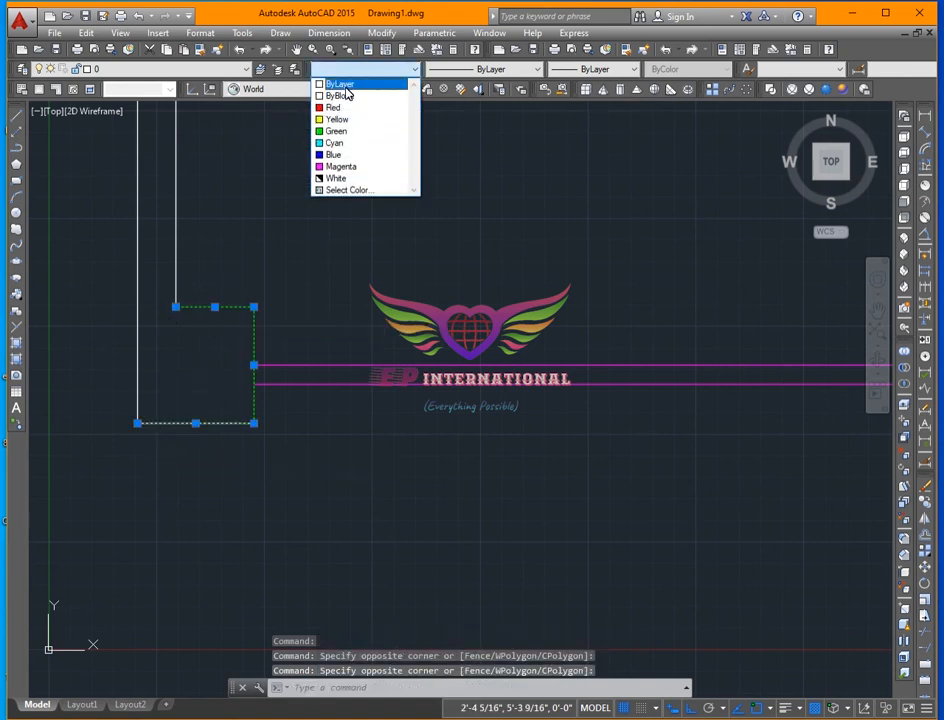
{"action": "left_click", "coordinate": [345, 80]}
{"action": "key", "text": "Escape"}
{"action": "scroll", "coordinate": [237, 469], "scroll_direction": "down", "scroll_amount": 6}
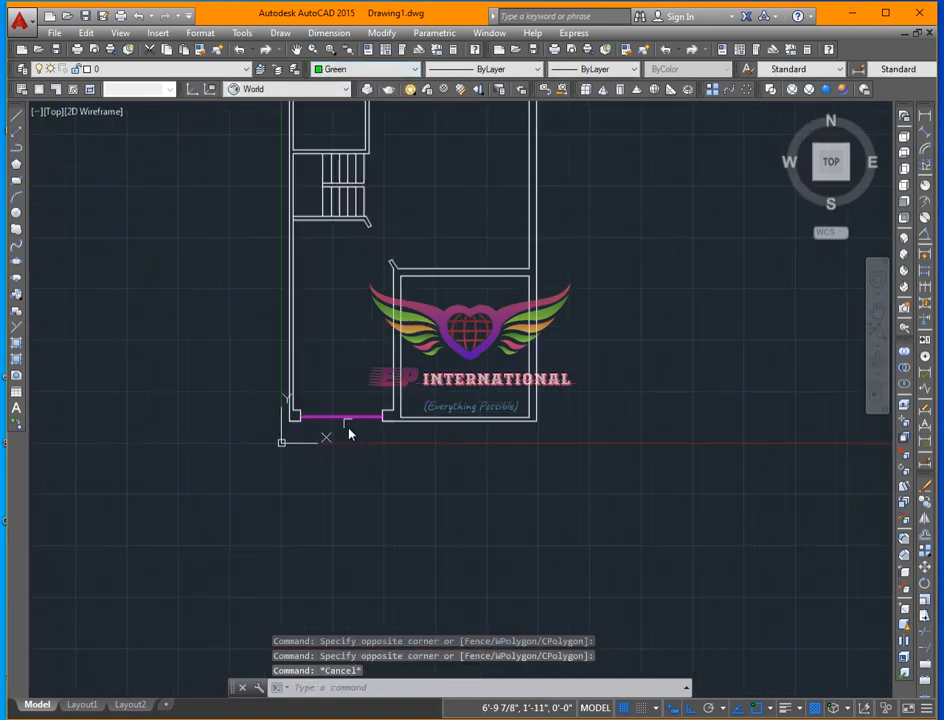
{"action": "scroll", "coordinate": [338, 296], "scroll_direction": "up", "scroll_amount": 2}
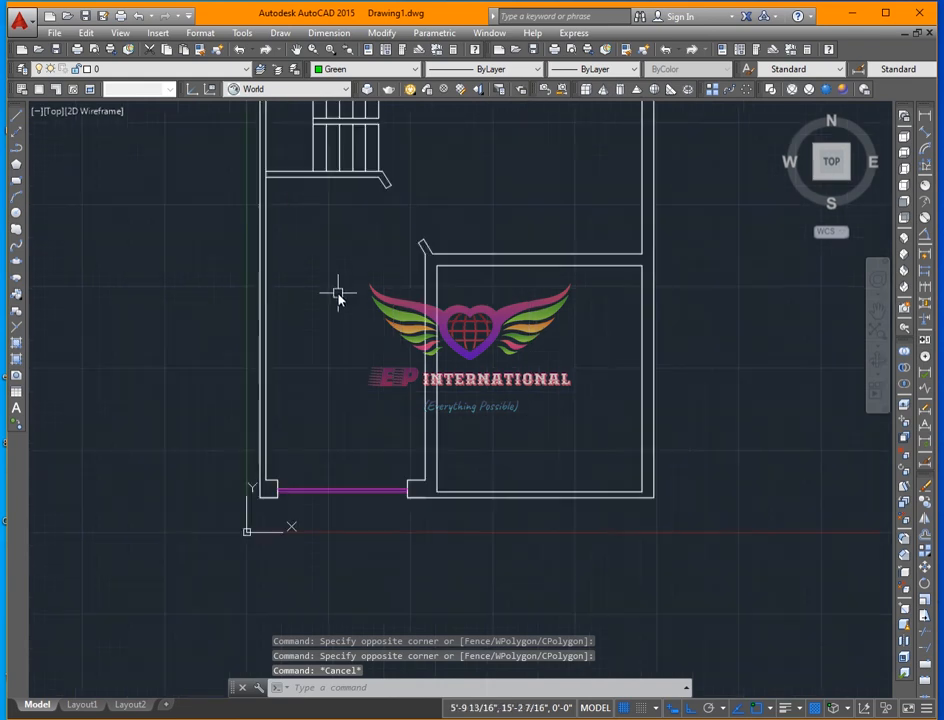
- Review the whole floor plan, from the rear rooms and staircase to the front entrance
{"action": "middle_click", "coordinate": [295, 362]}
{"action": "middle_click", "coordinate": [295, 362]}
{"action": "scroll", "coordinate": [364, 292], "scroll_direction": "down", "scroll_amount": 2}
{"action": "scroll", "coordinate": [385, 411], "scroll_direction": "up", "scroll_amount": 3}
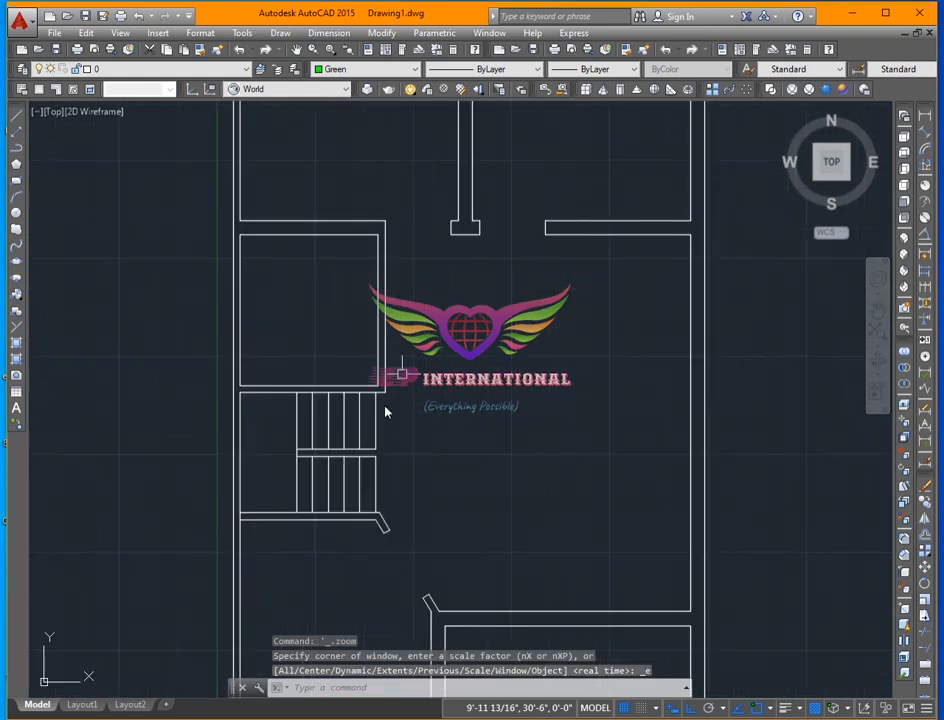
{"action": "scroll", "coordinate": [312, 362], "scroll_direction": "down", "scroll_amount": 2}
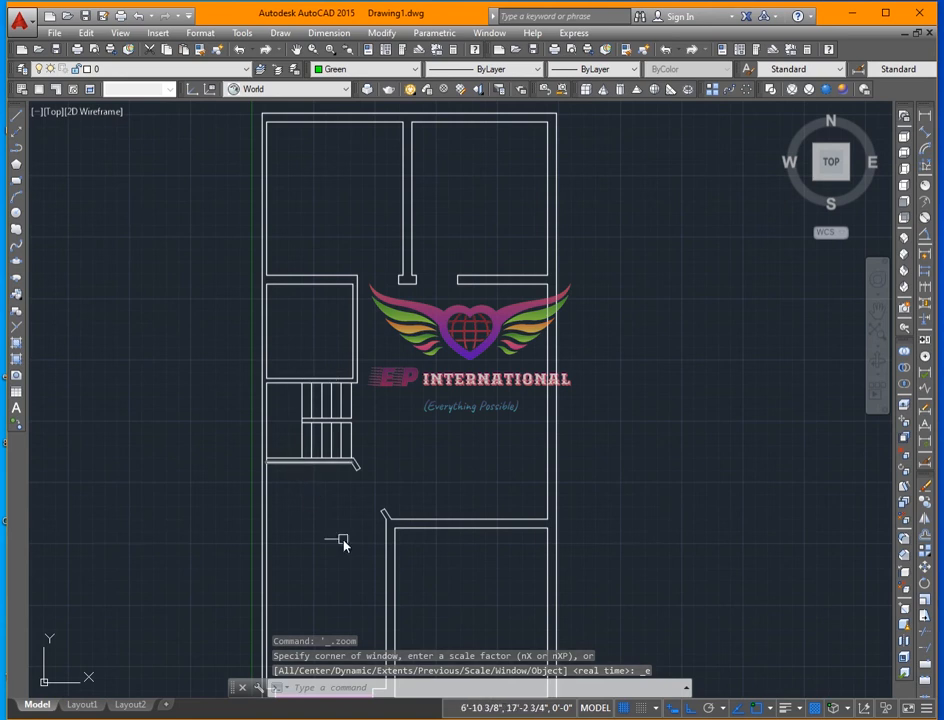
{"action": "scroll", "coordinate": [320, 368], "scroll_direction": "down", "scroll_amount": 4}
{"action": "scroll", "coordinate": [313, 367], "scroll_direction": "up", "scroll_amount": 4}
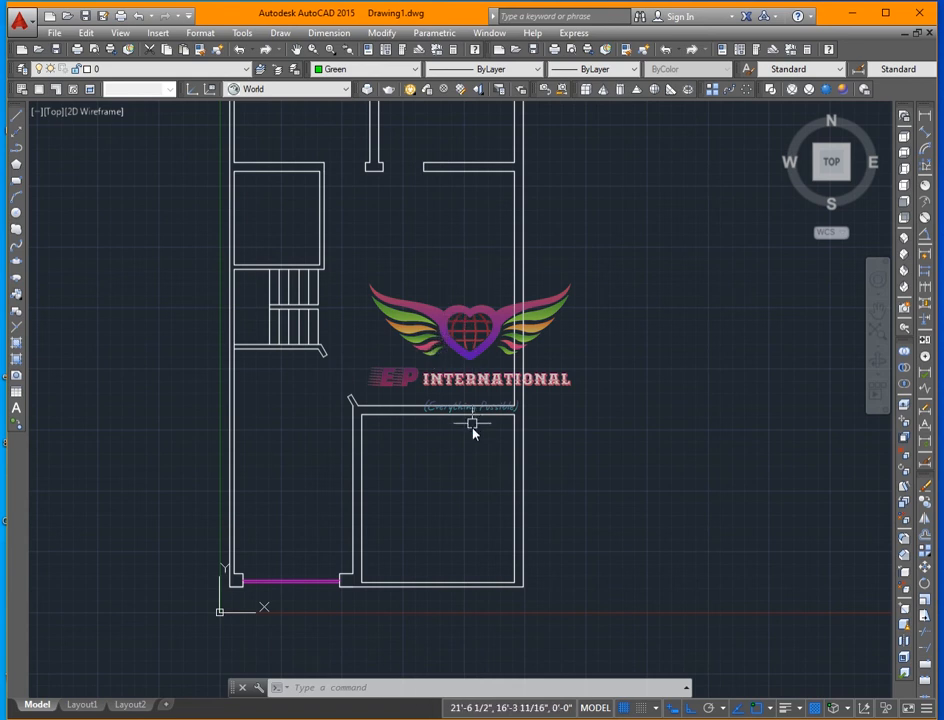
{"action": "scroll", "coordinate": [388, 422], "scroll_direction": "up", "scroll_amount": 2}
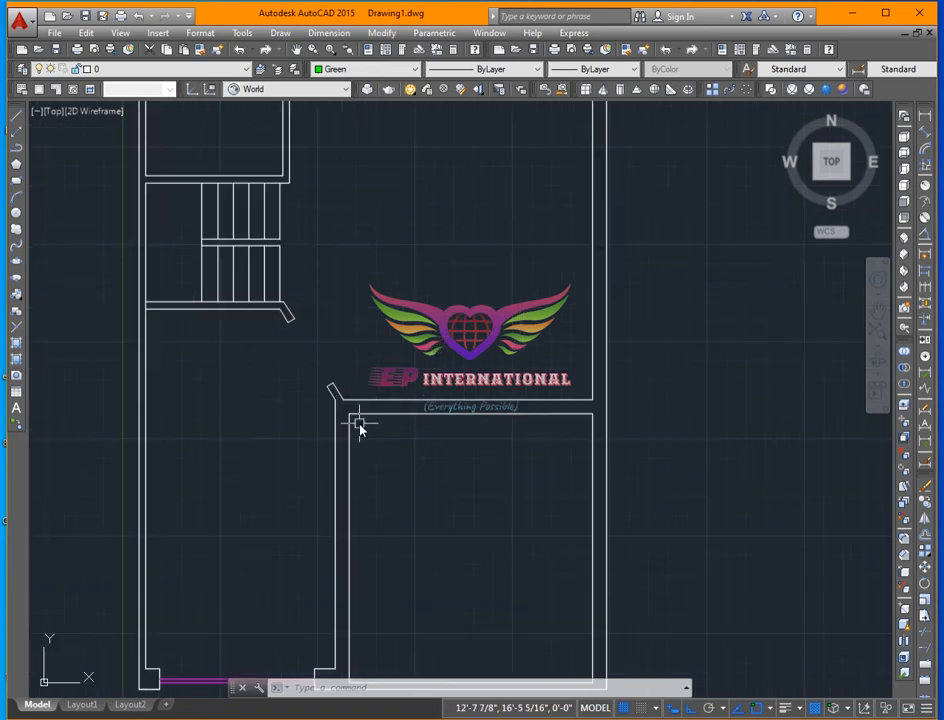
{"action": "scroll", "coordinate": [360, 427], "scroll_direction": "up", "scroll_amount": 2}
{"action": "type", "text": "l"}
{"action": "key", "text": "Return"}
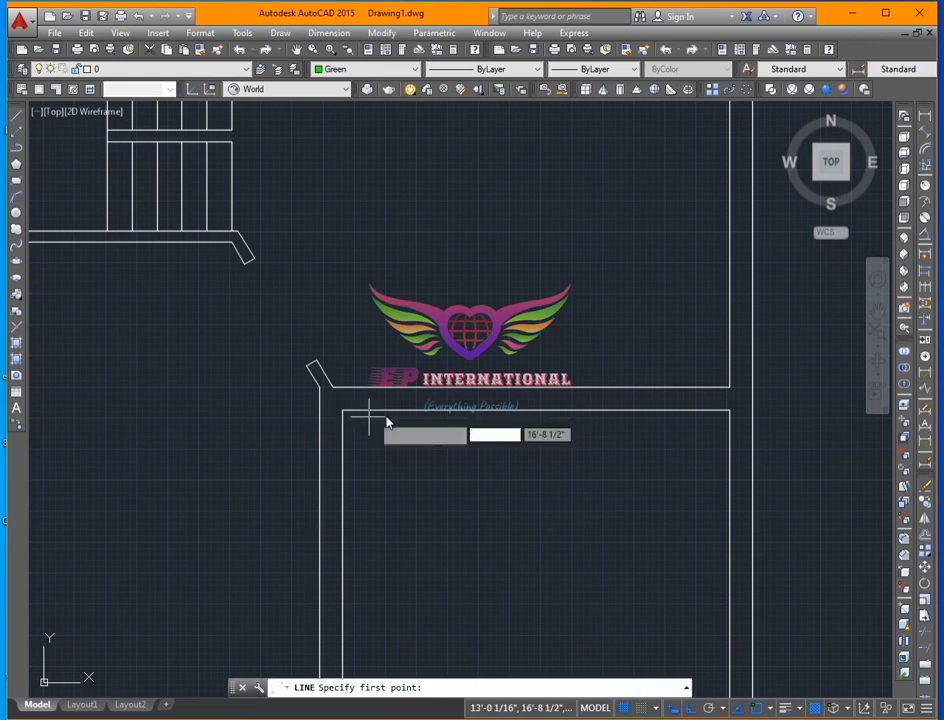
{"action": "scroll", "coordinate": [493, 414], "scroll_direction": "down", "scroll_amount": 2}
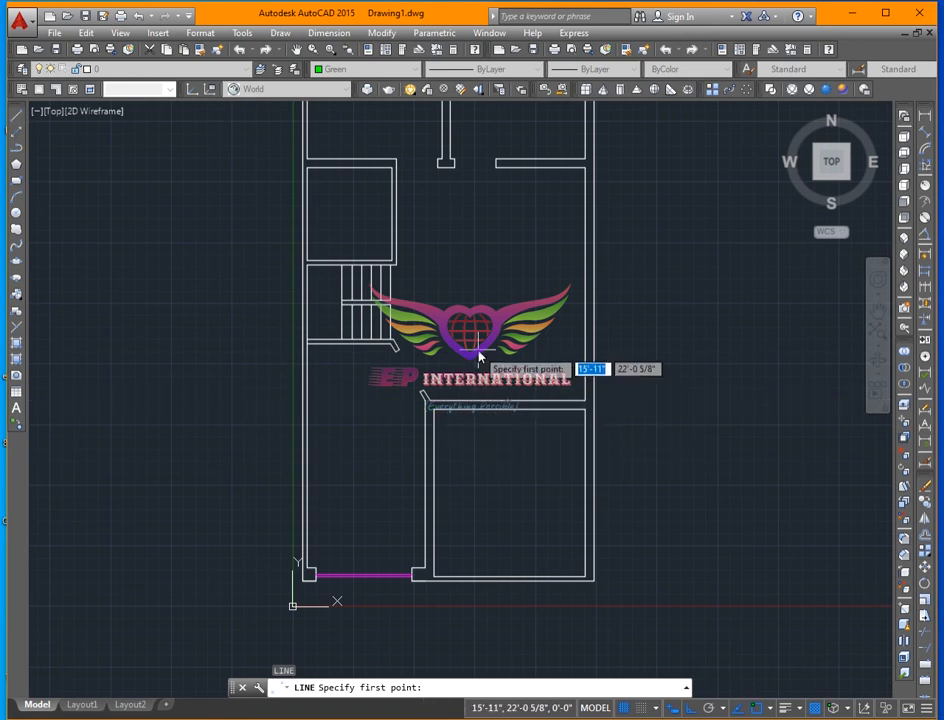
{"action": "scroll", "coordinate": [470, 375], "scroll_direction": "up", "scroll_amount": 3}
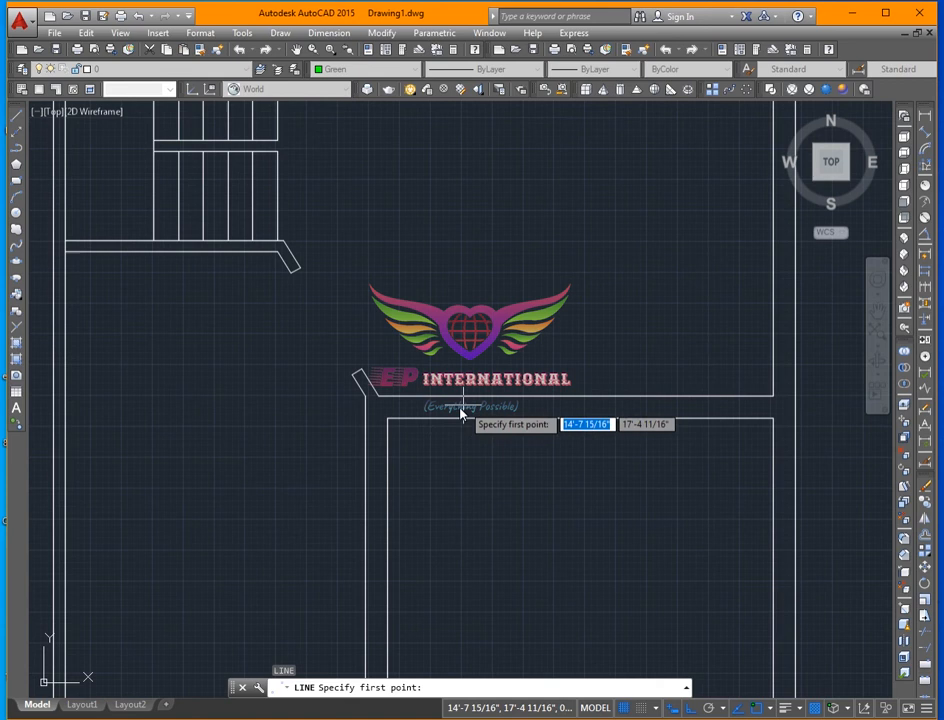
{"action": "left_click", "coordinate": [377, 410]}
{"action": "key", "text": "Escape"}
- Draw a short vertical line across the front room's upper wall, from the room's inner upper-left corner to the wall's upper line
{"action": "key", "text": "Return"}
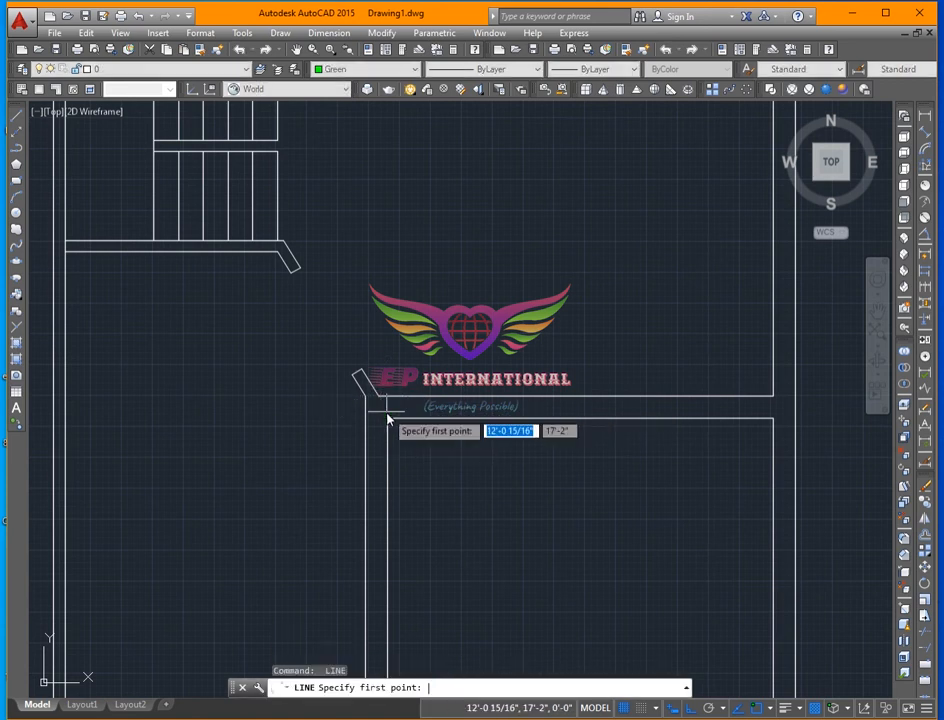
{"action": "left_click", "coordinate": [388, 418]}
{"action": "left_click", "coordinate": [388, 397]}
{"action": "key", "text": "Return"}
- Offset the short green line across the front room's upper wall 4.5" to the right
{"action": "scroll", "coordinate": [388, 413], "scroll_direction": "up", "scroll_amount": 5}
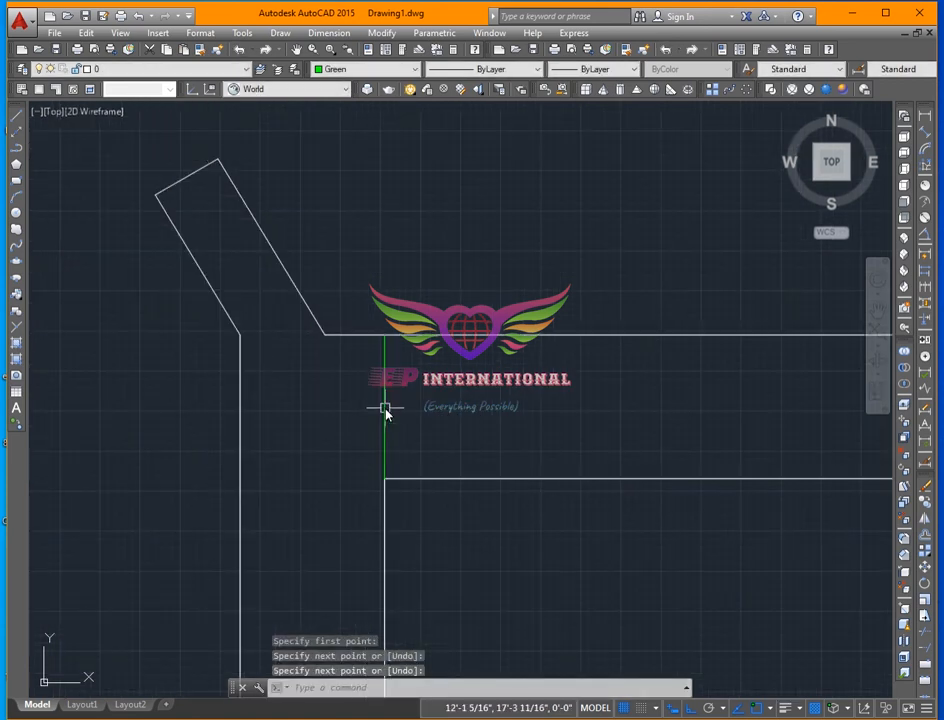
{"action": "type", "text": "o"}
{"action": "key", "text": "Return"}
{"action": "type", "text": "4"}
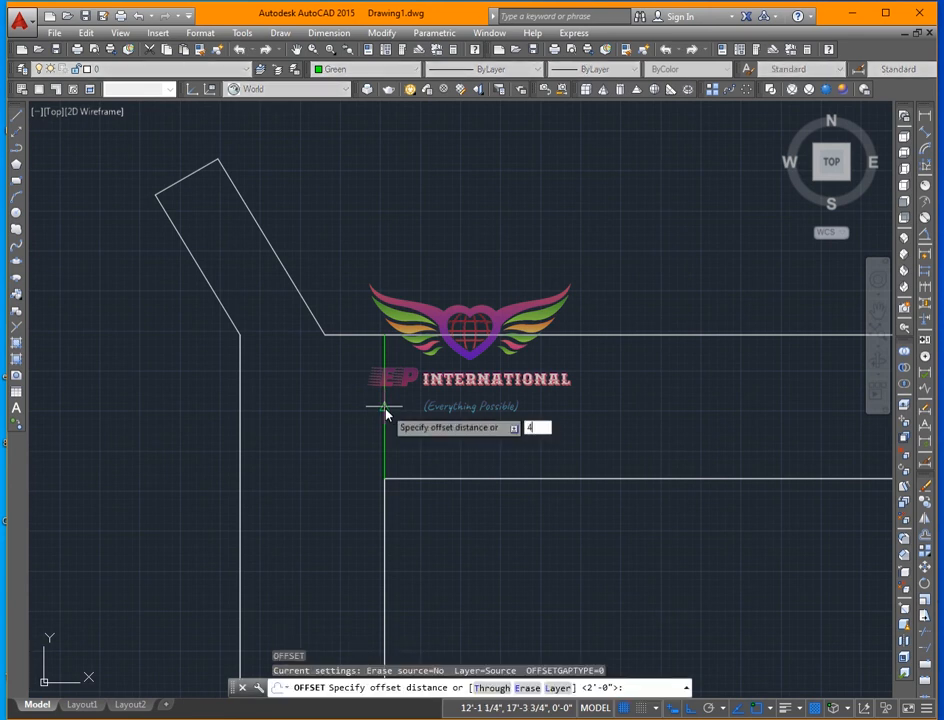
{"action": "type", "text": ".5"}
{"action": "key", "text": "Return"}
{"action": "left_click", "coordinate": [384, 400]}
{"action": "left_click", "coordinate": [470, 425]}
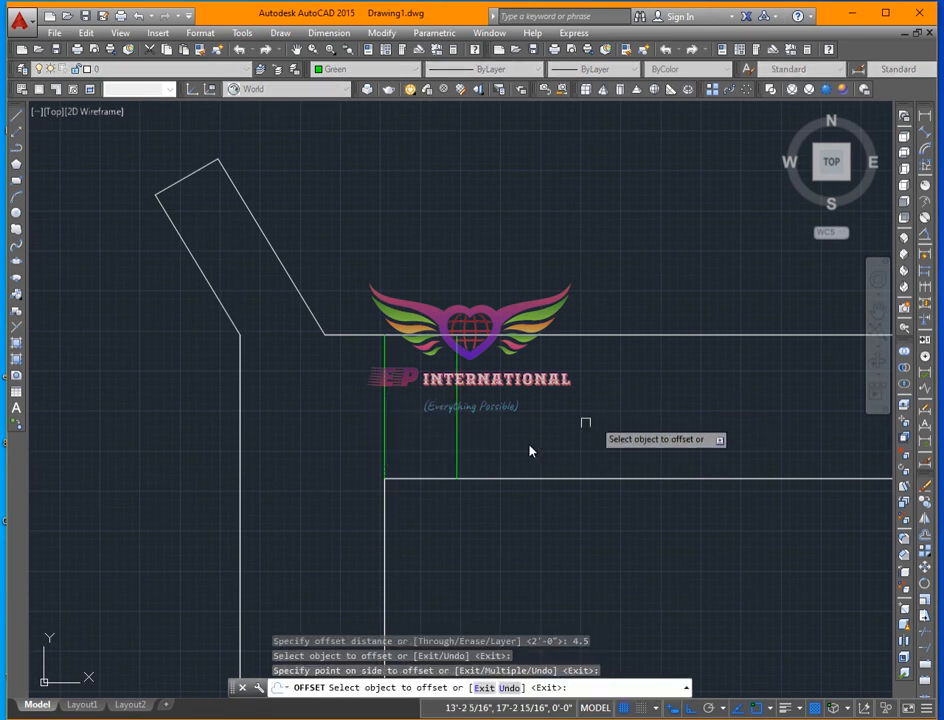
{"action": "key", "text": "Return"}
- Offset the right-hand green line 3' further right along the front room's upper wall
{"action": "type", "text": "o"}
{"action": "key", "text": "Return"}
{"action": "type", "text": "3"}
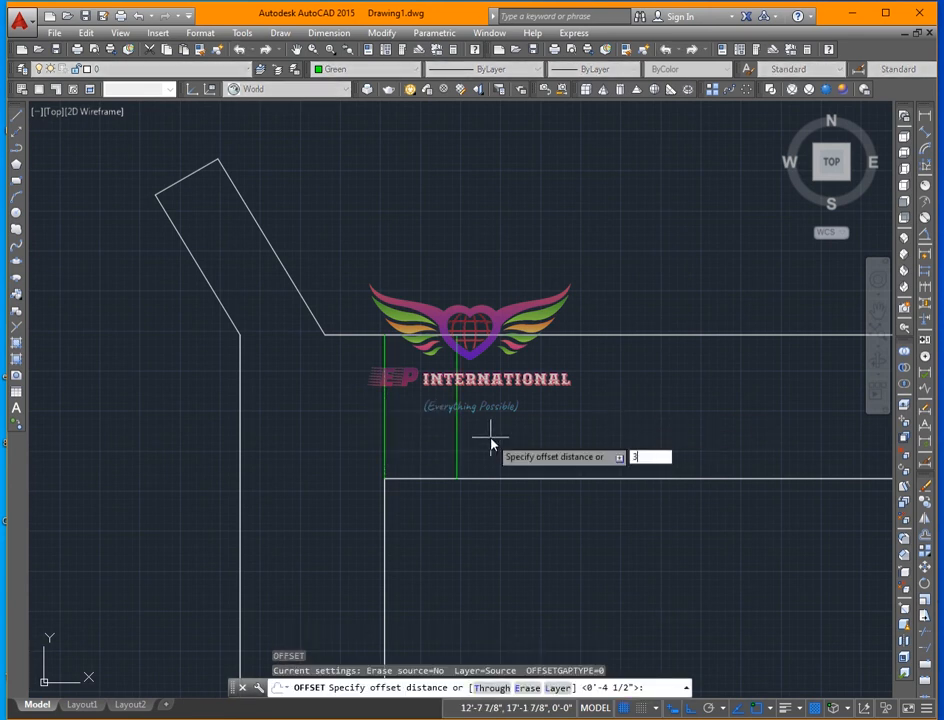
{"action": "key", "text": "Return"}
{"action": "left_click", "coordinate": [456, 413]}
{"action": "left_click", "coordinate": [620, 427]}
{"action": "scroll", "coordinate": [610, 428], "scroll_direction": "down", "scroll_amount": 6}
{"action": "key", "text": "Escape"}
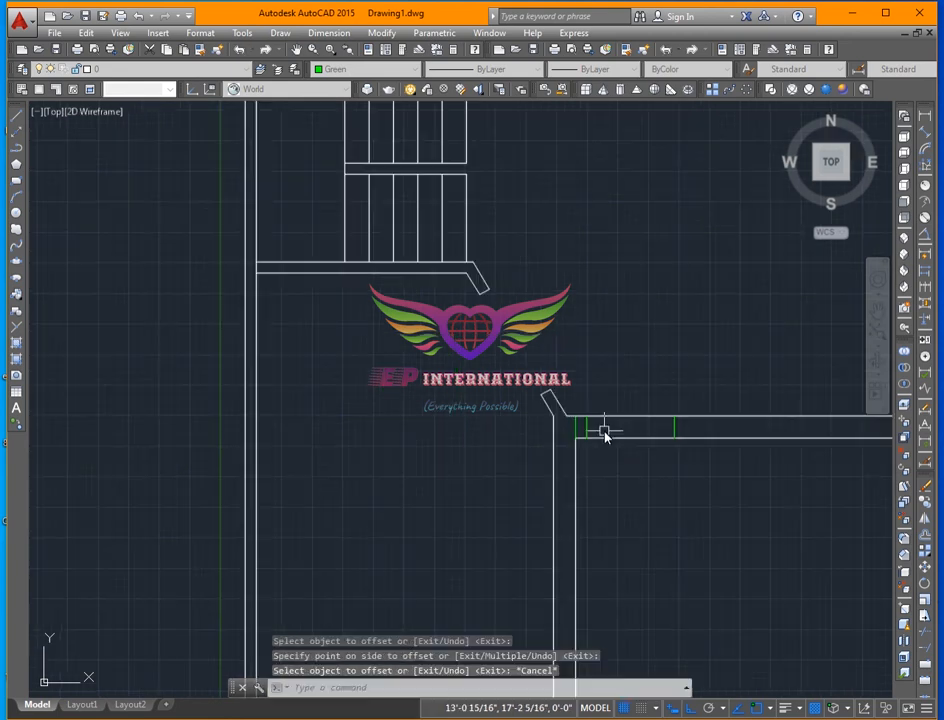
{"action": "key", "text": "Escape"}
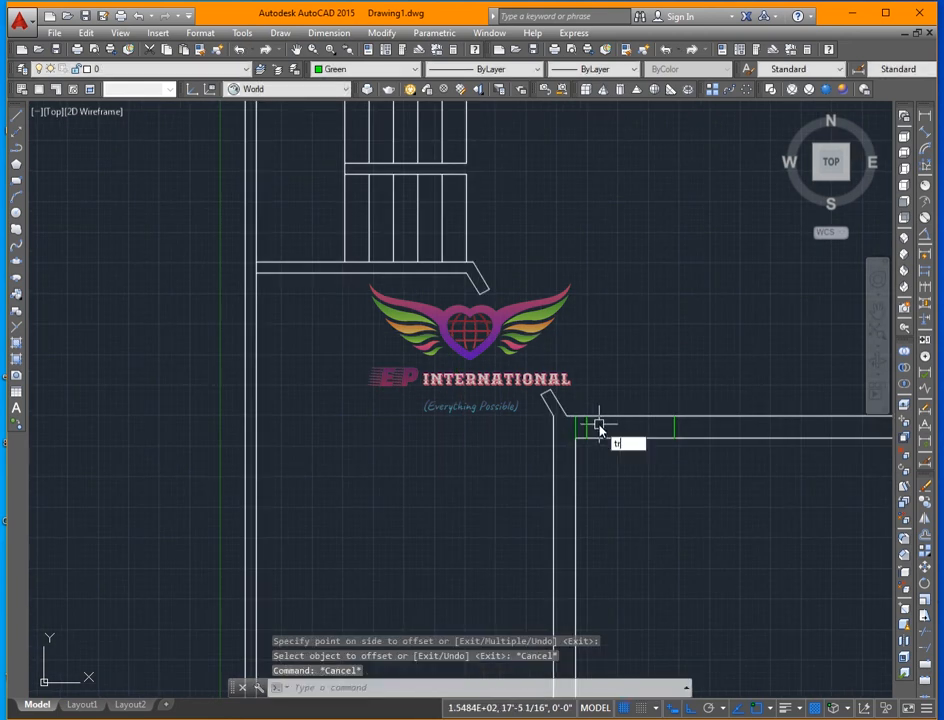
- Trim both lines of the front room's upper wall between the two green lines bounding the 3' opening
{"action": "key", "text": "Return"}
{"action": "key", "text": "Return"}
{"action": "left_click", "coordinate": [640, 400]}
{"action": "left_click", "coordinate": [633, 486]}
- Delete the leftover green line at the room's corner, beside the new opening
{"action": "scroll", "coordinate": [582, 424], "scroll_direction": "up", "scroll_amount": 6}
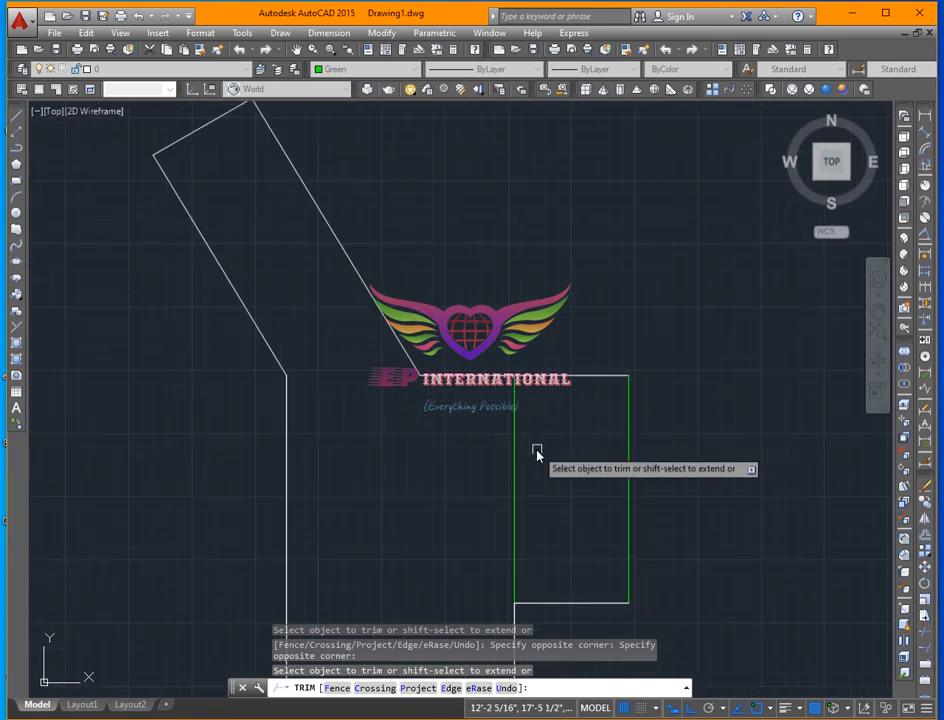
{"action": "left_click", "coordinate": [516, 459]}
{"action": "key", "text": "Escape"}
{"action": "left_click", "coordinate": [541, 455]}
{"action": "left_click", "coordinate": [473, 490]}
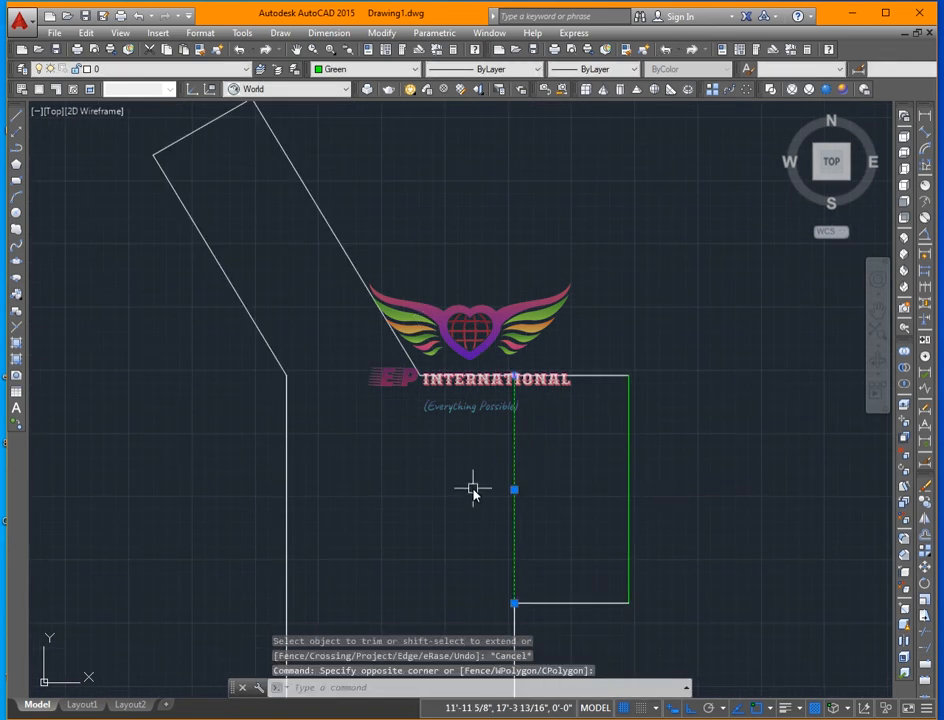
{"action": "key", "text": "Delete"}
{"action": "scroll", "coordinate": [500, 450], "scroll_direction": "down", "scroll_amount": 3}
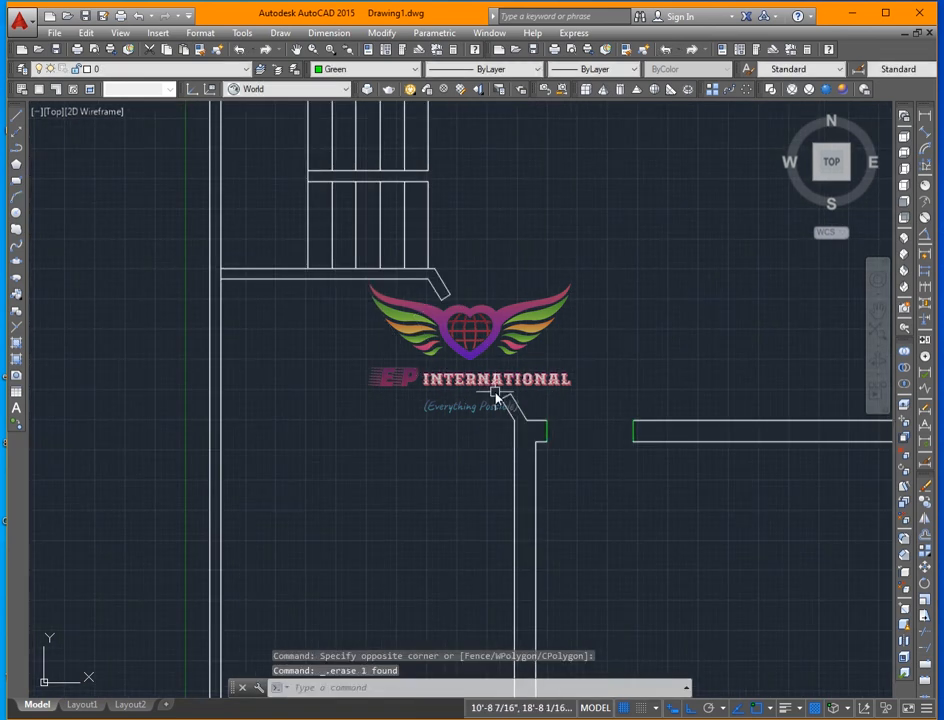
{"action": "scroll", "coordinate": [497, 393], "scroll_direction": "down", "scroll_amount": 2}
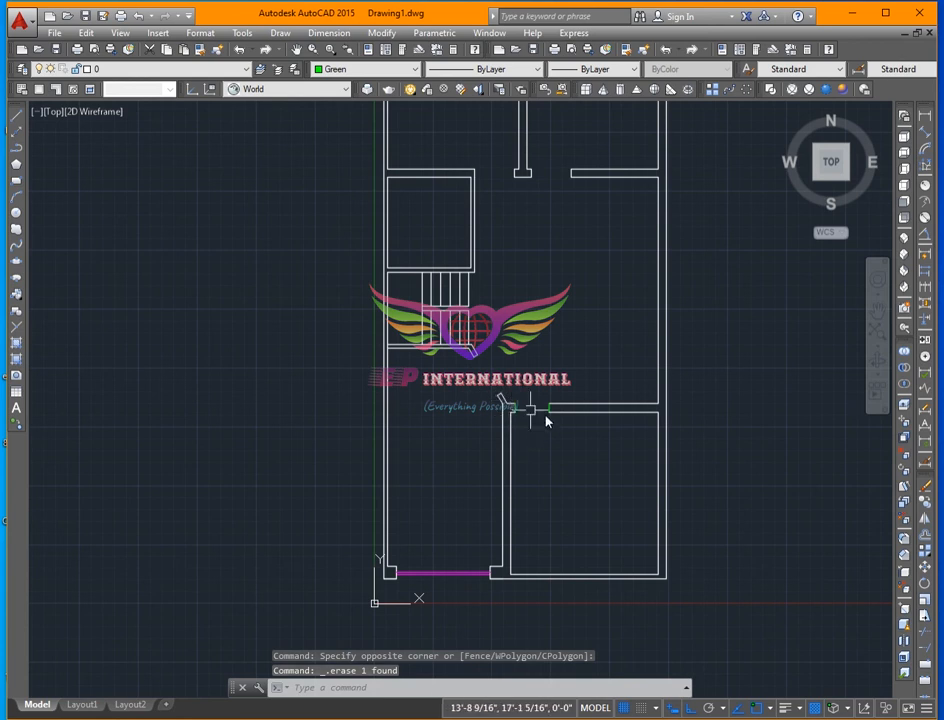
{"action": "scroll", "coordinate": [615, 610], "scroll_direction": "up", "scroll_amount": 4}
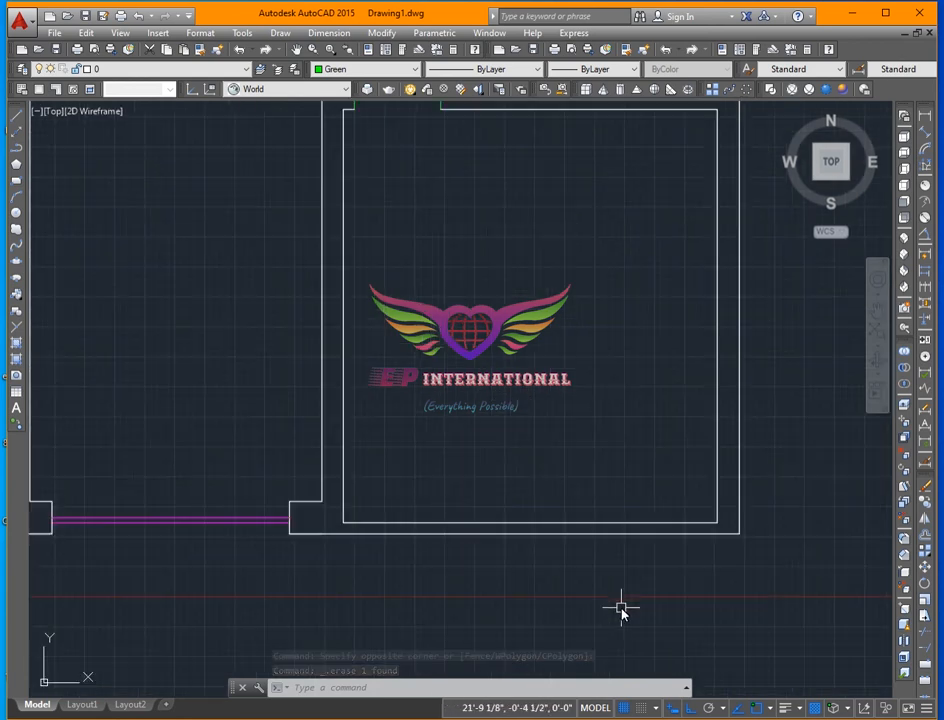
{"action": "scroll", "coordinate": [620, 535], "scroll_direction": "down", "scroll_amount": 3}
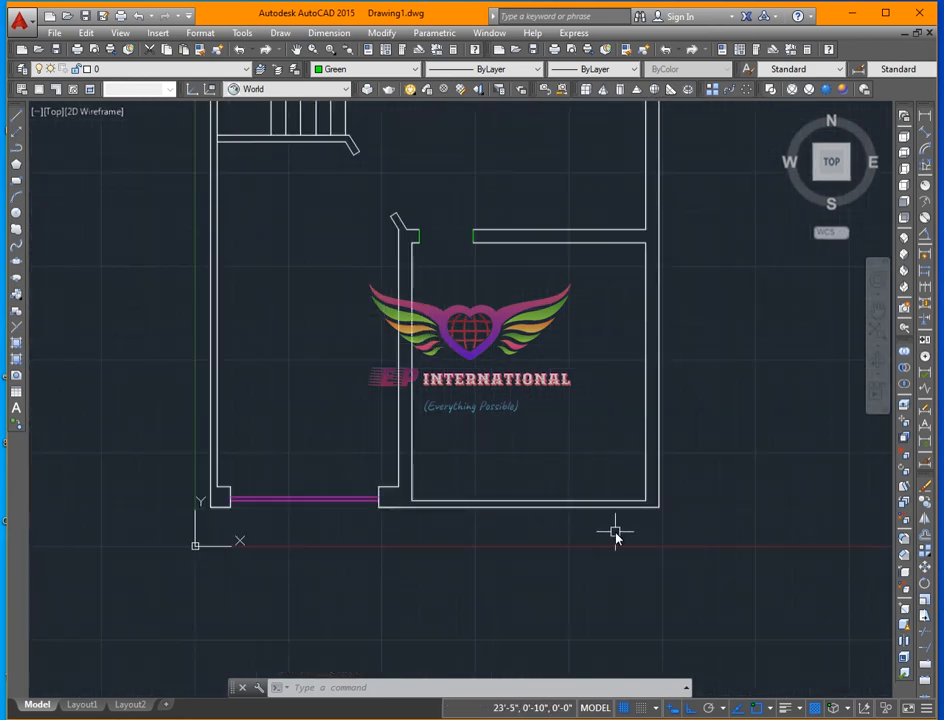
{"action": "scroll", "coordinate": [615, 537], "scroll_direction": "up", "scroll_amount": 2}
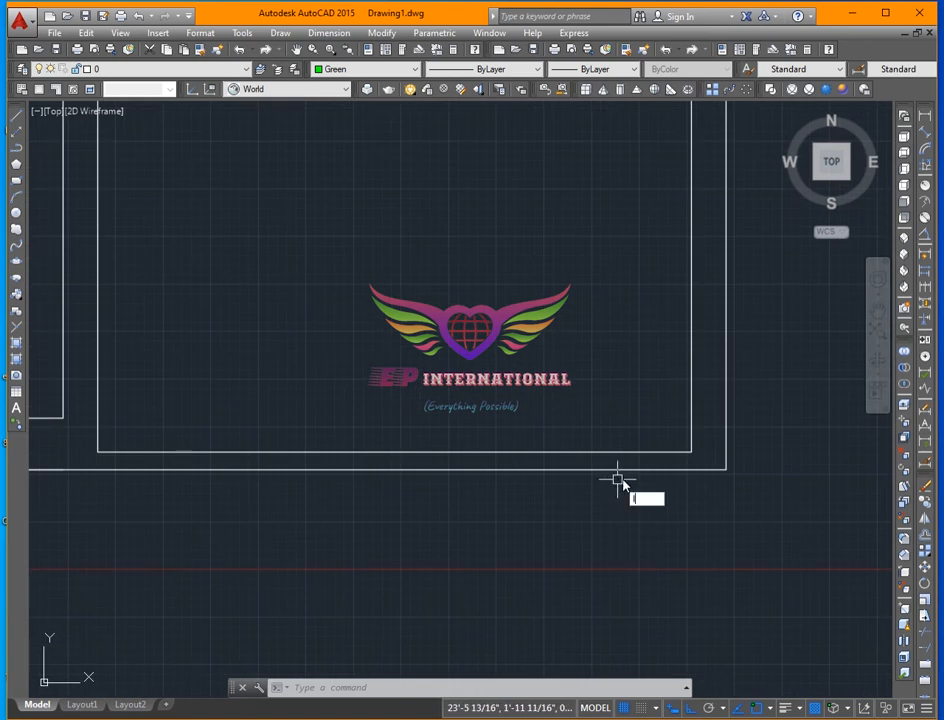
{"action": "key", "text": "Return"}
{"action": "left_click", "coordinate": [611, 426]}
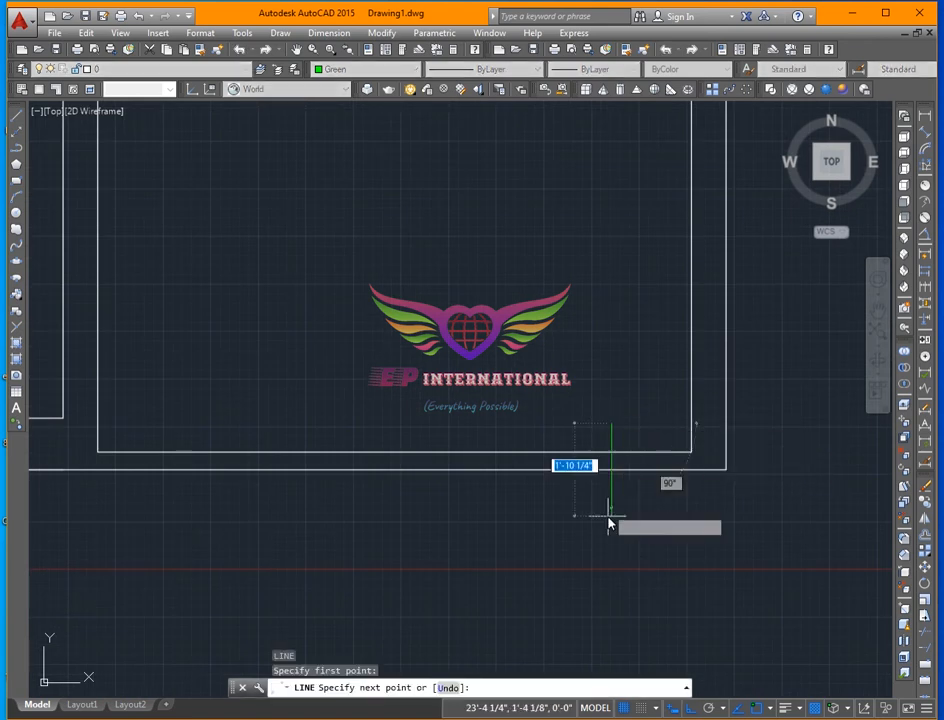
{"action": "left_click", "coordinate": [610, 514]}
{"action": "key", "text": "Return"}
{"action": "key", "text": "Escape"}
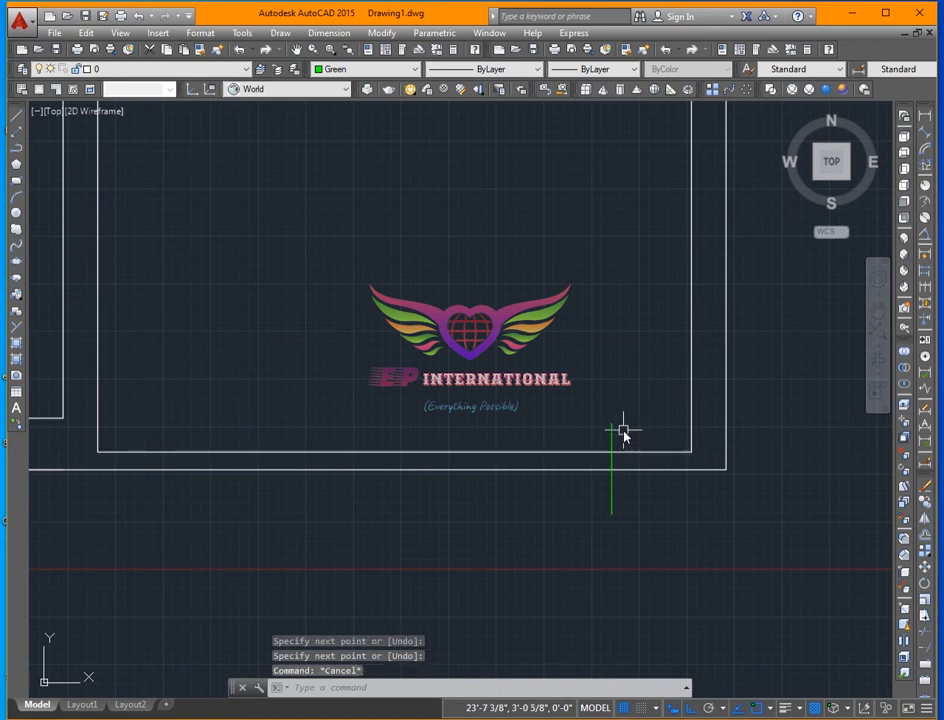
{"action": "left_click", "coordinate": [623, 432]}
{"action": "left_click", "coordinate": [585, 440]}
{"action": "key", "text": "Delete"}
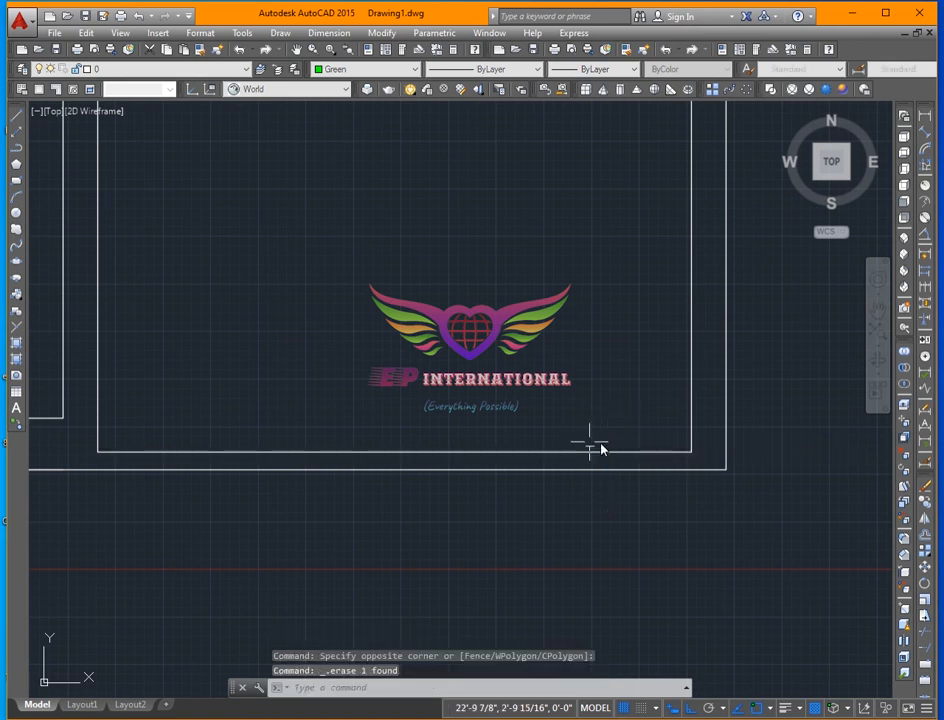
{"action": "key", "text": "Return"}
{"action": "key", "text": "Escape"}
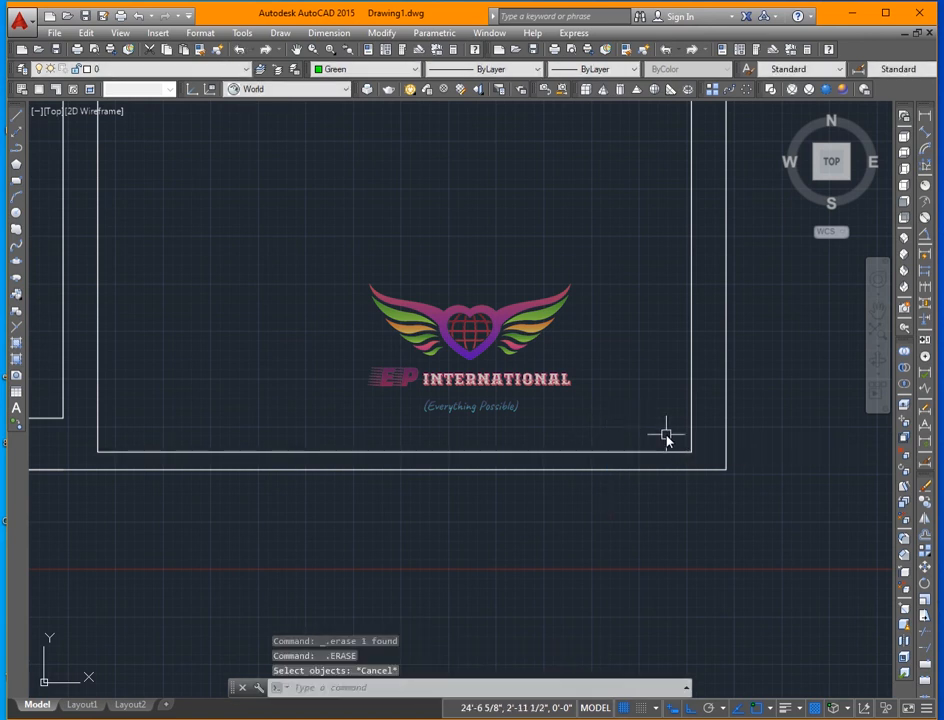
- Draw a vertical line crossing both lines of the front room's bottom wall, near its lower-right corner
{"action": "type", "text": "l"}
{"action": "key", "text": "Return"}
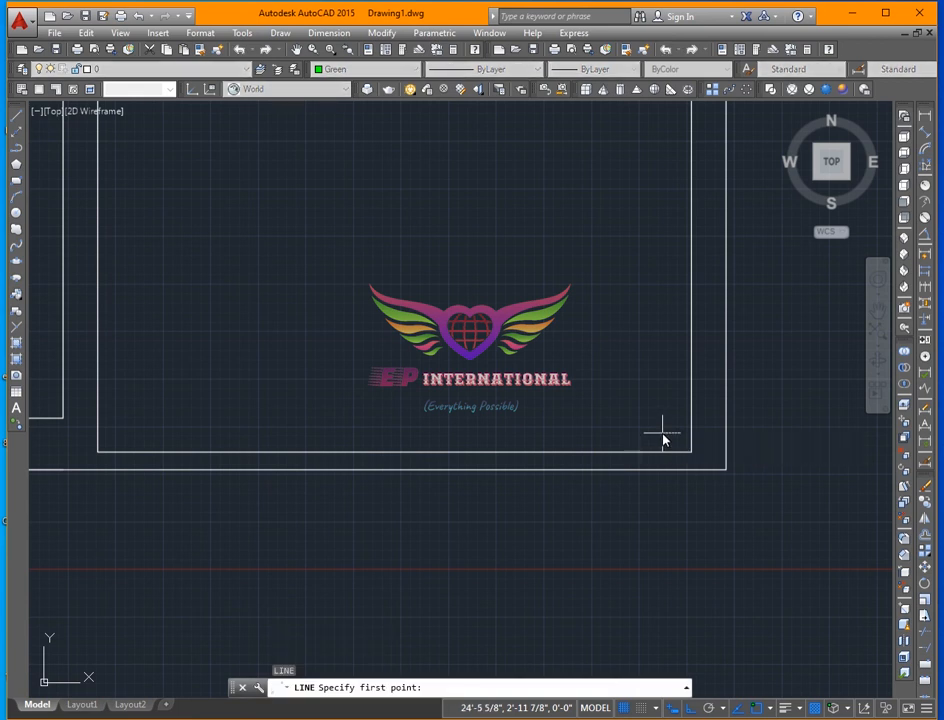
{"action": "left_click", "coordinate": [662, 433]}
{"action": "left_click", "coordinate": [662, 510]}
{"action": "key", "text": "Return"}
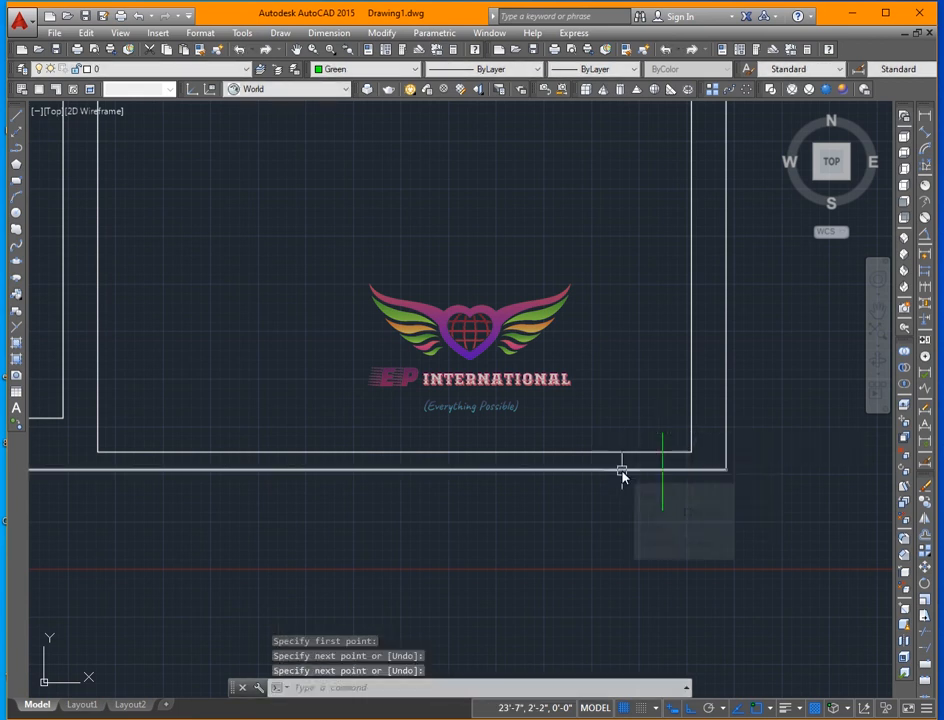
- Offset the green line crossing the bottom wall 3' to the left
{"action": "type", "text": "o"}
{"action": "key", "text": "Return"}
{"action": "type", "text": "3"}
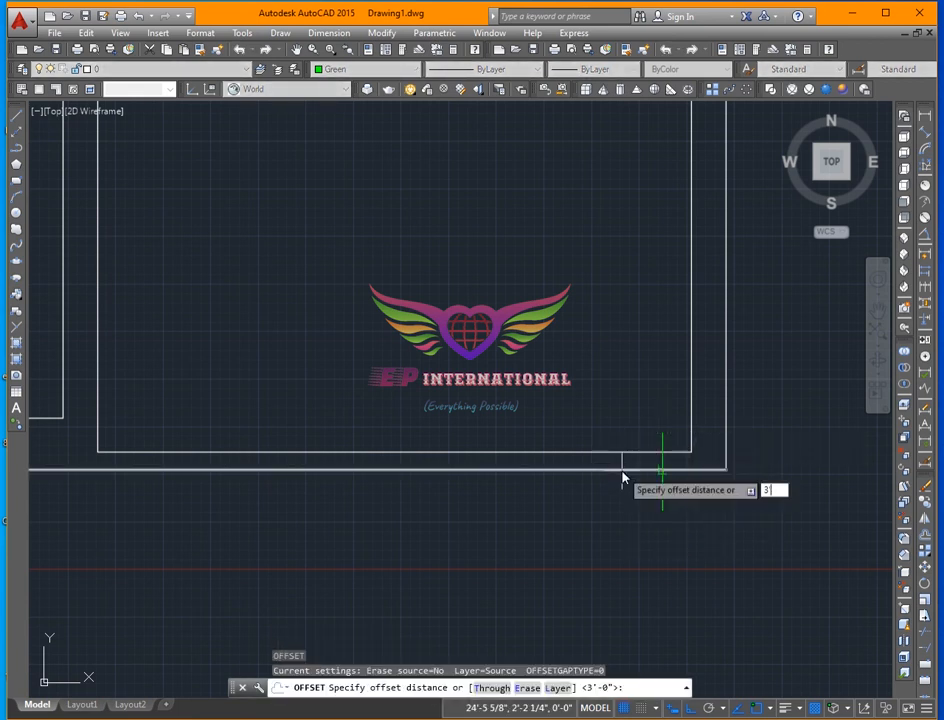
{"action": "key", "text": "Return"}
{"action": "left_click", "coordinate": [660, 497]}
{"action": "left_click", "coordinate": [564, 533]}
{"action": "key", "text": "Escape"}
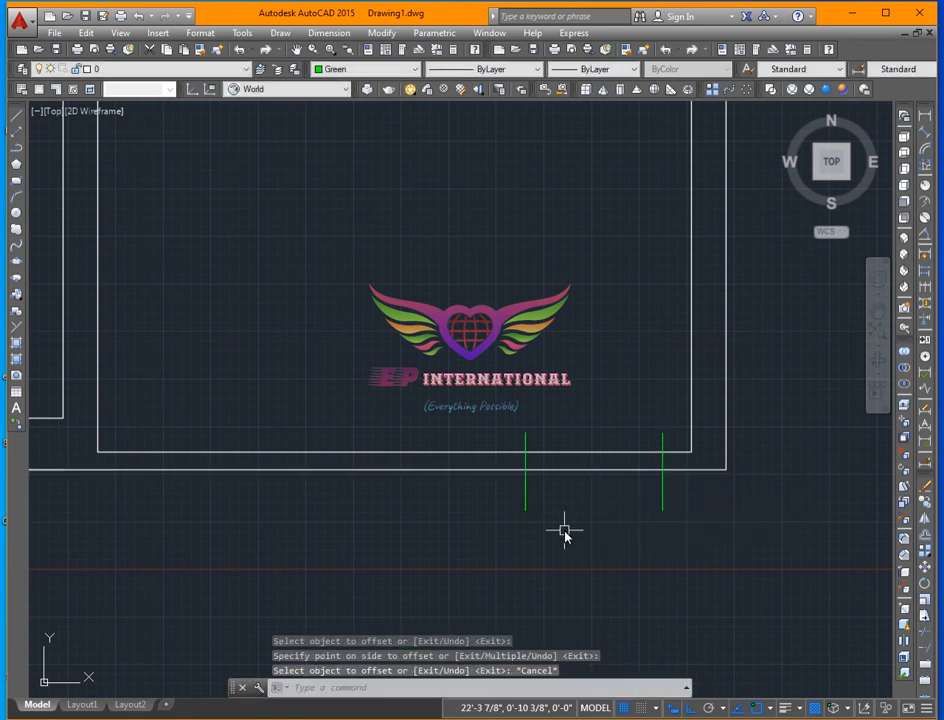
- Trim the bottom wall lines between the two green lines, and trim the green lines' ends that overhang the wall
{"action": "type", "text": "tr"}
{"action": "key", "text": "Return"}
{"action": "key", "text": "Return"}
{"action": "left_click", "coordinate": [582, 499]}
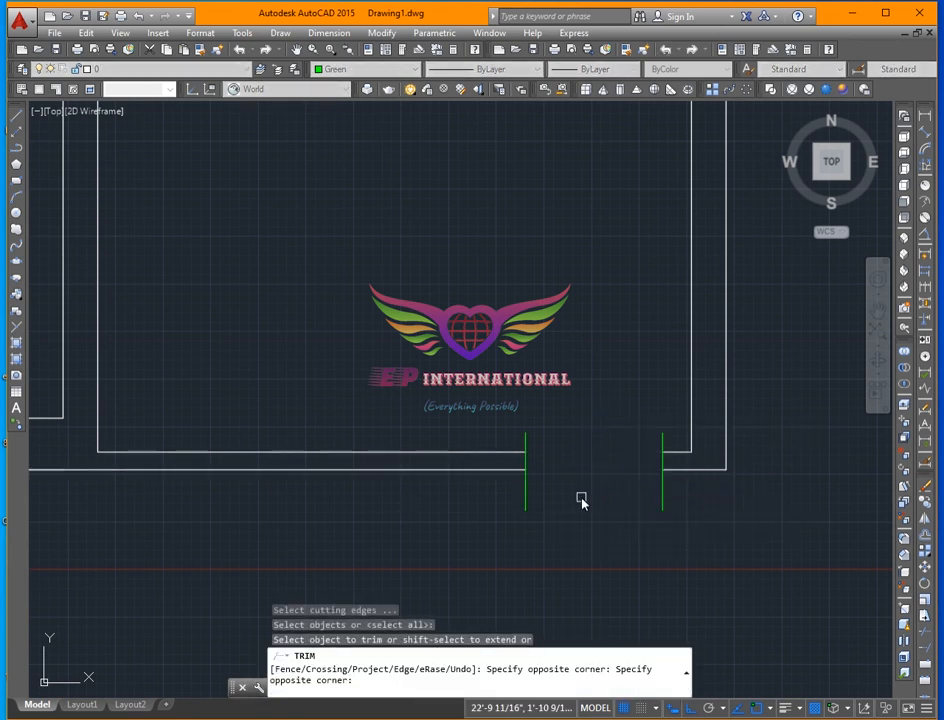
{"action": "left_click", "coordinate": [584, 441]}
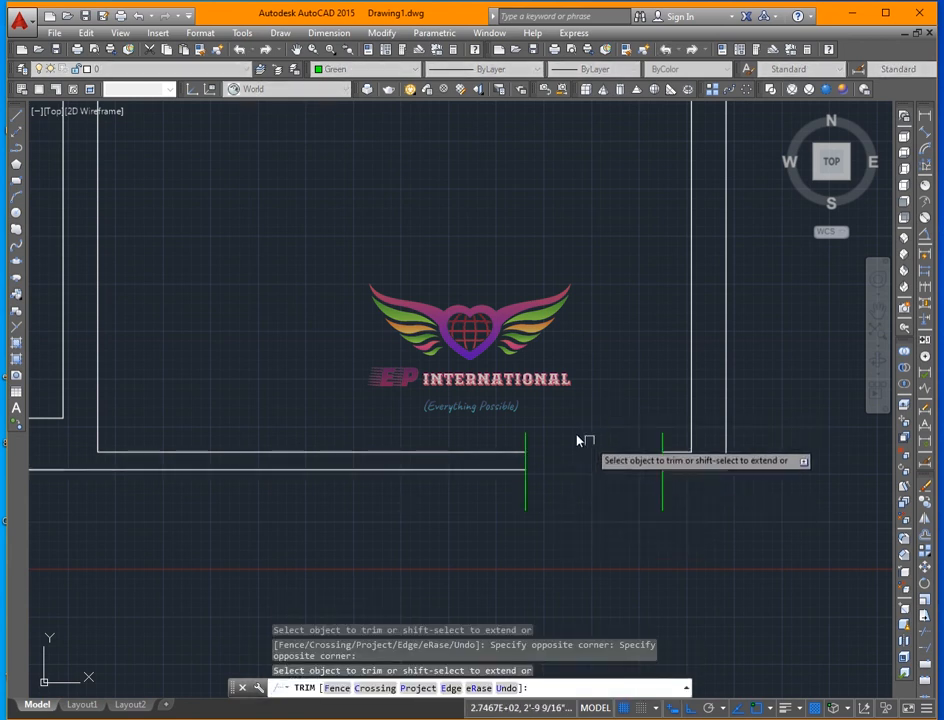
{"action": "left_click", "coordinate": [520, 443]}
{"action": "key", "text": "Escape"}
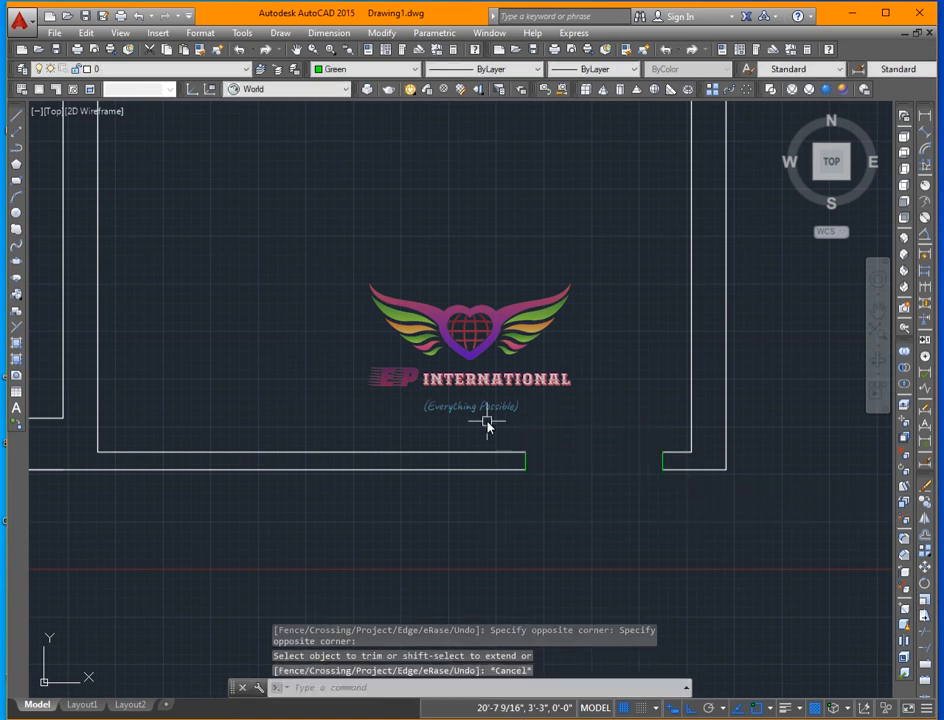
- Set the colour of the two green end lines at the bottom wall opening to ByLayer
{"action": "left_click", "coordinate": [487, 424]}
{"action": "left_click", "coordinate": [665, 507]}
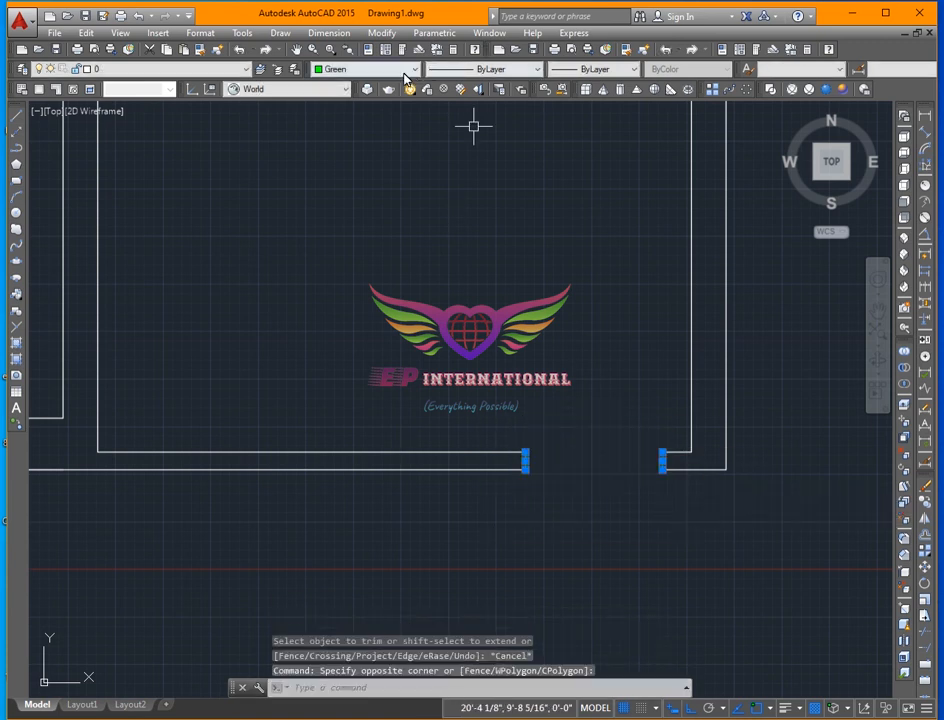
{"action": "left_click", "coordinate": [405, 72]}
{"action": "left_click", "coordinate": [400, 85]}
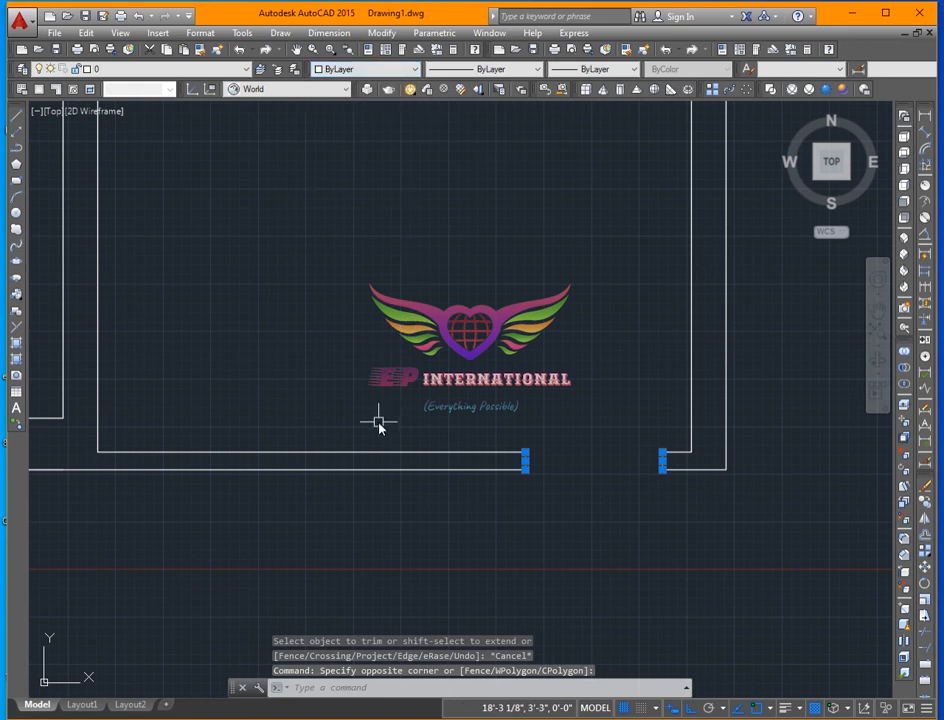
{"action": "key", "text": "Escape"}
{"action": "scroll", "coordinate": [400, 506], "scroll_direction": "down", "scroll_amount": 2}
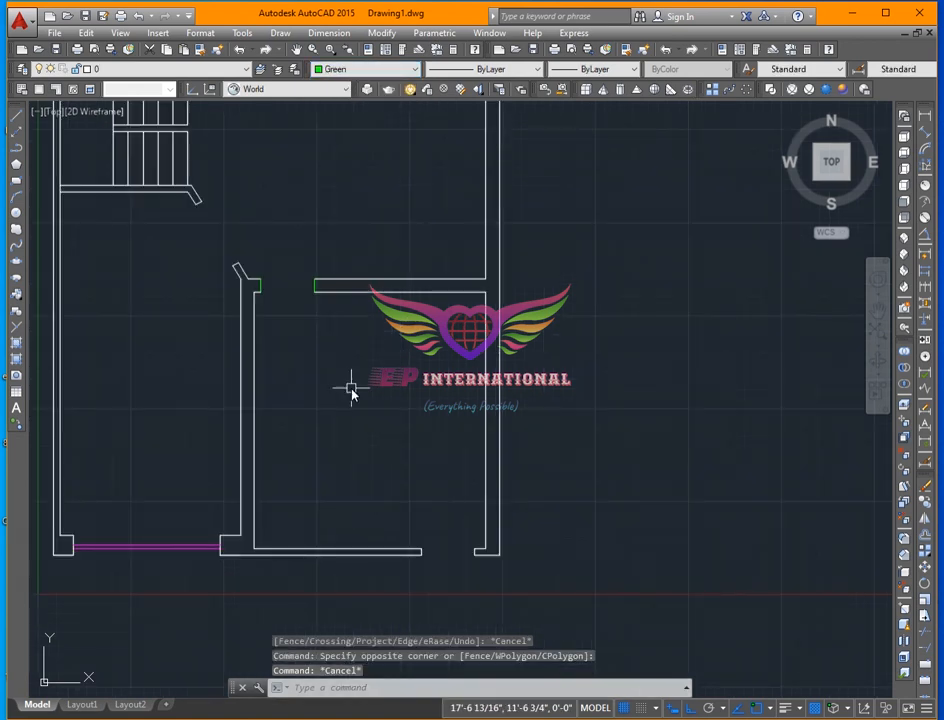
- Set the colour of the two green end lines at the front room's top wall opening to ByLayer
{"action": "scroll", "coordinate": [258, 283], "scroll_direction": "up", "scroll_amount": 2}
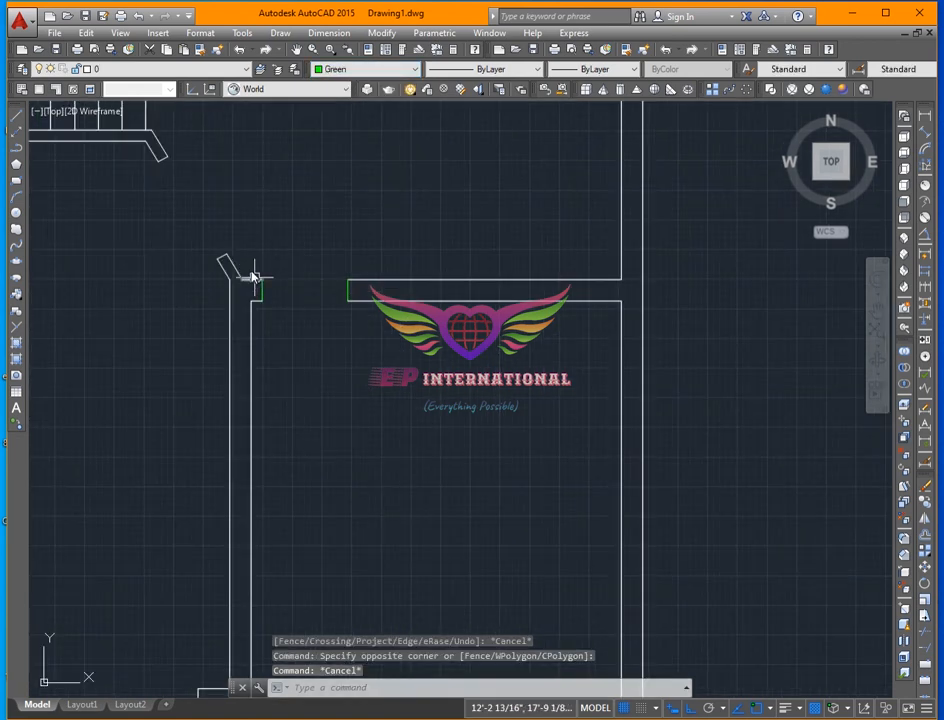
{"action": "left_click", "coordinate": [250, 254]}
{"action": "left_click", "coordinate": [369, 325]}
{"action": "left_click", "coordinate": [410, 72]}
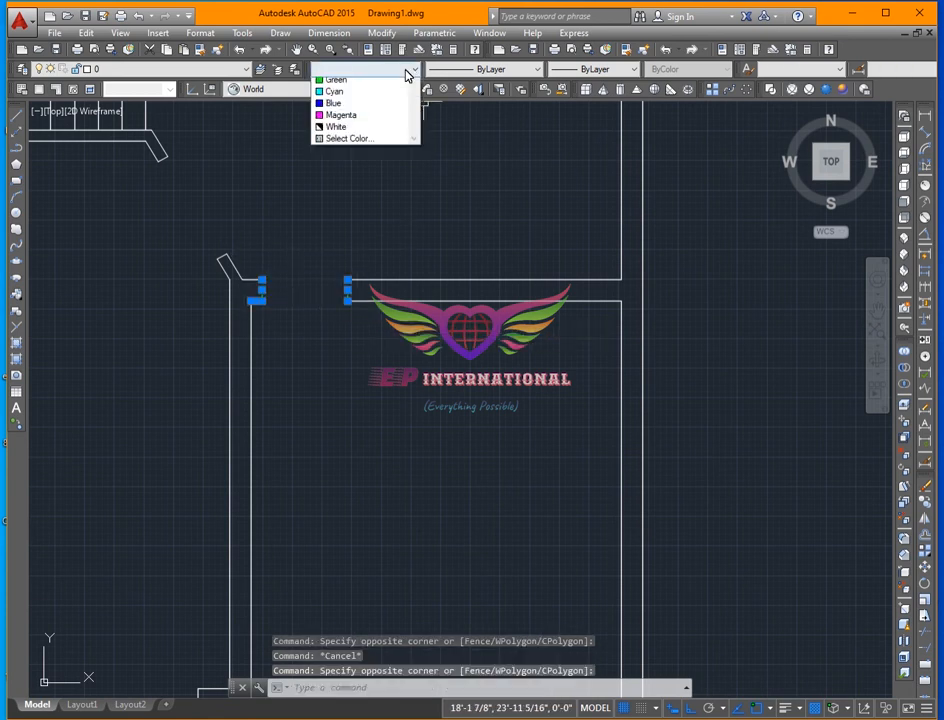
{"action": "left_click", "coordinate": [345, 85]}
{"action": "key", "text": "Escape"}
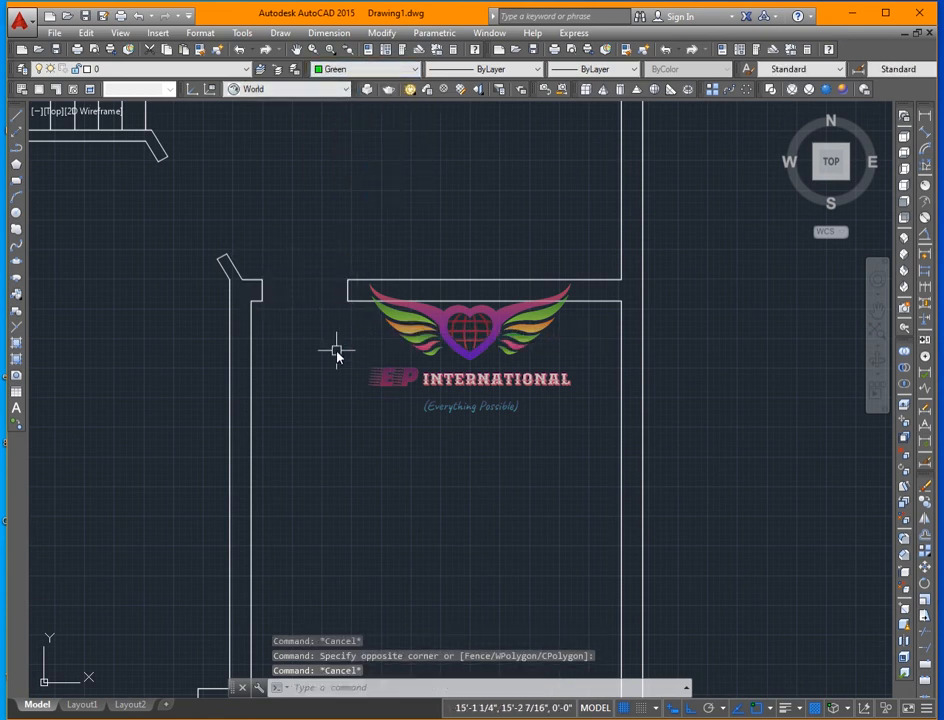
- Add a horizontal linear dimension for the inner width of the upper-right room, placed inside it below the top wall
{"action": "scroll", "coordinate": [336, 350], "scroll_direction": "down", "scroll_amount": 5}
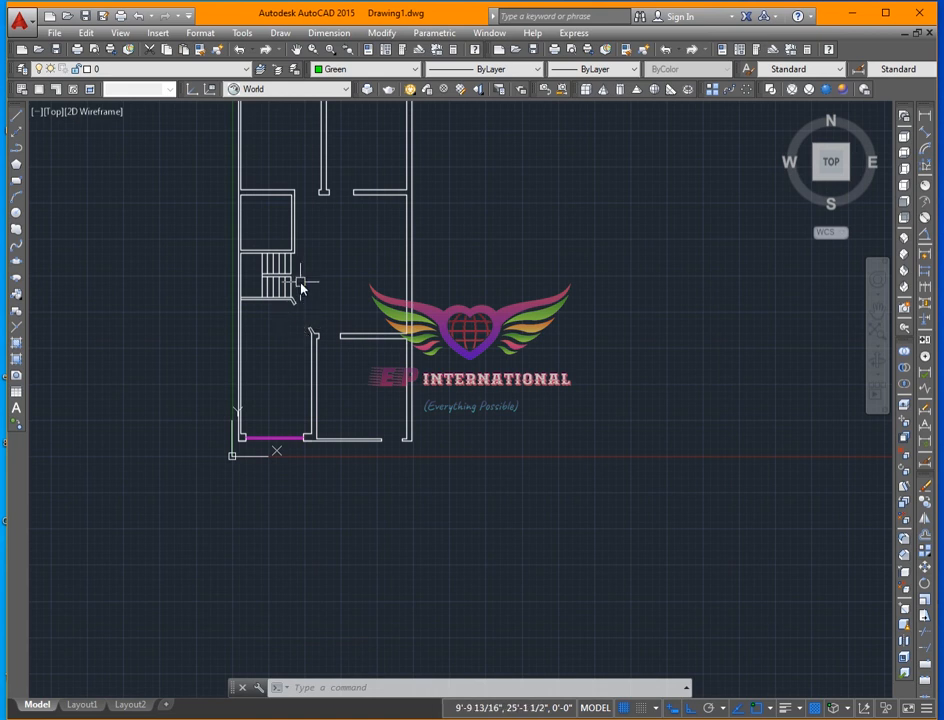
{"action": "scroll", "coordinate": [336, 307], "scroll_direction": "down", "scroll_amount": 2}
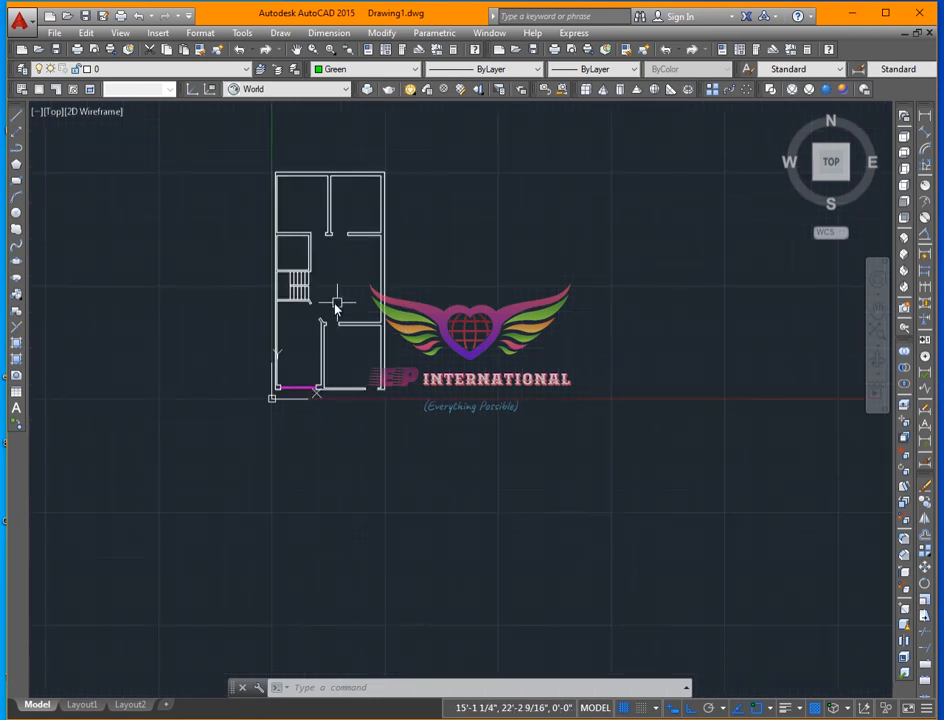
{"action": "scroll", "coordinate": [262, 200], "scroll_direction": "up", "scroll_amount": 4}
{"action": "scroll", "coordinate": [307, 240], "scroll_direction": "down", "scroll_amount": 2}
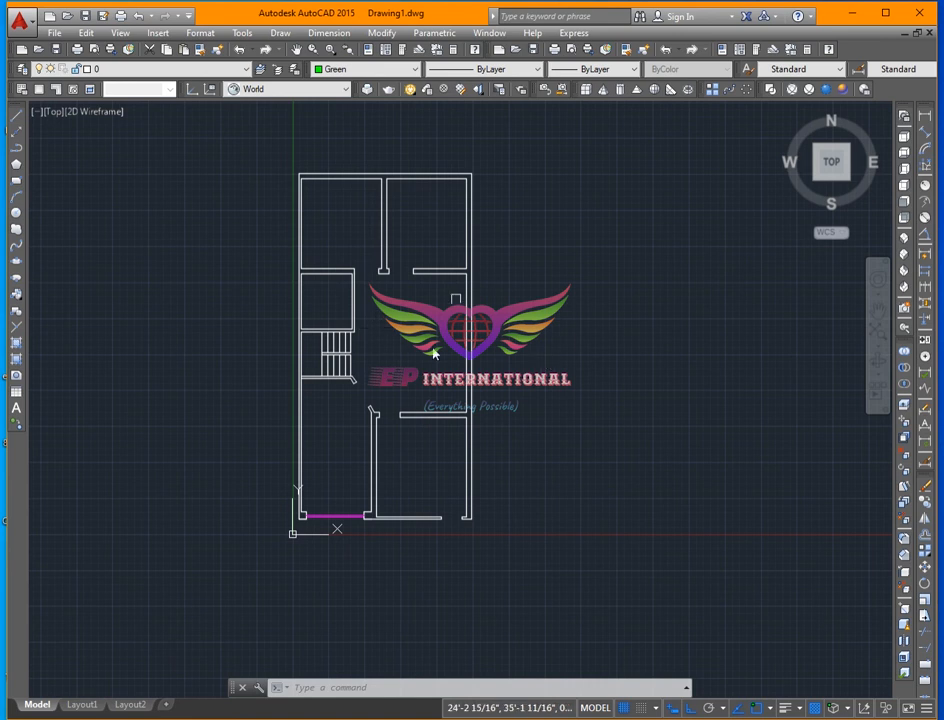
{"action": "scroll", "coordinate": [416, 204], "scroll_direction": "up", "scroll_amount": 2}
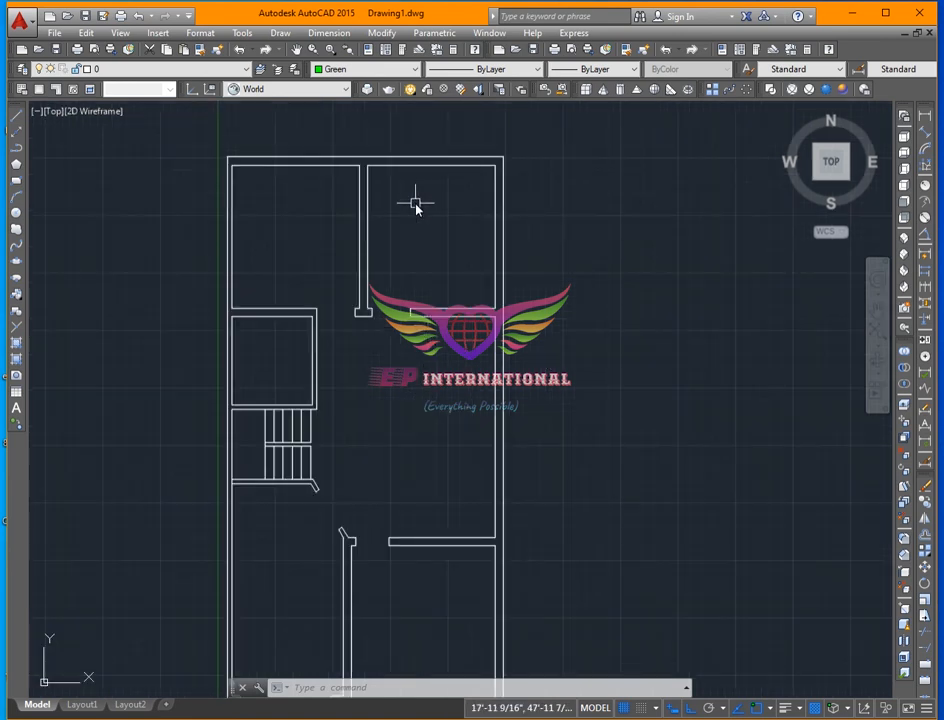
{"action": "scroll", "coordinate": [409, 257], "scroll_direction": "down", "scroll_amount": 3}
{"action": "scroll", "coordinate": [432, 179], "scroll_direction": "up", "scroll_amount": 3}
{"action": "type", "text": "dli"}
{"action": "key", "text": "Return"}
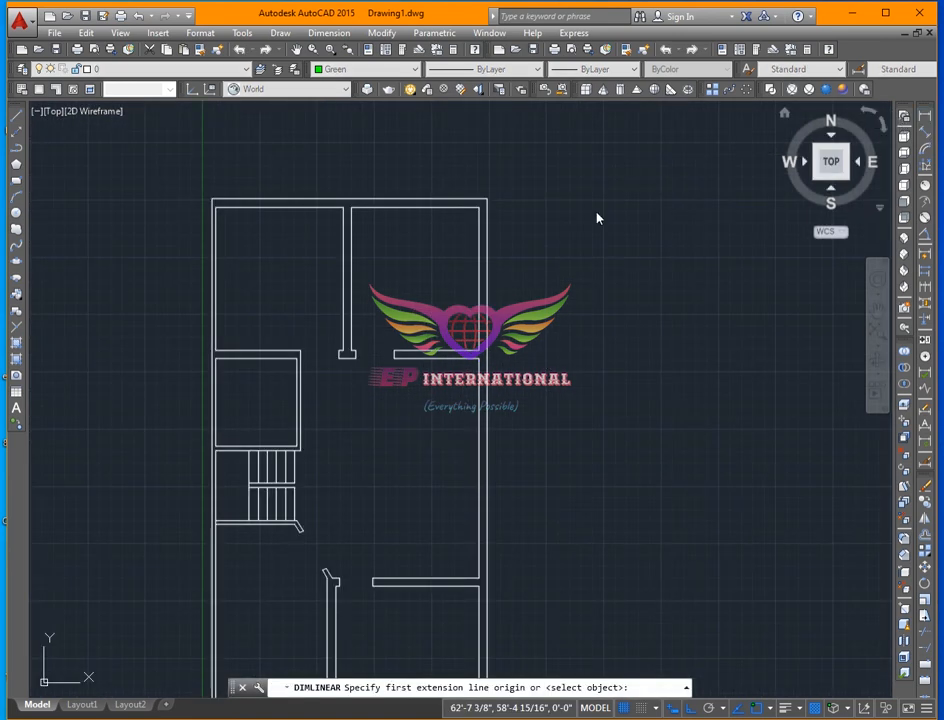
{"action": "scroll", "coordinate": [379, 232], "scroll_direction": "up", "scroll_amount": 3}
{"action": "left_click", "coordinate": [308, 173]}
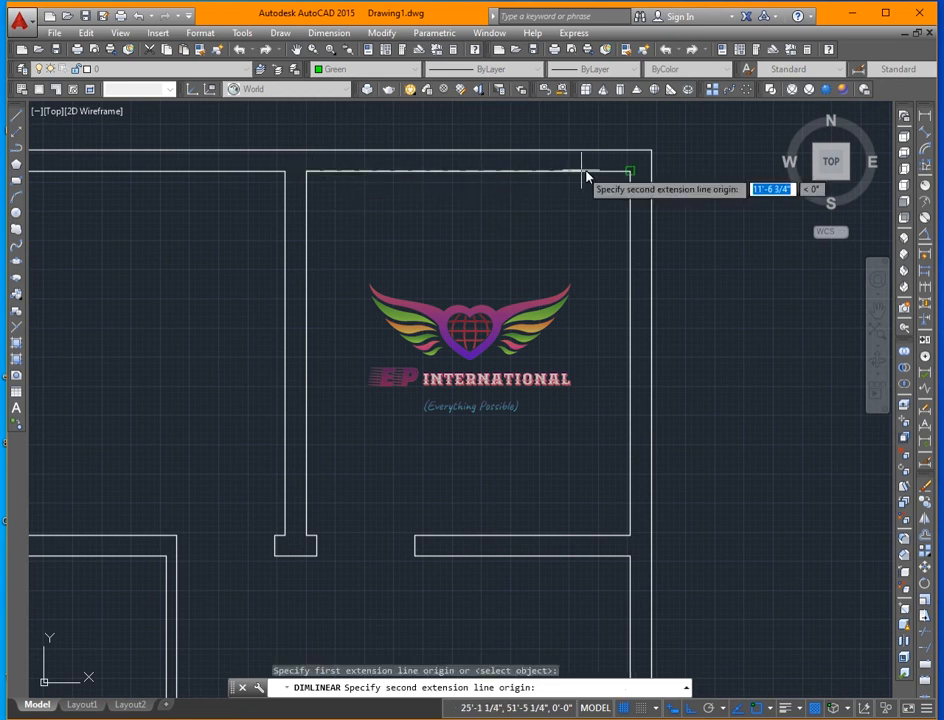
{"action": "left_click", "coordinate": [629, 173]}
{"action": "left_click", "coordinate": [558, 241]}
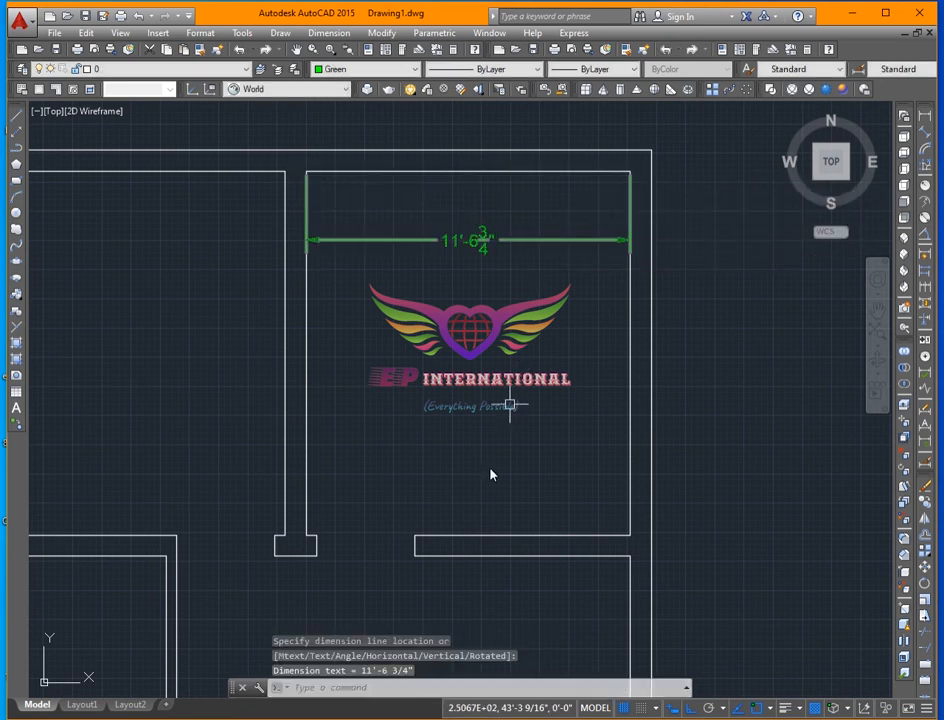
- Add a vertical linear dimension for the inner depth of the upper-right room, between its bottom and top walls
{"action": "left_click", "coordinate": [922, 117]}
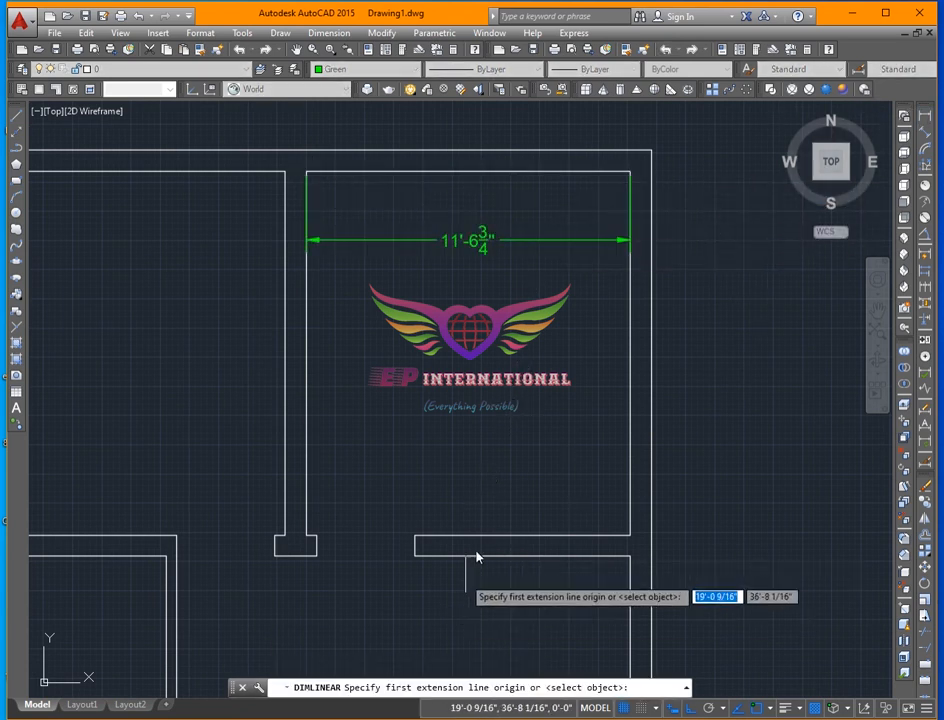
{"action": "left_click", "coordinate": [519, 536]}
{"action": "left_click", "coordinate": [522, 170]}
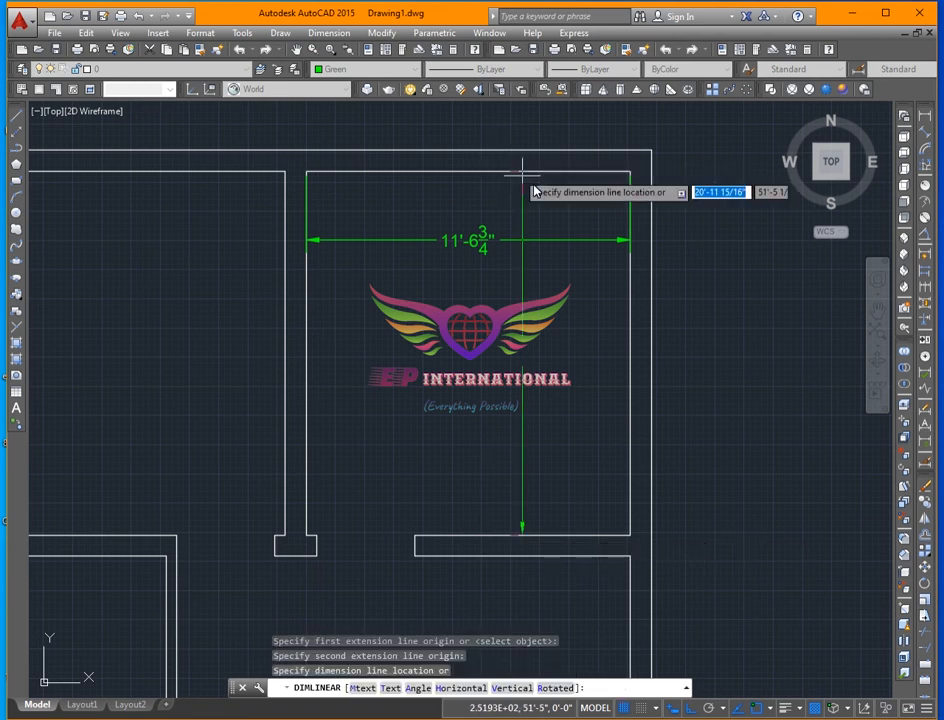
{"action": "left_click", "coordinate": [540, 190]}
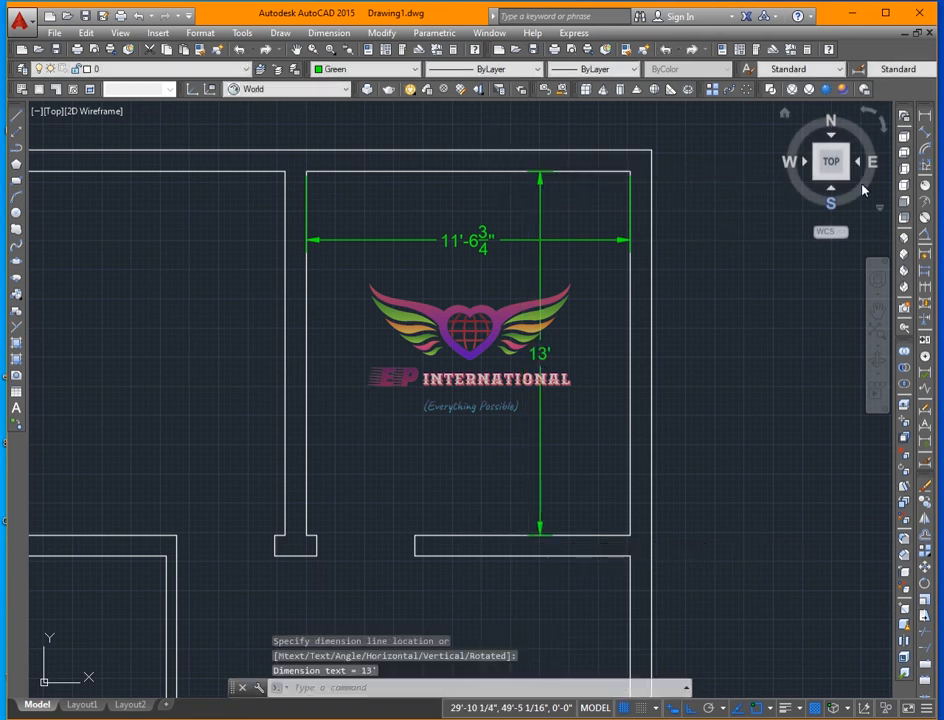
- Add a horizontal linear dimension for the inner width of the upper-left room
{"action": "scroll", "coordinate": [446, 252], "scroll_direction": "down", "scroll_amount": 3}
{"action": "key", "text": "Return"}
{"action": "left_click", "coordinate": [144, 248]}
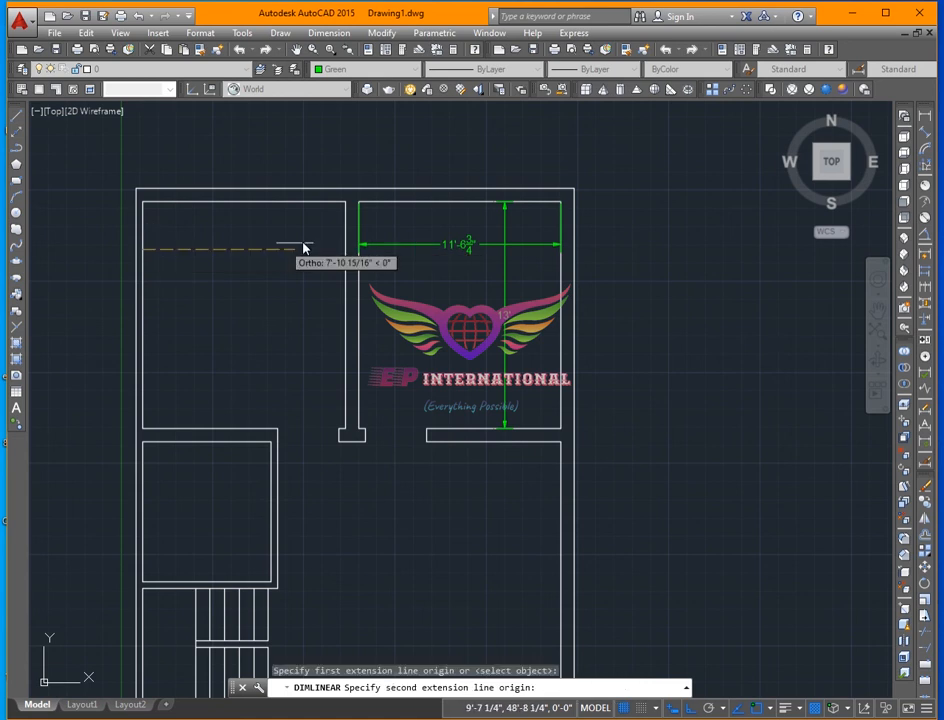
{"action": "left_click", "coordinate": [341, 250]}
{"action": "left_click", "coordinate": [300, 252]}
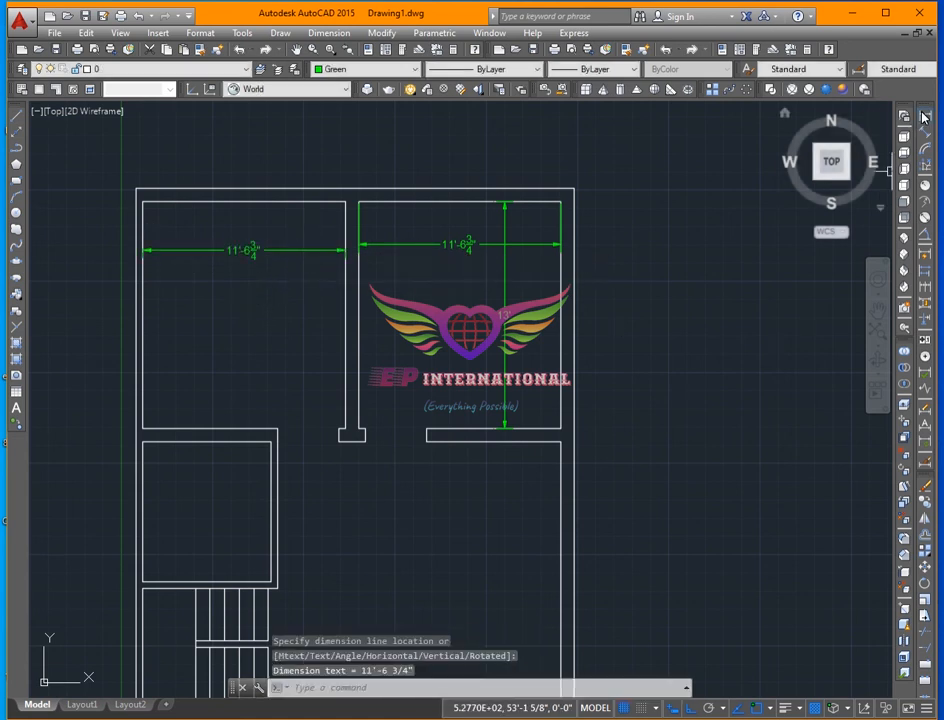
- Add a vertical linear dimension for the inner depth of the upper-left room, between its bottom and top walls
{"action": "left_click", "coordinate": [924, 117]}
{"action": "left_click", "coordinate": [268, 428]}
{"action": "left_click", "coordinate": [268, 203]}
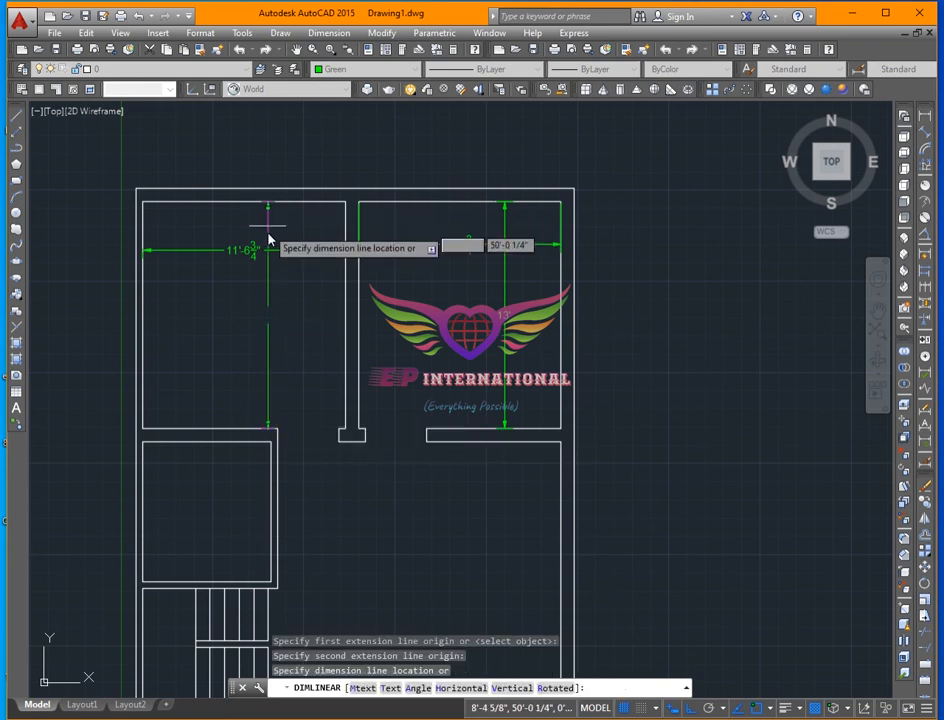
{"action": "left_click", "coordinate": [284, 240]}
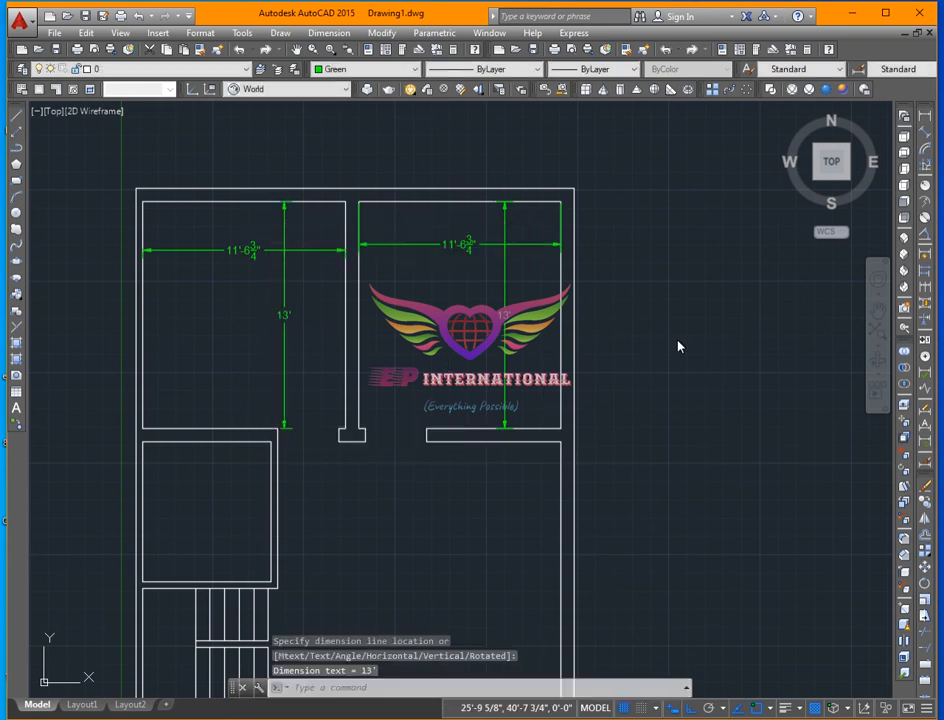
{"action": "left_click", "coordinate": [924, 117]}
{"action": "scroll", "coordinate": [390, 360], "scroll_direction": "down", "scroll_amount": 2}
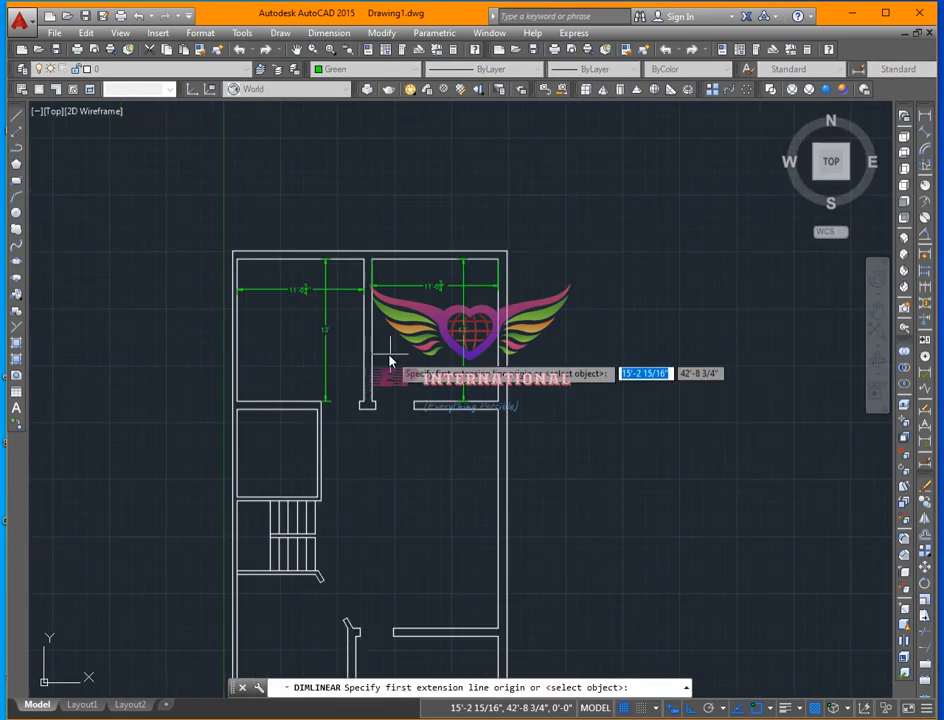
{"action": "scroll", "coordinate": [313, 481], "scroll_direction": "up", "scroll_amount": 2}
{"action": "scroll", "coordinate": [313, 481], "scroll_direction": "up", "scroll_amount": 4}
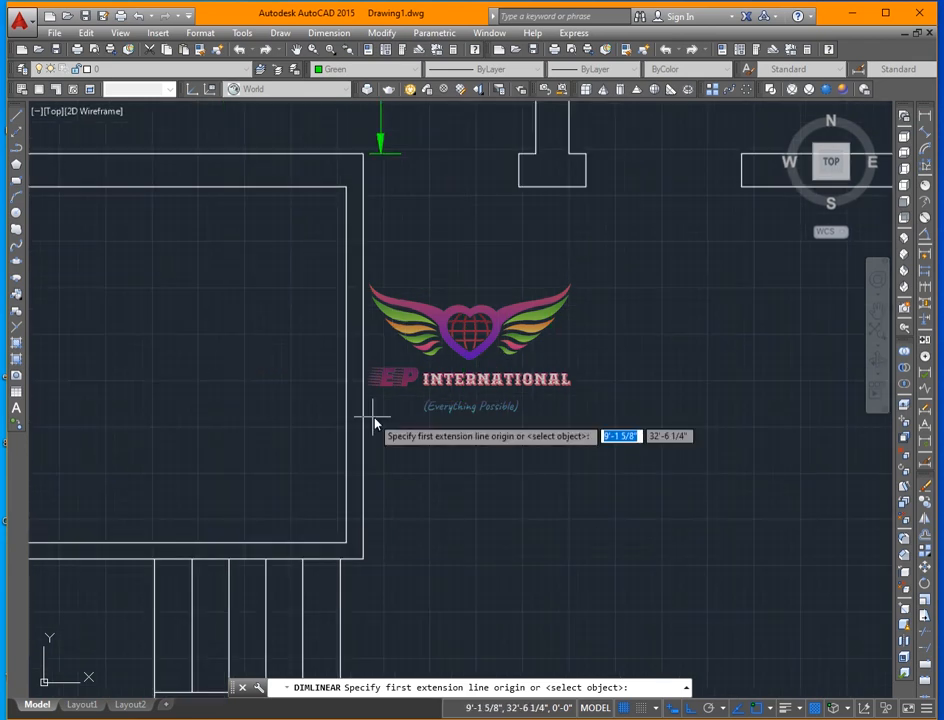
{"action": "key", "text": "Escape"}
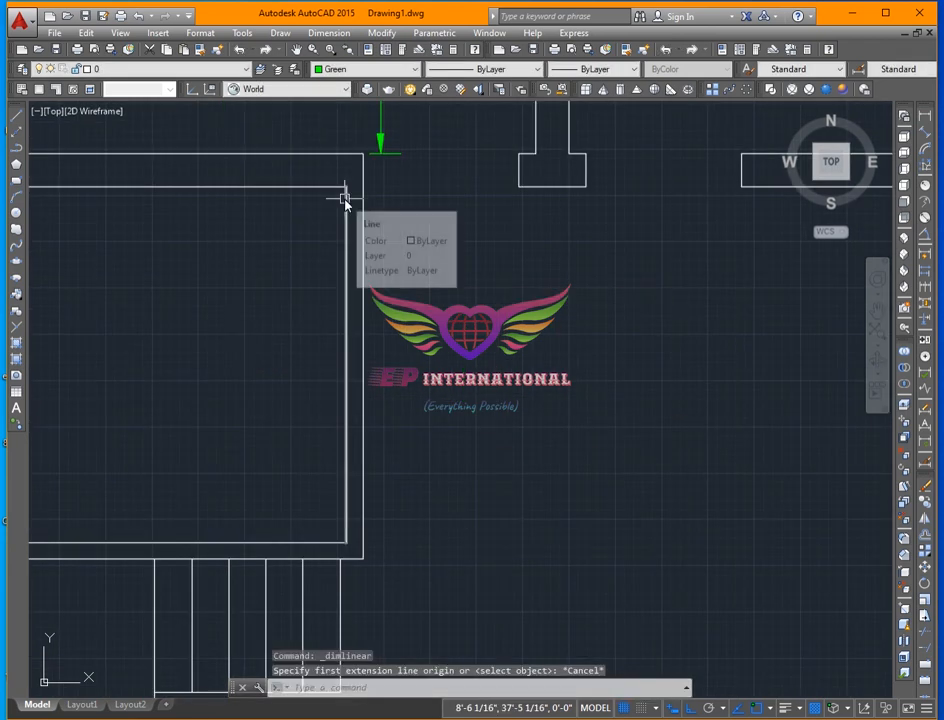
- Draw a short horizontal line across the right wall of the small room above the stairs, from its inner upper-right corner
{"action": "type", "text": "l"}
{"action": "key", "text": "Return"}
{"action": "left_click", "coordinate": [345, 188]}
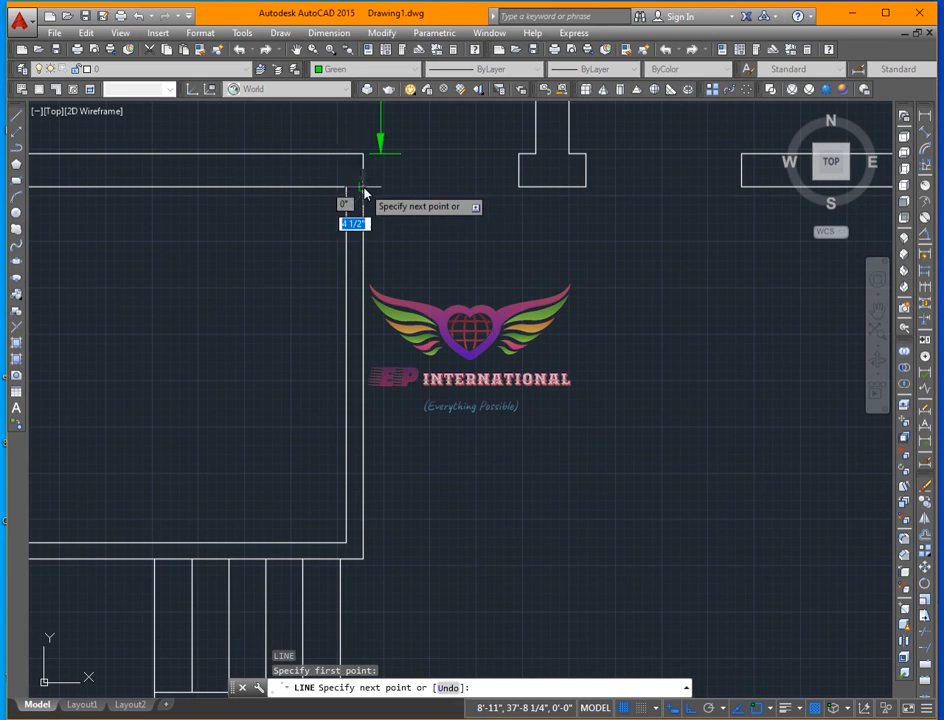
{"action": "left_click", "coordinate": [363, 193]}
{"action": "key", "text": "Return"}
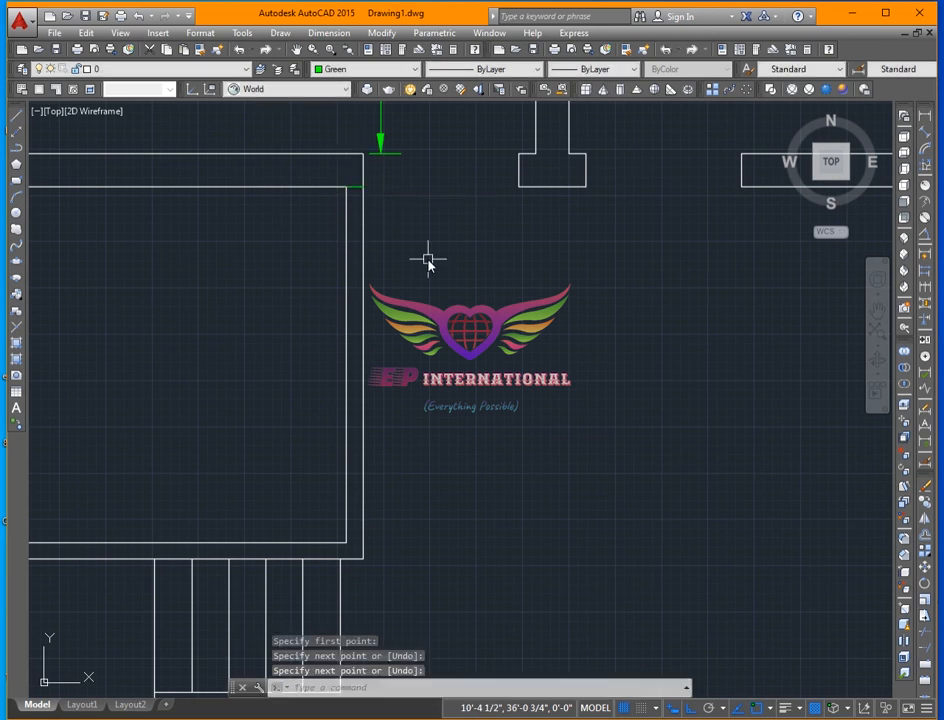
- Try offsetting the short green line 2.5' down the small room's right wall, and erase the copy
{"action": "type", "text": "o"}
{"action": "key", "text": "Return"}
{"action": "type", "text": "2.5"}
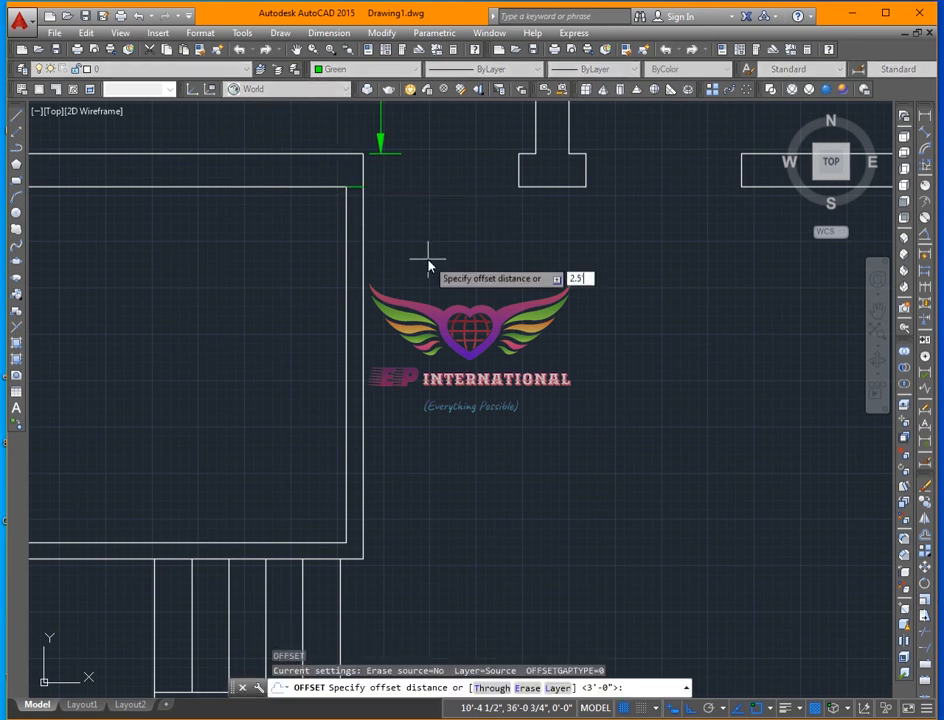
{"action": "key", "text": "Return"}
{"action": "left_click", "coordinate": [354, 187]}
{"action": "left_click", "coordinate": [366, 300]}
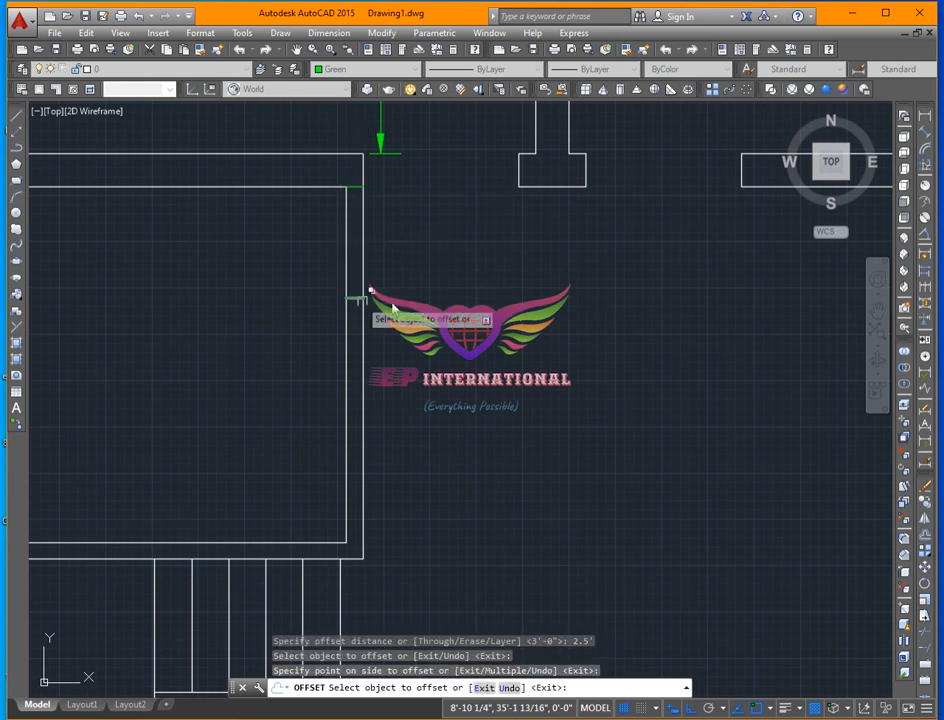
{"action": "key", "text": "Escape"}
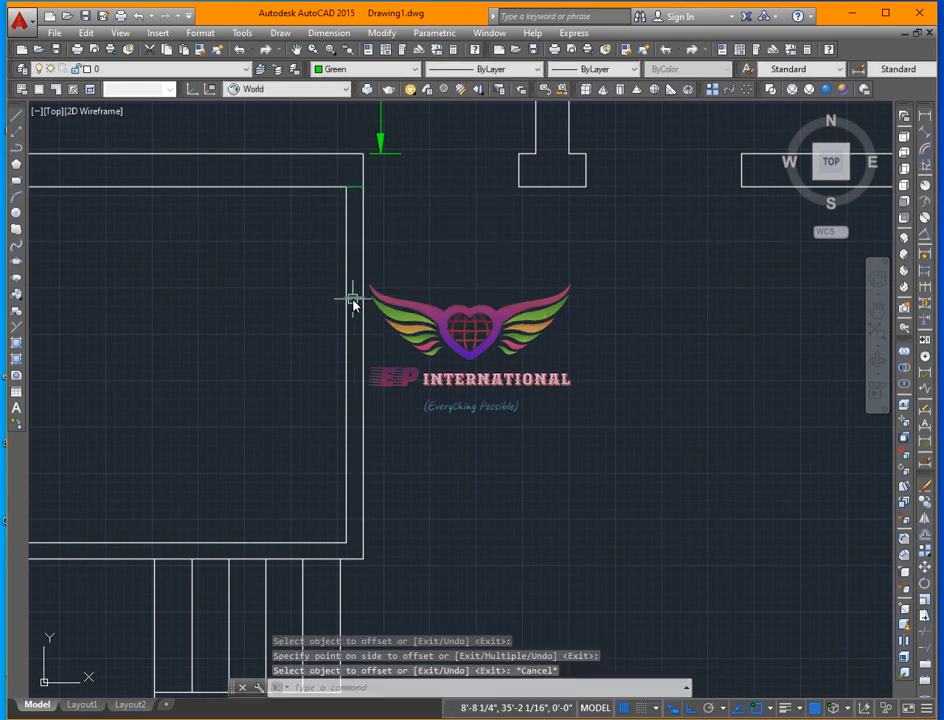
{"action": "left_click", "coordinate": [354, 299]}
{"action": "key", "text": "Delete"}
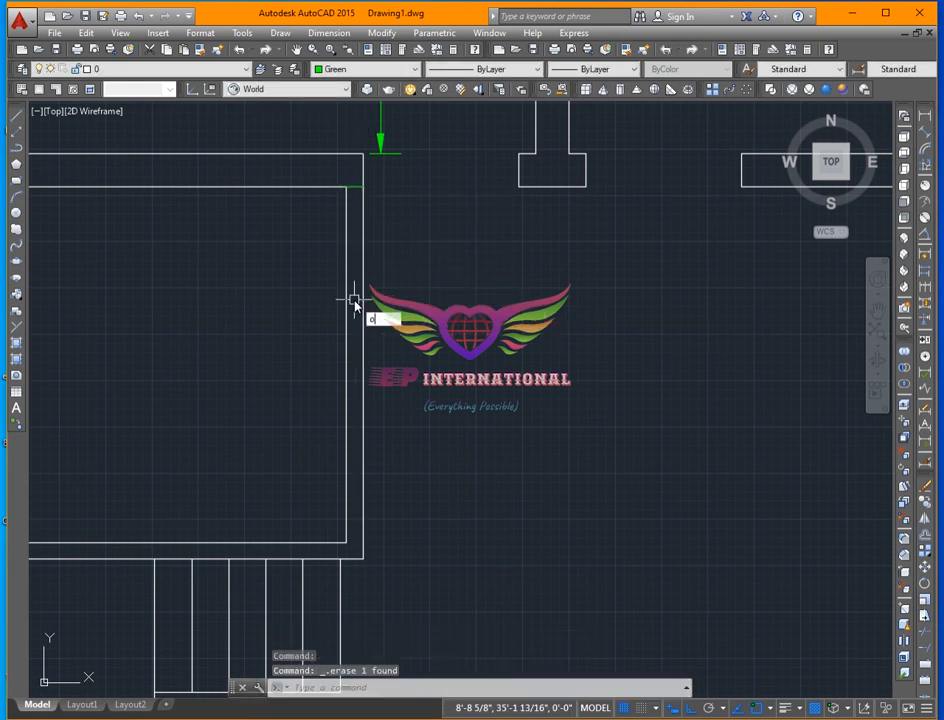
- Offset the short green line at the small room's inner corner 4.5" upward and 4.5" downward
{"action": "type", "text": "o"}
{"action": "key", "text": "Return"}
{"action": "type", "text": "4.5"}
{"action": "key", "text": "Return"}
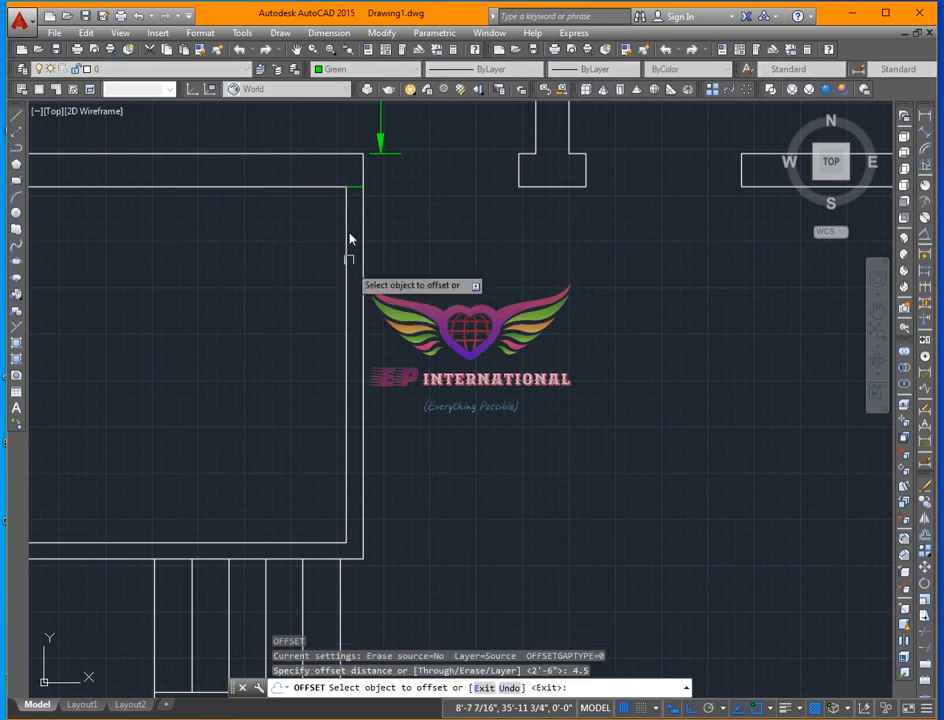
{"action": "left_click", "coordinate": [355, 186]}
{"action": "left_click", "coordinate": [357, 262]}
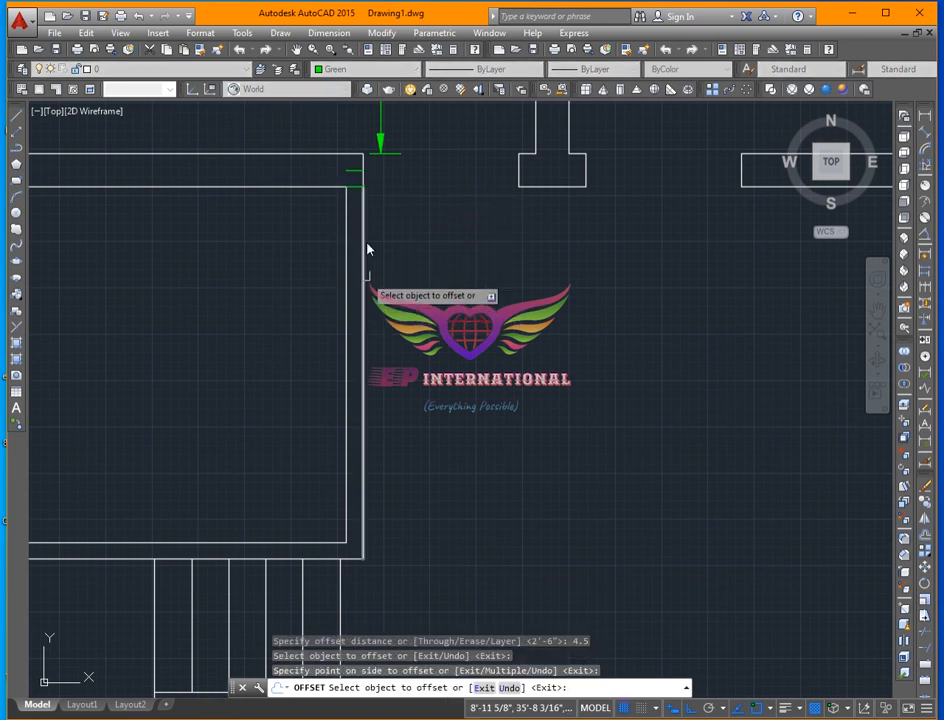
{"action": "left_click", "coordinate": [354, 188]}
{"action": "left_click", "coordinate": [408, 316]}
{"action": "key", "text": "Escape"}
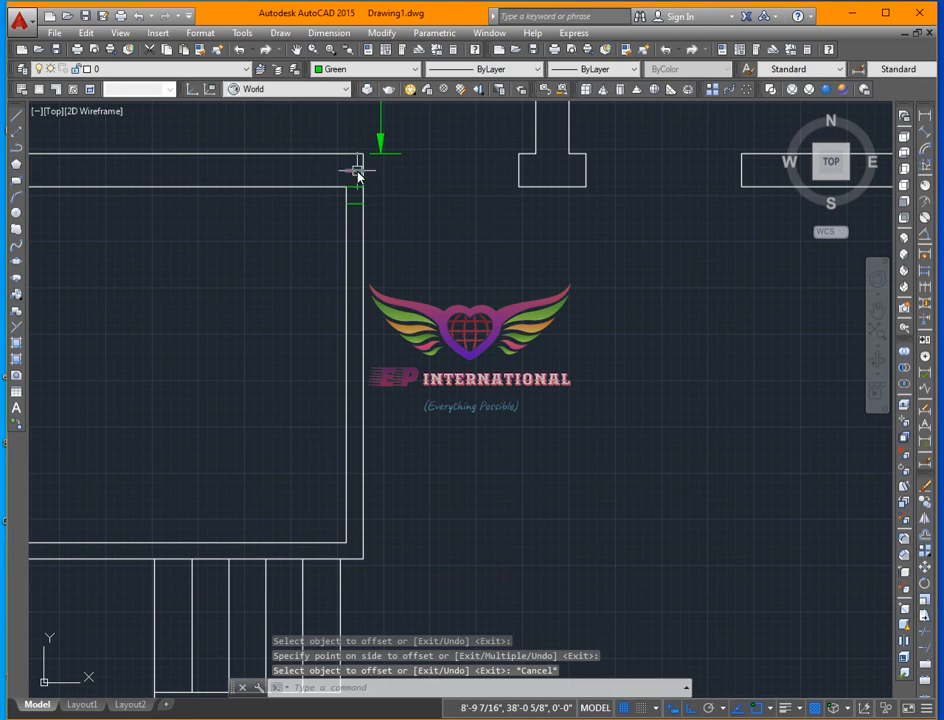
- Erase the original green line and its upper copy, keeping the lowest one in the small room's right wall
{"action": "left_click", "coordinate": [351, 189]}
{"action": "left_click", "coordinate": [355, 192]}
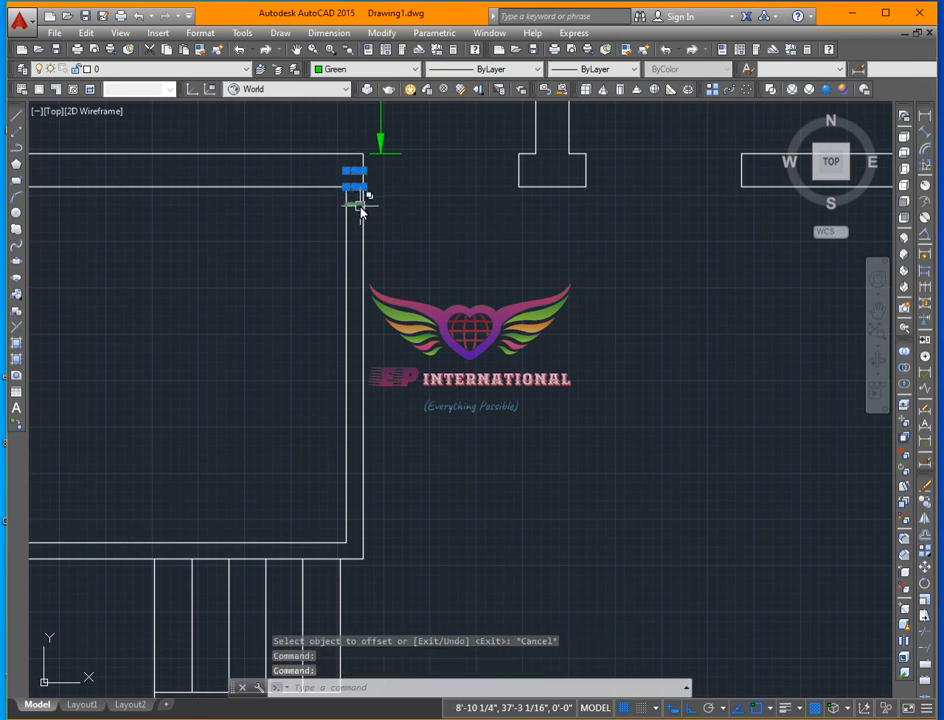
{"action": "key", "text": "Delete"}
- Try offsetting the remaining green line 3.5' down the small room's right wall, and erase the lines inside the wall
{"action": "scroll", "coordinate": [360, 200], "scroll_direction": "up", "scroll_amount": 4}
{"action": "type", "text": "o"}
{"action": "key", "text": "Return"}
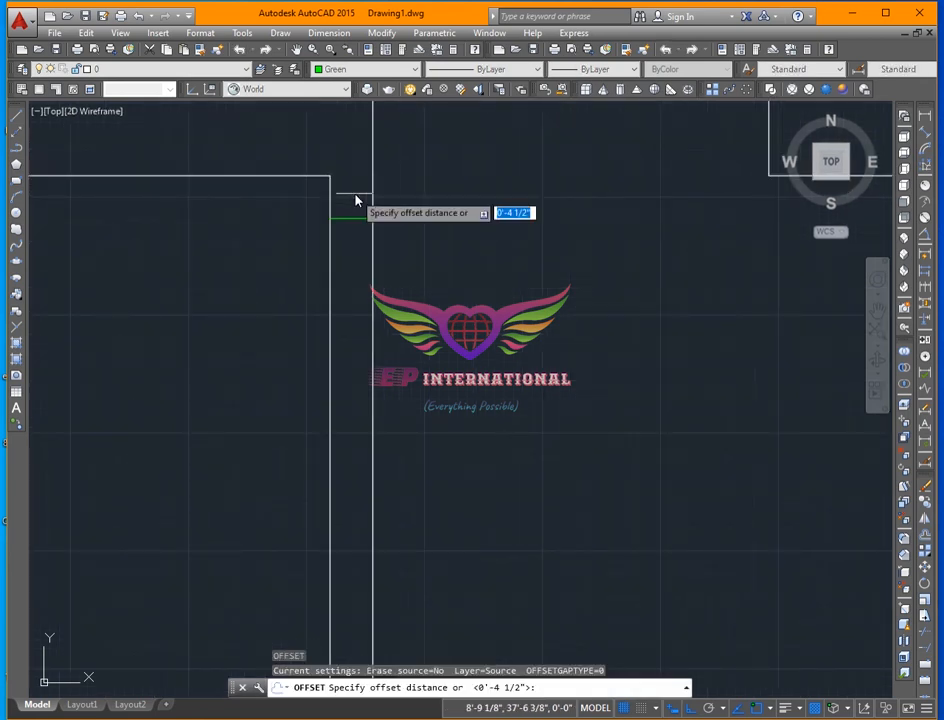
{"action": "type", "text": "3.5"}
{"action": "key", "text": "Return"}
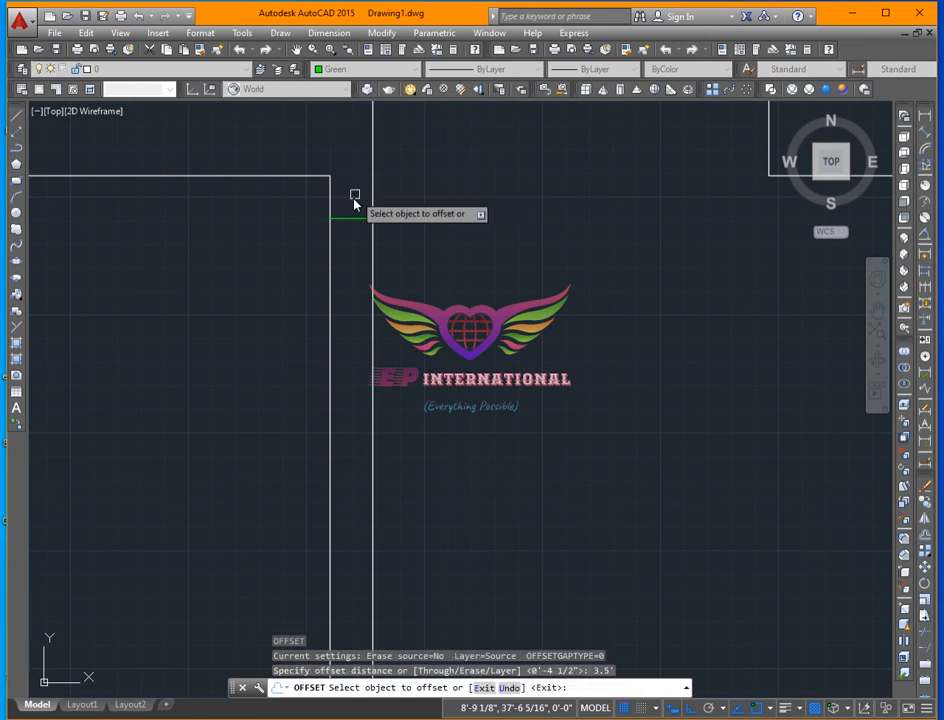
{"action": "left_click", "coordinate": [352, 217]}
{"action": "left_click", "coordinate": [362, 523]}
{"action": "scroll", "coordinate": [500, 390], "scroll_direction": "down", "scroll_amount": 4}
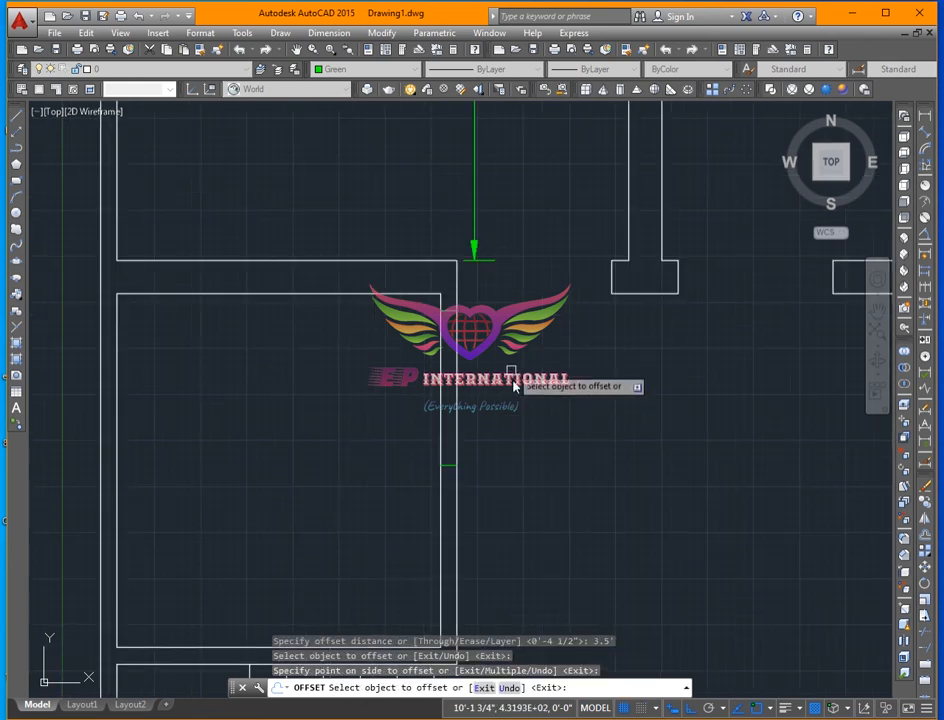
{"action": "key", "text": "Escape"}
{"action": "left_click", "coordinate": [407, 441]}
{"action": "left_click", "coordinate": [460, 476]}
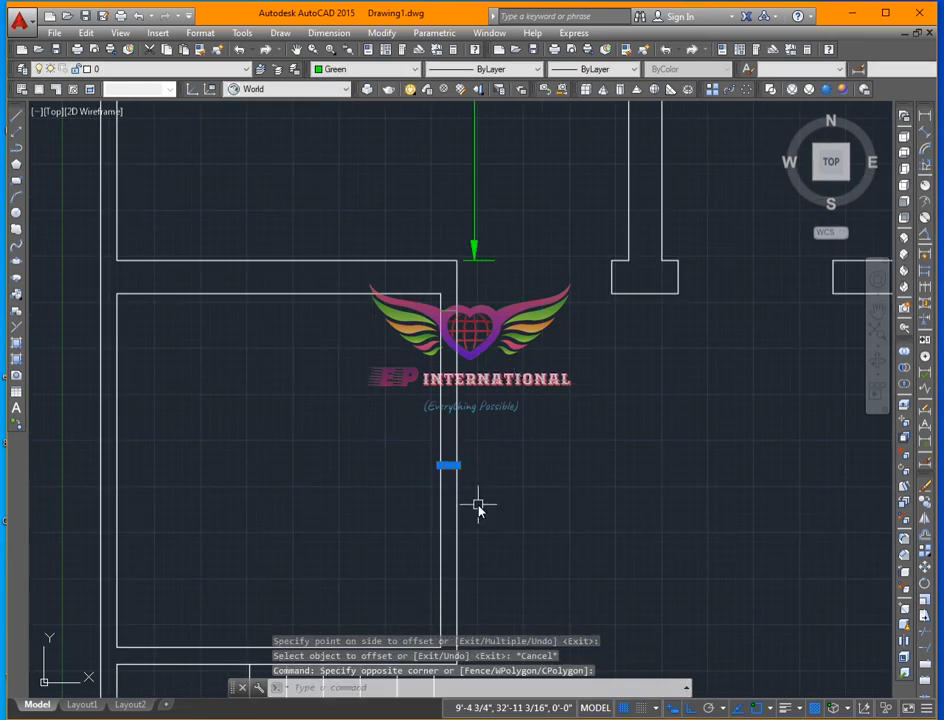
{"action": "key", "text": "Delete"}
- Offset the short green line 2.5' down the small room's right wall
{"action": "type", "text": "o"}
{"action": "key", "text": "Return"}
{"action": "type", "text": "2.5'"}
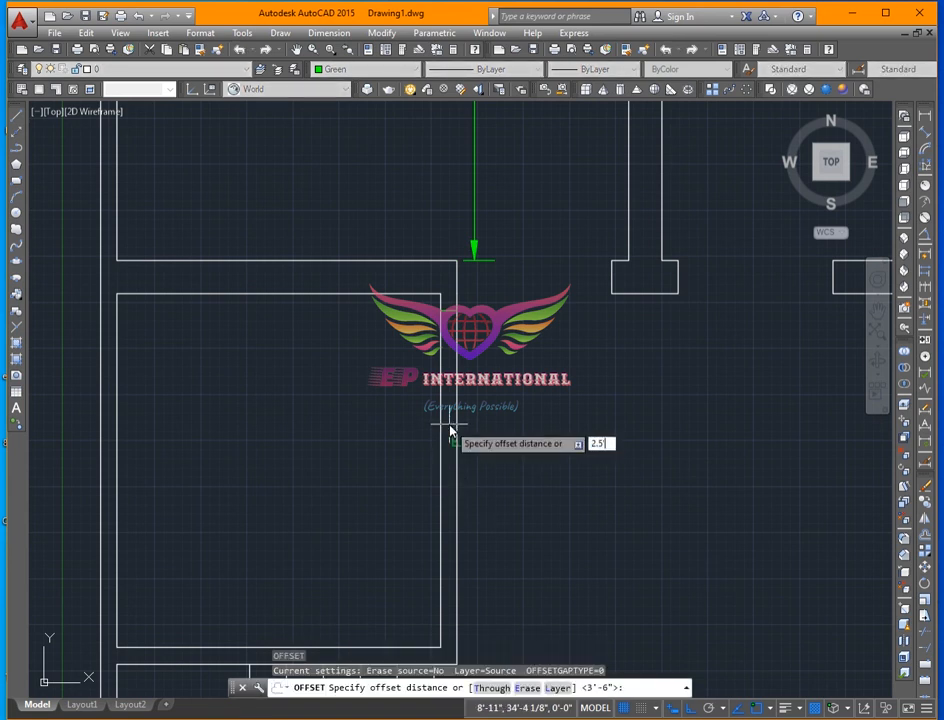
{"action": "key", "text": "Return"}
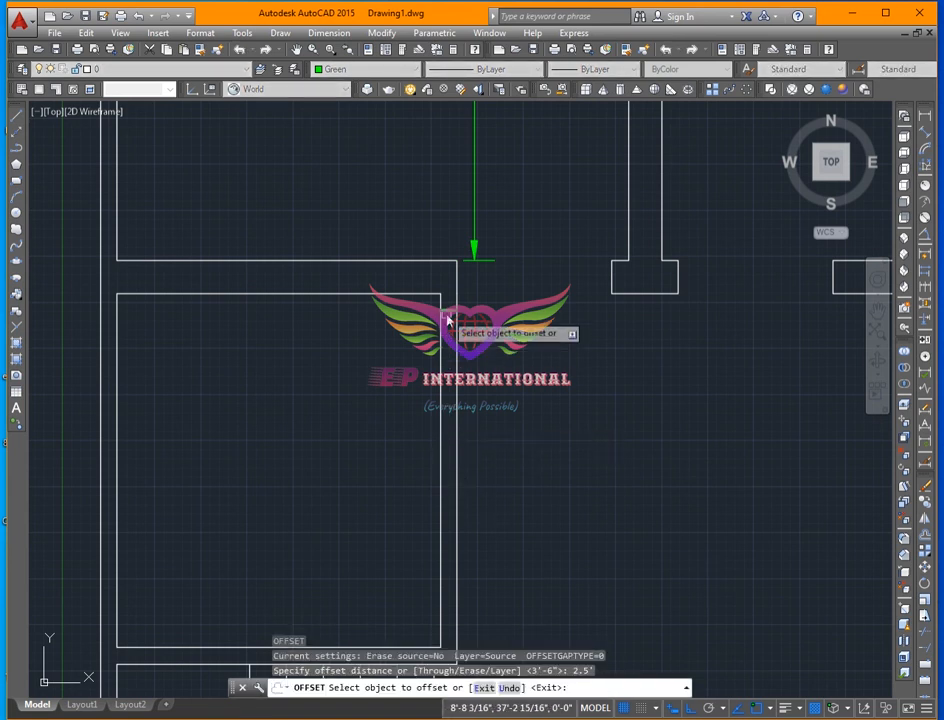
{"action": "left_click", "coordinate": [448, 318]}
{"action": "left_click", "coordinate": [516, 457]}
{"action": "key", "text": "Escape"}
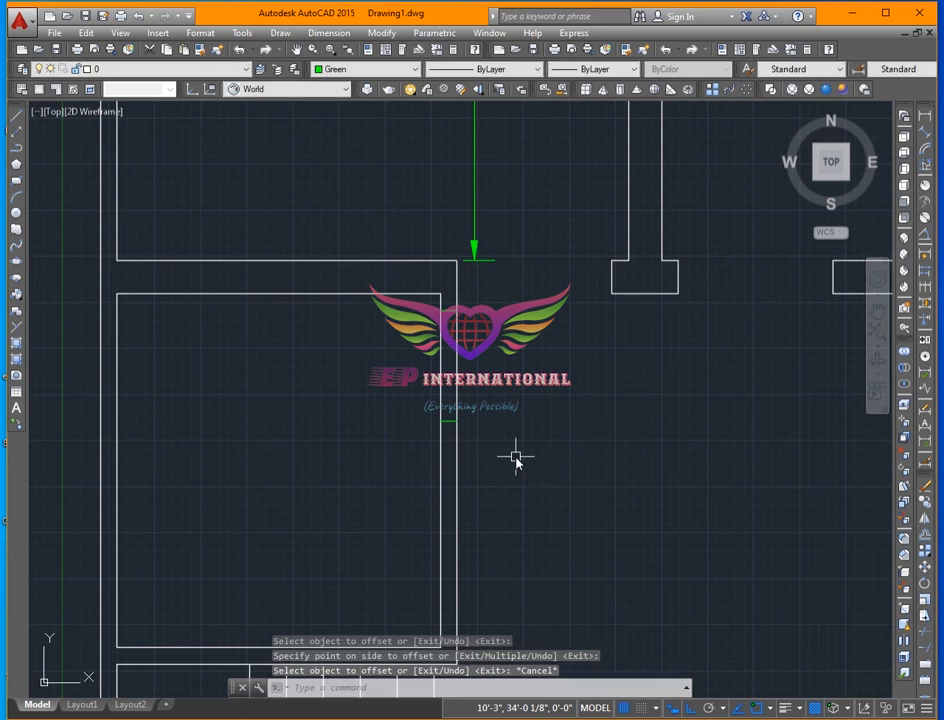
- Trim both faces of the small room's right wall between the two green lines to open the doorway
{"action": "type", "text": "tr"}
{"action": "key", "text": "Return"}
{"action": "key", "text": "Return"}
{"action": "left_click", "coordinate": [510, 362]}
{"action": "left_click", "coordinate": [380, 389]}
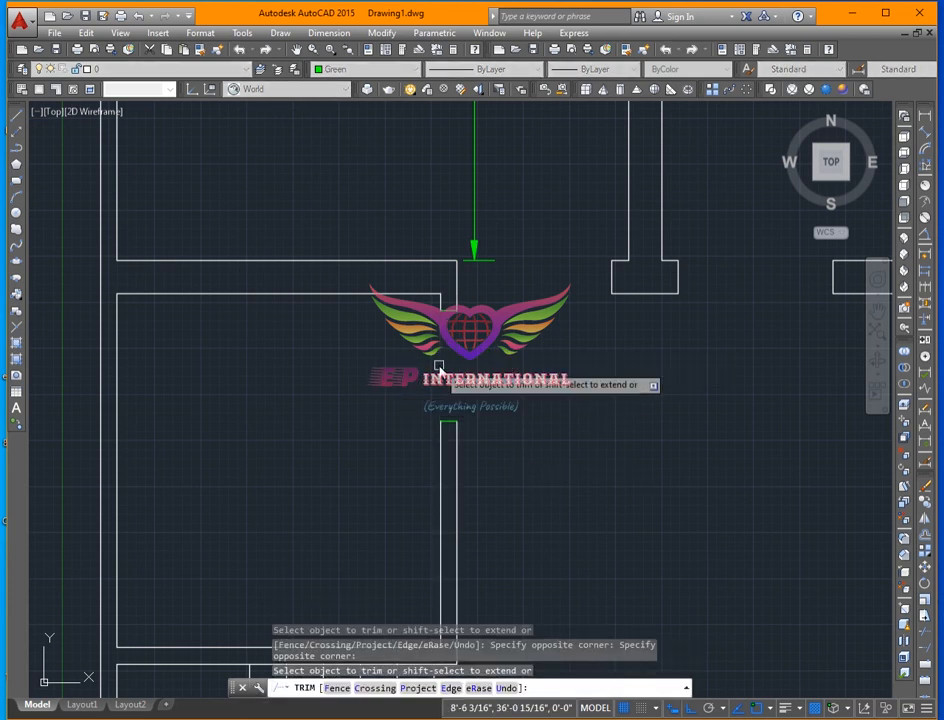
{"action": "key", "text": "Escape"}
- Recolour the green end lines of the small room's door opening to match the white walls
{"action": "scroll", "coordinate": [440, 369], "scroll_direction": "down", "scroll_amount": 4}
{"action": "scroll", "coordinate": [452, 341], "scroll_direction": "up", "scroll_amount": 6}
{"action": "left_click", "coordinate": [363, 307]}
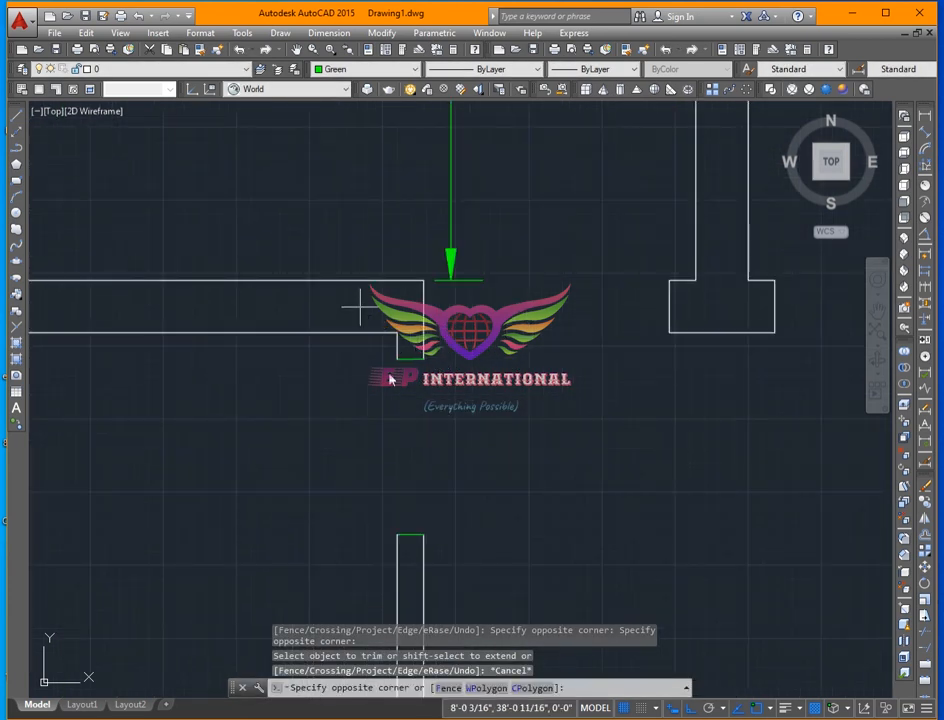
{"action": "left_click", "coordinate": [485, 542]}
{"action": "left_click", "coordinate": [400, 70]}
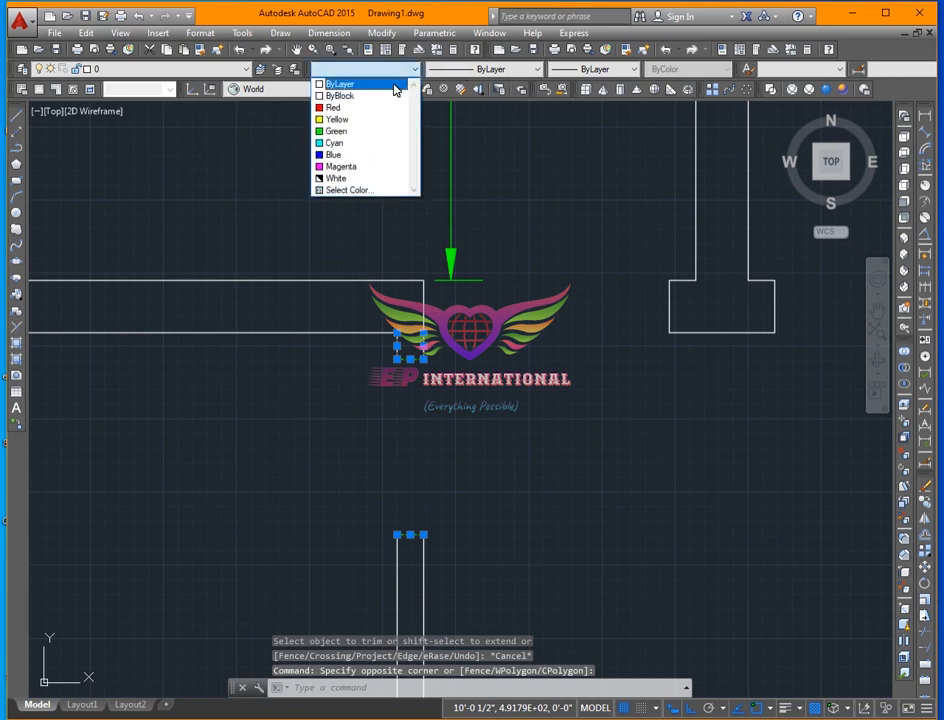
{"action": "left_click", "coordinate": [394, 133]}
{"action": "key", "text": "Escape"}
- Add a vertical linear dimension across the central hall, from the upper-right room's bottom wall to the lower-right room's top wall
{"action": "scroll", "coordinate": [555, 365], "scroll_direction": "down", "scroll_amount": 5}
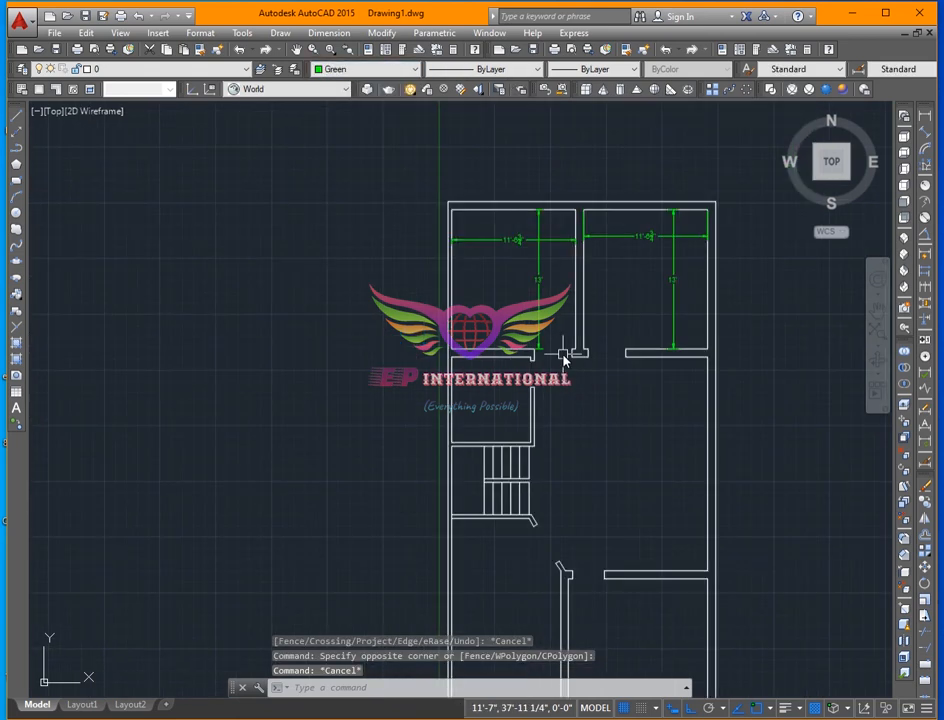
{"action": "scroll", "coordinate": [360, 302], "scroll_direction": "down", "scroll_amount": 2}
{"action": "scroll", "coordinate": [582, 410], "scroll_direction": "up", "scroll_amount": 2}
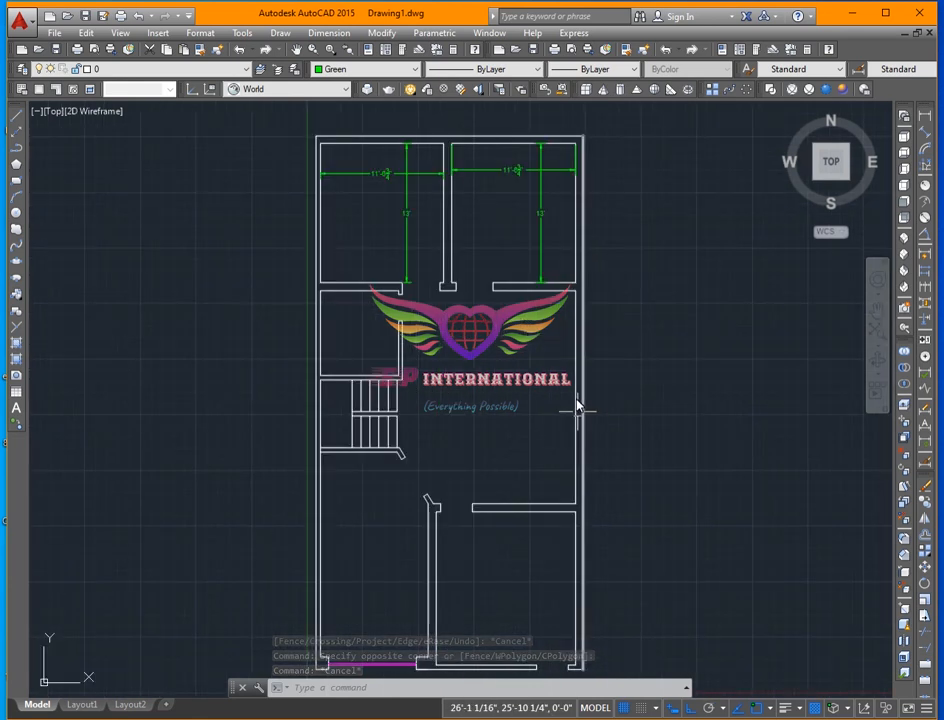
{"action": "left_click", "coordinate": [924, 118]}
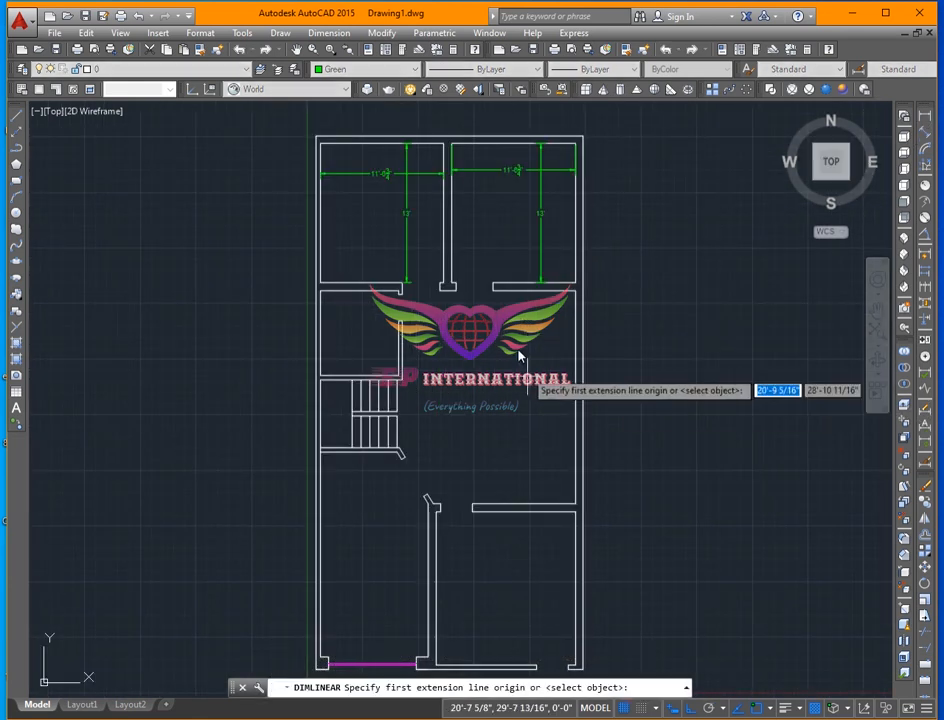
{"action": "left_click", "coordinate": [533, 288]}
{"action": "left_click", "coordinate": [531, 504]}
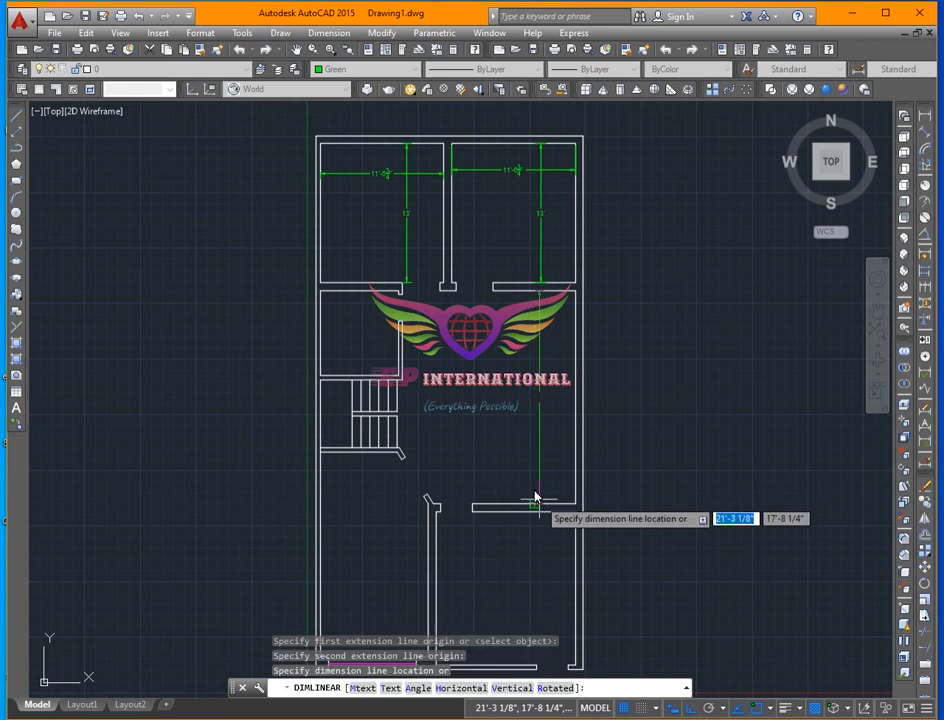
{"action": "left_click", "coordinate": [530, 475]}
{"action": "left_click", "coordinate": [531, 478]}
- Dimension the central hall's width from the small room's right wall to the right outer wall
{"action": "left_click", "coordinate": [924, 118]}
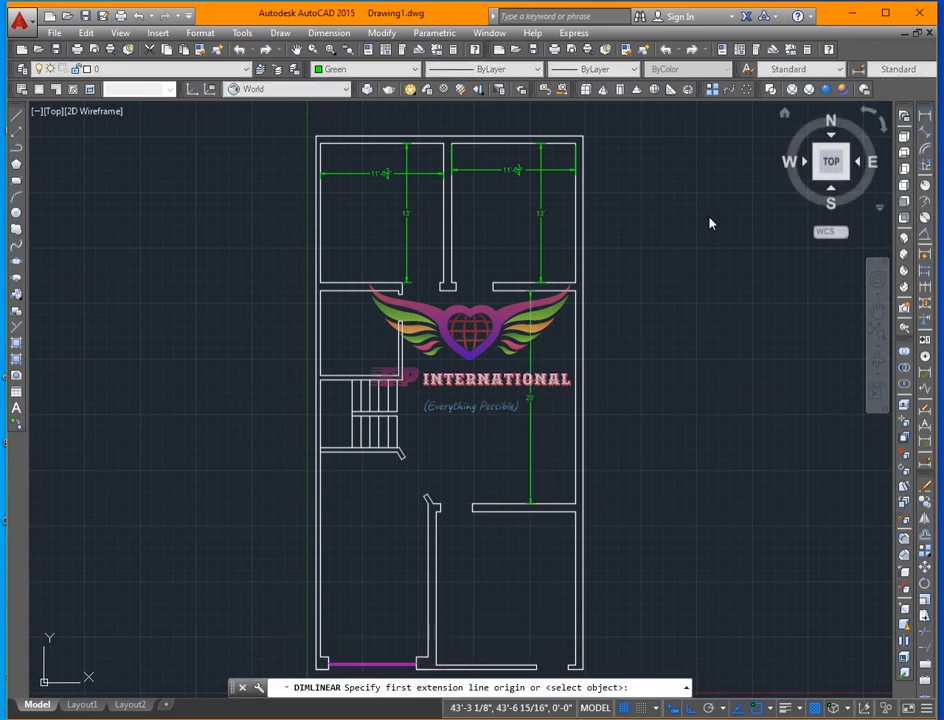
{"action": "scroll", "coordinate": [421, 322], "scroll_direction": "up", "scroll_amount": 5}
{"action": "left_click", "coordinate": [369, 399]}
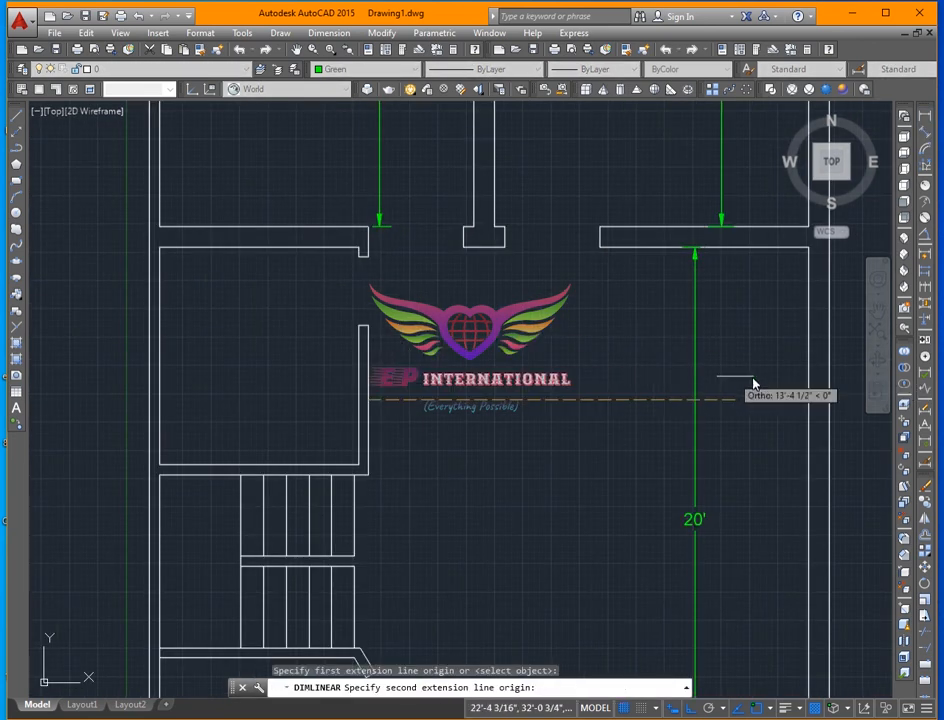
{"action": "left_click", "coordinate": [804, 402]}
{"action": "left_click", "coordinate": [787, 402]}
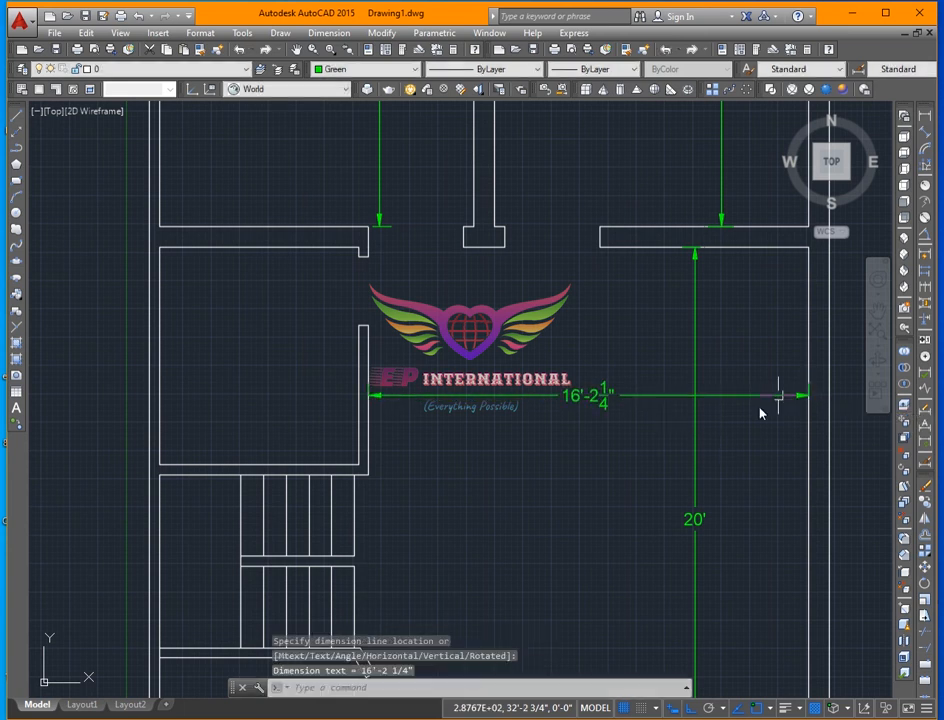
- Add linear dimensions for the small room's inside width and height
{"action": "key", "text": "Return"}
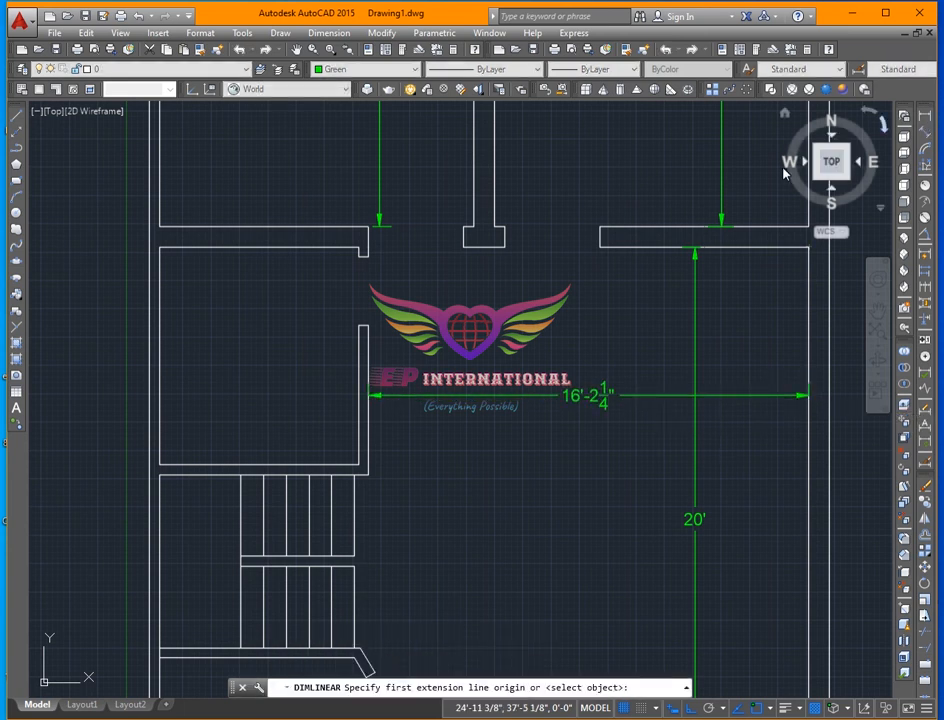
{"action": "left_click", "coordinate": [160, 395]}
{"action": "left_click", "coordinate": [357, 402]}
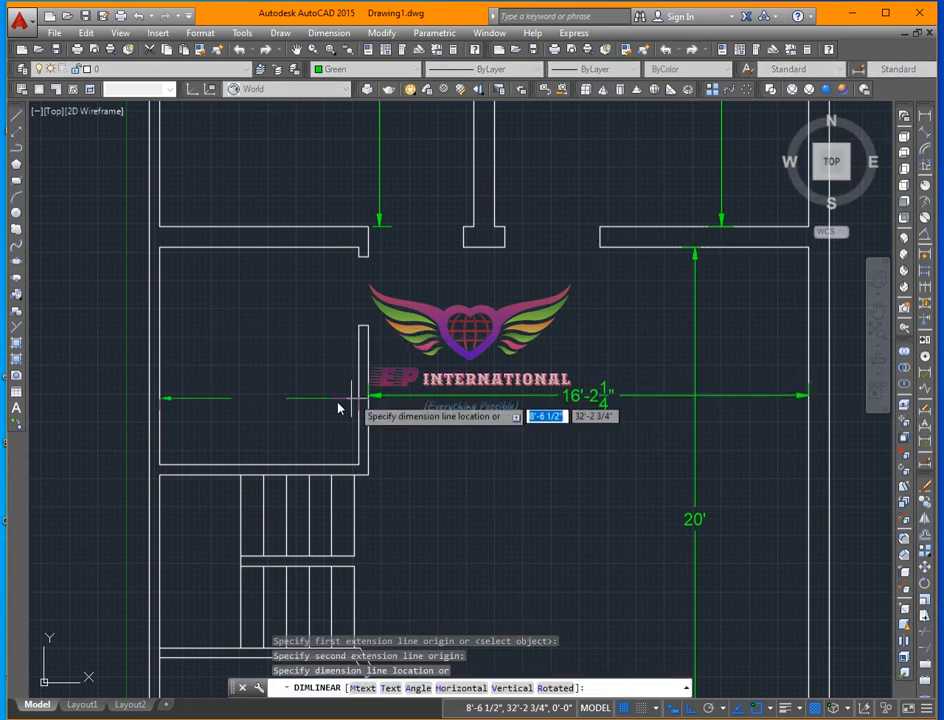
{"action": "left_click", "coordinate": [343, 405]}
{"action": "left_click", "coordinate": [925, 120]}
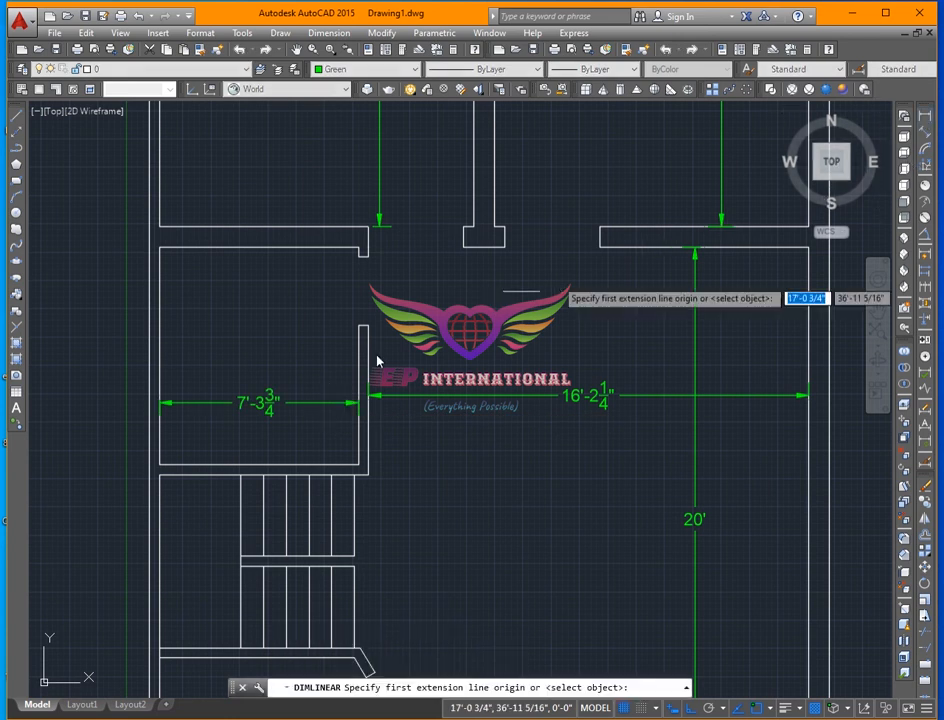
{"action": "left_click", "coordinate": [258, 248]}
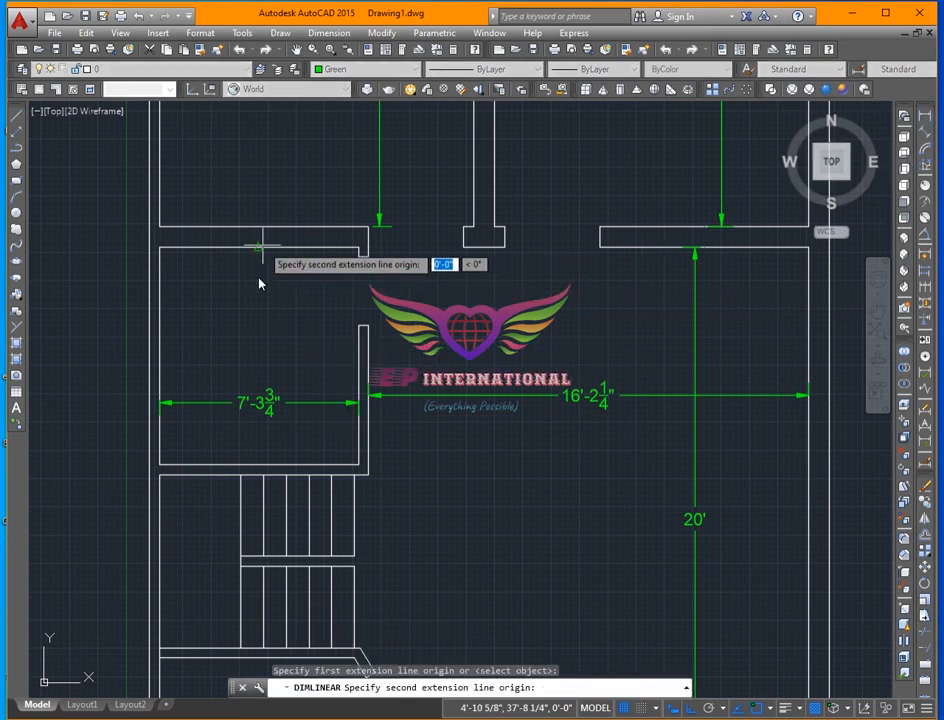
{"action": "left_click", "coordinate": [252, 460]}
{"action": "left_click", "coordinate": [242, 448]}
- Dimension the lower-right room's inside width with a horizontal linear dimension
{"action": "scroll", "coordinate": [295, 282], "scroll_direction": "down", "scroll_amount": 4}
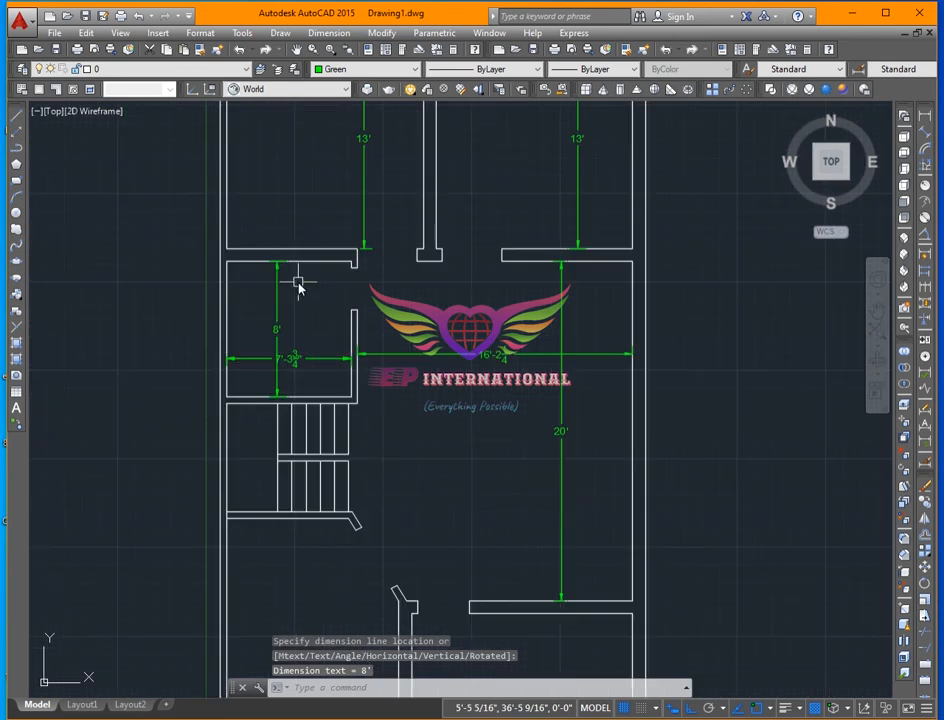
{"action": "scroll", "coordinate": [279, 314], "scroll_direction": "down", "scroll_amount": 2}
{"action": "scroll", "coordinate": [382, 487], "scroll_direction": "up", "scroll_amount": 4}
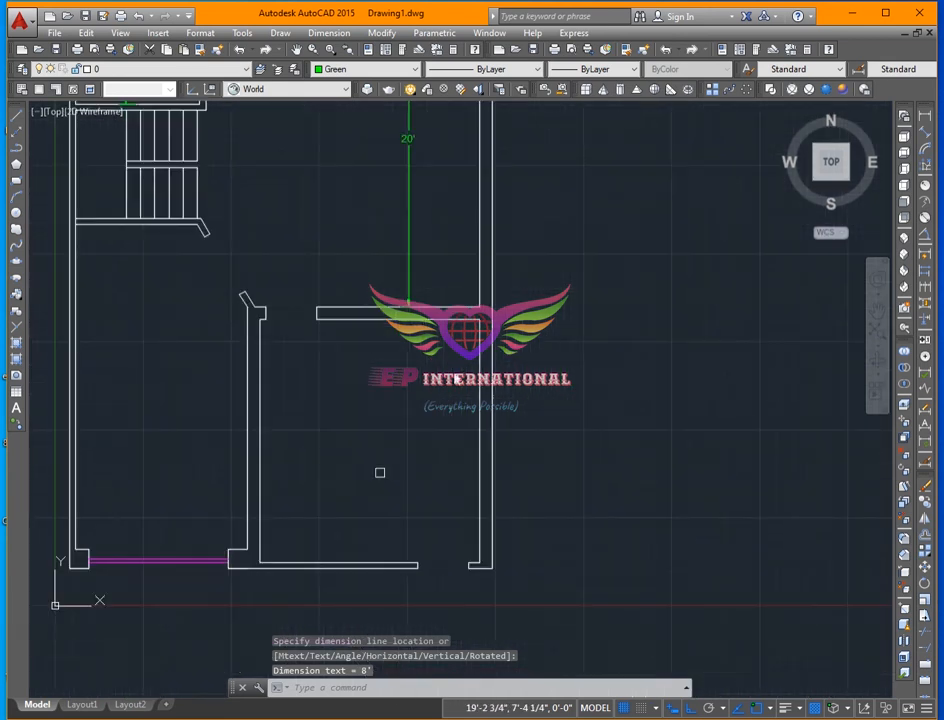
{"action": "left_click", "coordinate": [925, 121]}
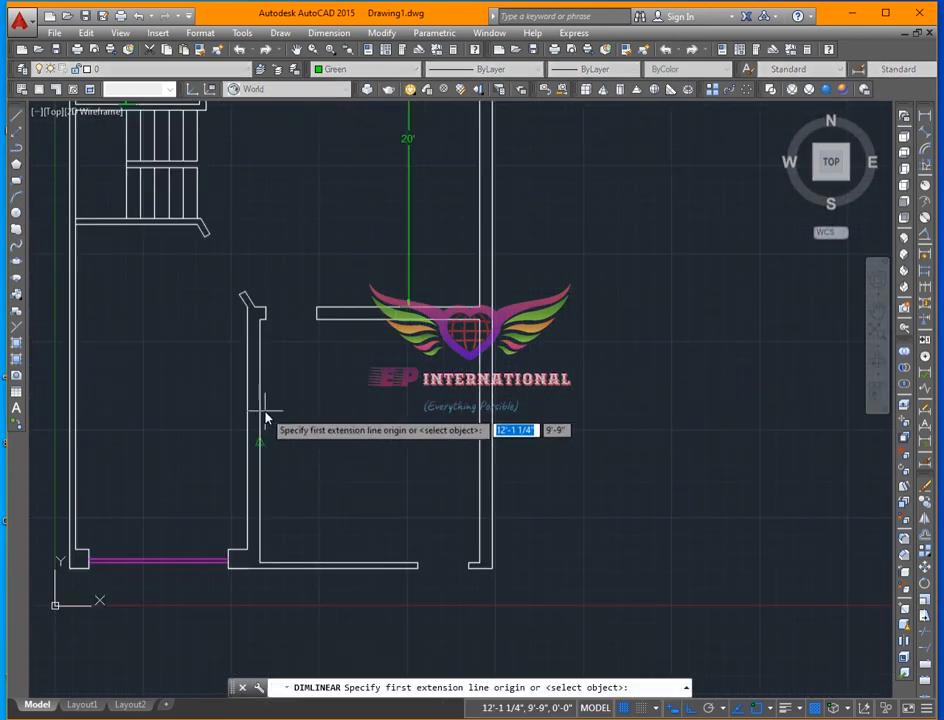
{"action": "left_click", "coordinate": [262, 438]}
{"action": "left_click", "coordinate": [478, 437]}
{"action": "left_click", "coordinate": [477, 442]}
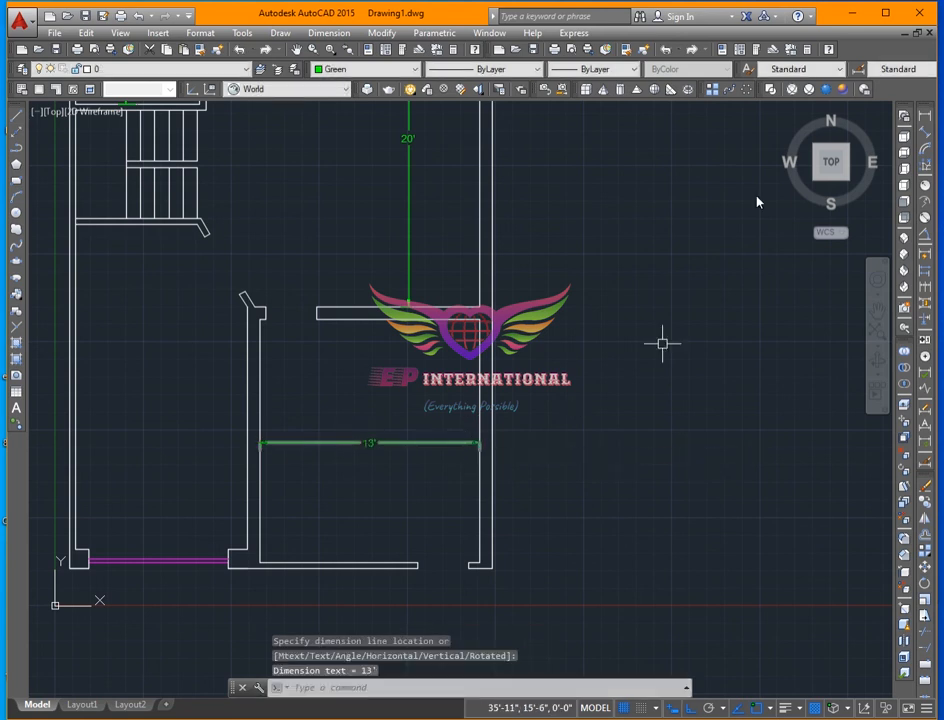
- Dimension the lower-right room's inside height with a vertical linear dimension
{"action": "left_click", "coordinate": [924, 119]}
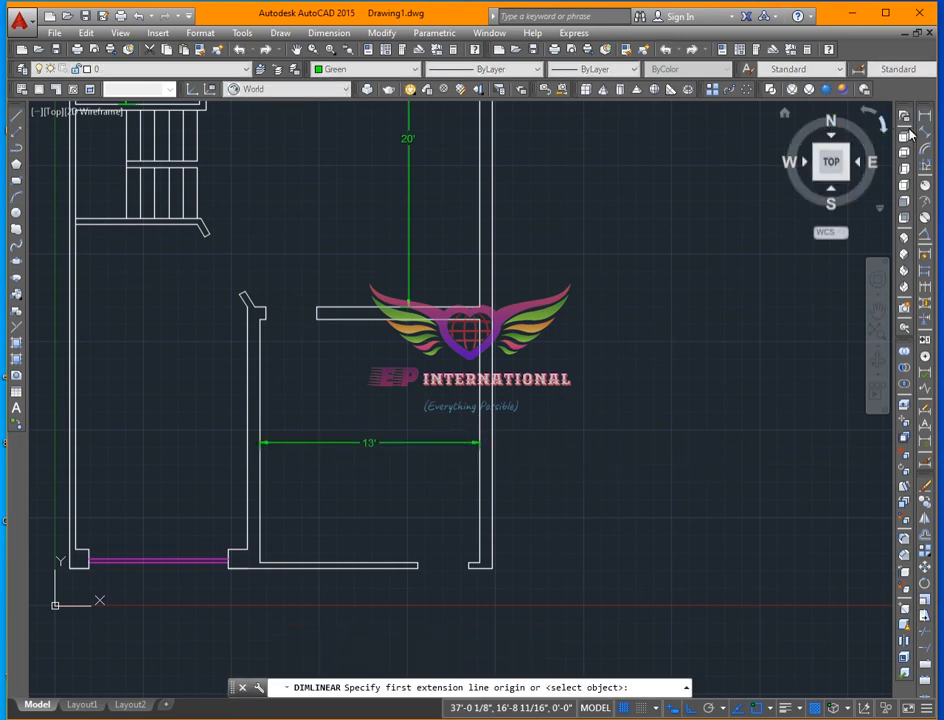
{"action": "left_click", "coordinate": [358, 330]}
{"action": "left_click", "coordinate": [322, 563]}
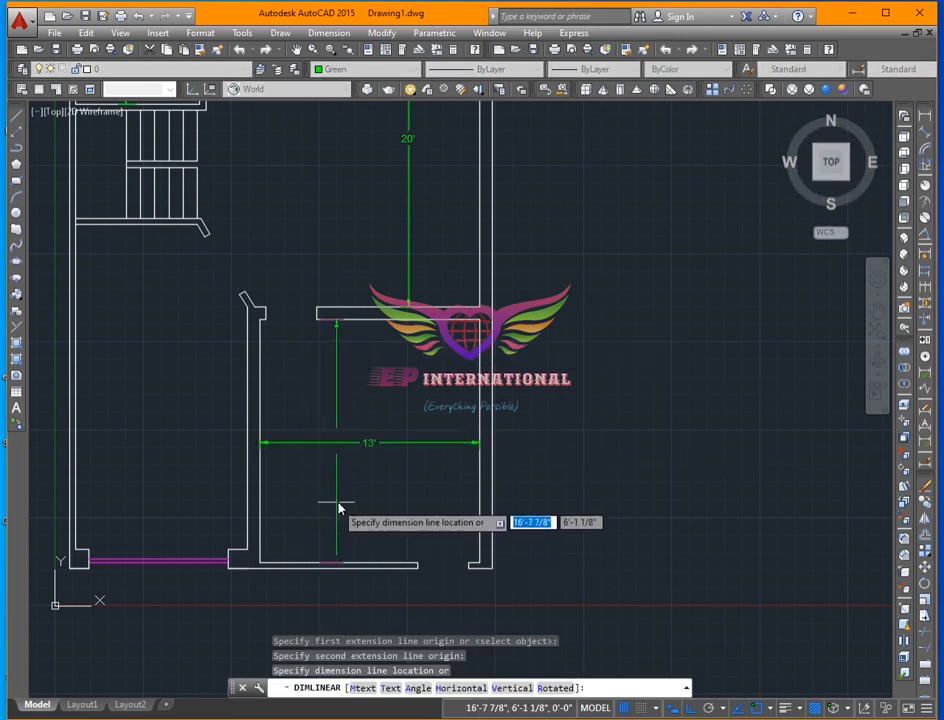
{"action": "left_click", "coordinate": [333, 495]}
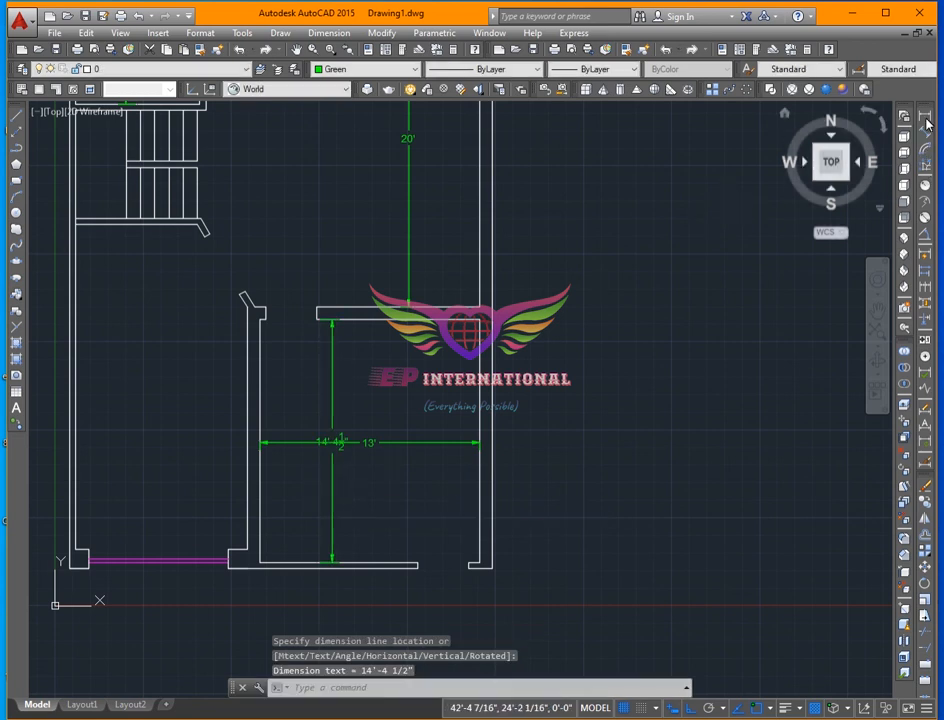
- Dimension the lower-left area's width between the left outer wall and the partition wall
{"action": "left_click", "coordinate": [926, 122]}
{"action": "middle_click_drag", "start_coordinate": [338, 338], "coordinate": [489, 295]}
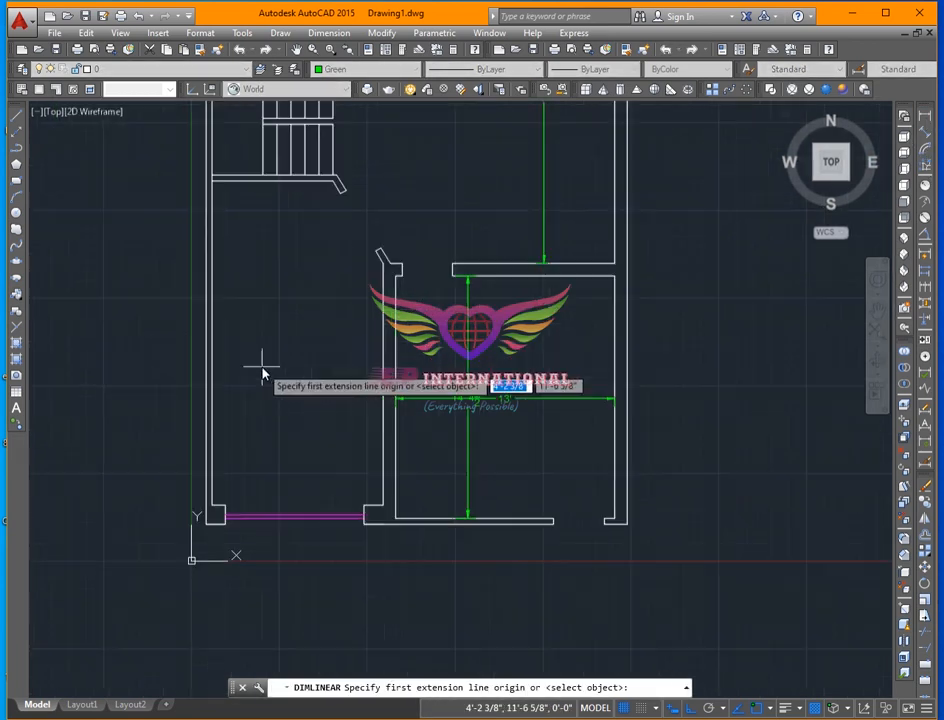
{"action": "left_click", "coordinate": [208, 373]}
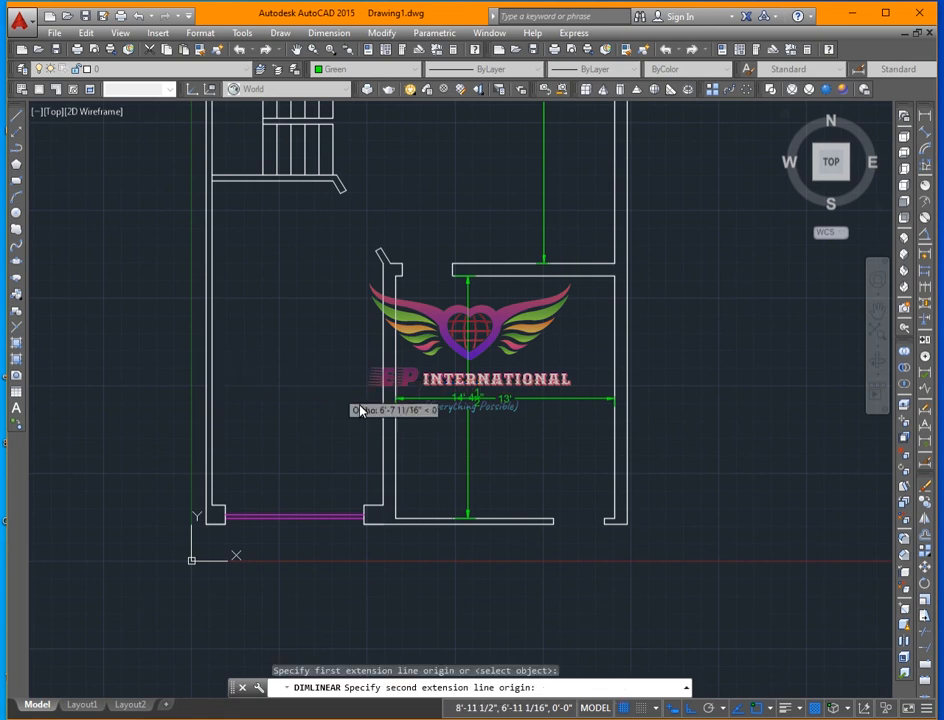
{"action": "left_click", "coordinate": [383, 437]}
{"action": "left_click", "coordinate": [294, 430]}
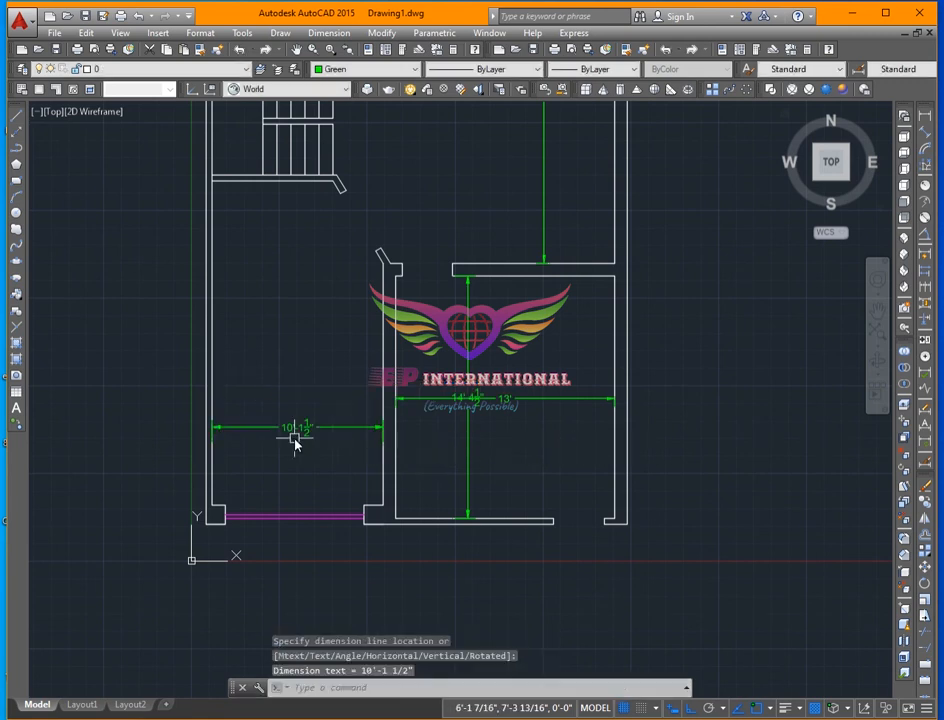
- Add a vertical linear dimension in the lower-left area from the gate pillar's outer corner to the wall below the stairs
{"action": "scroll", "coordinate": [294, 445], "scroll_direction": "up", "scroll_amount": 2}
{"action": "scroll", "coordinate": [395, 350], "scroll_direction": "down", "scroll_amount": 2}
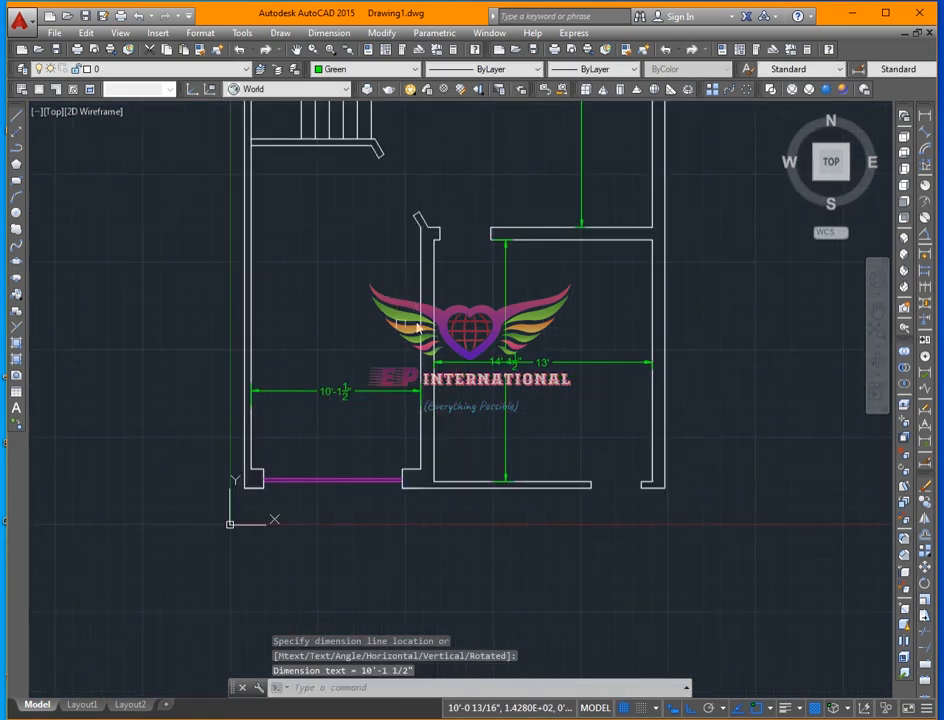
{"action": "left_click", "coordinate": [922, 120]}
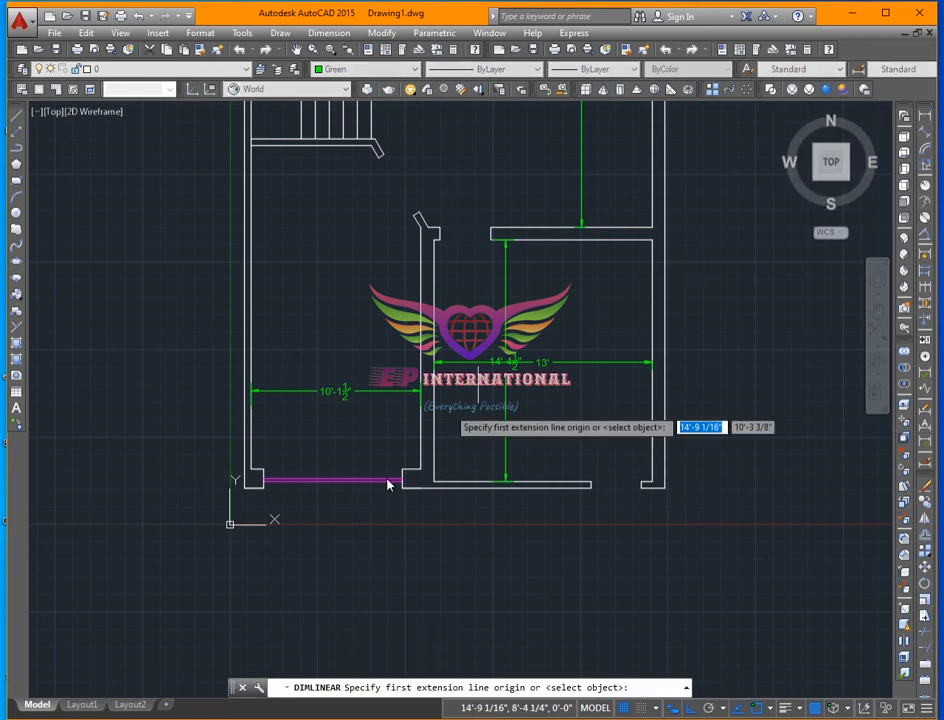
{"action": "left_click", "coordinate": [263, 489]}
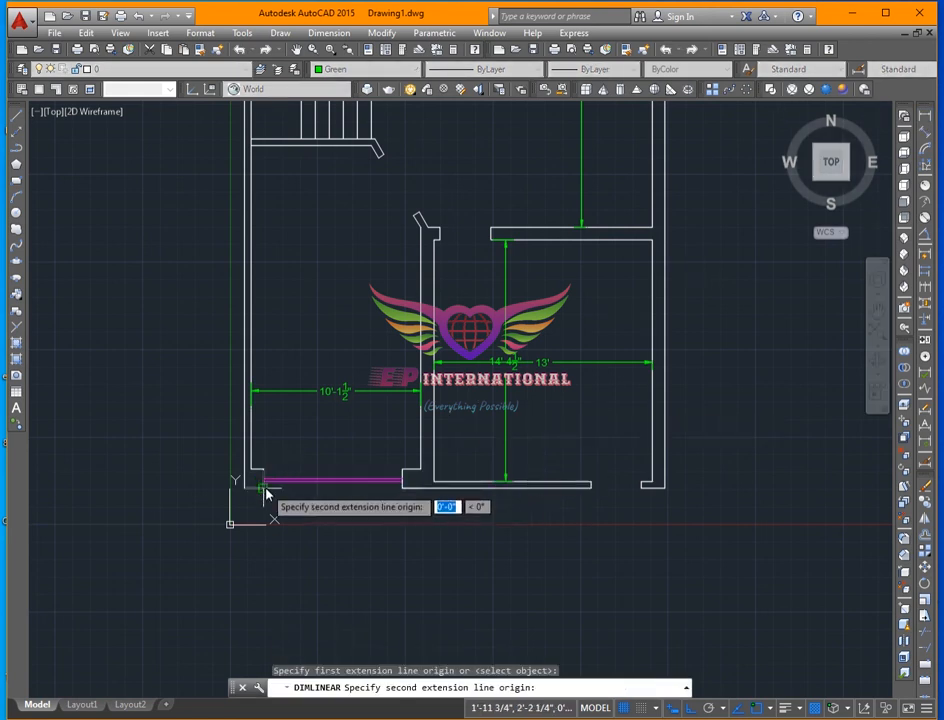
{"action": "left_click", "coordinate": [270, 151]}
{"action": "left_click", "coordinate": [281, 230]}
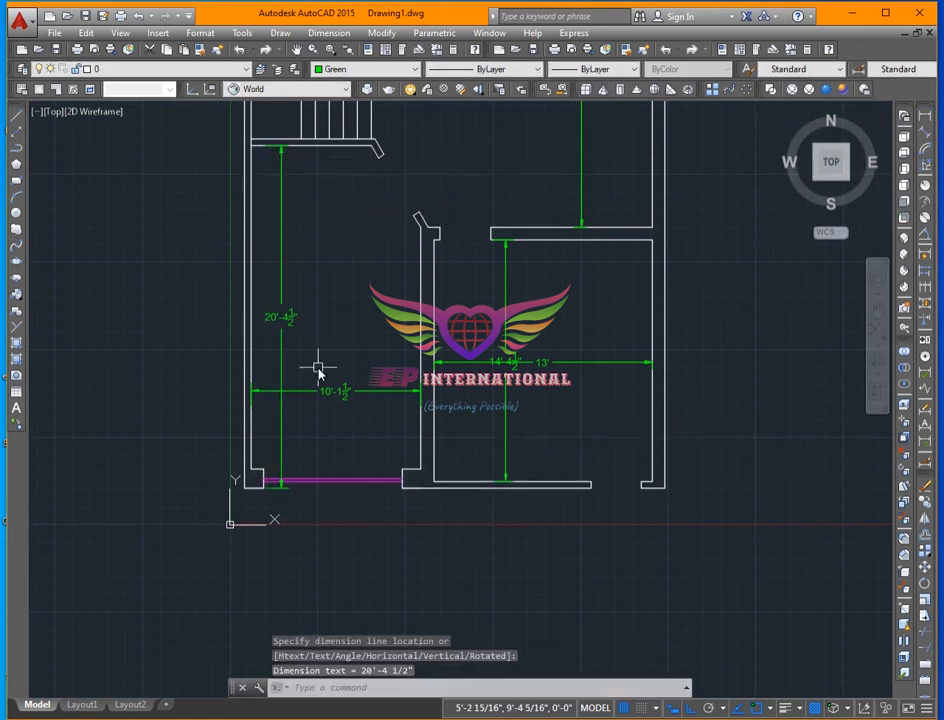
{"action": "scroll", "coordinate": [333, 397], "scroll_direction": "down", "scroll_amount": 2}
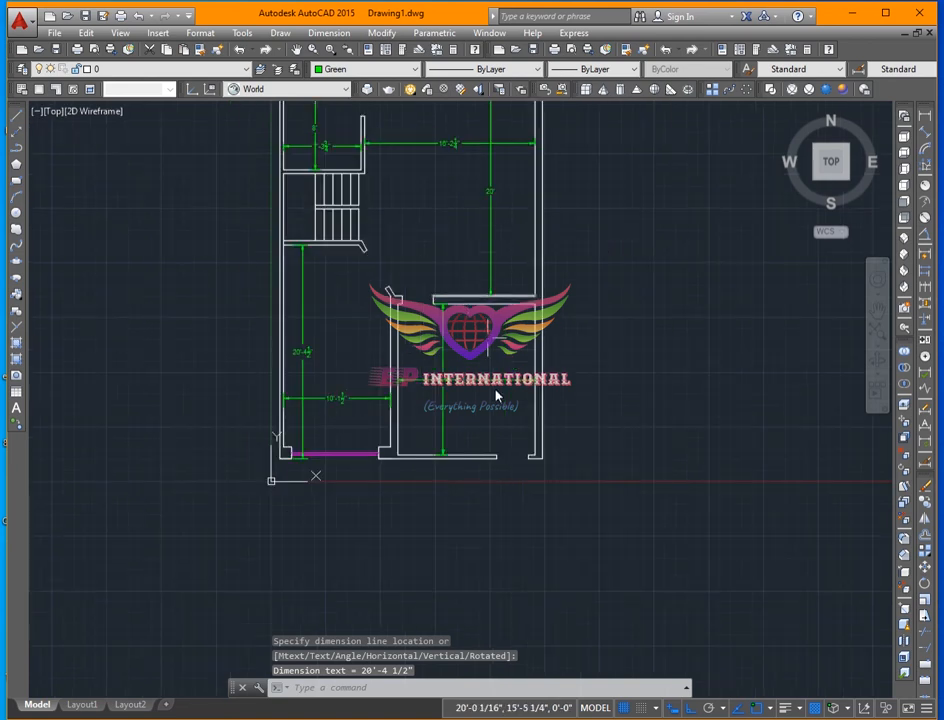
{"action": "key", "text": "Escape"}
{"action": "scroll", "coordinate": [338, 420], "scroll_direction": "down", "scroll_amount": 2}
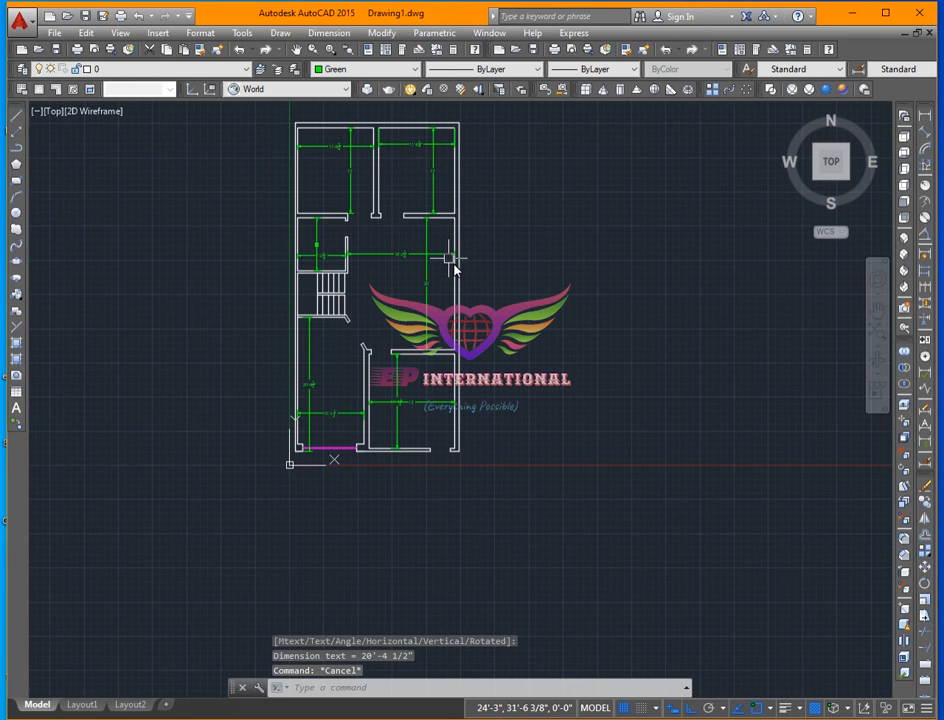
{"action": "scroll", "coordinate": [452, 262], "scroll_direction": "up", "scroll_amount": 2}
{"action": "scroll", "coordinate": [450, 367], "scroll_direction": "down", "scroll_amount": 2}
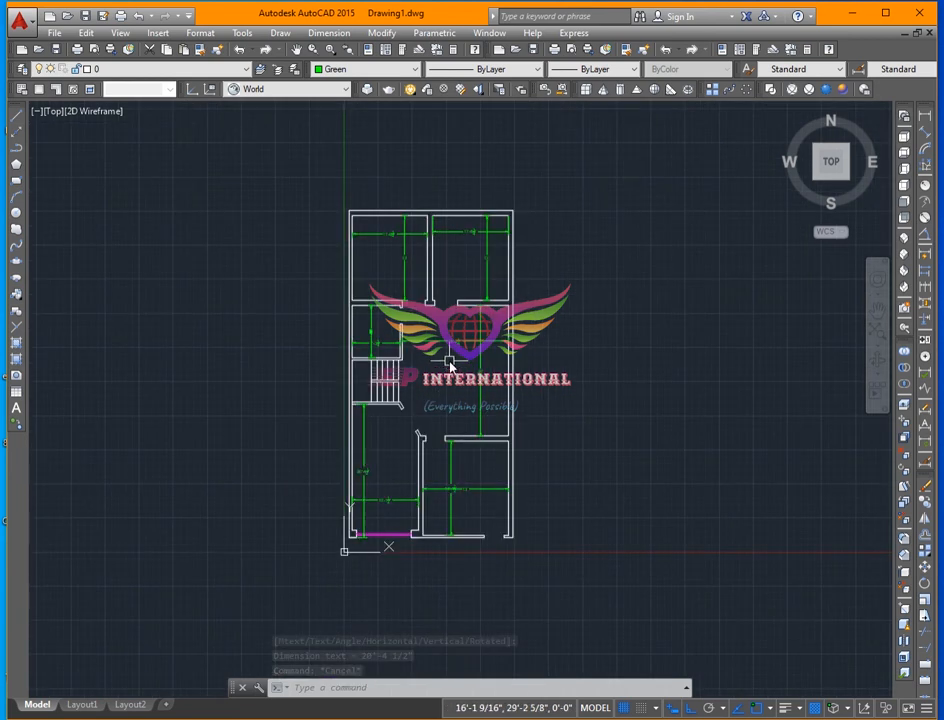
{"action": "scroll", "coordinate": [450, 367], "scroll_direction": "up", "scroll_amount": 1}
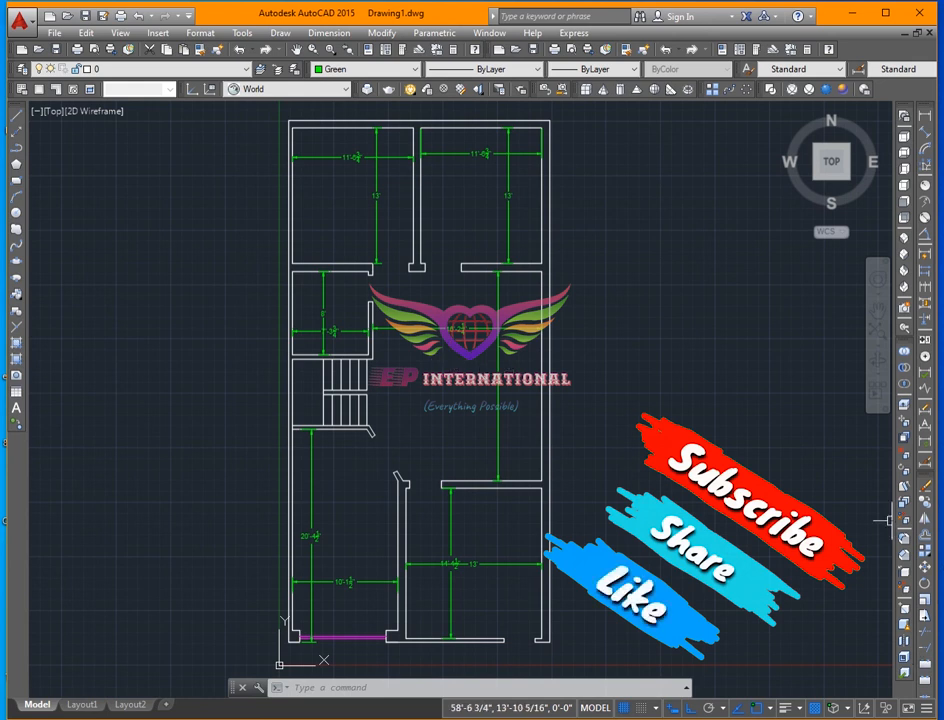
{"action": "left_click", "coordinate": [795, 718]}
{"action": "left_click", "coordinate": [837, 683]}
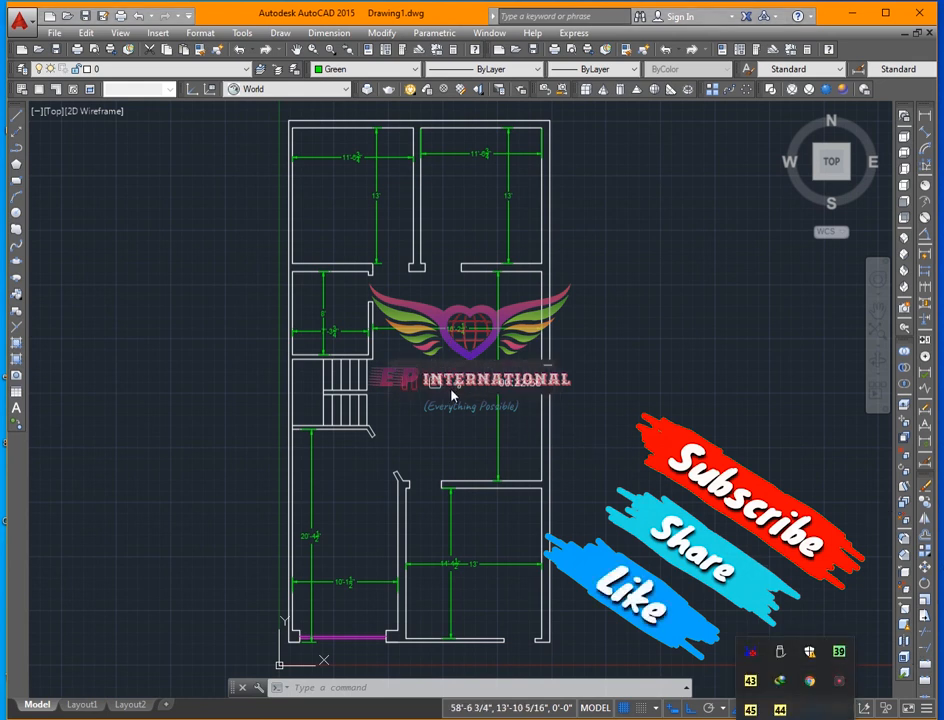